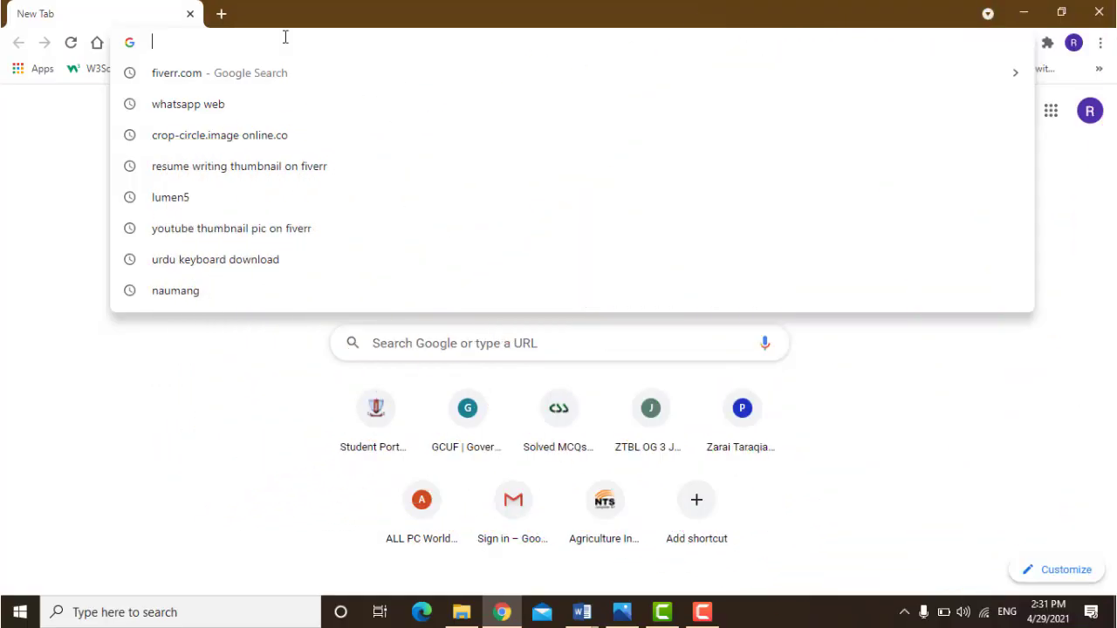
# Step: Open the Fiverr website at fiverr.com
pyautogui.write('f')
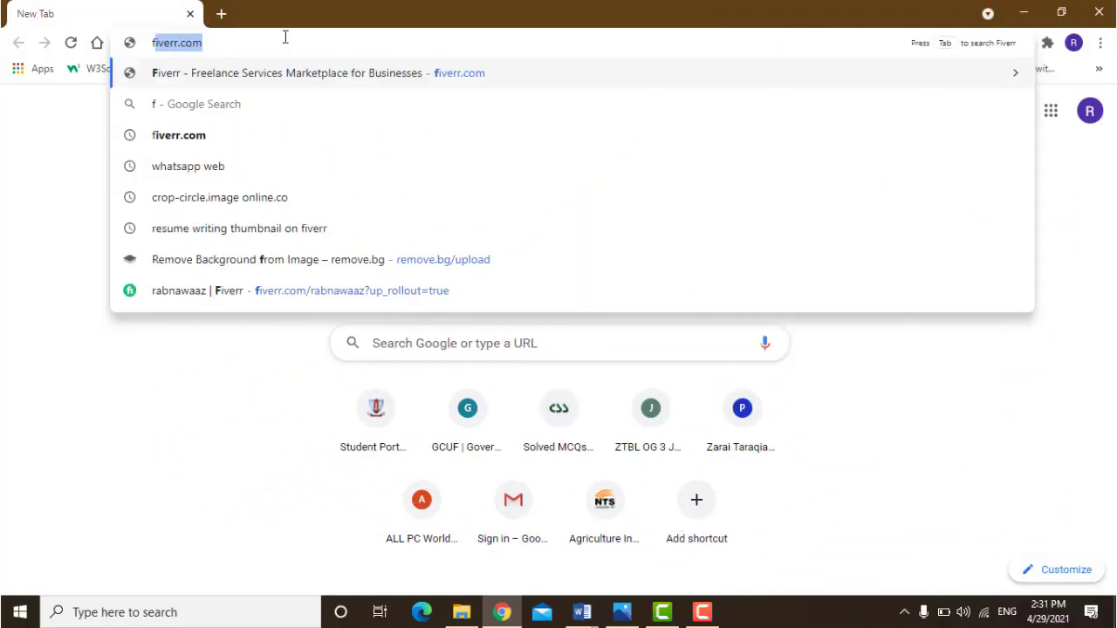
pyautogui.write('iverr')
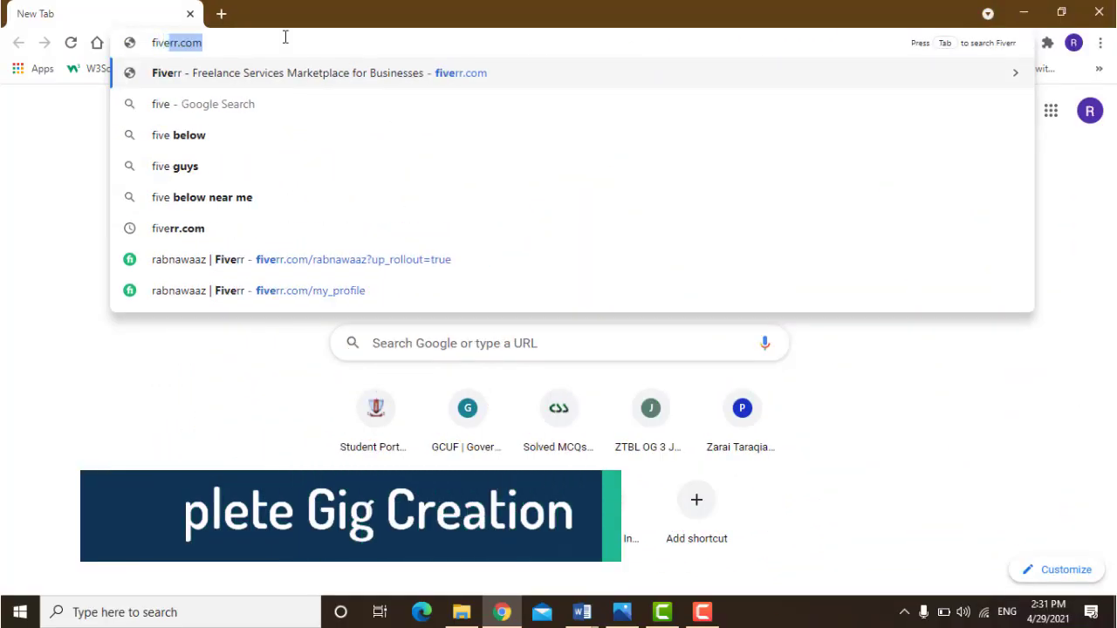
pyautogui.press('Return')
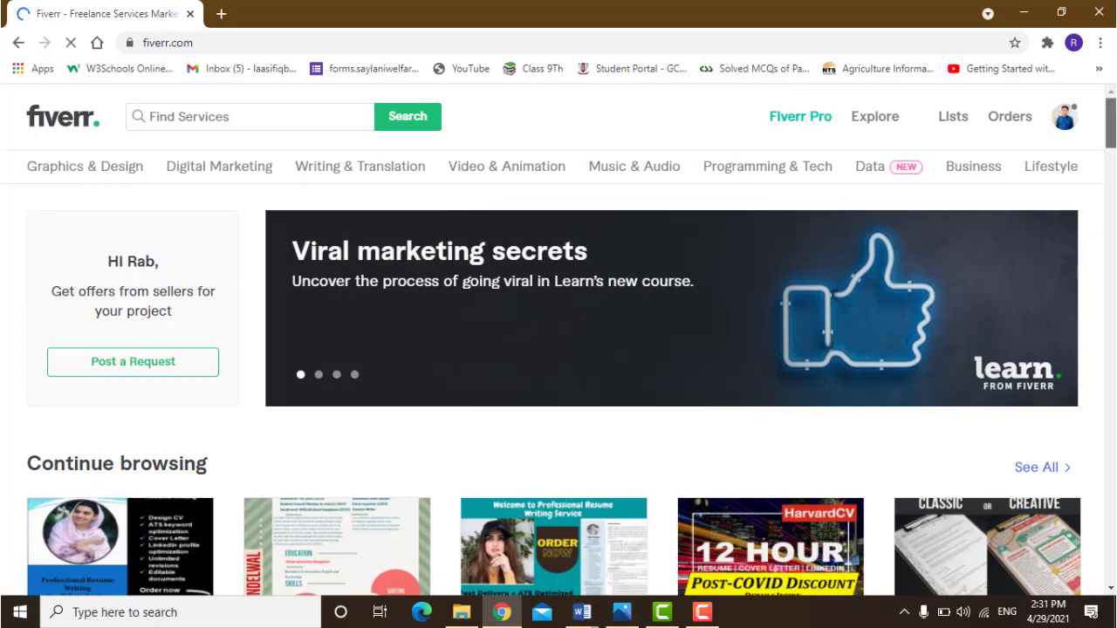
pyautogui.moveTo(1111, 121)
pyautogui.mouseDown()
pyautogui.moveTo(1112, 187)
pyautogui.moveTo(1112, 103)
pyautogui.mouseUp()
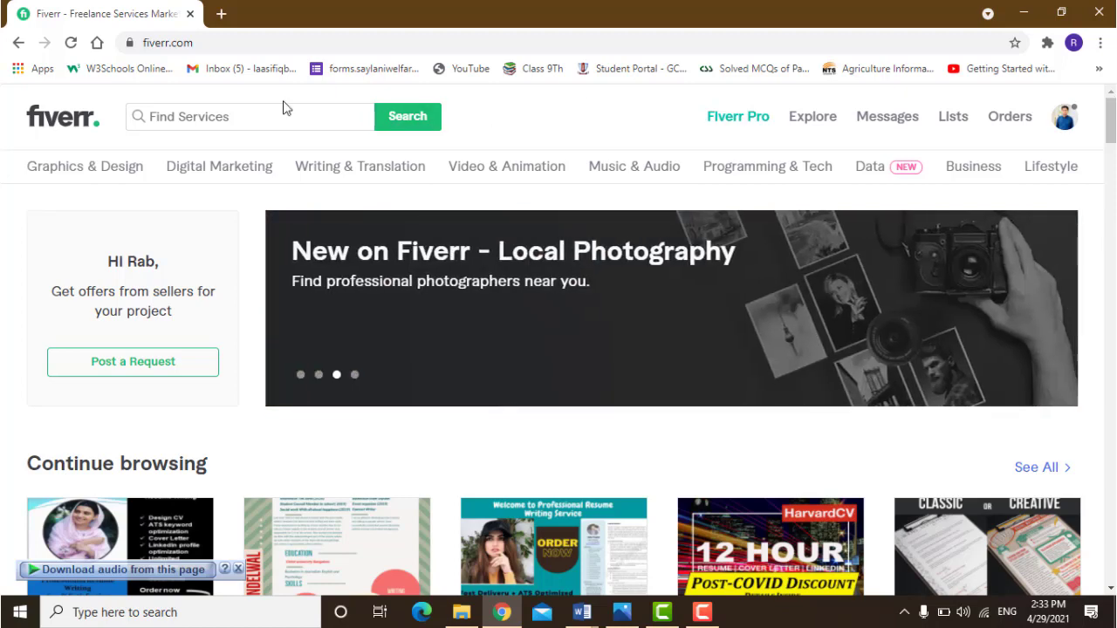
# Step: Search Fiverr for "professional resume writing" using the recent search suggested for "resume", and skim the results
pyautogui.click(259, 116)
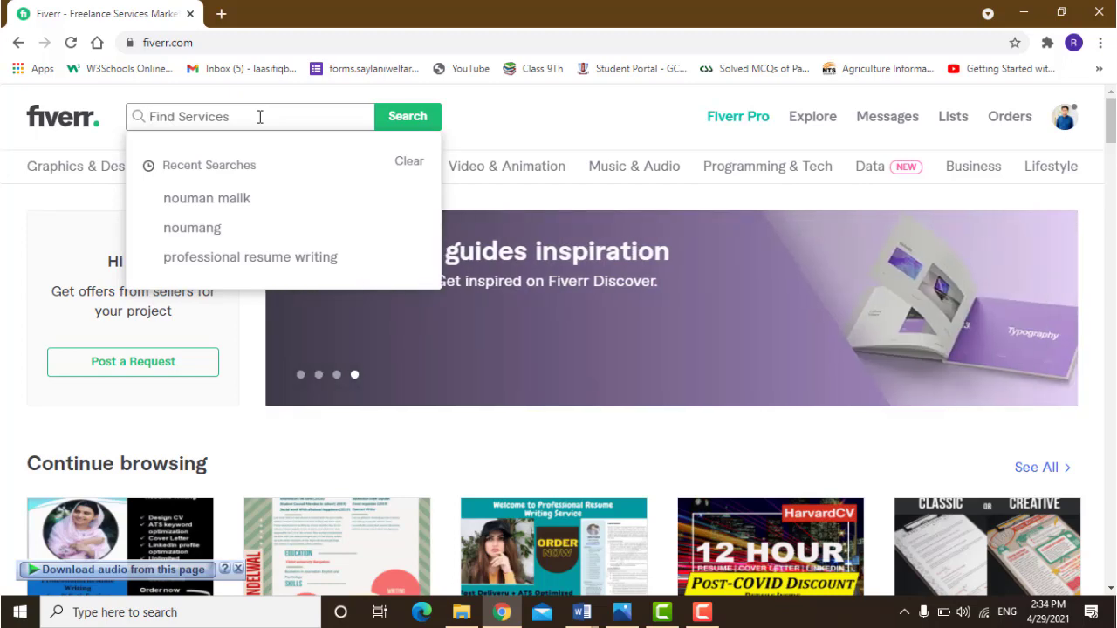
pyautogui.write('resume')
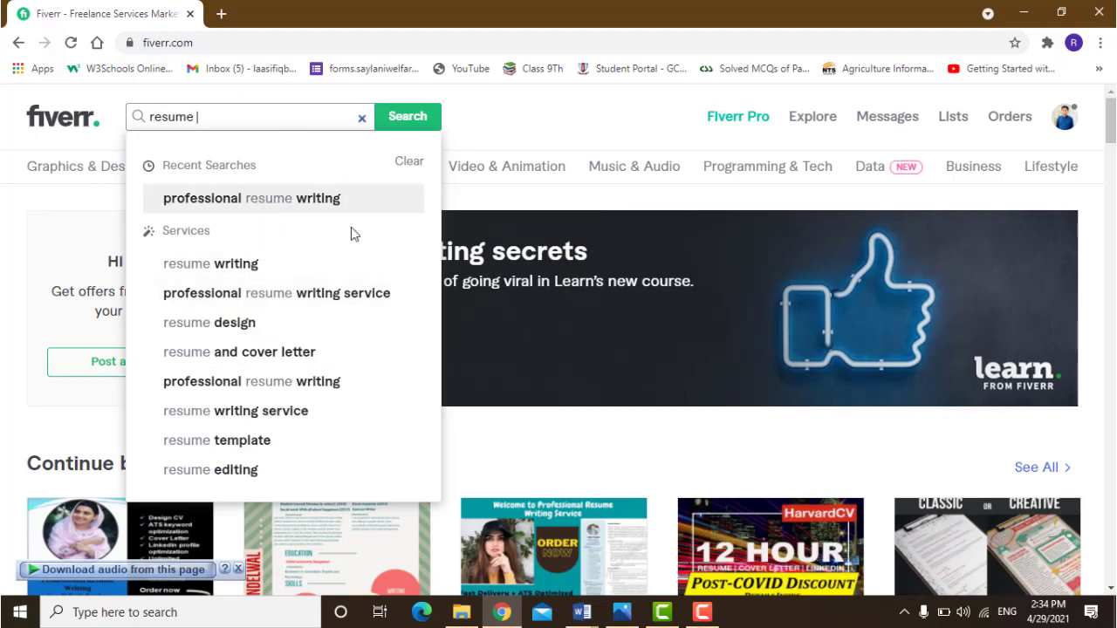
pyautogui.click(267, 209)
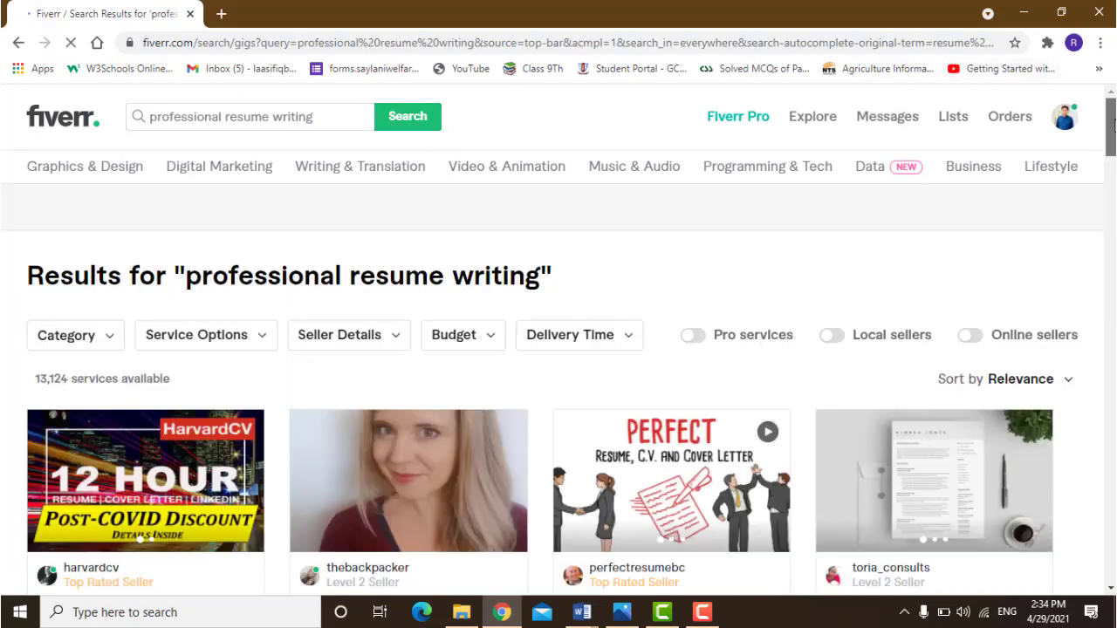
pyautogui.moveTo(1113, 126); pyautogui.dragTo(1066, 214)
pyautogui.scroll(1, 1089, 128)
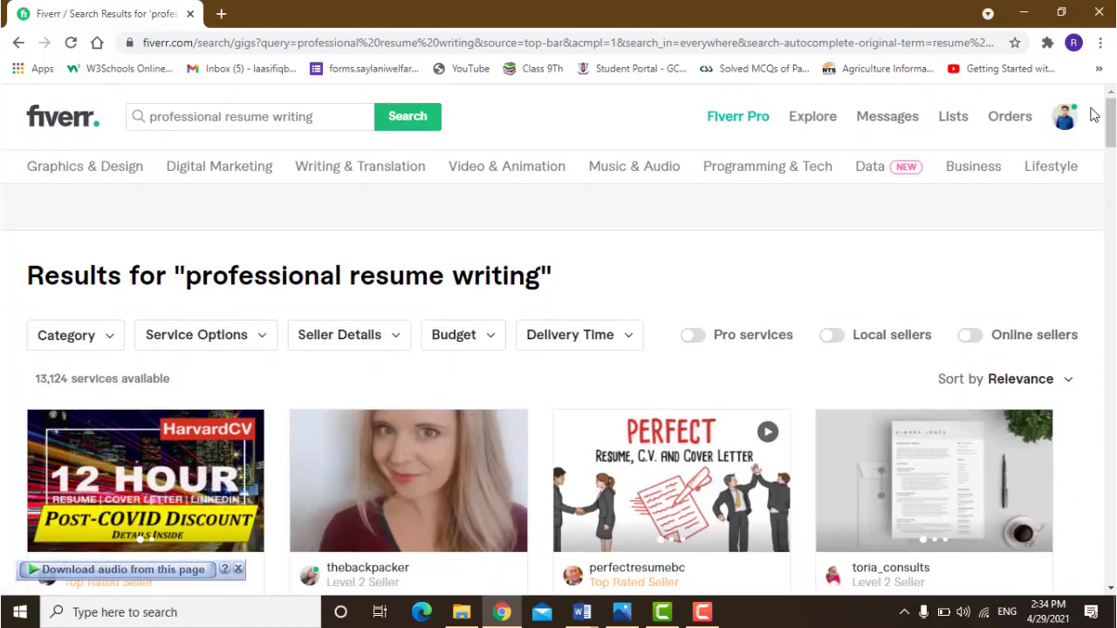
# Step: Switch to File Explorer and display the assignment folder's contents as extra large icons
pyautogui.click(463, 614)
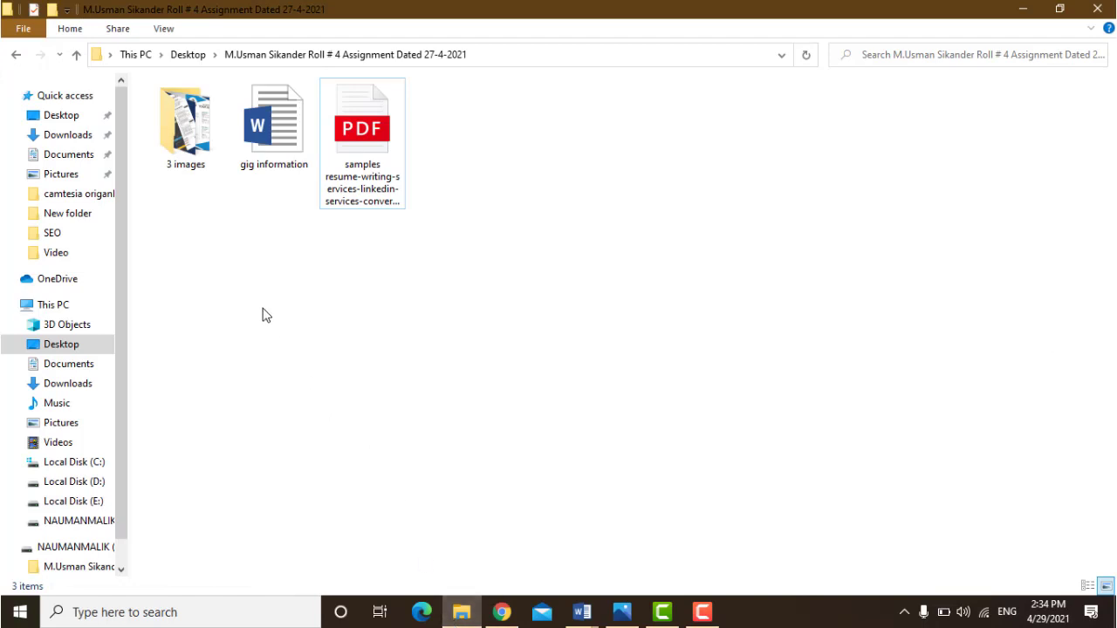
pyautogui.rightClick(265, 315)
pyautogui.moveTo(424, 321)
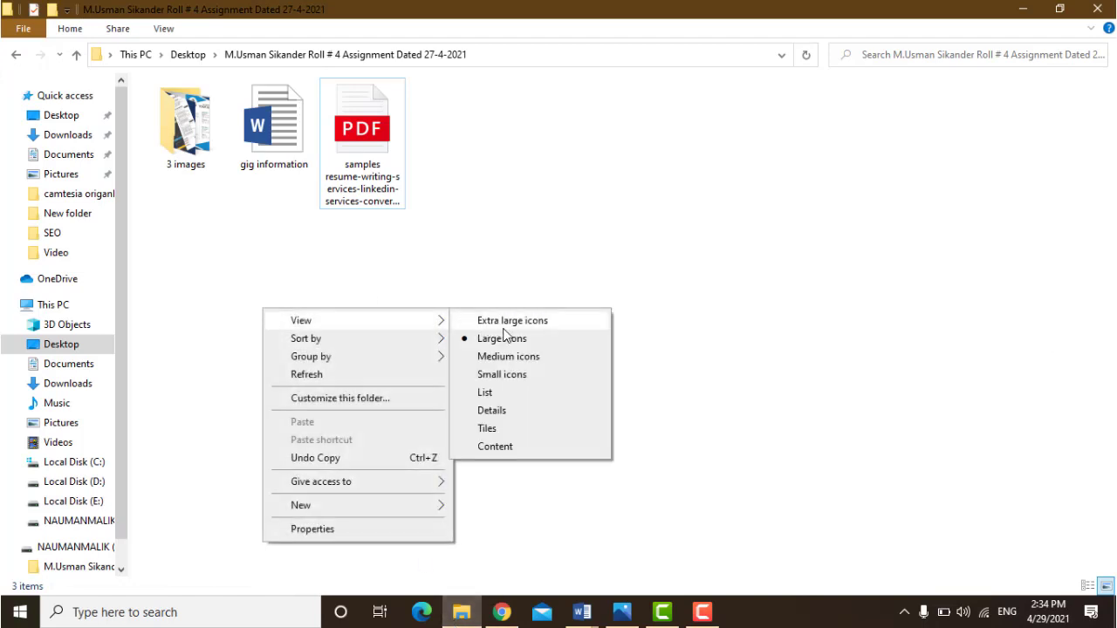
pyautogui.click(512, 321)
# Step: Look through the prepared gig materials: the 3 images folder, the gig information document and the samples PDF
pyautogui.doubleClick(273, 272)
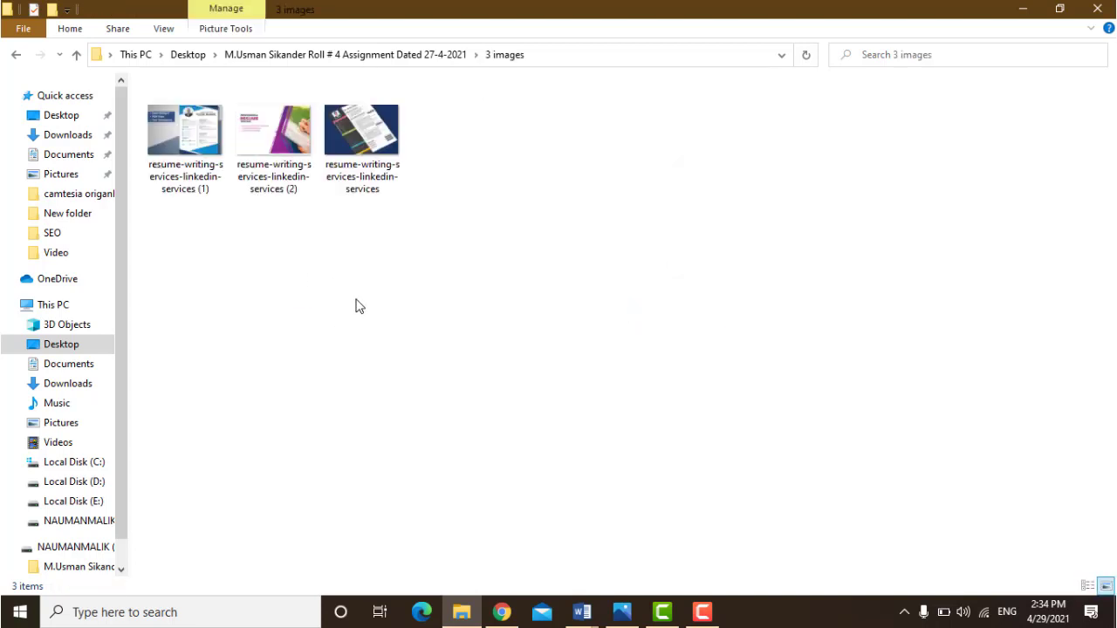
pyautogui.hotkey('alt', 'Left')
pyautogui.press('Right')
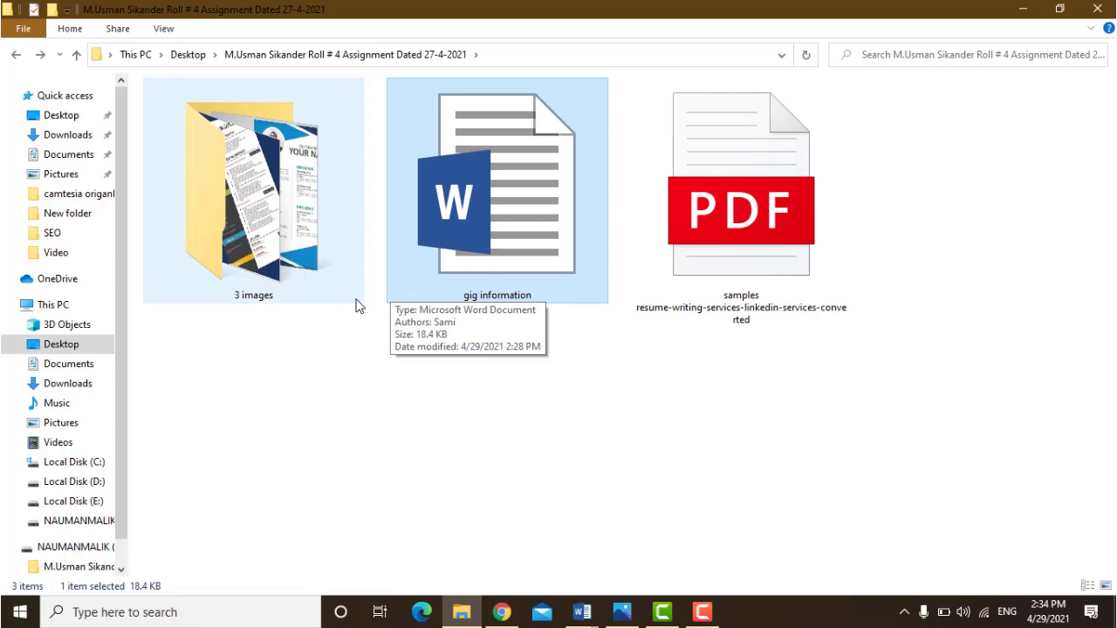
pyautogui.press('Right')
pyautogui.press('Left')
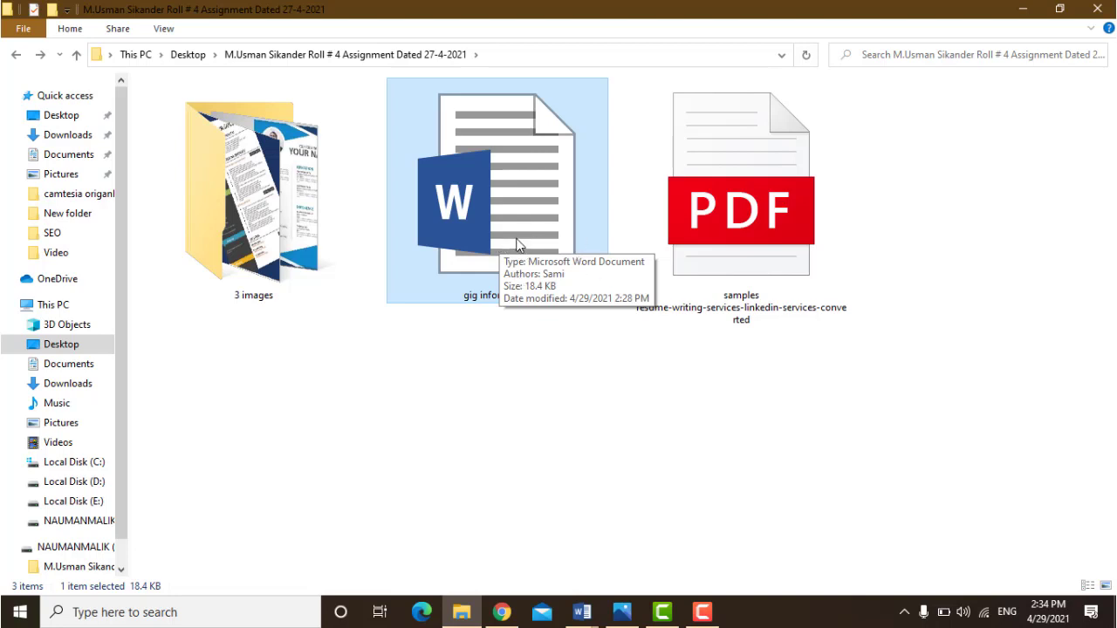
pyautogui.click(734, 208)
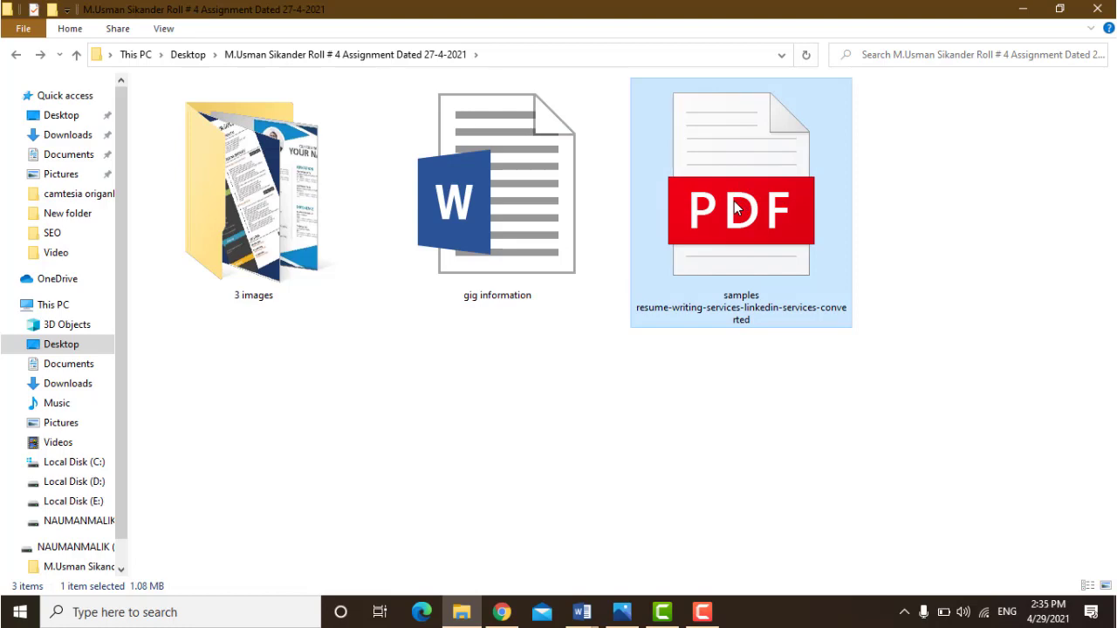
# Step: Return to the Fiverr results in Chrome and examine the number of available services and the competing gigs
pyautogui.click(502, 611)
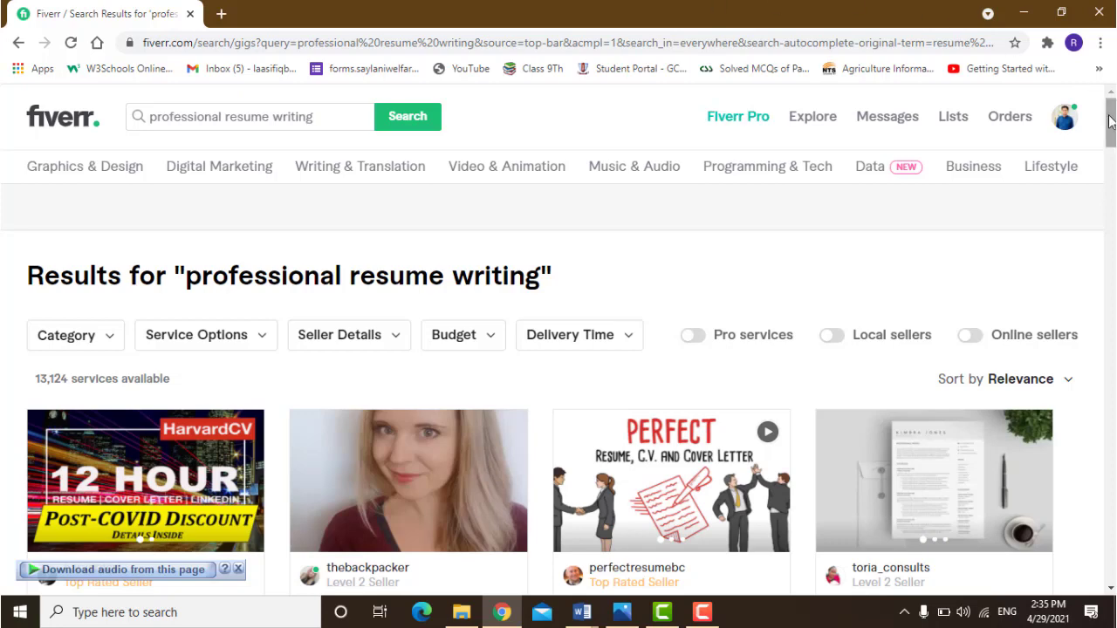
pyautogui.moveTo(1110, 122)
pyautogui.mouseDown()
pyautogui.moveTo(1110, 172)
pyautogui.moveTo(1105, 112)
pyautogui.moveTo(1110, 161)
pyautogui.moveTo(1105, 112)
pyautogui.moveTo(1109, 148)
pyautogui.moveTo(1109, 130)
pyautogui.mouseUp()
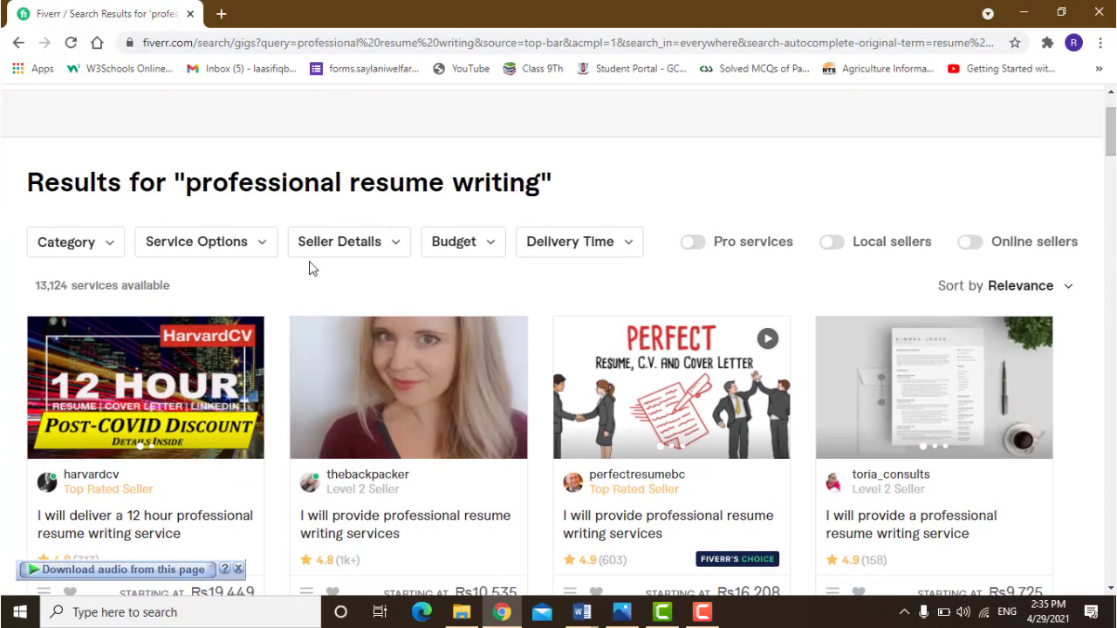
pyautogui.moveTo(34, 288); pyautogui.dragTo(83, 286)
pyautogui.click(108, 287)
pyautogui.moveTo(1109, 131); pyautogui.dragTo(1110, 504)
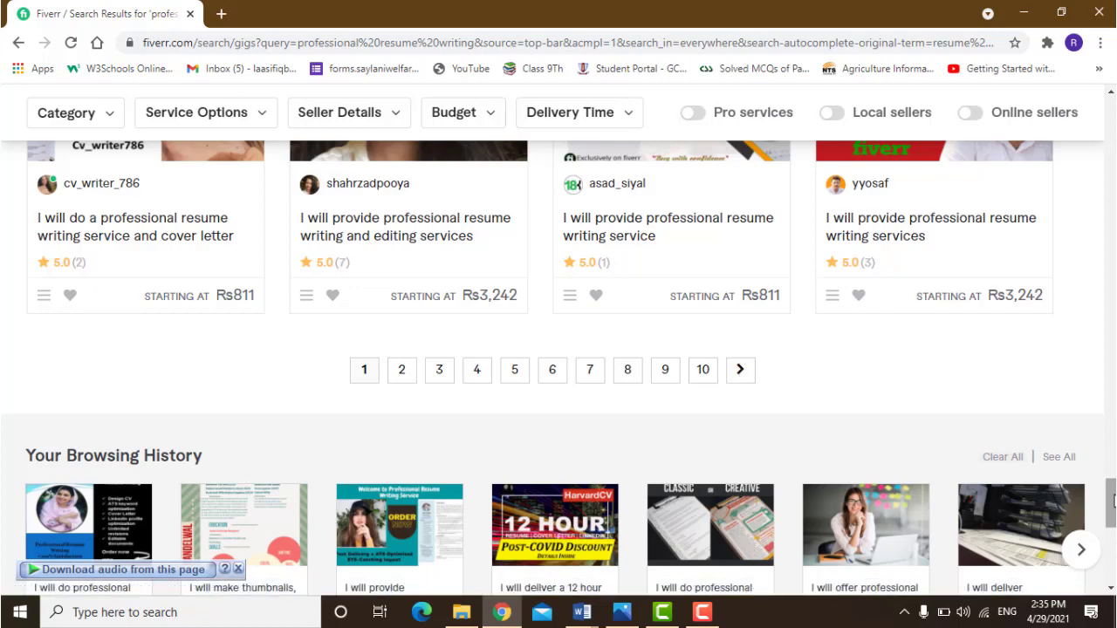
pyautogui.moveTo(1111, 501); pyautogui.dragTo(1111, 471)
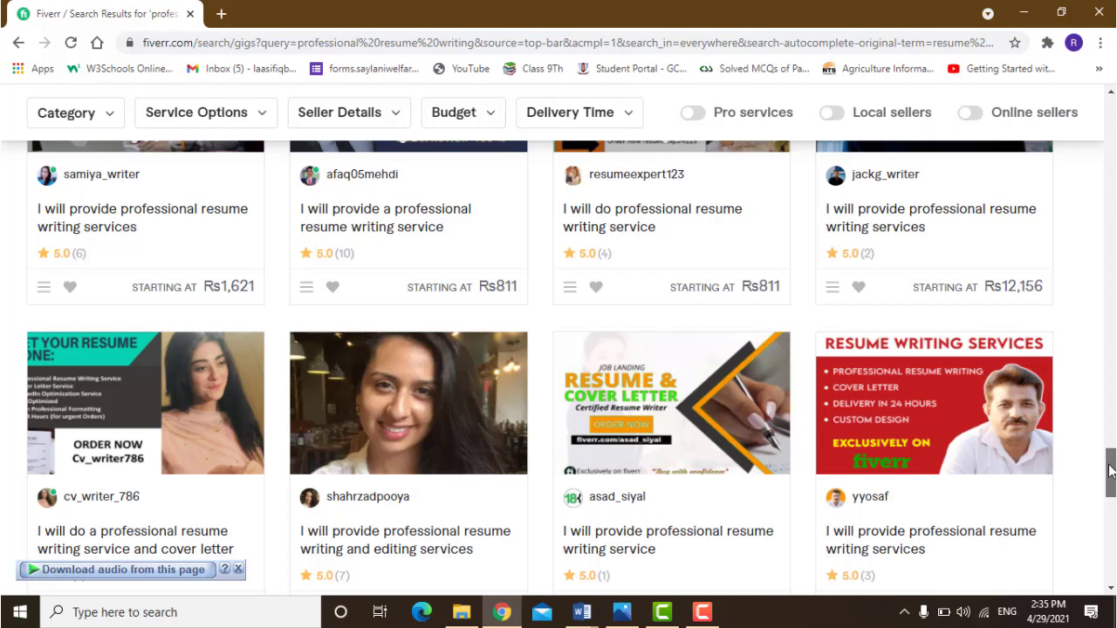
pyautogui.moveTo(1109, 471); pyautogui.dragTo(1104, 123)
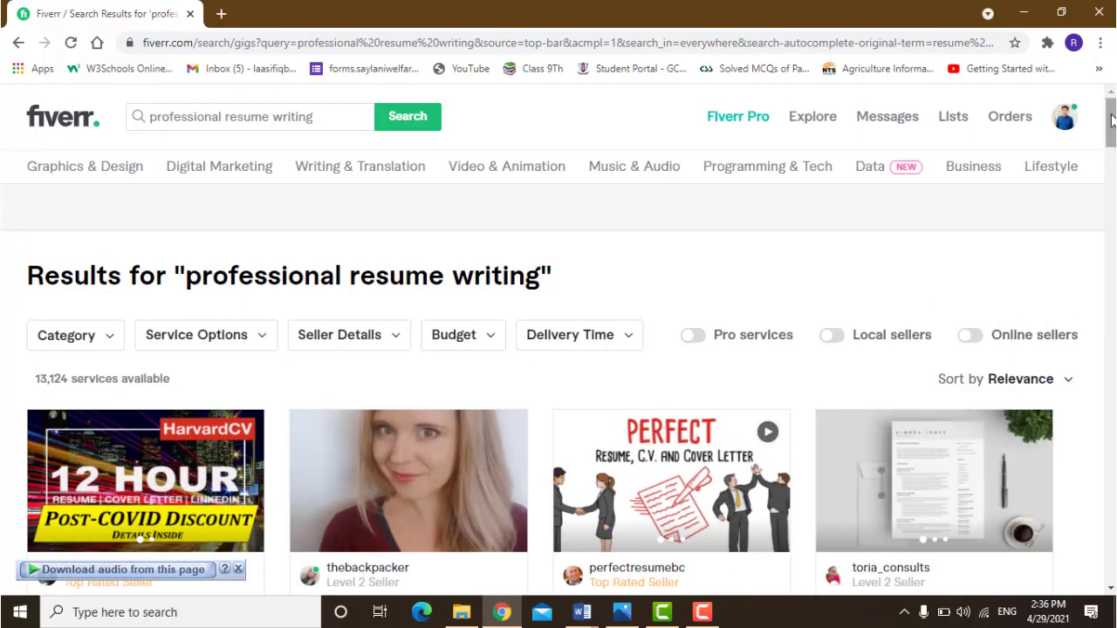
# Step: Open the "I will deliver a 12 hour professional resume writing service" gig and examine its Basic price and order queue
pyautogui.moveTo(1111, 122); pyautogui.dragTo(1112, 151)
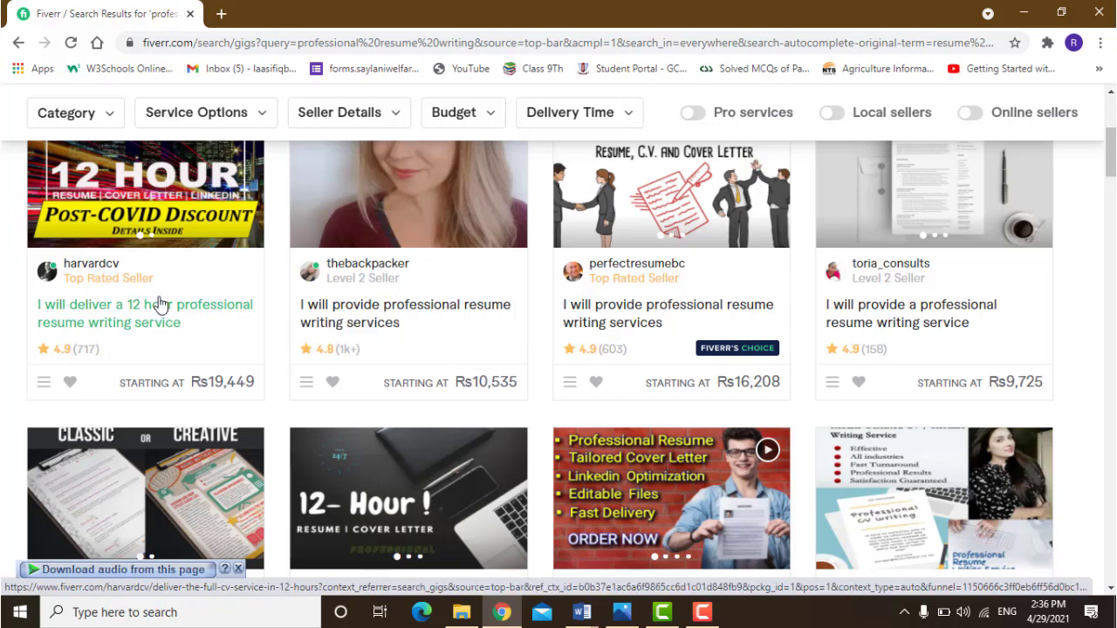
pyautogui.click(145, 317)
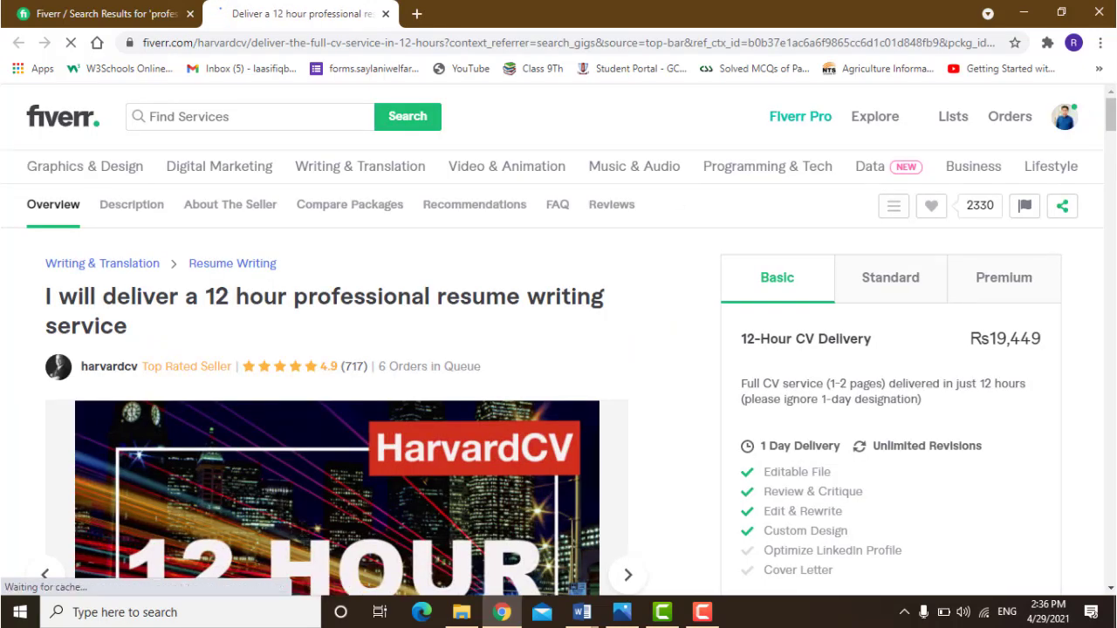
pyautogui.moveTo(1111, 122); pyautogui.dragTo(1111, 135)
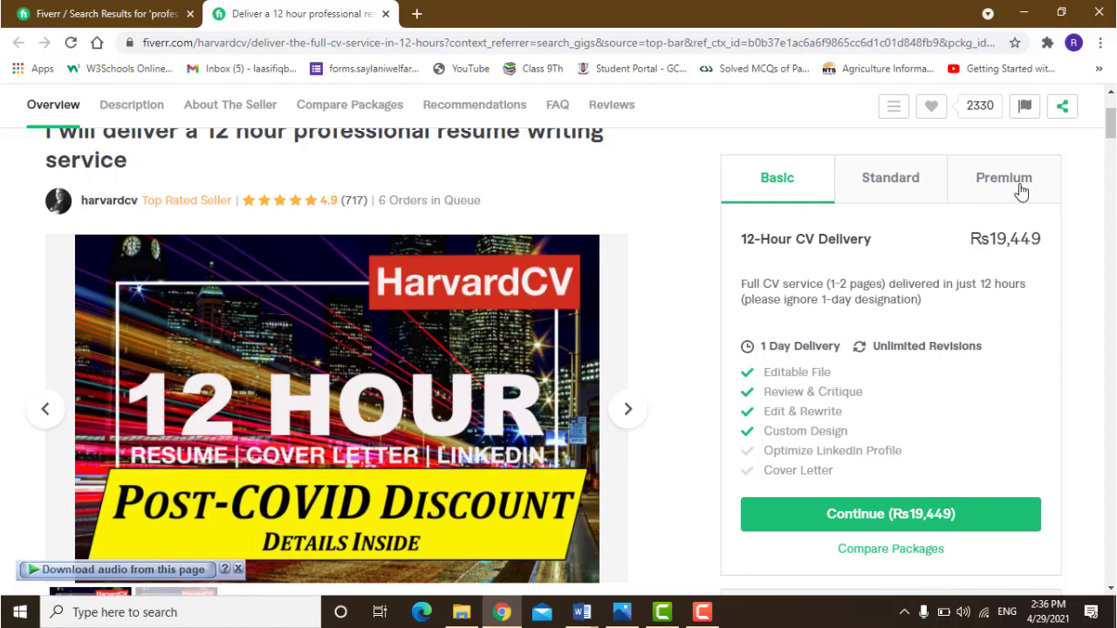
pyautogui.moveTo(999, 238); pyautogui.dragTo(1054, 246)
pyautogui.click(991, 247)
pyautogui.moveTo(382, 201); pyautogui.dragTo(487, 203)
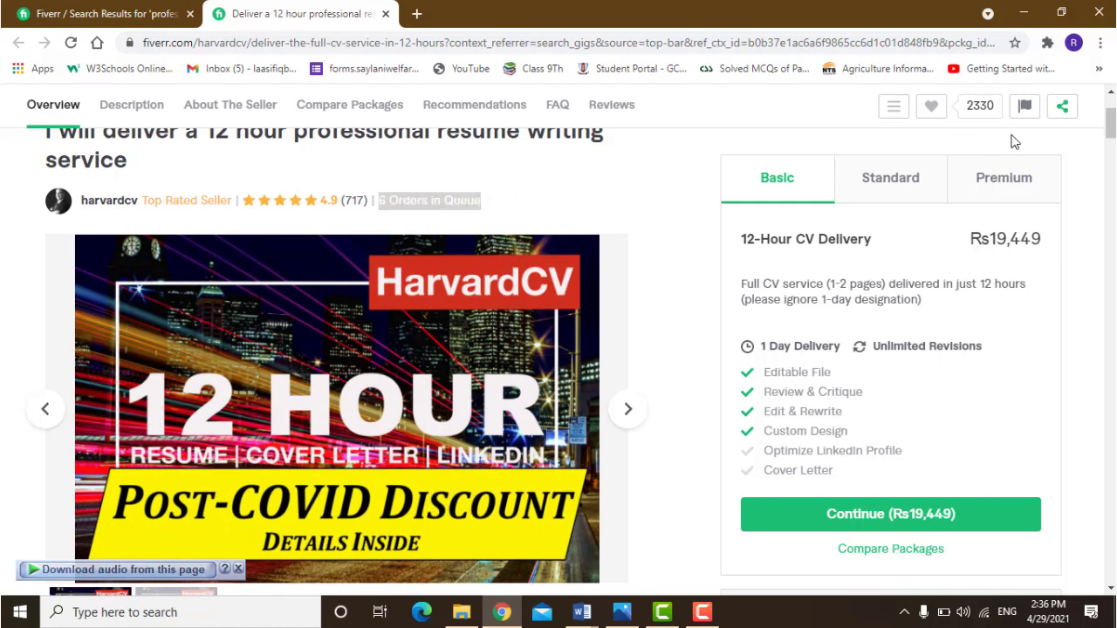
pyautogui.scroll(2, 1112, 105)
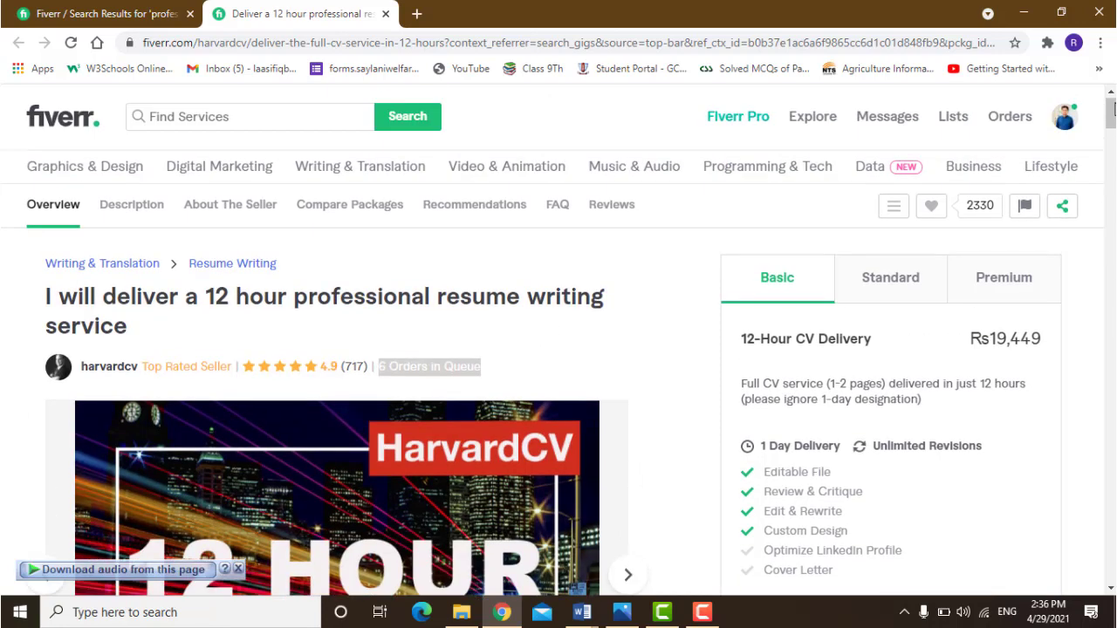
pyautogui.moveTo(1112, 106)
pyautogui.mouseDown()
pyautogui.moveTo(1112, 159)
pyautogui.moveTo(1110, 93)
pyautogui.mouseUp()
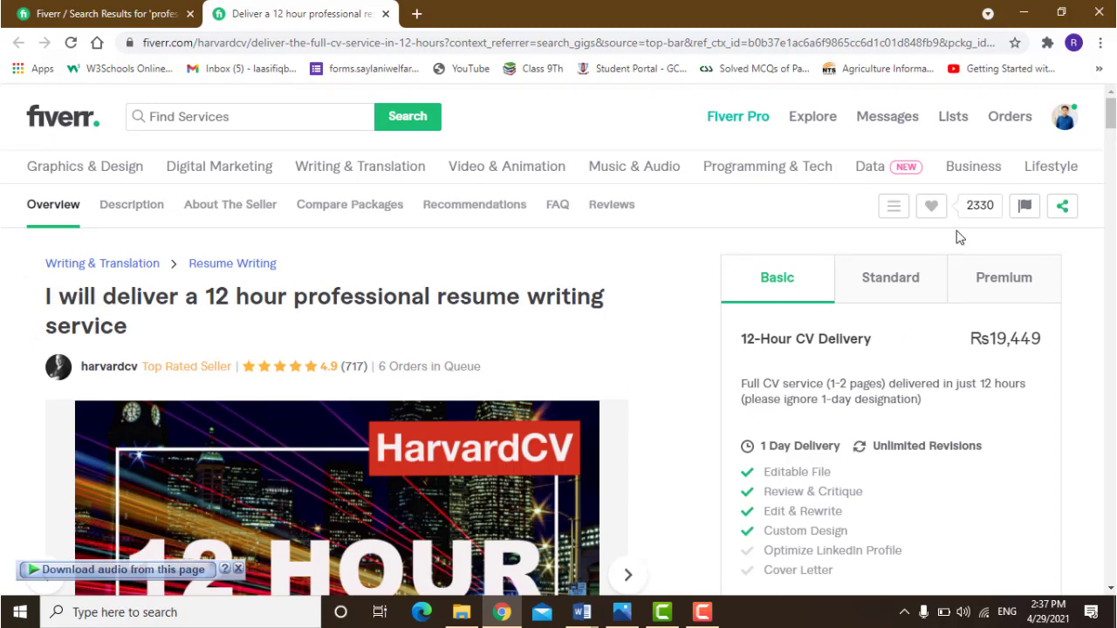
# Step: Recheck the gig's order queue and view the Standard and Premium packages, including the Premium price
pyautogui.moveTo(1111, 113); pyautogui.dragTo(1107, 122)
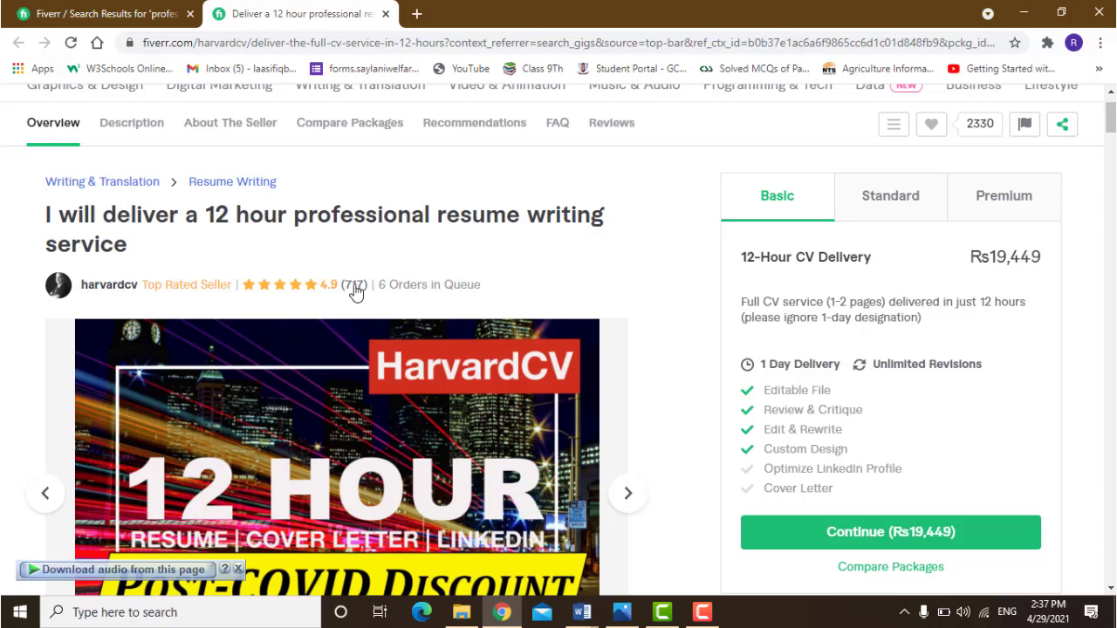
pyautogui.moveTo(380, 285); pyautogui.dragTo(431, 283)
pyautogui.click(513, 284)
pyautogui.click(888, 201)
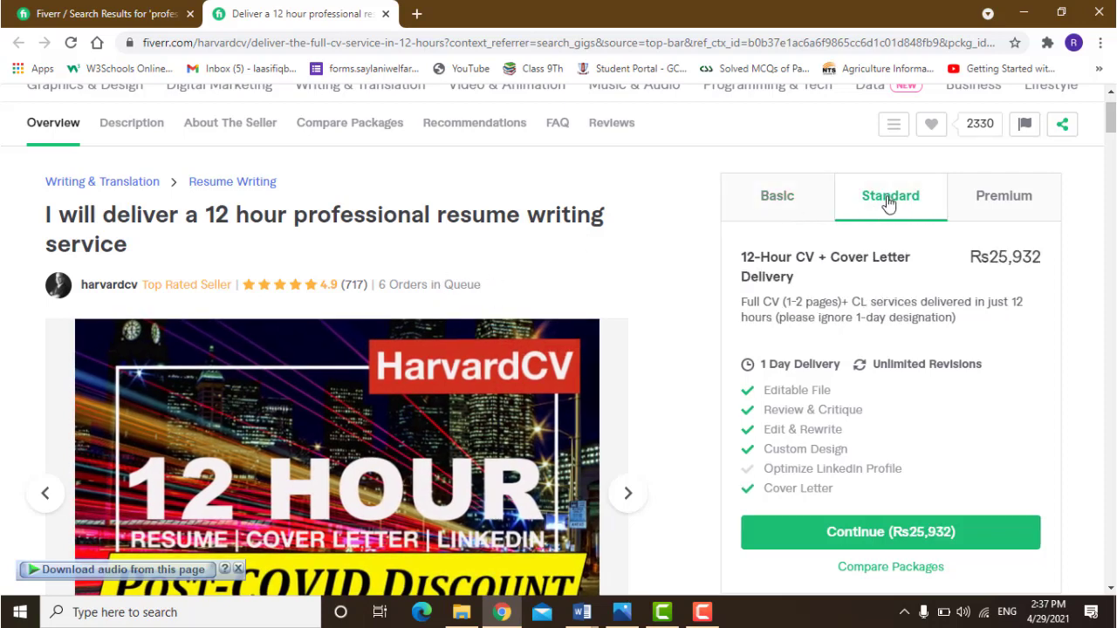
pyautogui.click(1007, 210)
pyautogui.moveTo(995, 262); pyautogui.dragTo(1052, 257)
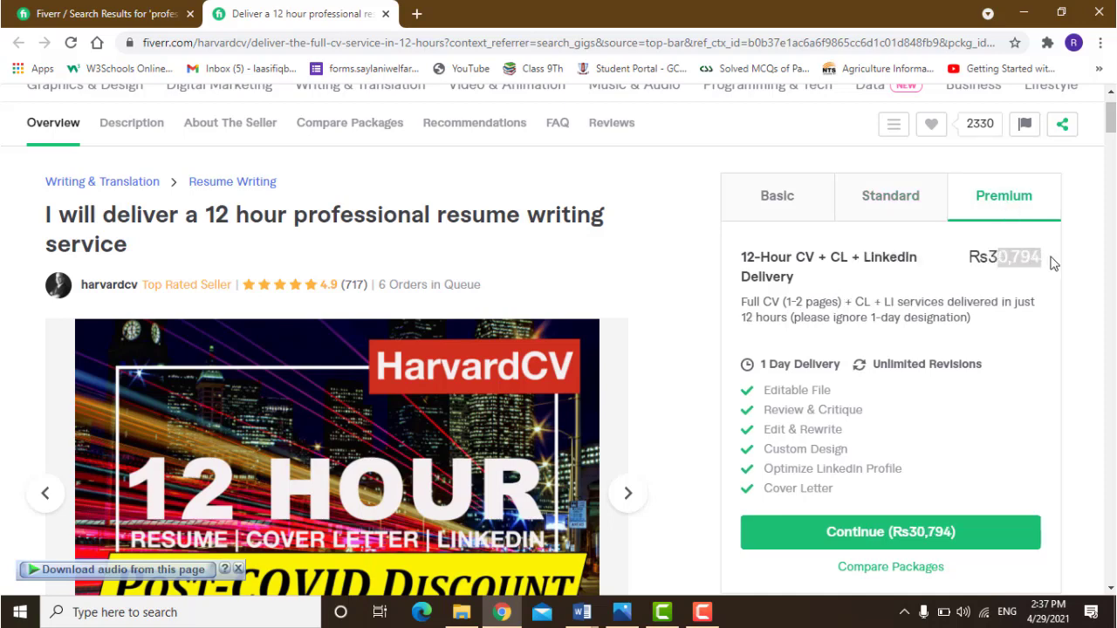
pyautogui.click(673, 249)
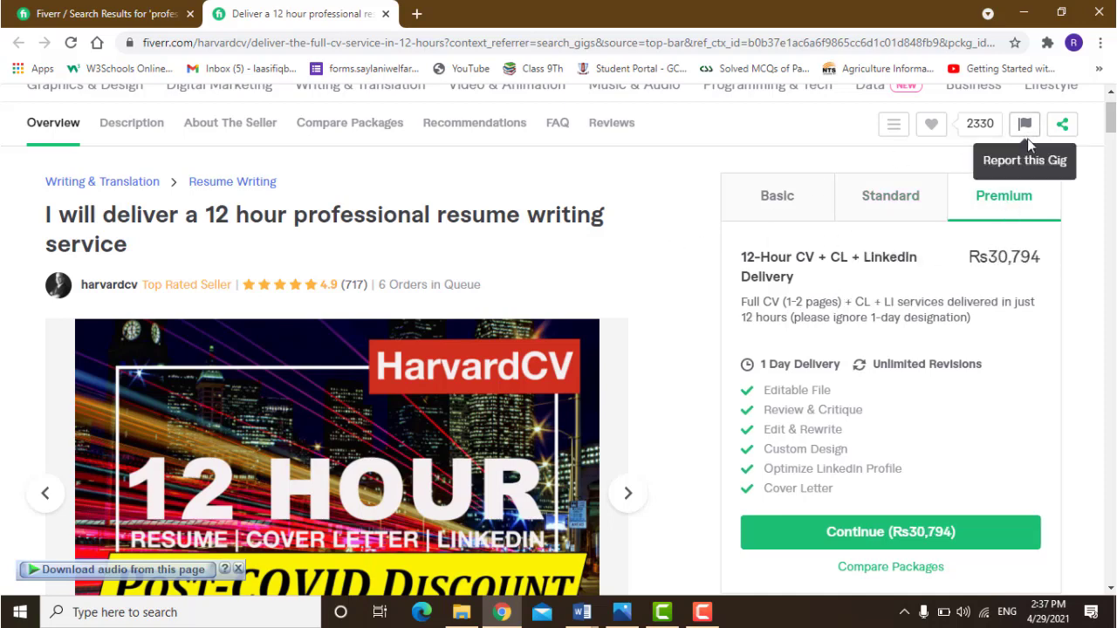
pyautogui.scroll(1, 1111, 109)
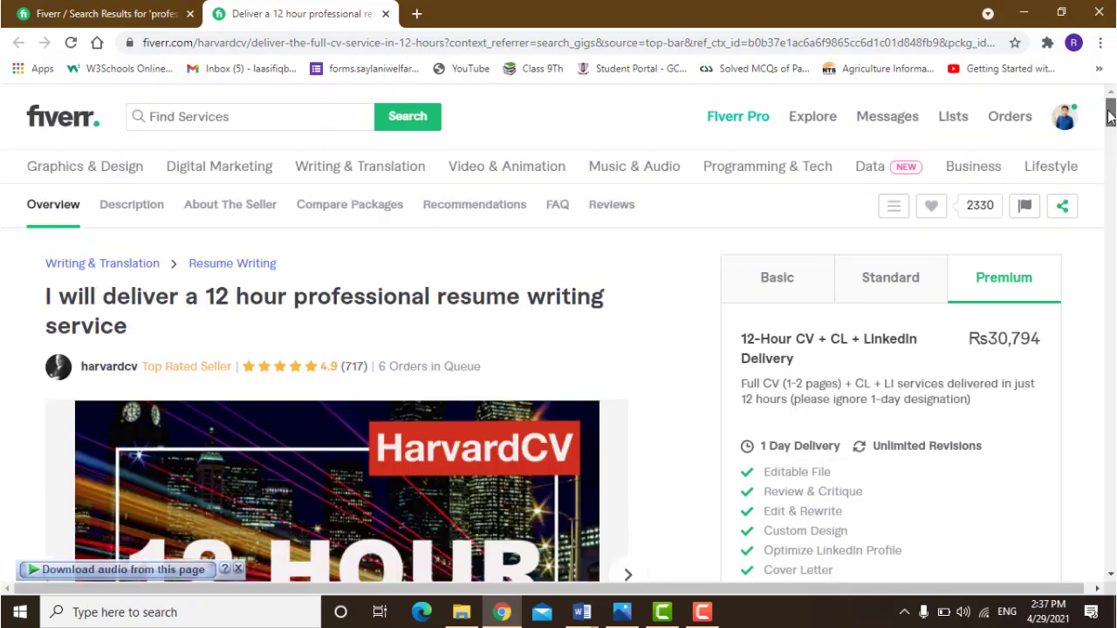
# Step: Examine the rest of the gig page, including the package comparison table and the related tags
pyautogui.moveTo(1110, 112); pyautogui.dragTo(1089, 234)
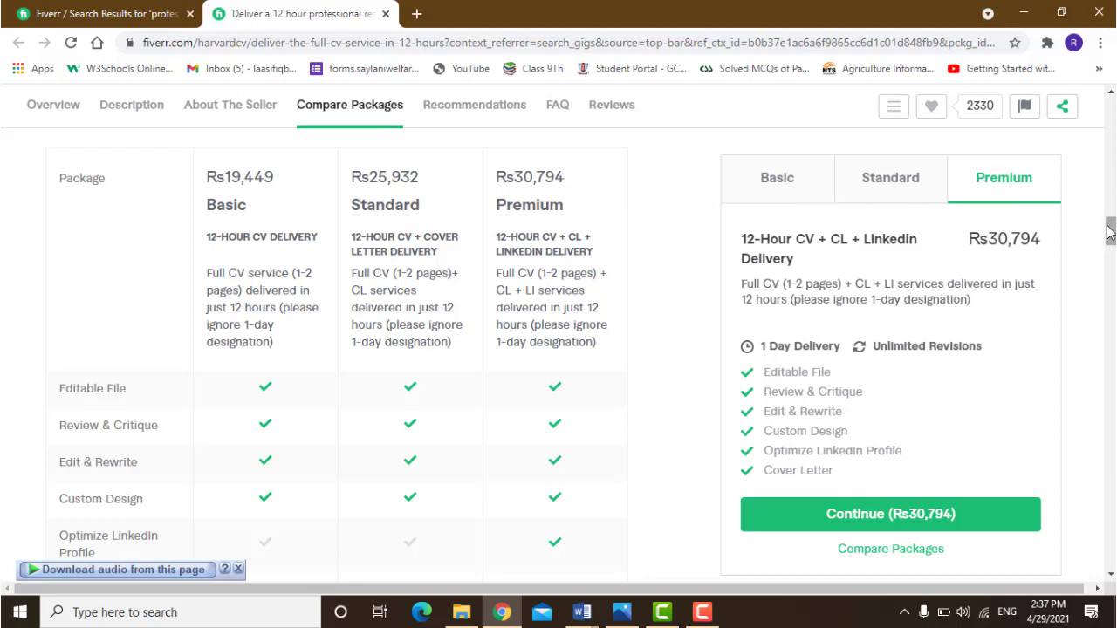
pyautogui.moveTo(1110, 234); pyautogui.dragTo(1109, 476)
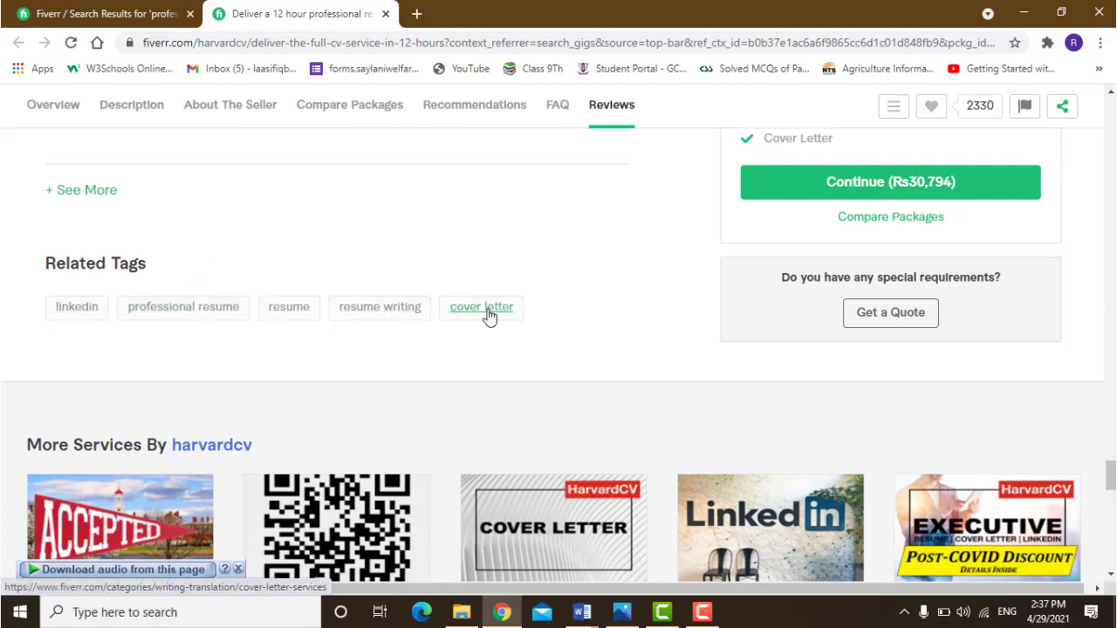
pyautogui.moveTo(1110, 475); pyautogui.dragTo(1110, 111)
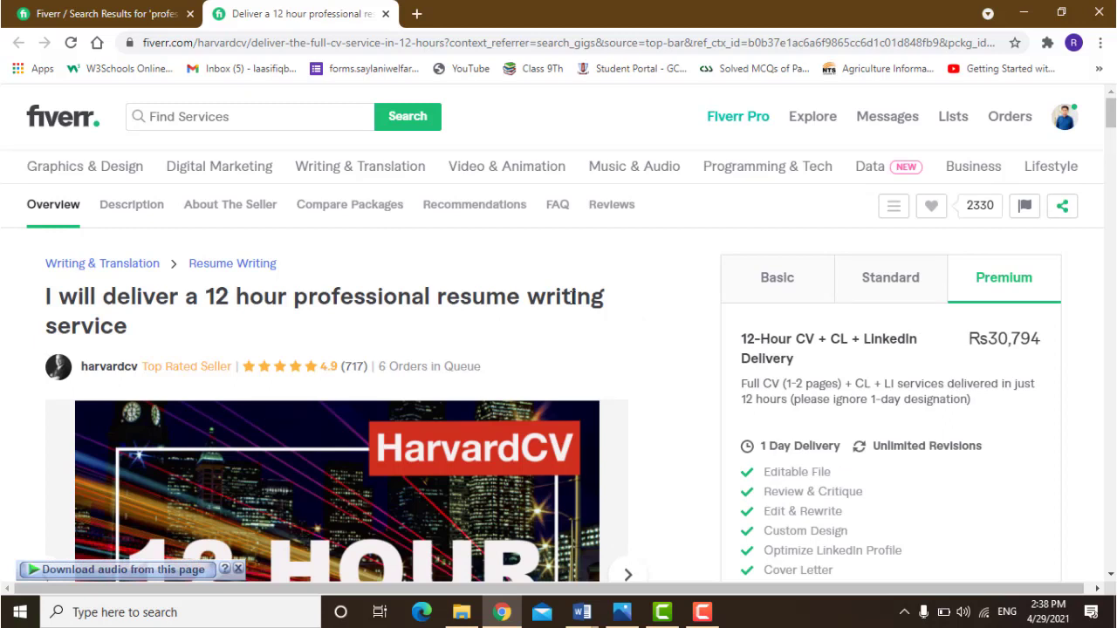
# Step: Open fiverr.com in a new browser tab and go to the account's own seller profile
pyautogui.click(418, 15)
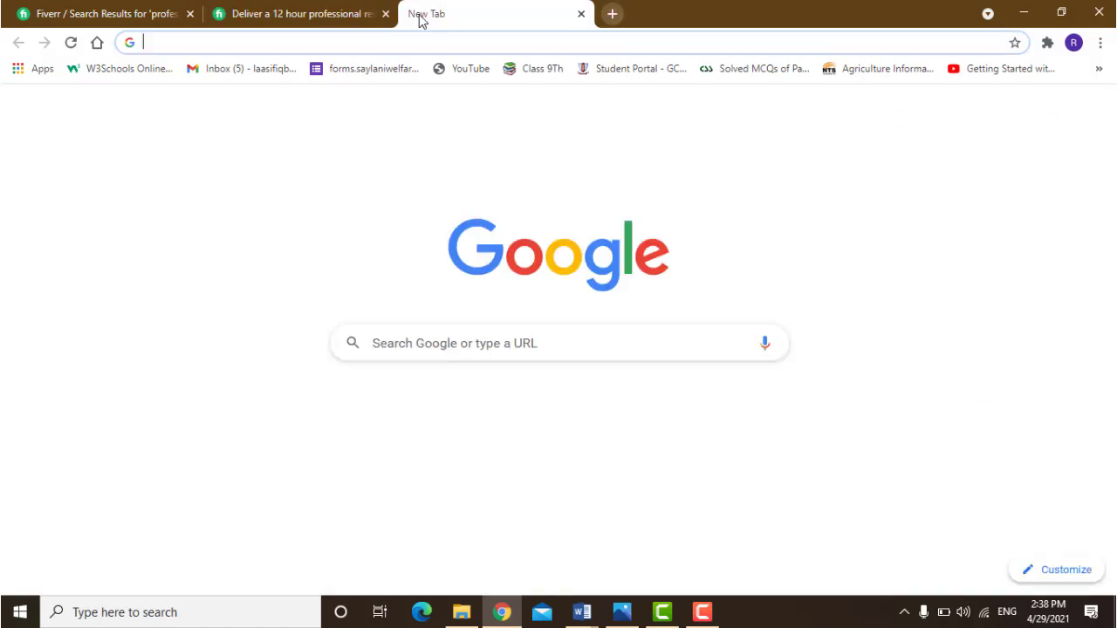
pyautogui.write('fiverr.com')
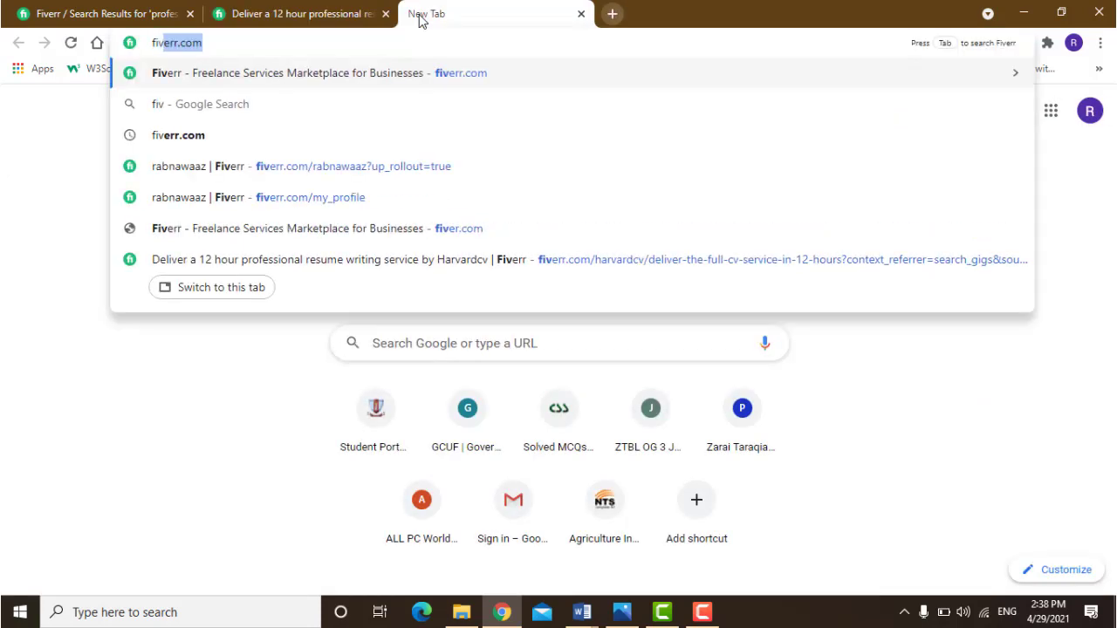
pyautogui.press('Return')
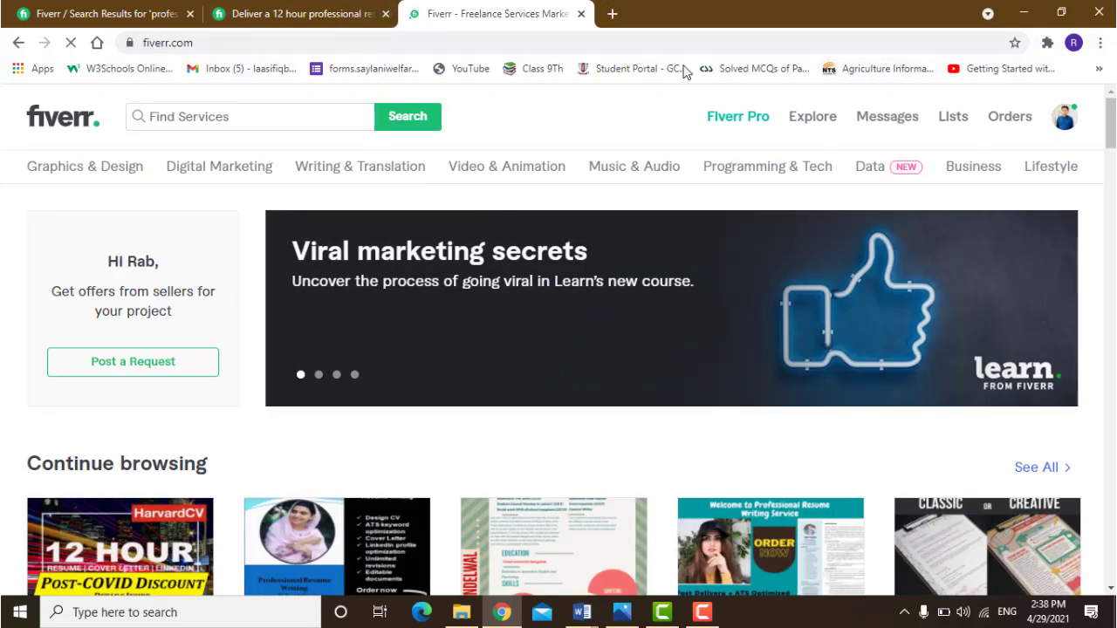
pyautogui.click(1060, 127)
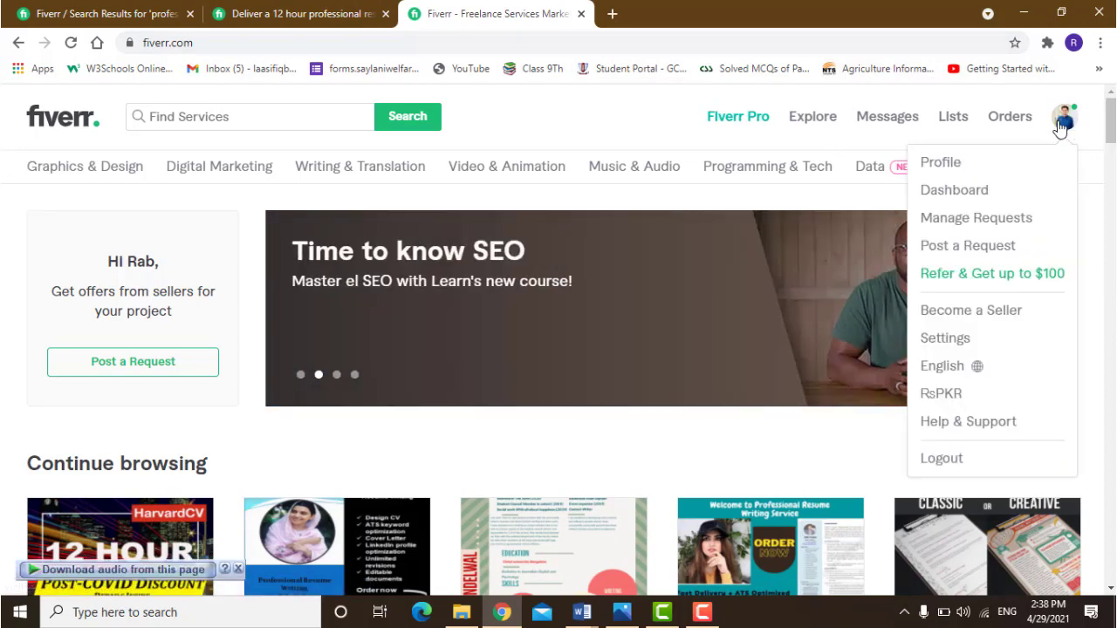
pyautogui.click(1060, 128)
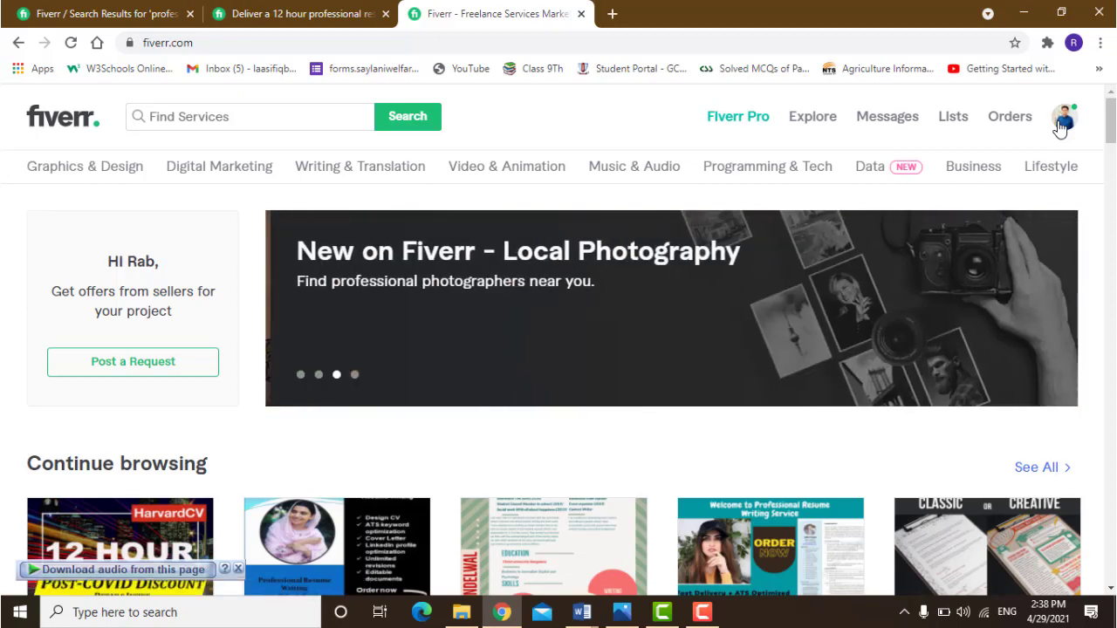
pyautogui.click(1062, 122)
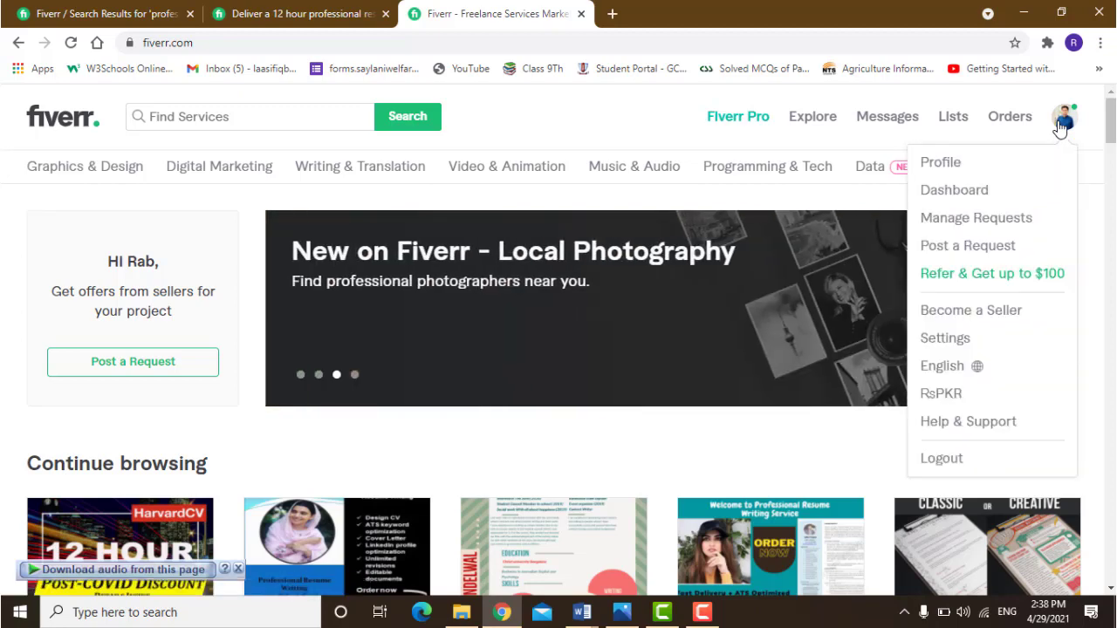
pyautogui.click(953, 164)
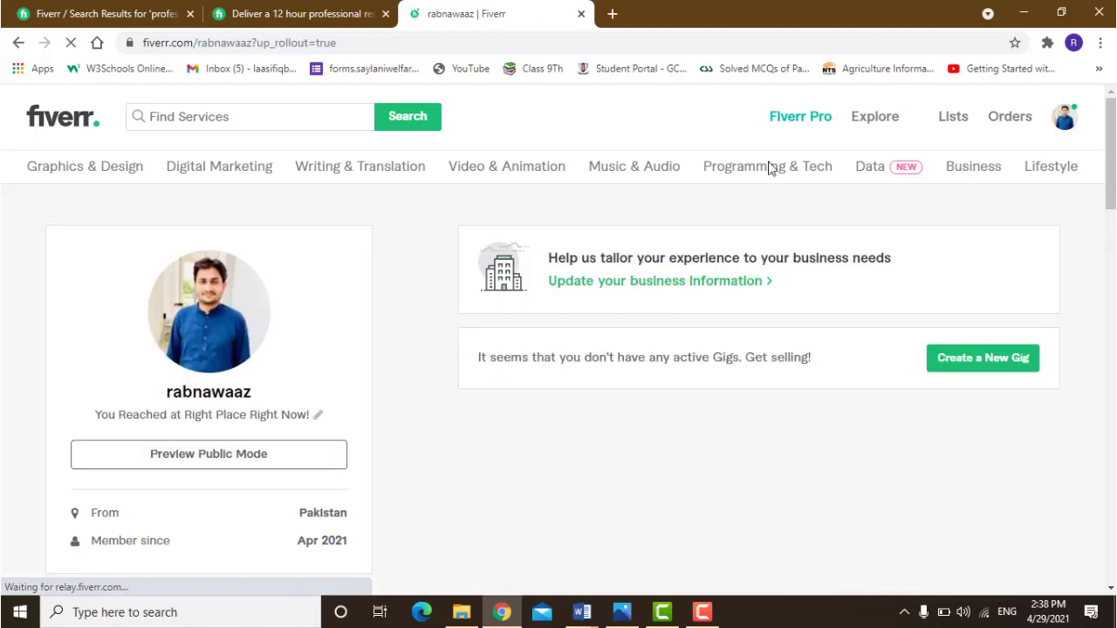
# Step: Examine the seller profile, including its description, languages, linked accounts, skills and education
pyautogui.scroll(-2, 558, 341)
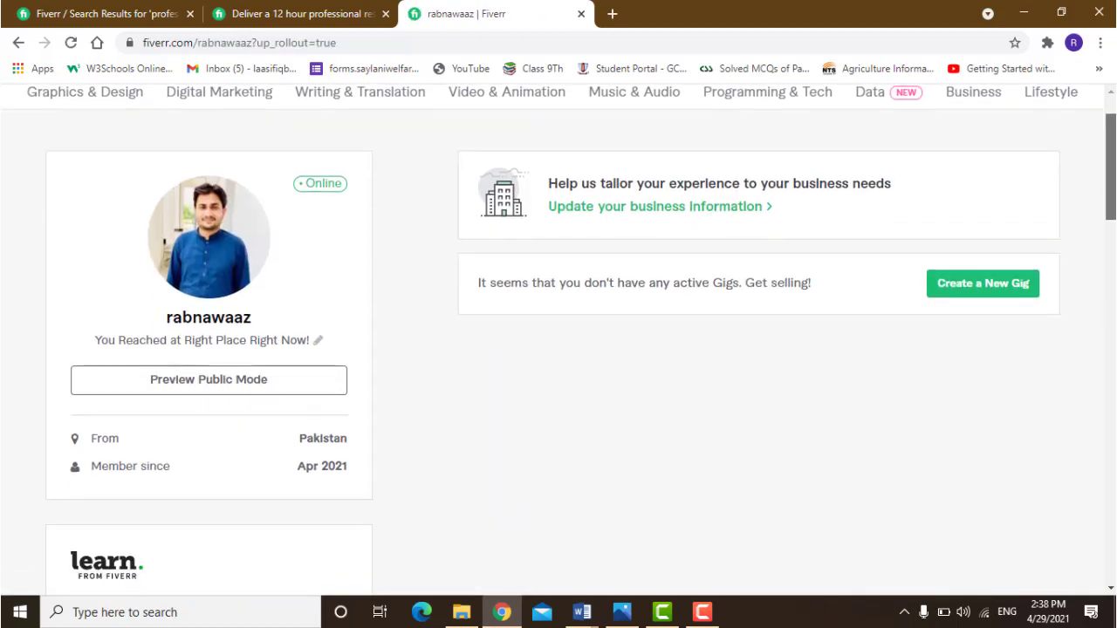
pyautogui.scroll(2, 558, 341)
pyautogui.scroll(-3, 558, 340)
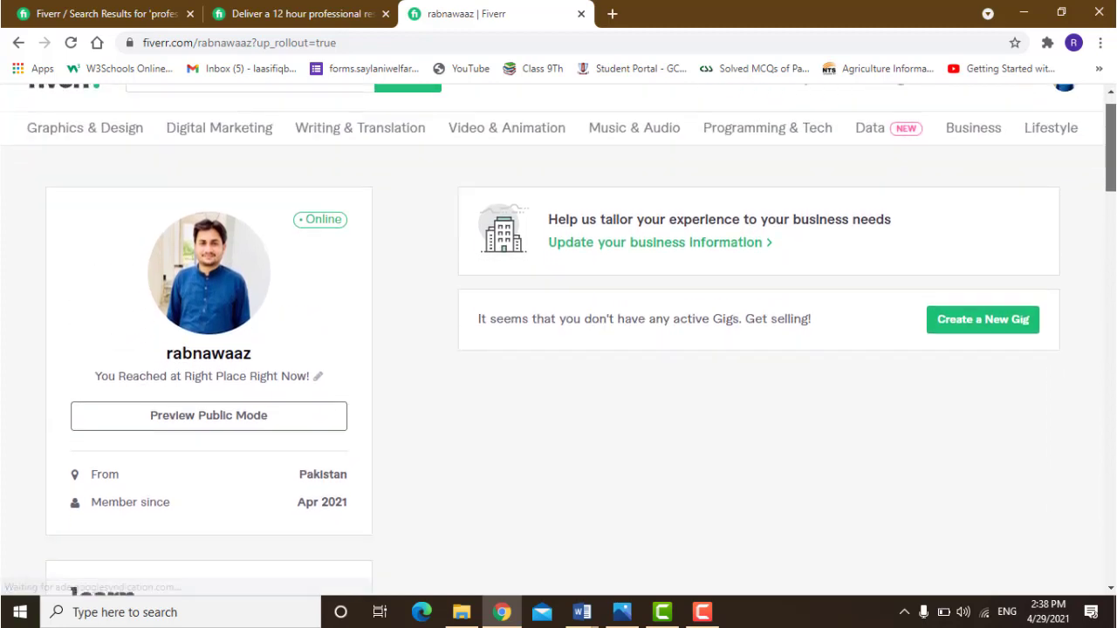
pyautogui.scroll(-5, 559, 340)
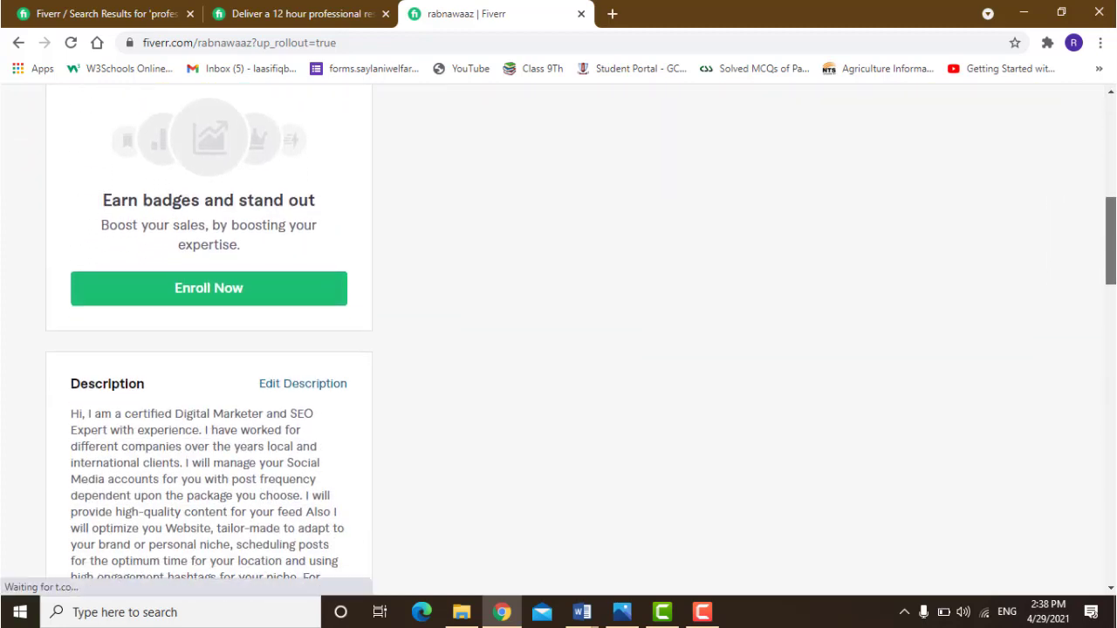
pyautogui.scroll(-6, 558, 340)
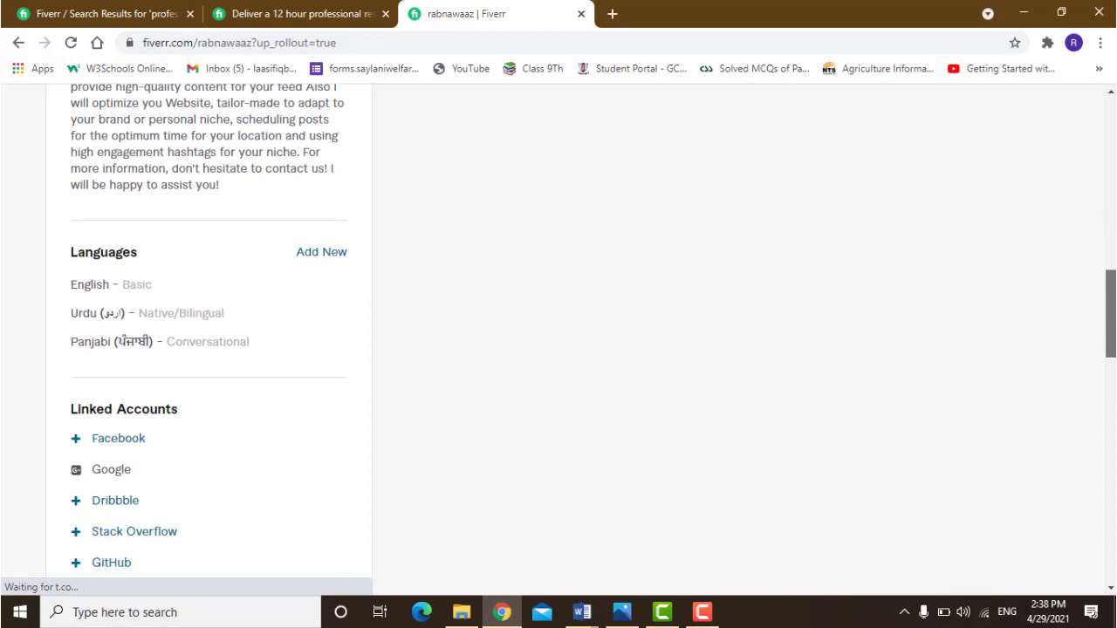
pyautogui.scroll(-5, 1112, 410)
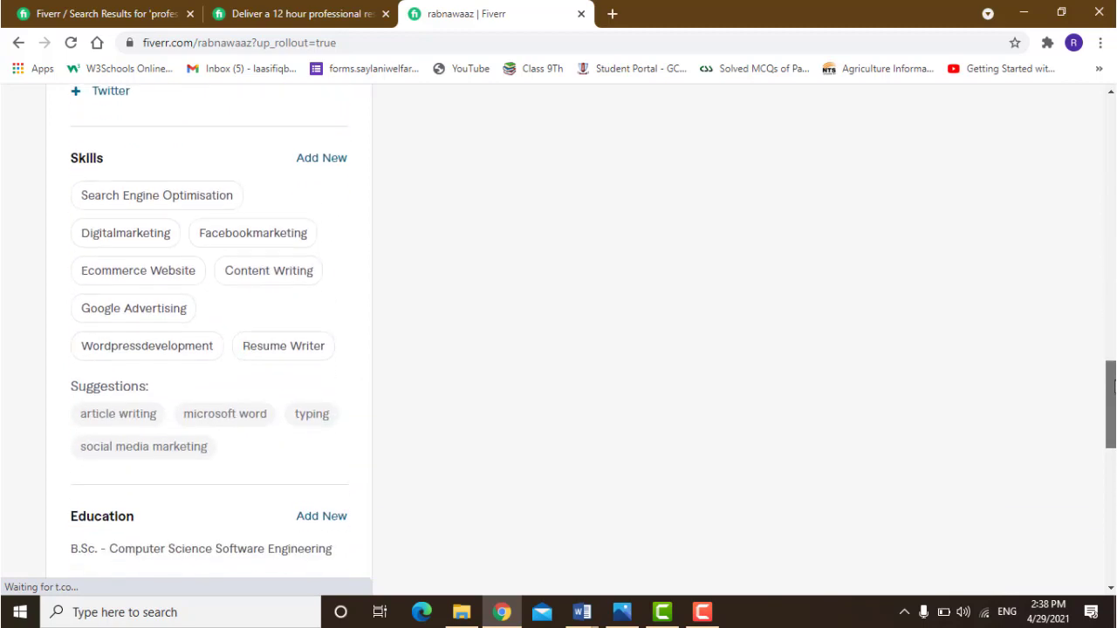
pyautogui.moveTo(1113, 410); pyautogui.dragTo(1112, 119)
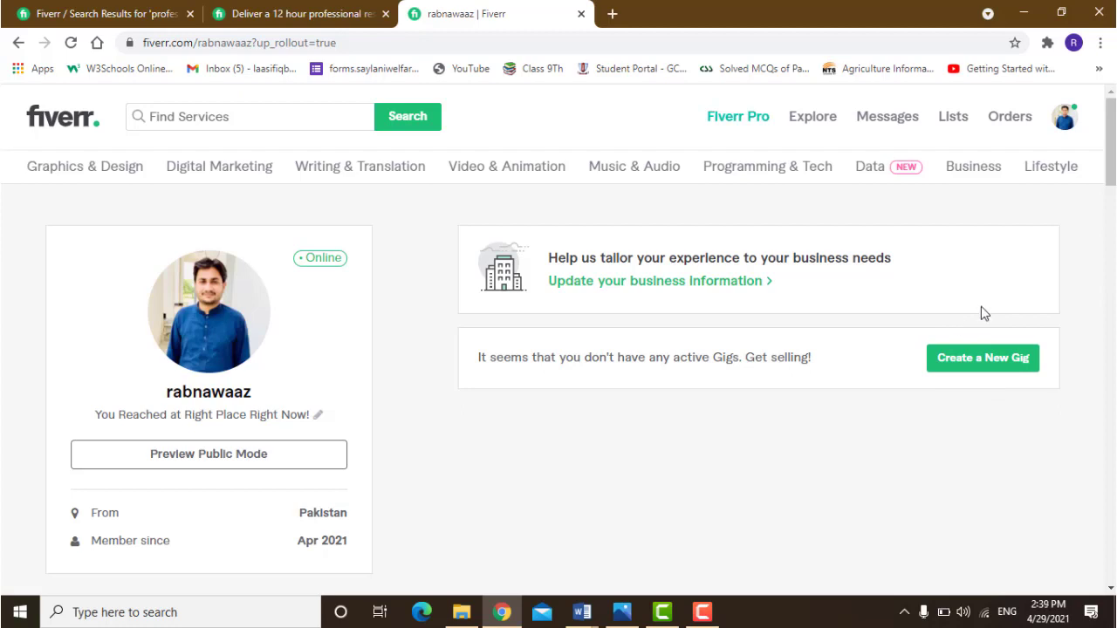
# Step: Start creating a new gig from the profile and check the character limit of the gig title field
pyautogui.click(990, 359)
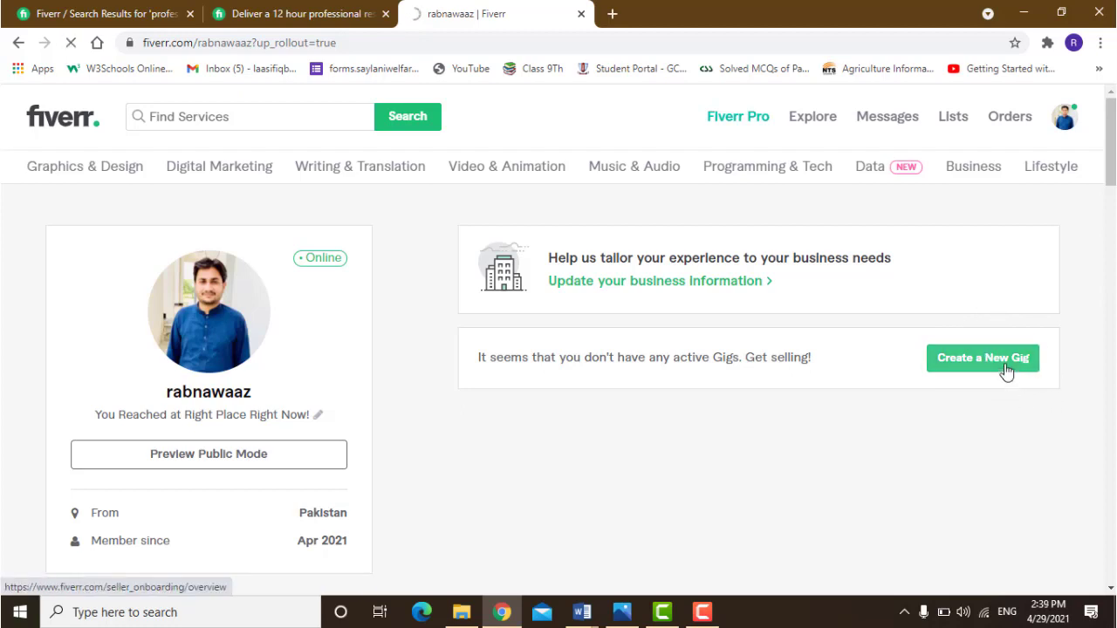
pyautogui.click(902, 530)
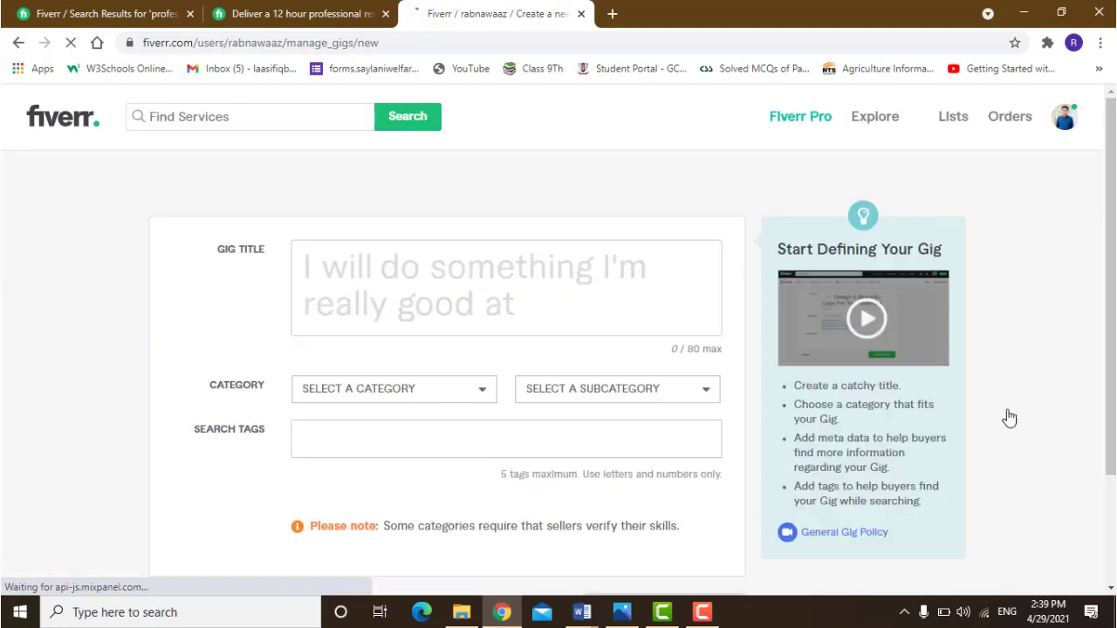
pyautogui.moveTo(1109, 215); pyautogui.dragTo(1109, 233)
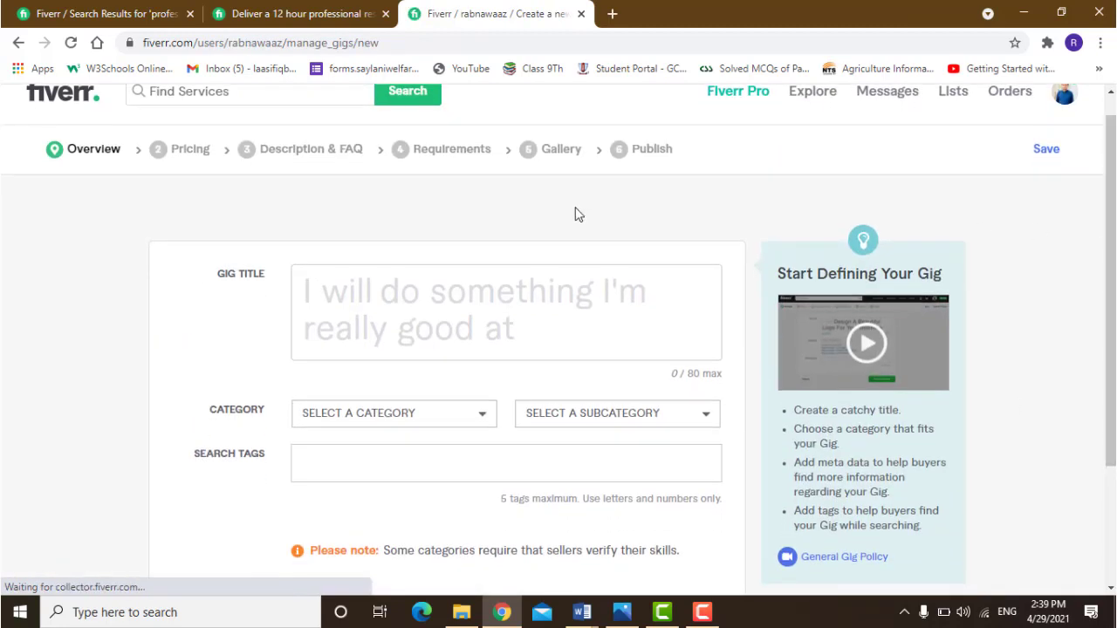
pyautogui.click(380, 291)
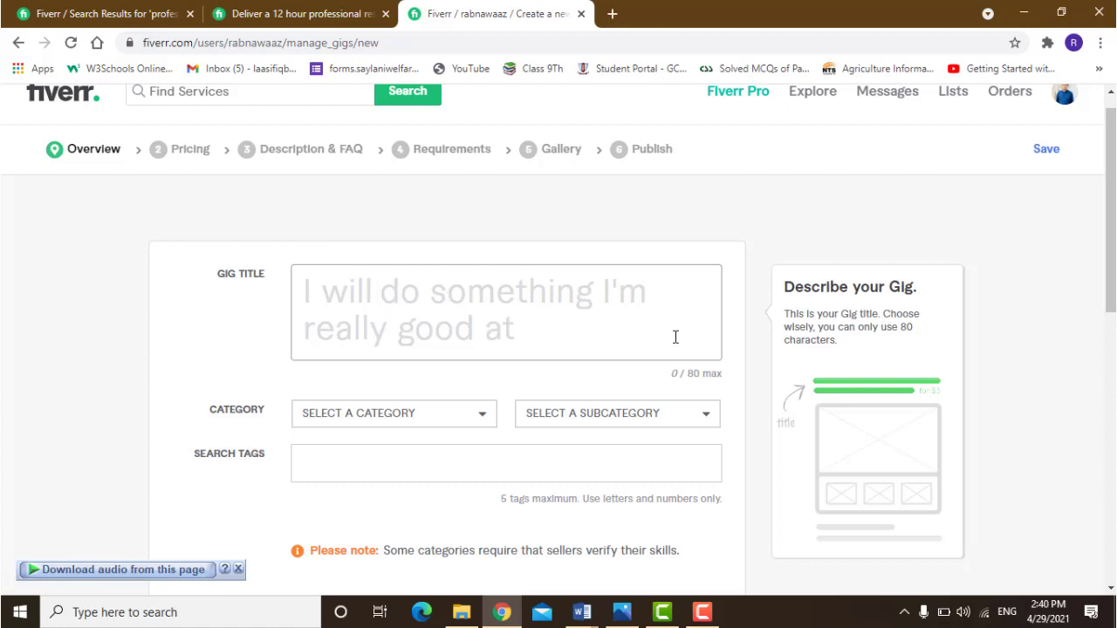
pyautogui.doubleClick(694, 375)
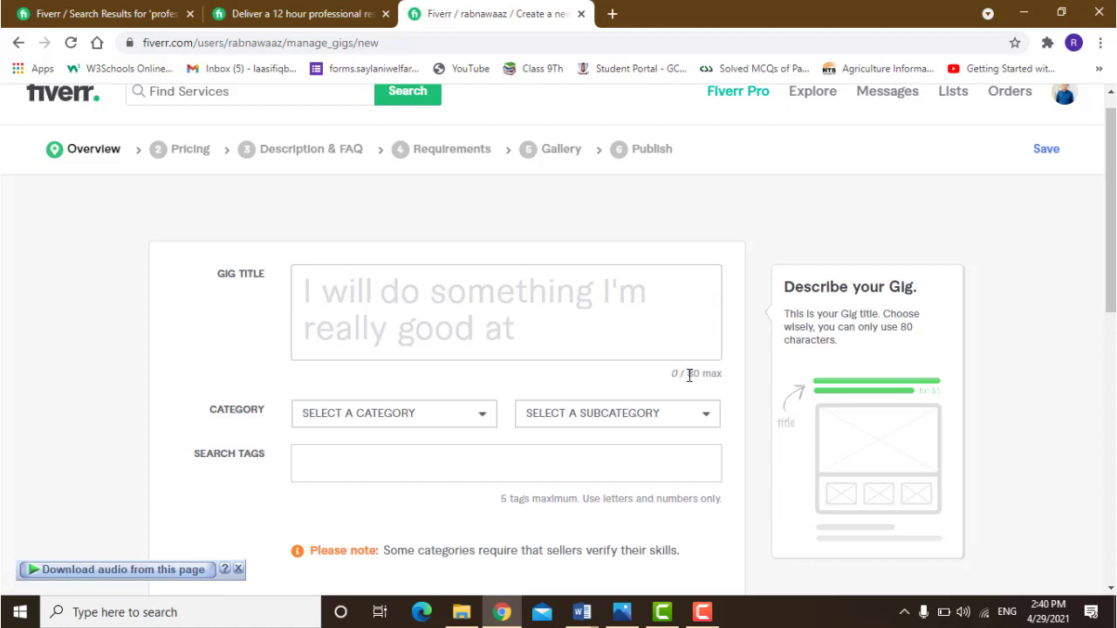
pyautogui.click(579, 325)
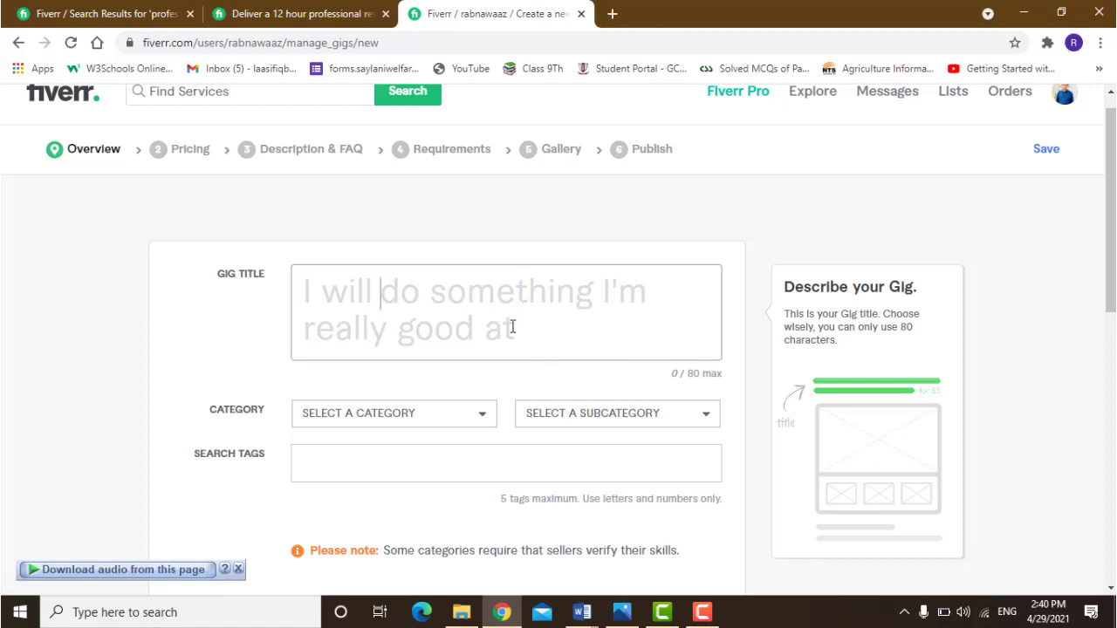
# Step: Return to the Fiverr search results and search for "professional resume" instead
pyautogui.click(239, 7)
pyautogui.click(114, 10)
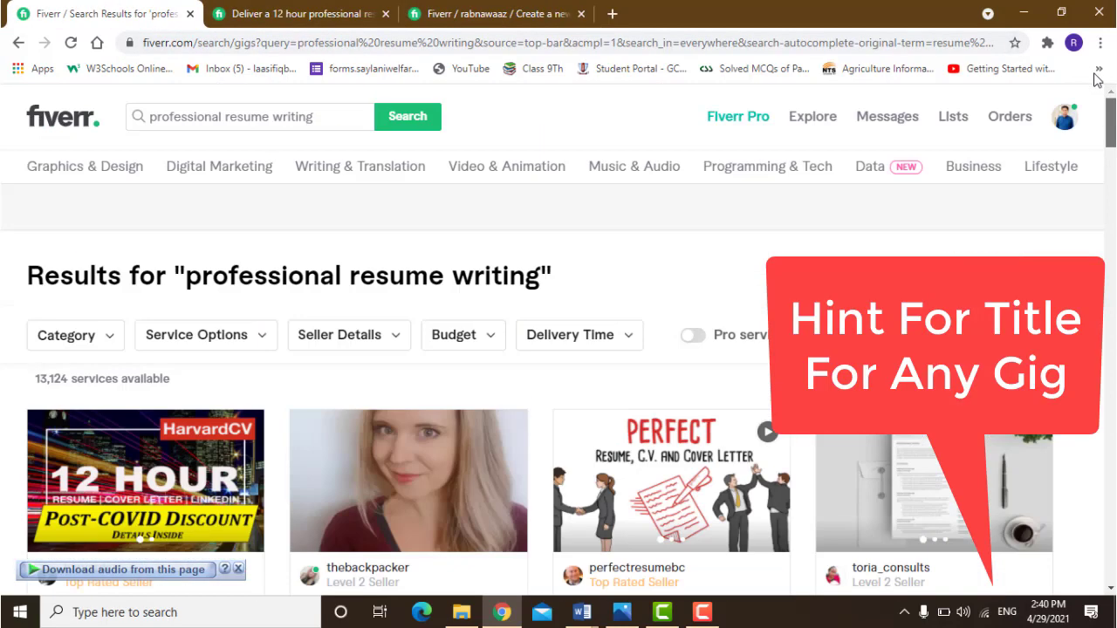
pyautogui.scroll(3, 735, 137)
pyautogui.click(325, 114)
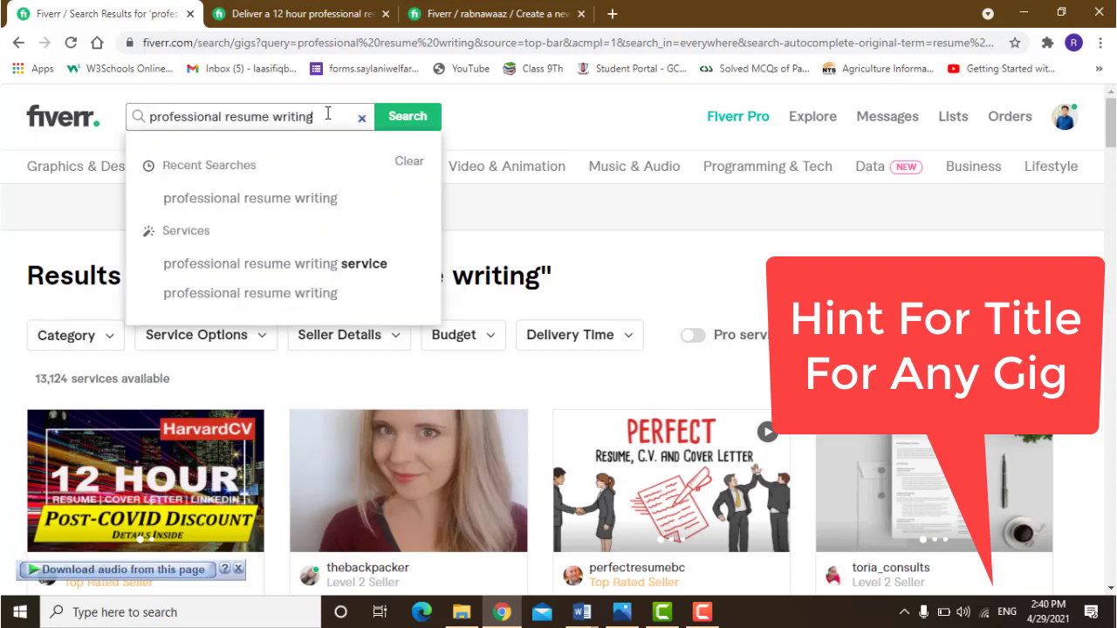
pyautogui.press('BackSpace')
pyautogui.press('BackSpace')
pyautogui.press('BackSpace')
pyautogui.press('BackSpace')
pyautogui.press('BackSpace')
pyautogui.press('BackSpace')
pyautogui.press('BackSpace')
pyautogui.press('BackSpace')
pyautogui.press('Return')
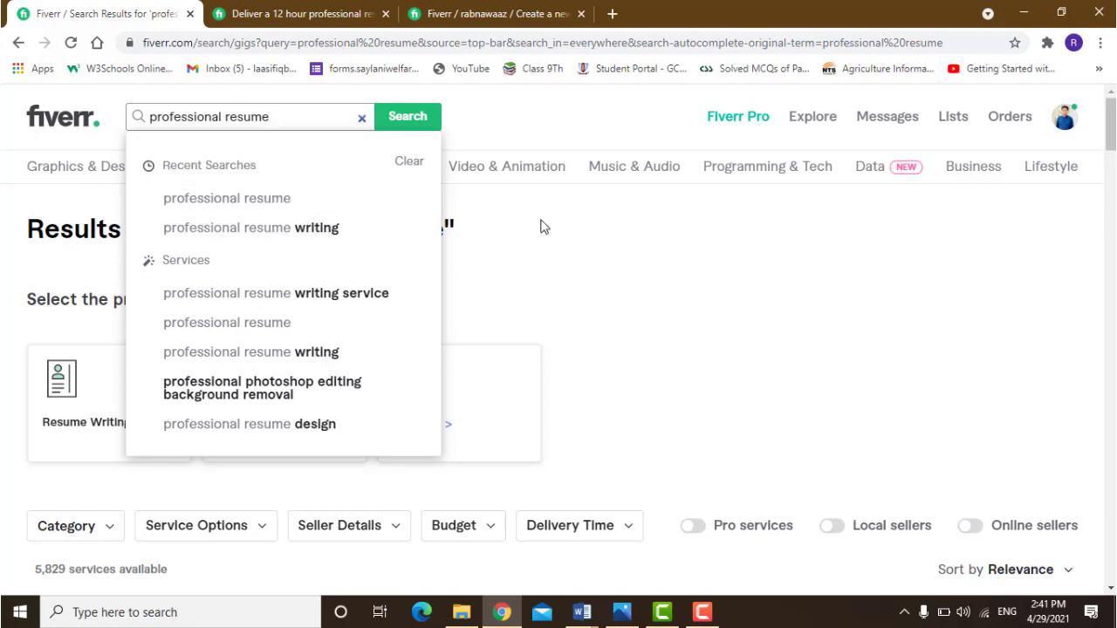
# Step: Look up the search suggestions for "cover letter" without running the search
pyautogui.moveTo(274, 117); pyautogui.dragTo(63, 149)
pyautogui.write('co')
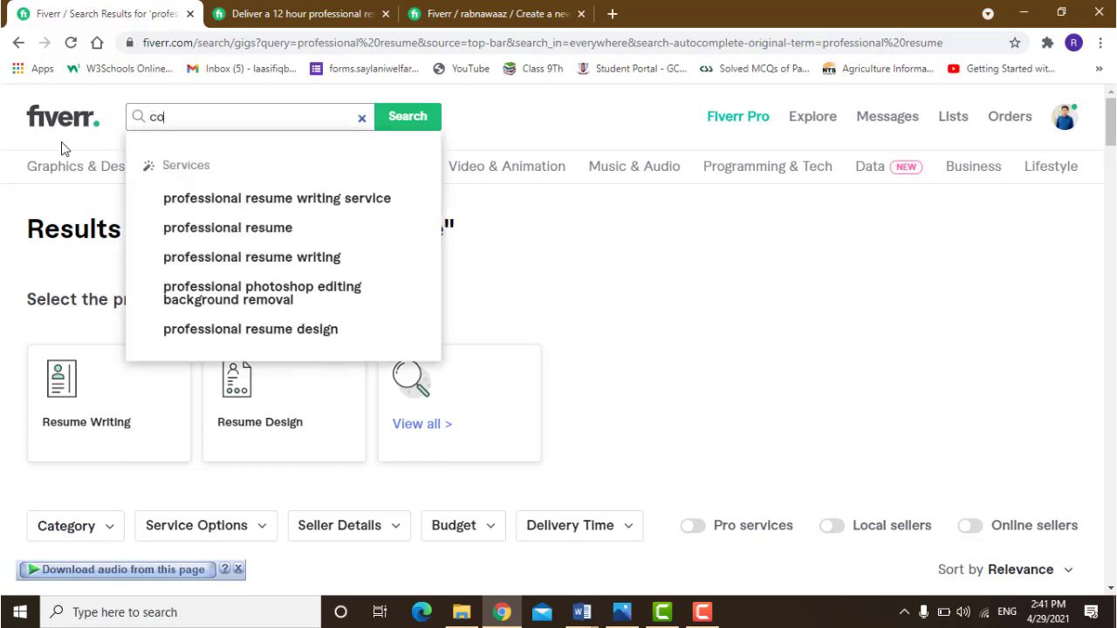
pyautogui.write('ver')
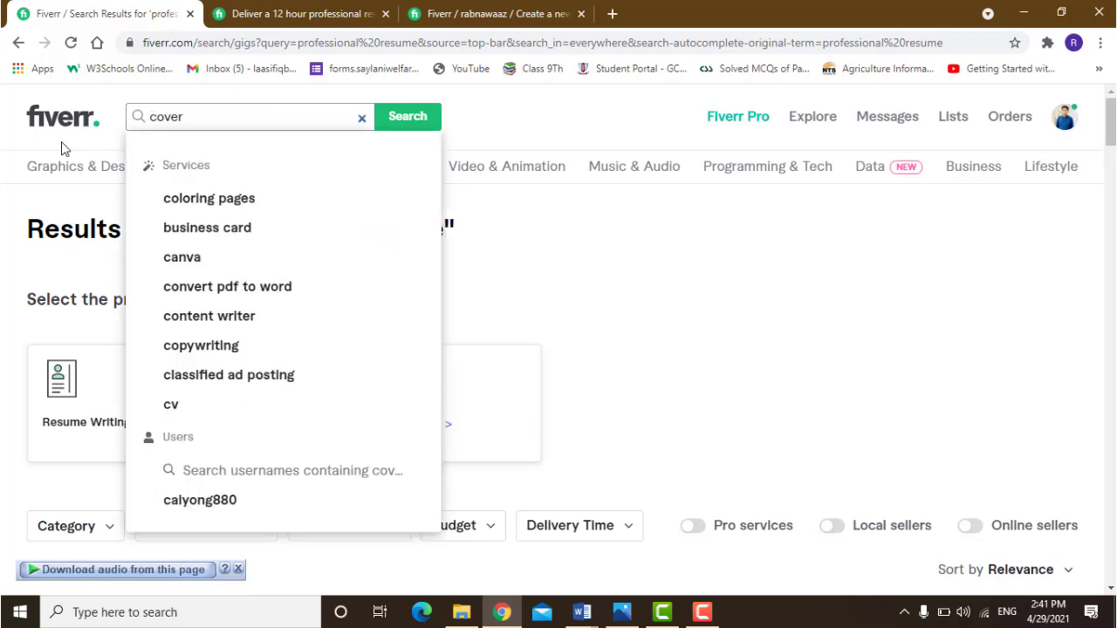
pyautogui.write(' l')
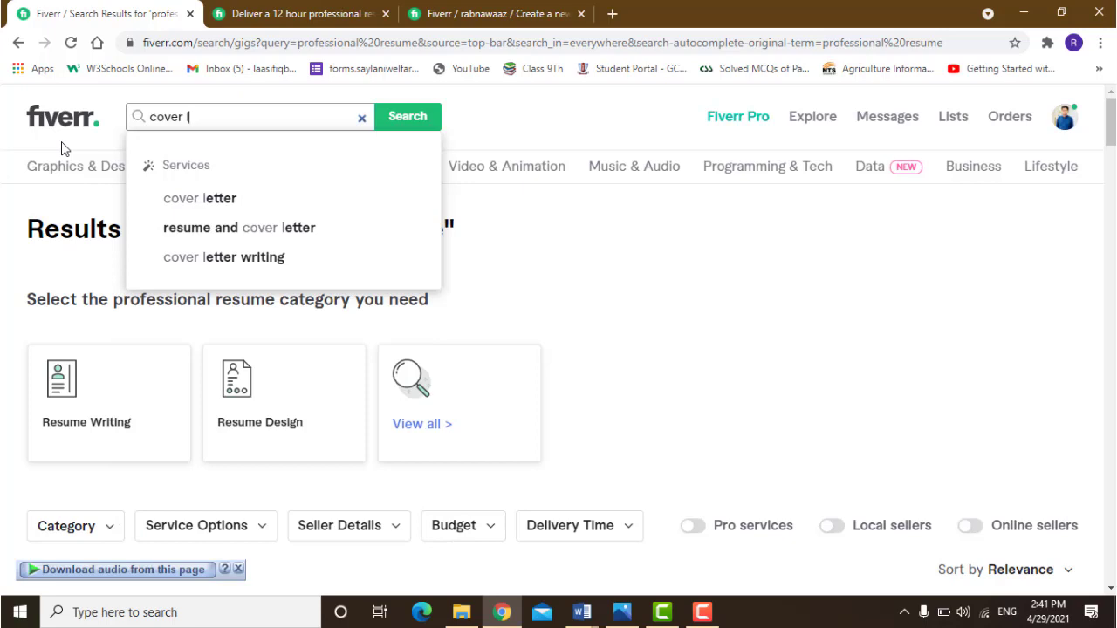
pyautogui.write('etter')
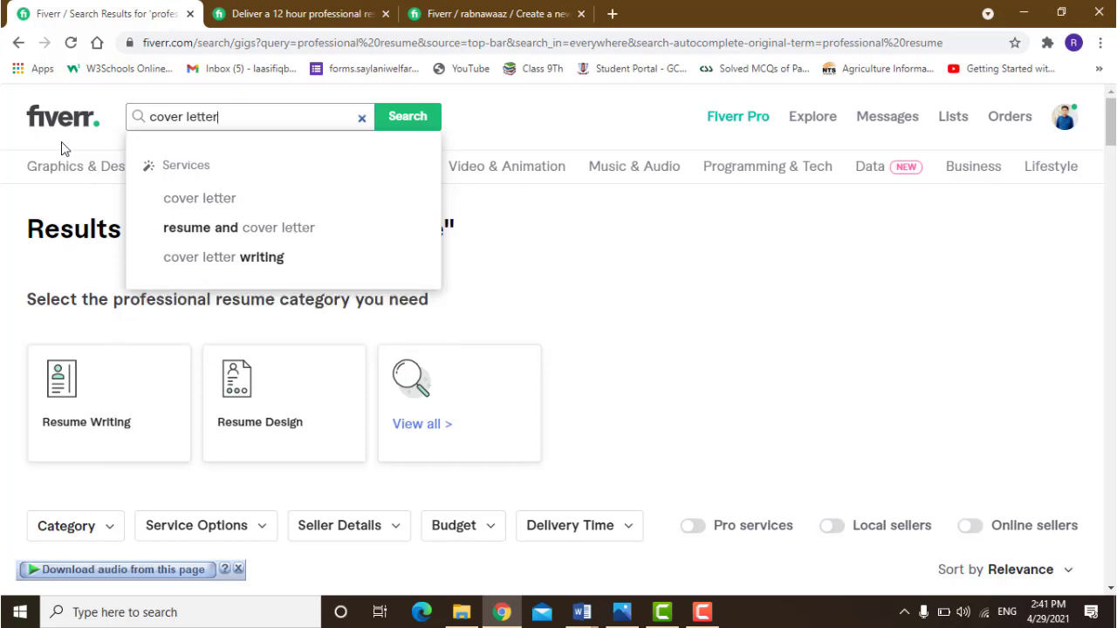
# Step: Replace the search text with "linkedin", examine its suggestions, and clear the search field
pyautogui.press('BackSpace')
pyautogui.press('BackSpace')
pyautogui.press('BackSpace')
pyautogui.press('BackSpace')
pyautogui.press('BackSpace')
pyautogui.press('BackSpace')
pyautogui.press('BackSpace')
pyautogui.press('BackSpace')
pyautogui.press('BackSpace')
pyautogui.press('BackSpace')
pyautogui.press('BackSpace')
pyautogui.press('BackSpace')
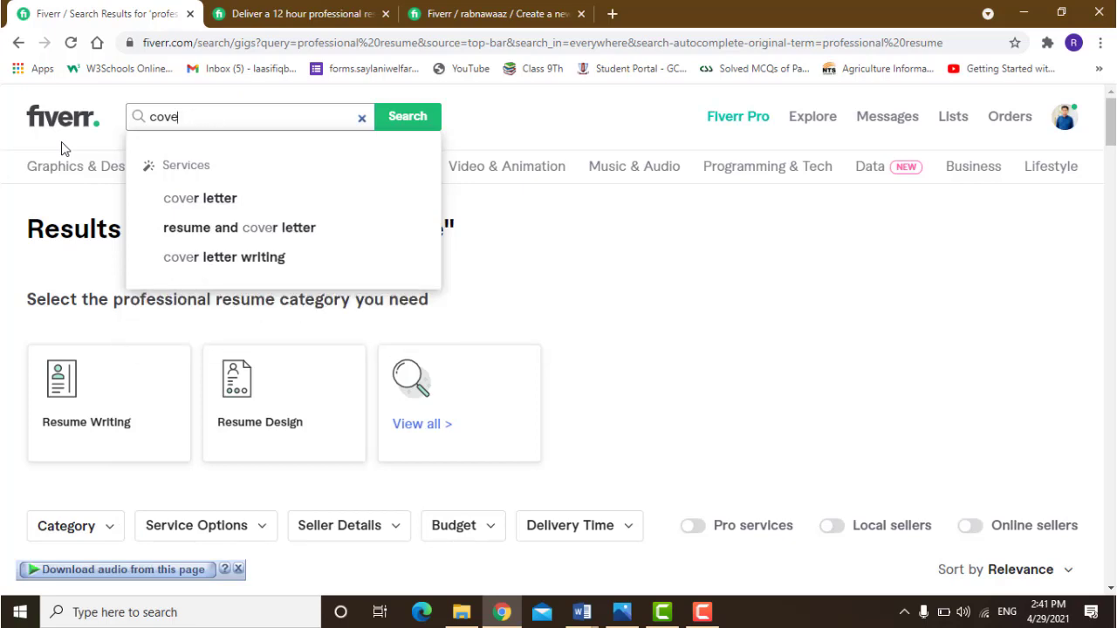
pyautogui.write('linkedin')
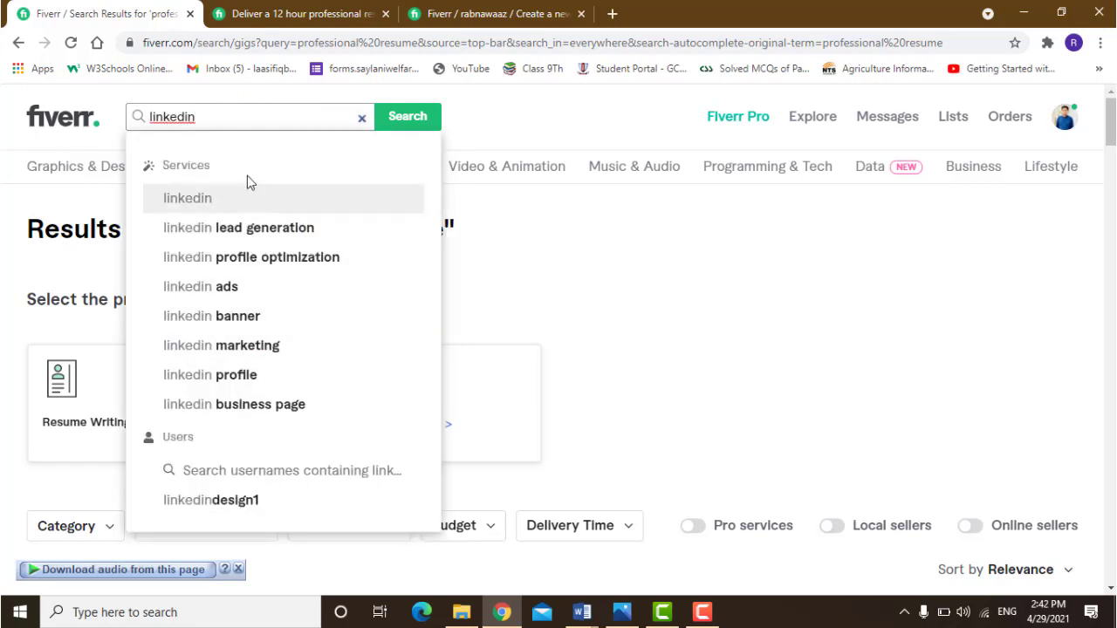
pyautogui.click(362, 121)
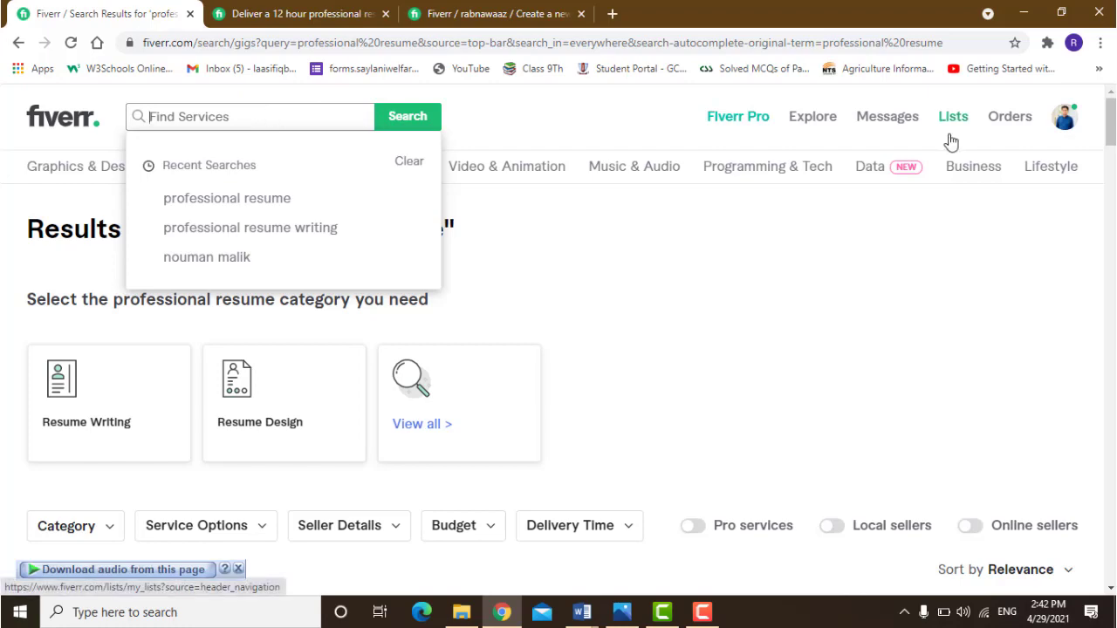
# Step: Dismiss the search suggestions and compare the titles of the competing gigs in the "professional resume" results
pyautogui.click(945, 216)
pyautogui.moveTo(1112, 129); pyautogui.dragTo(1113, 163)
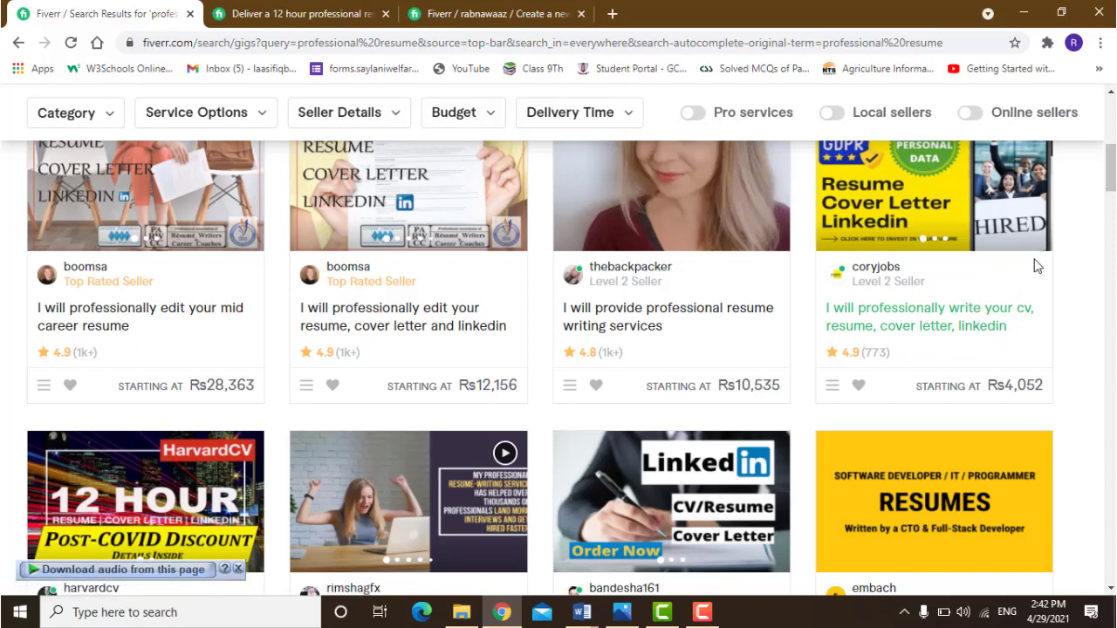
pyautogui.moveTo(1112, 170)
pyautogui.mouseDown()
pyautogui.moveTo(1113, 134)
pyautogui.moveTo(1114, 164)
pyautogui.mouseUp()
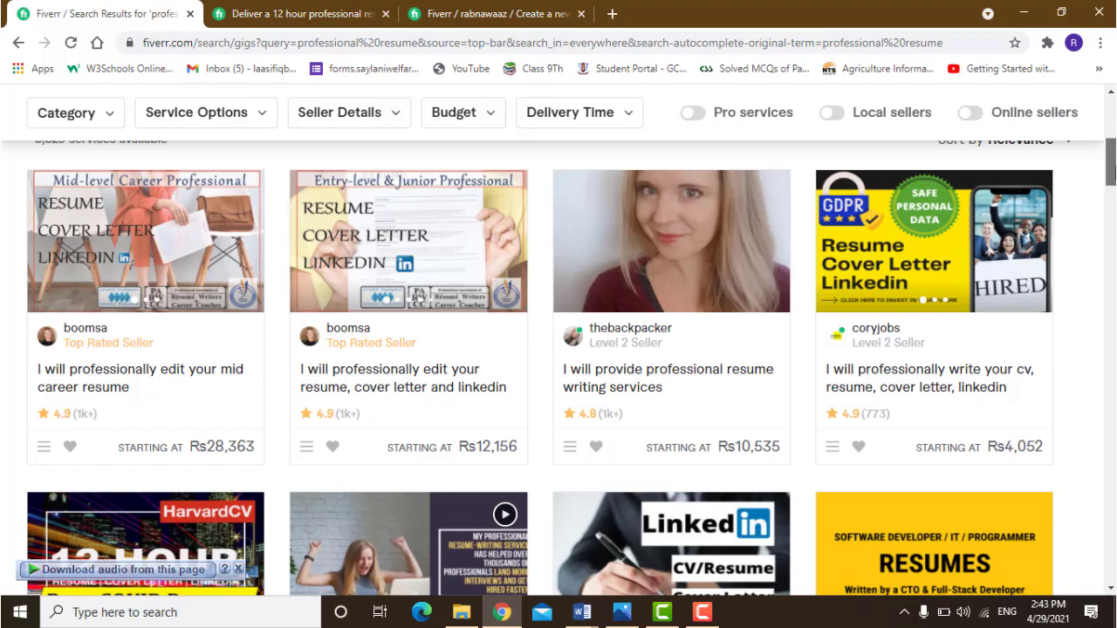
pyautogui.moveTo(1114, 174)
pyautogui.mouseDown()
pyautogui.moveTo(1112, 153)
pyautogui.moveTo(1112, 173)
pyautogui.mouseUp()
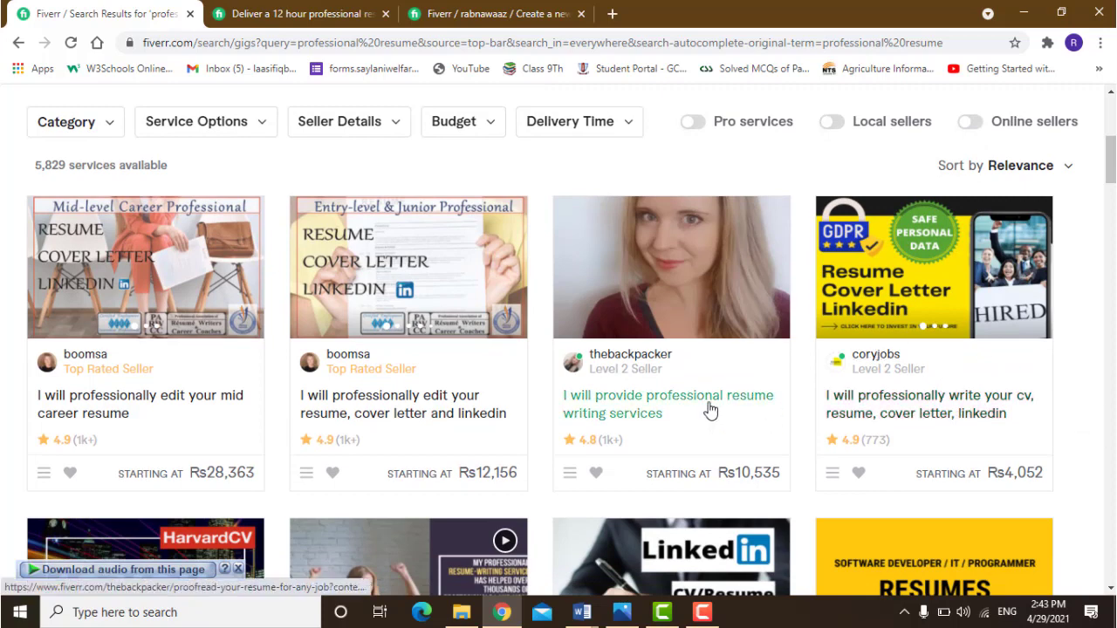
# Step: Switch to the gig information document in Word and examine the wording and keyword phrases of the gig title
pyautogui.click(577, 616)
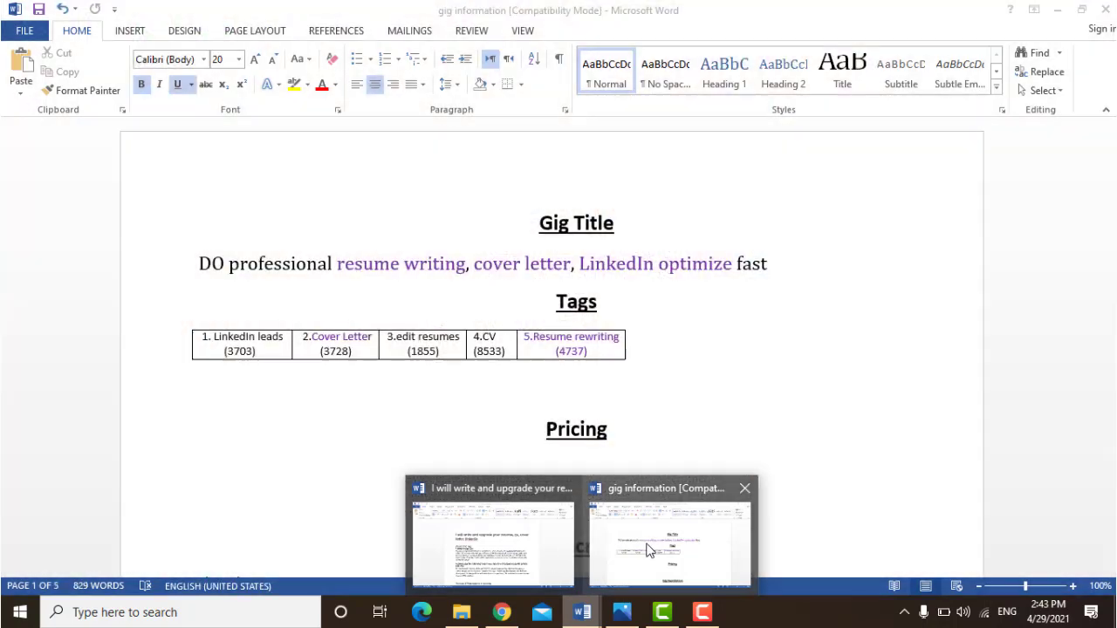
pyautogui.click(648, 549)
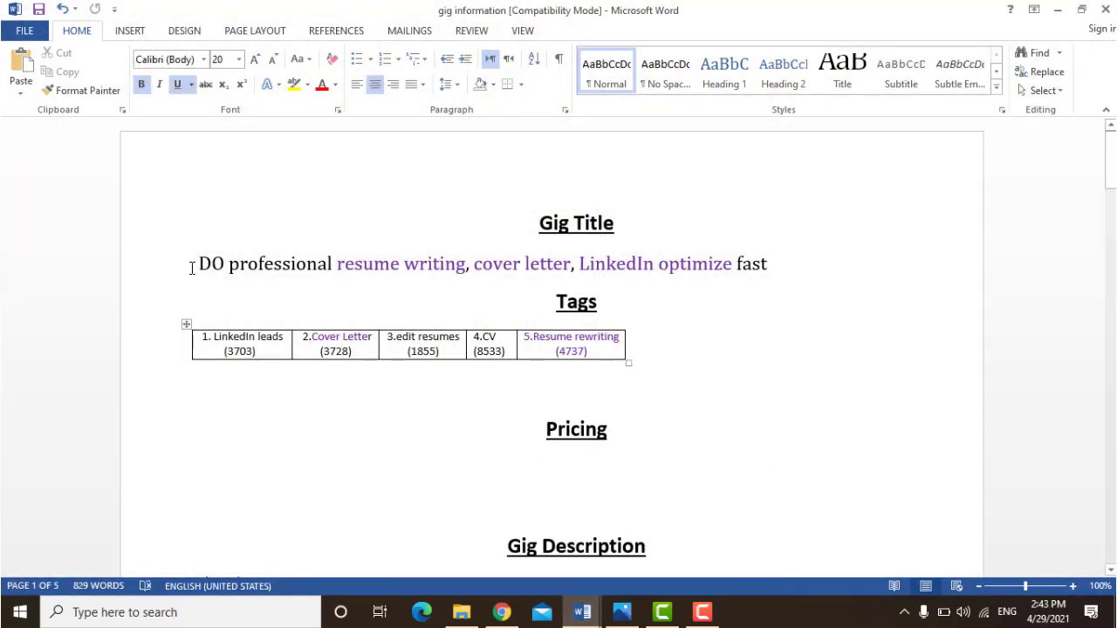
pyautogui.moveTo(198, 266); pyautogui.dragTo(322, 270)
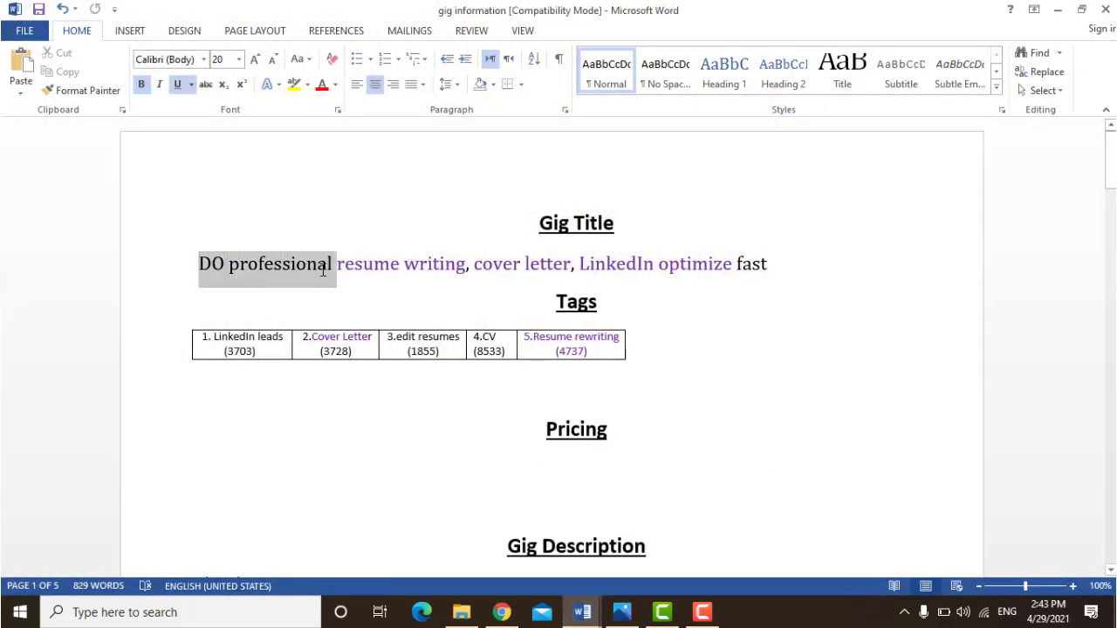
pyautogui.click(404, 266)
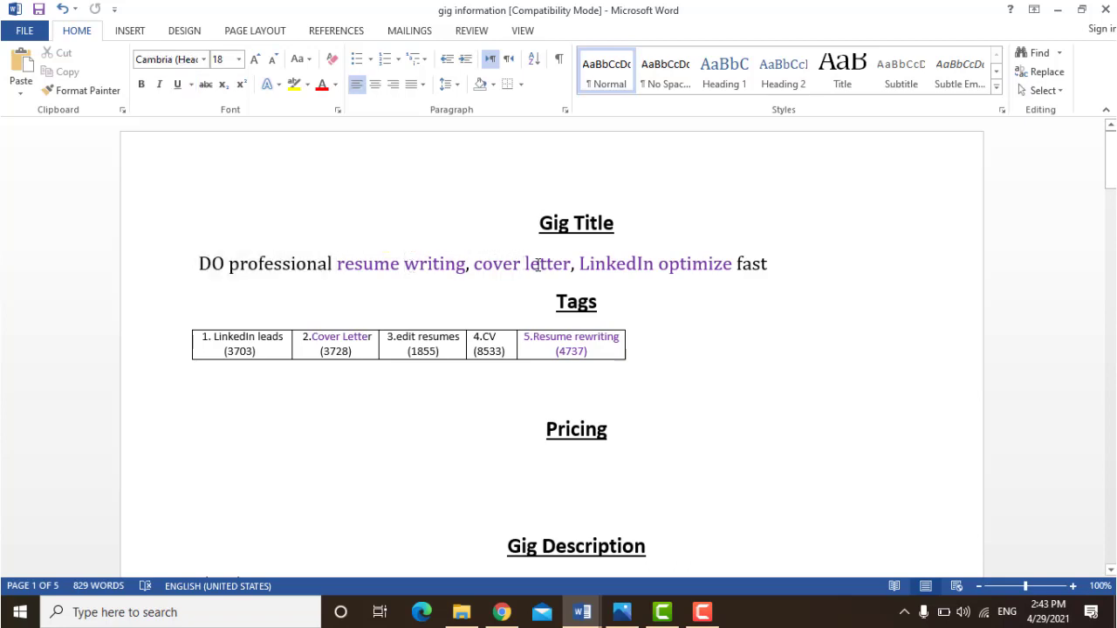
pyautogui.click(539, 264)
pyautogui.click(639, 264)
pyautogui.moveTo(337, 263); pyautogui.dragTo(723, 273)
pyautogui.click(733, 319)
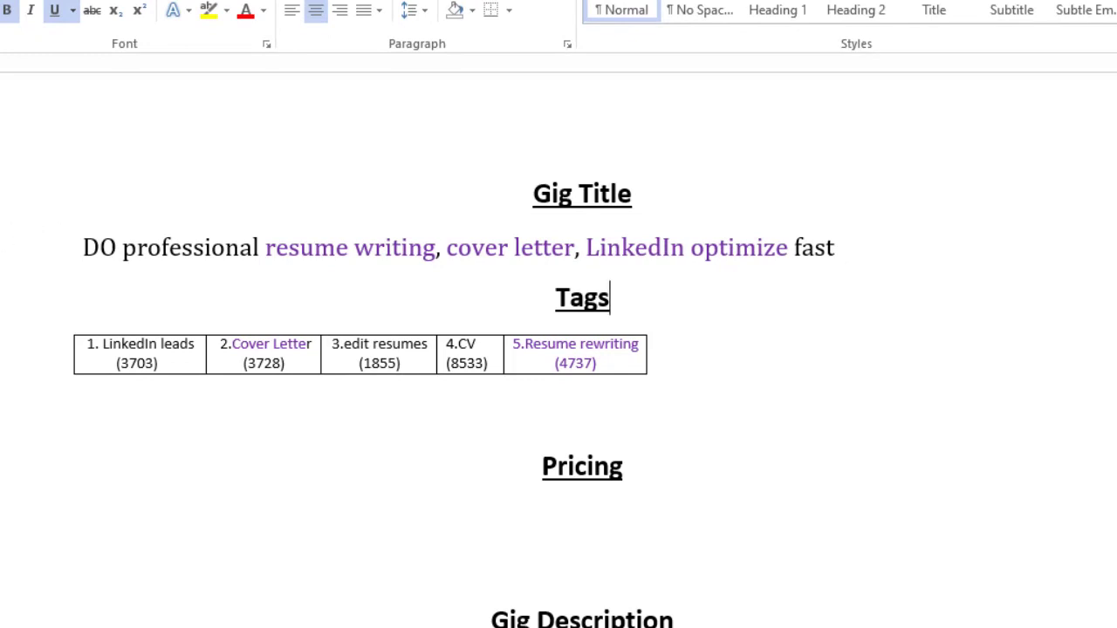
# Step: Copy the complete gig title line under the Gig Title heading in the document
pyautogui.click(3, 255)
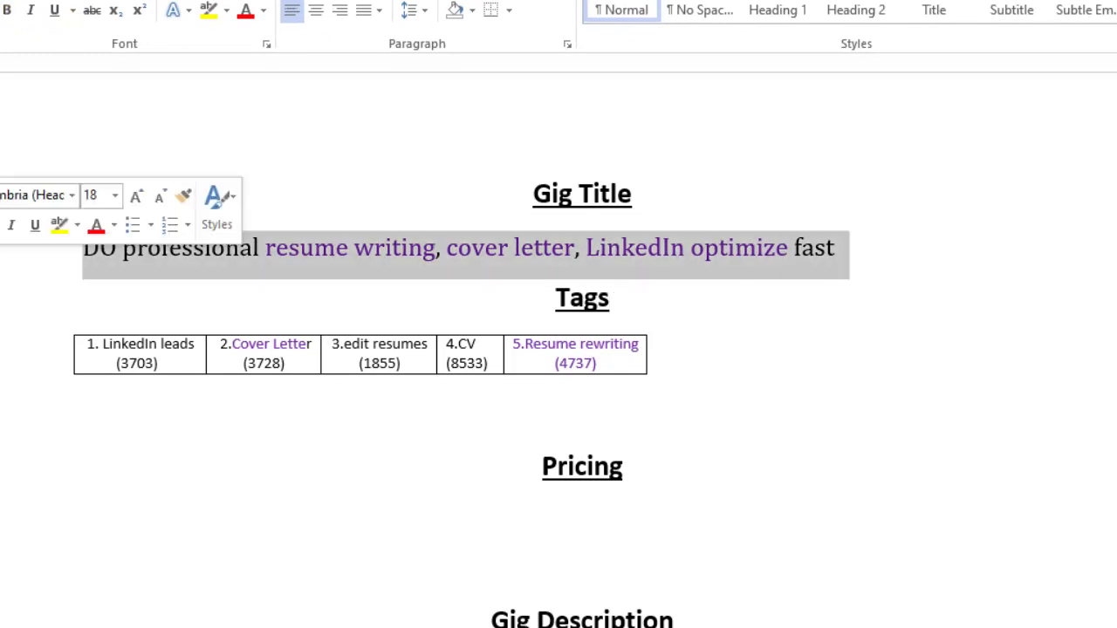
pyautogui.click(497, 280)
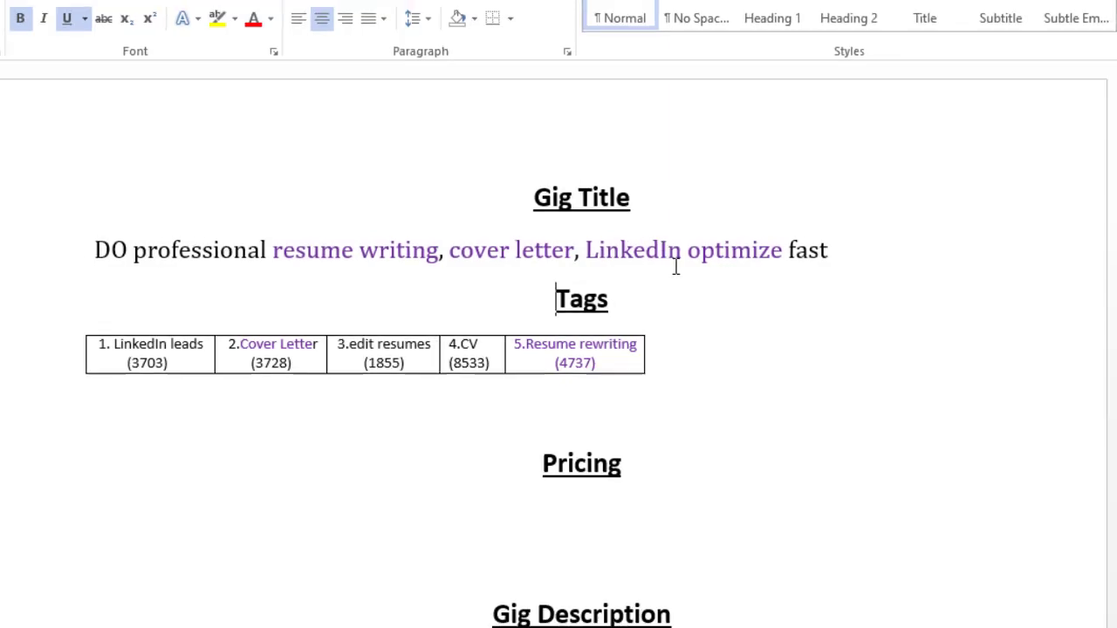
pyautogui.click(120, 279)
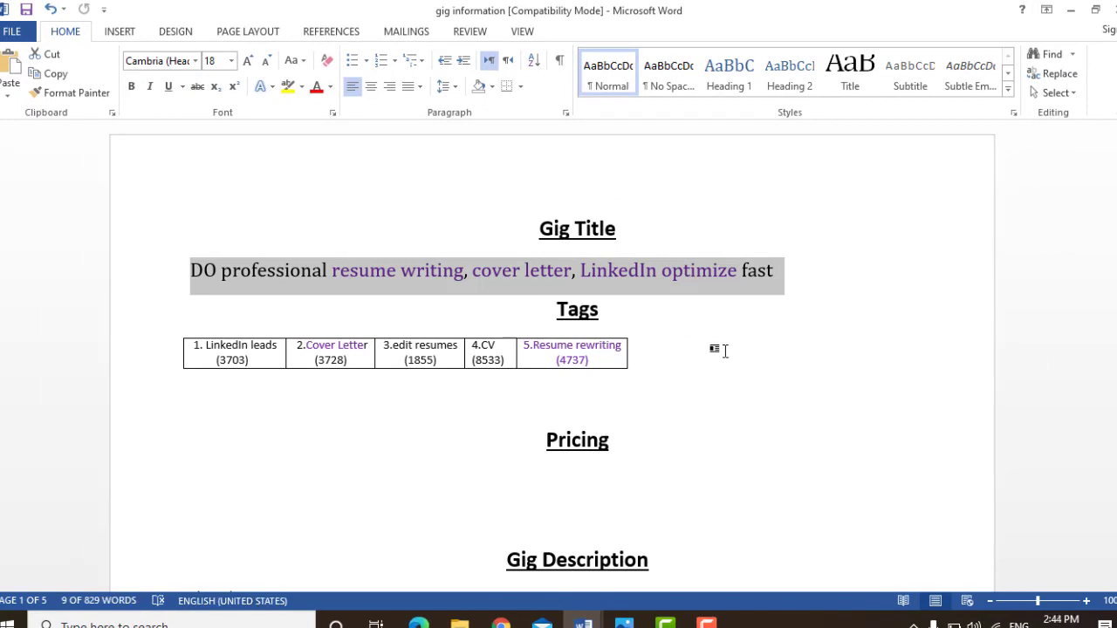
pyautogui.click(720, 322)
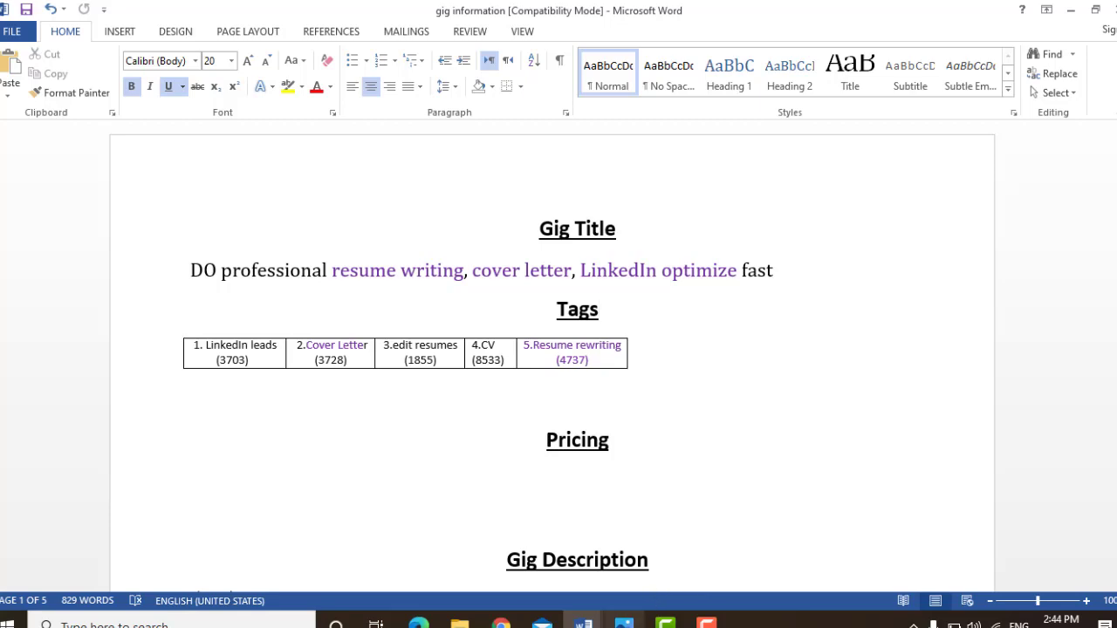
# Step: Switch to the new gig form on Fiverr and paste "DO professional resume writing, cover letter, LinkedIn optimize fast" as the gig title
pyautogui.click(500, 622)
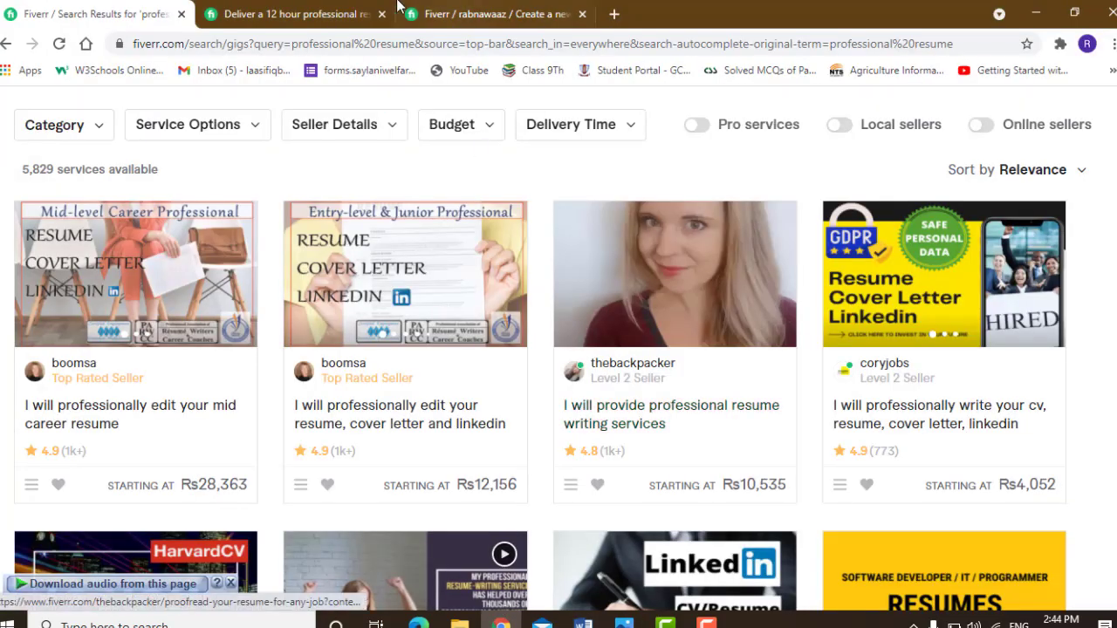
pyautogui.click(366, 9)
pyautogui.click(493, 14)
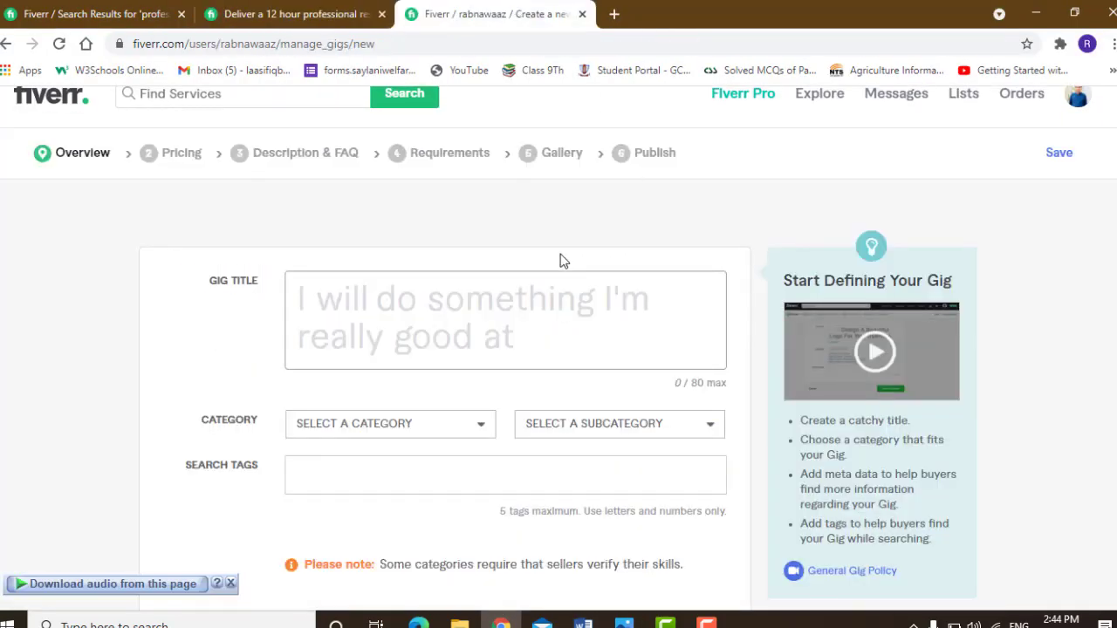
pyautogui.hotkey('ctrl', 'v')
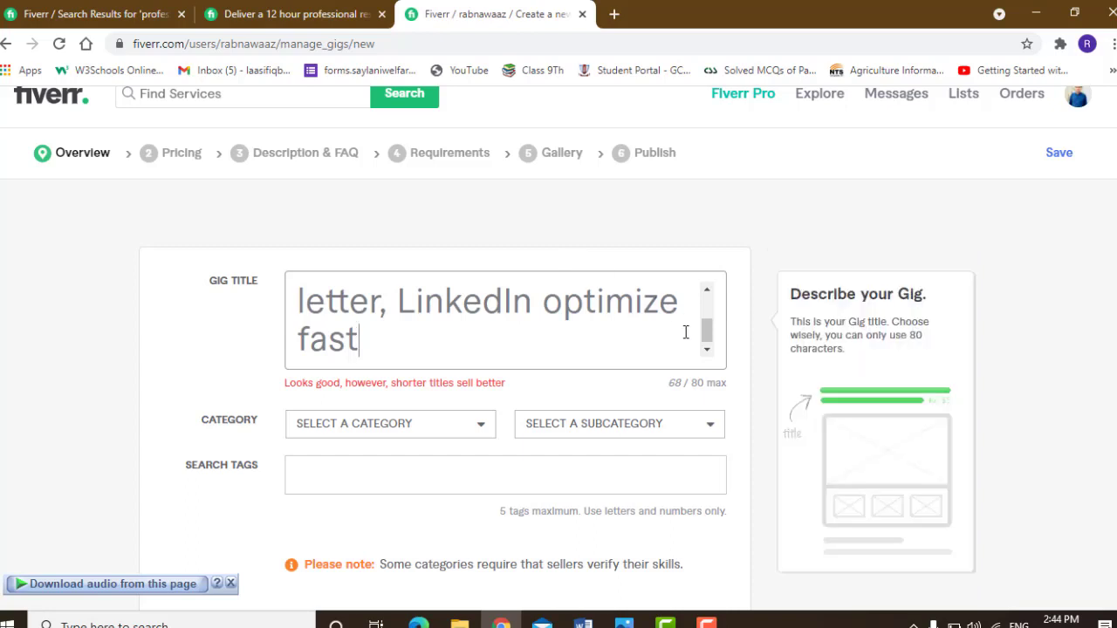
# Step: Change "DO" to "Do" at the start of the entered gig title
pyautogui.moveTo(705, 332); pyautogui.dragTo(707, 302)
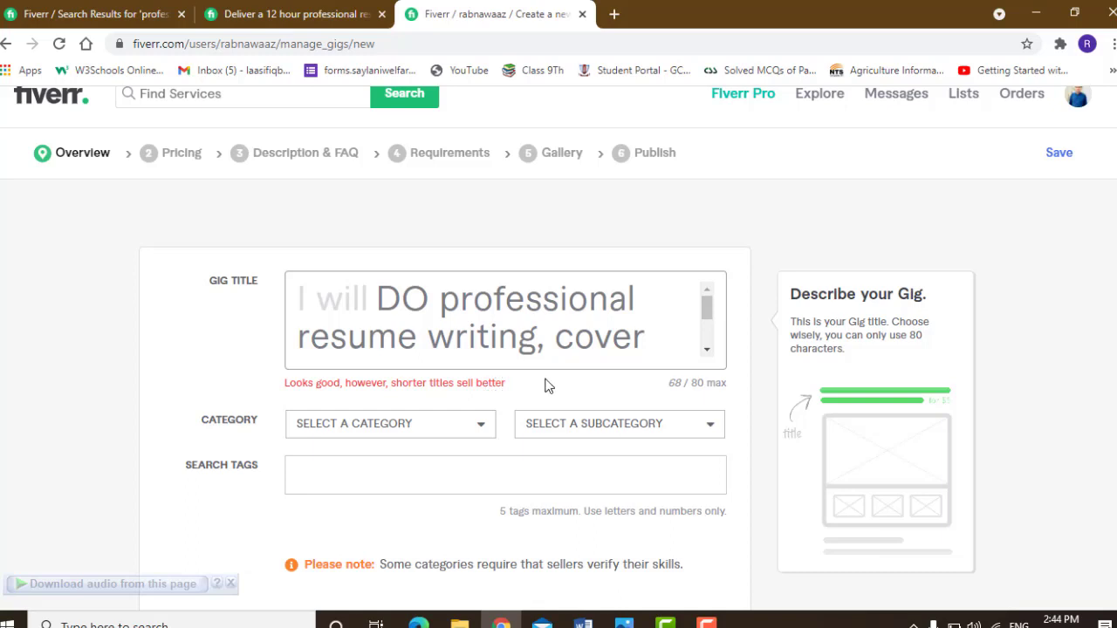
pyautogui.moveTo(708, 316); pyautogui.dragTo(703, 281)
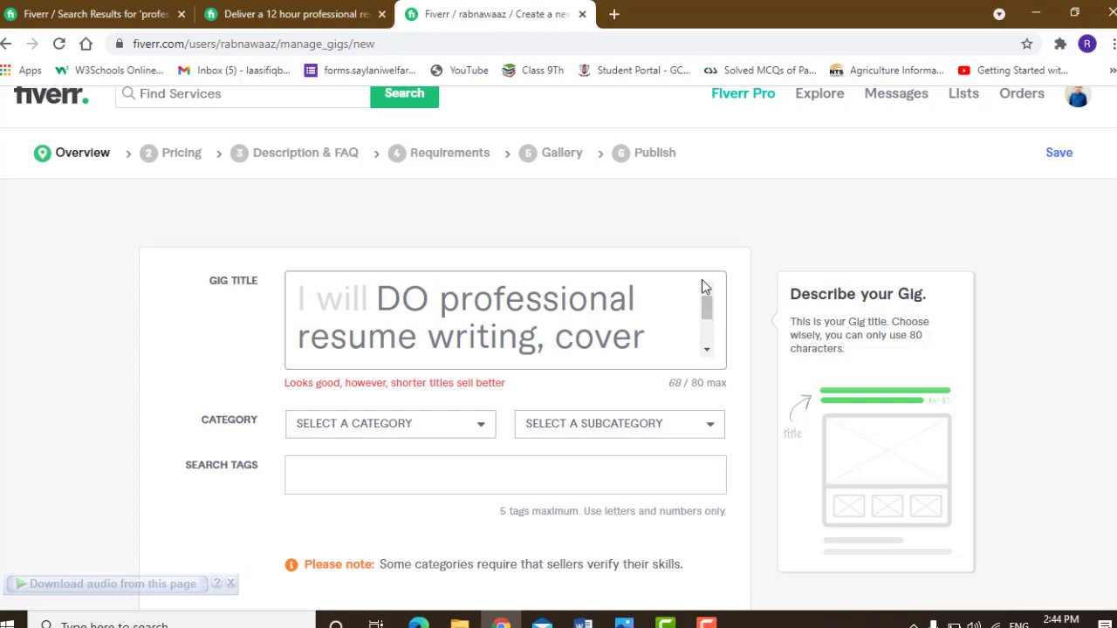
pyautogui.click(425, 297)
pyautogui.press('BackSpace')
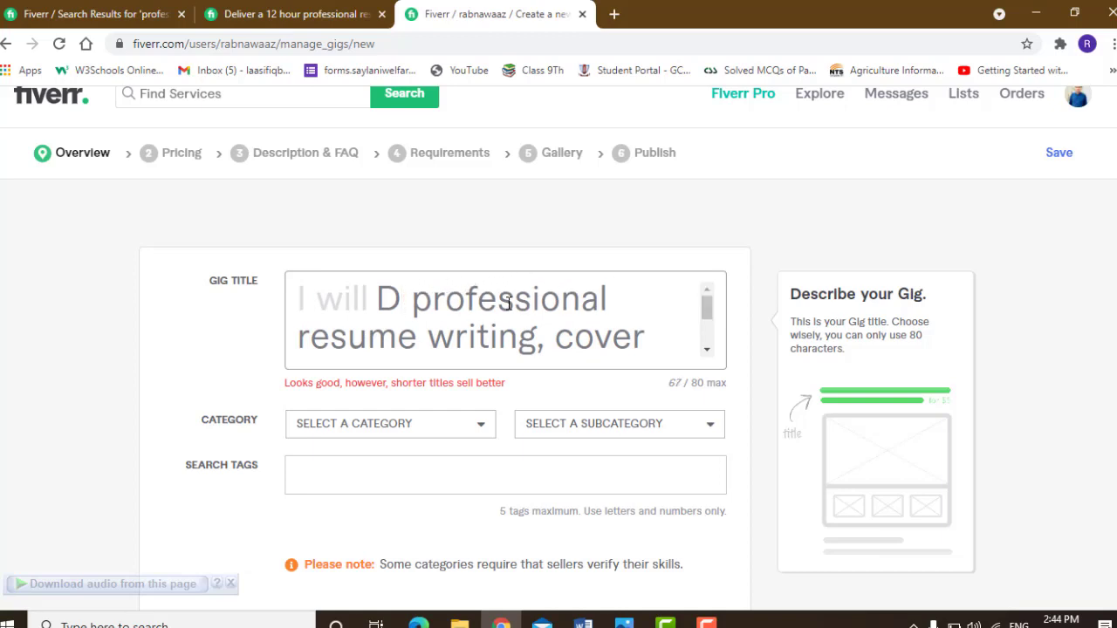
pyautogui.write('o')
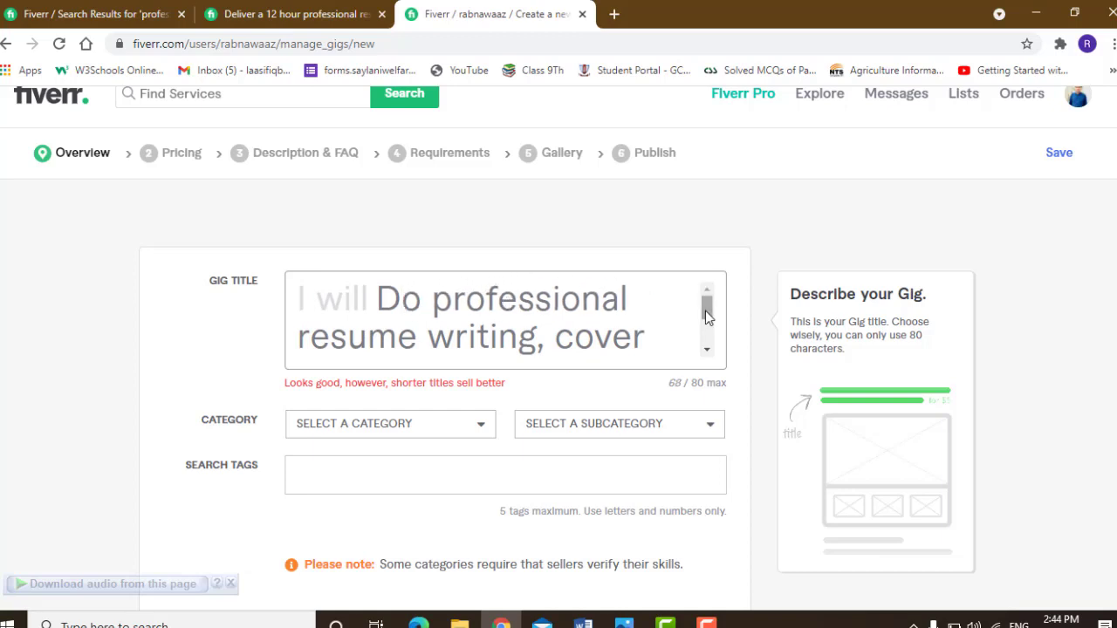
# Step: Review the full wording of the entered gig title, compare it with the title in the Word document, and return to Fiverr
pyautogui.moveTo(707, 315); pyautogui.dragTo(702, 283)
pyautogui.click(555, 296)
pyautogui.moveTo(625, 298); pyautogui.dragTo(440, 302)
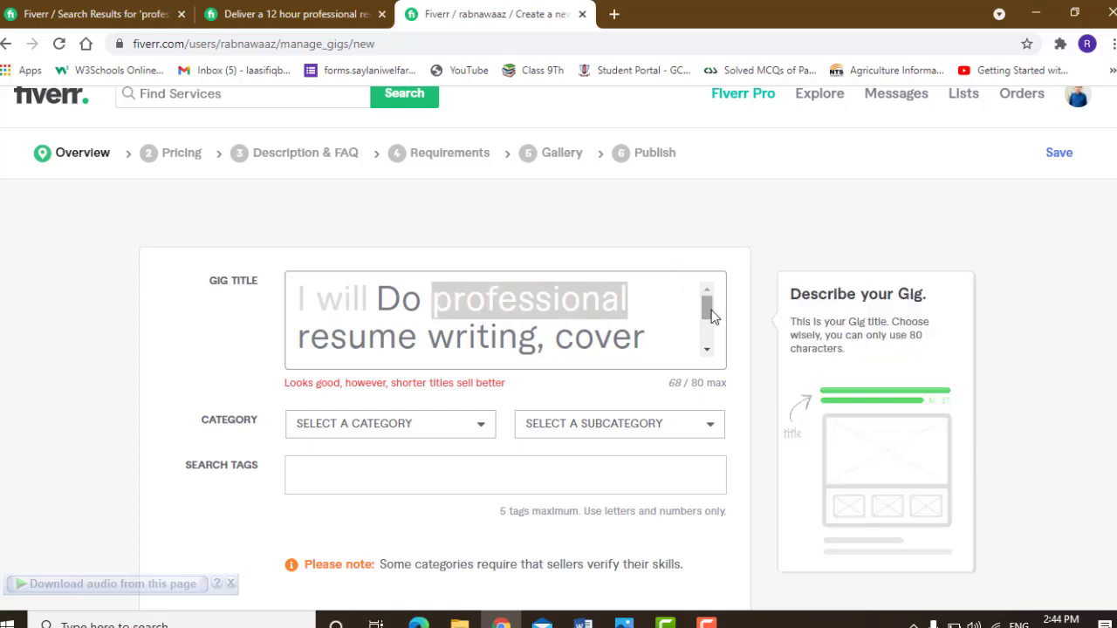
pyautogui.moveTo(711, 316)
pyautogui.mouseDown()
pyautogui.moveTo(711, 345)
pyautogui.moveTo(703, 301)
pyautogui.mouseUp()
pyautogui.moveTo(704, 306); pyautogui.dragTo(705, 349)
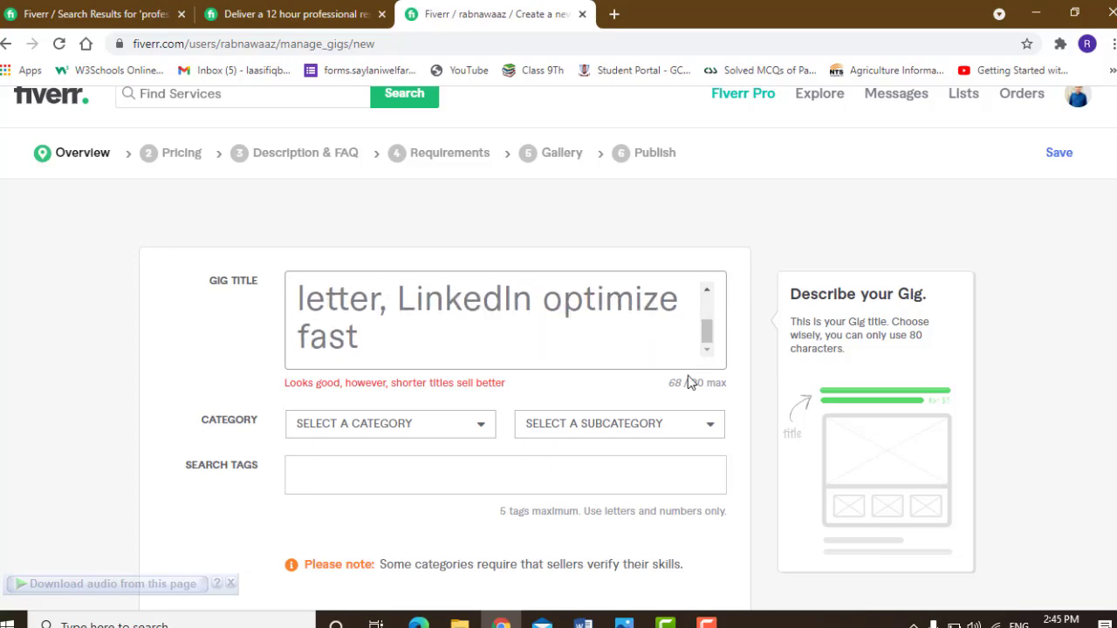
pyautogui.moveTo(583, 621)
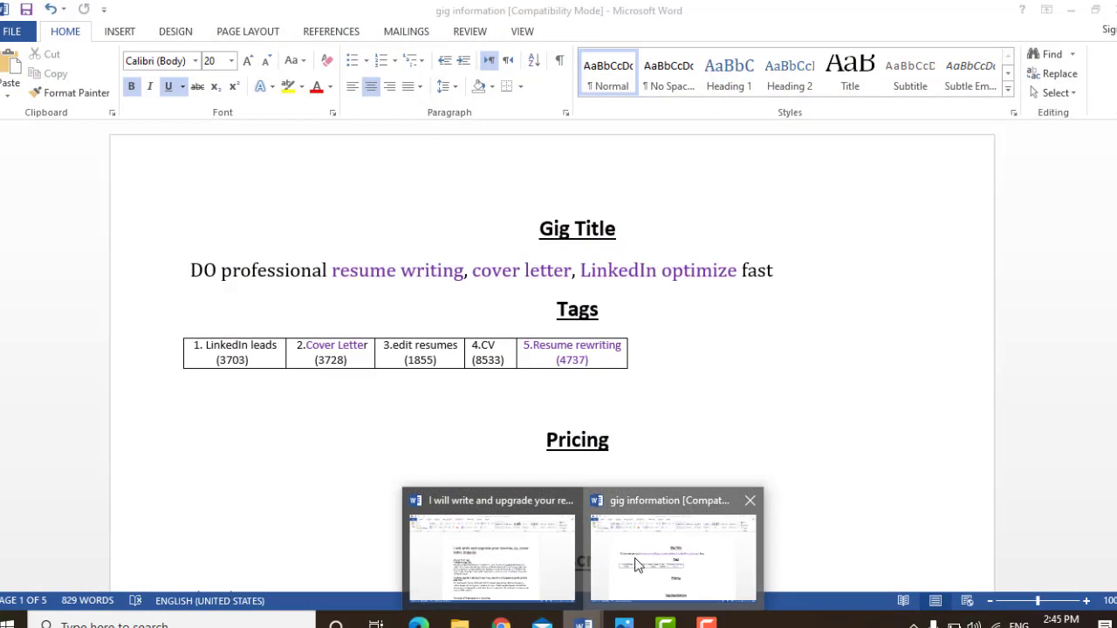
pyautogui.click(634, 557)
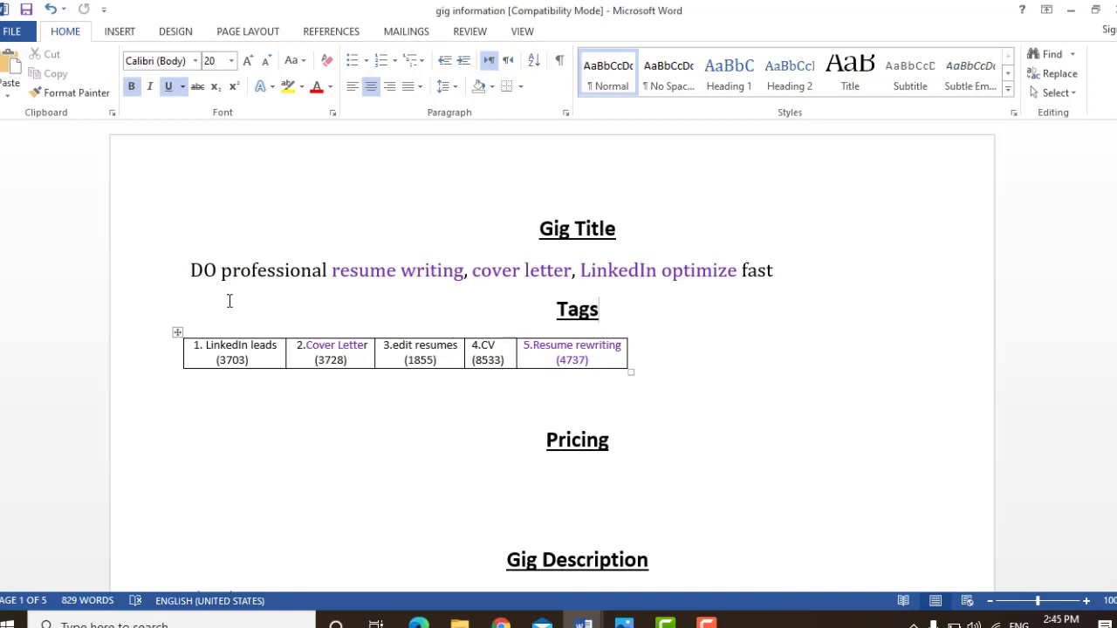
pyautogui.click(127, 285)
pyautogui.click(421, 271)
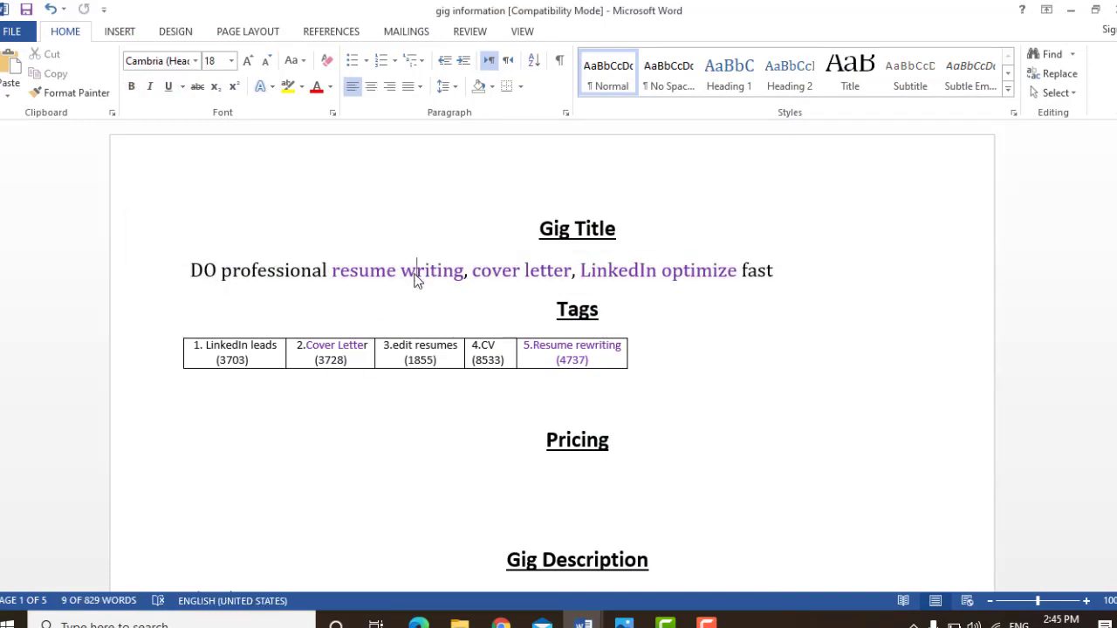
pyautogui.click(529, 270)
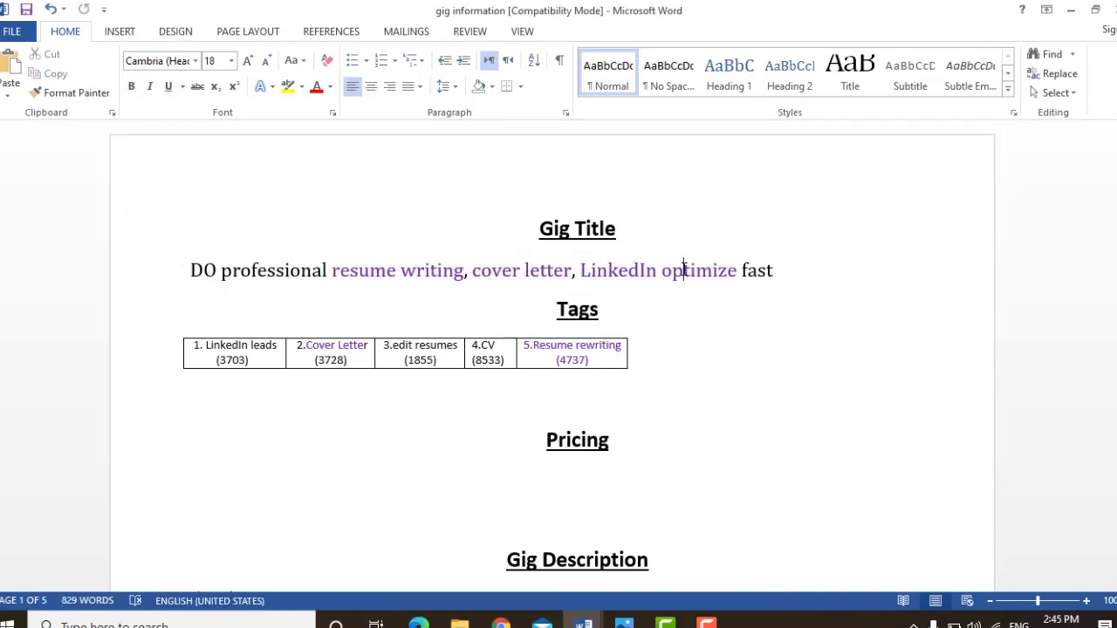
pyautogui.click(1070, 10)
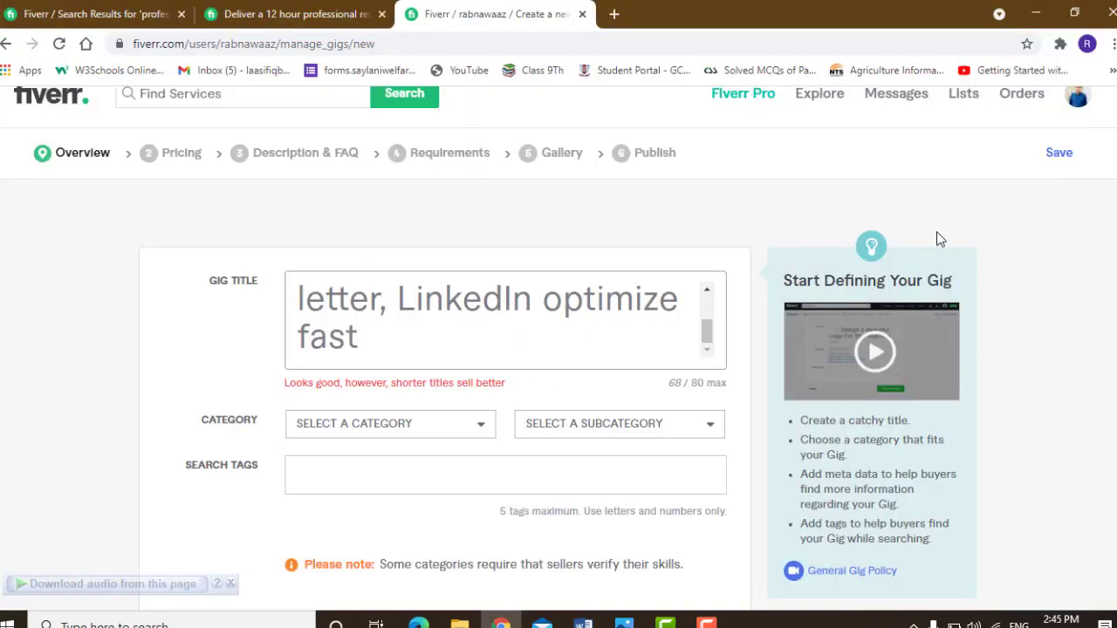
pyautogui.scroll(-2, 750, 199)
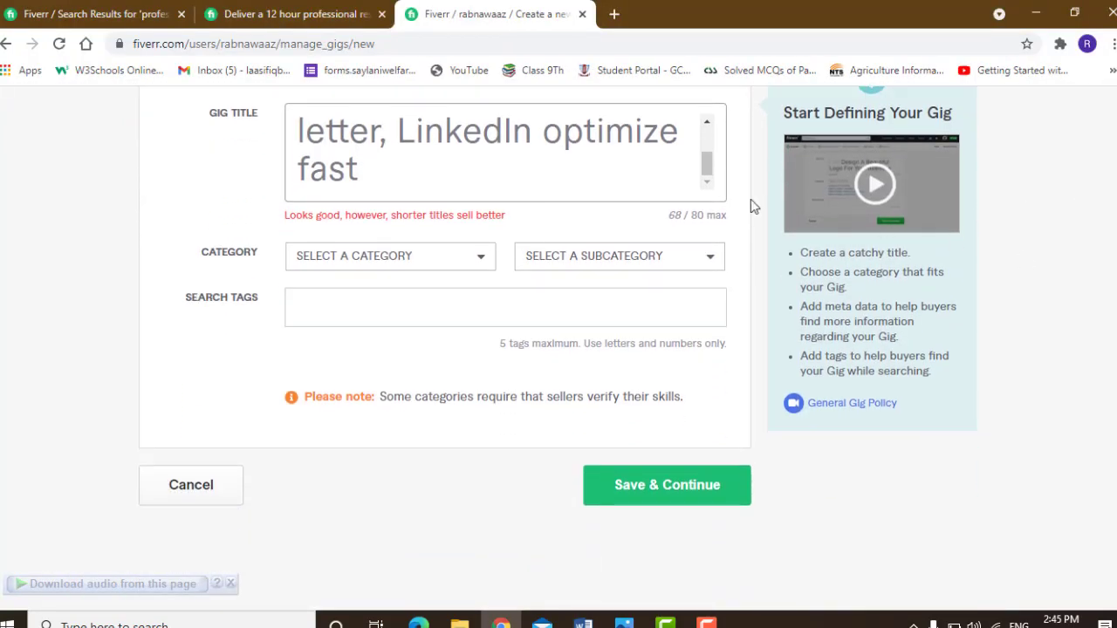
pyautogui.click(417, 262)
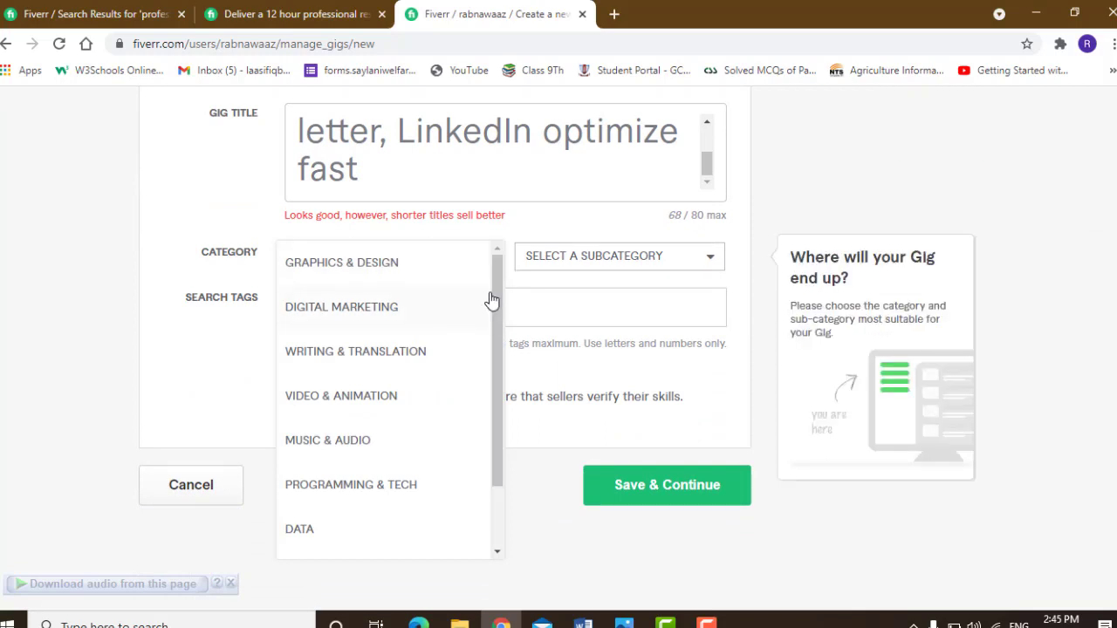
pyautogui.click(411, 258)
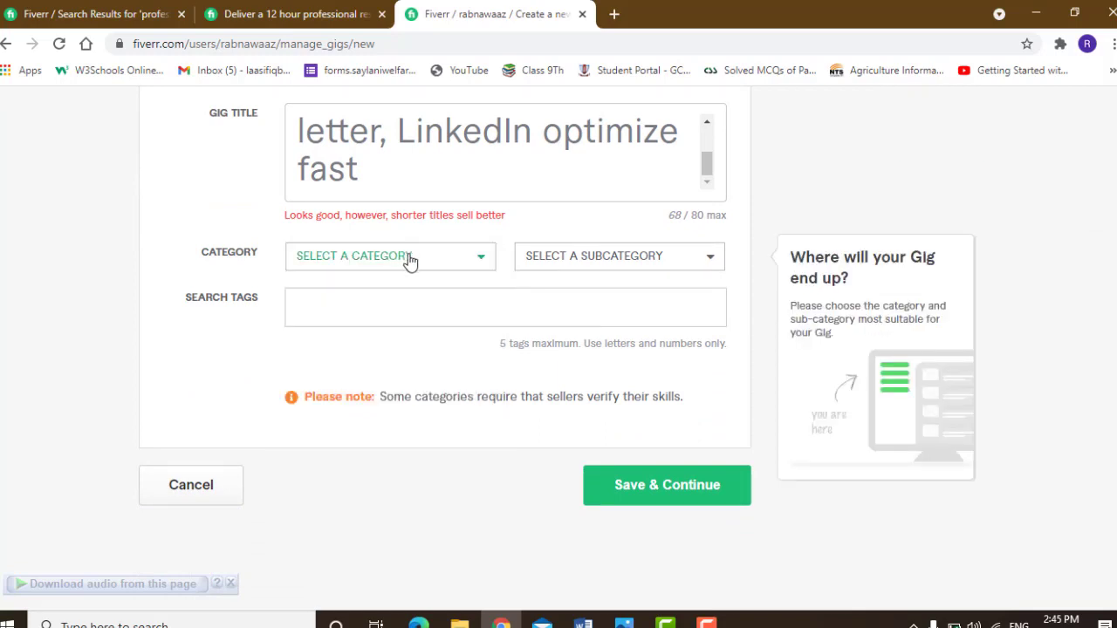
pyautogui.click(409, 259)
pyautogui.click(409, 261)
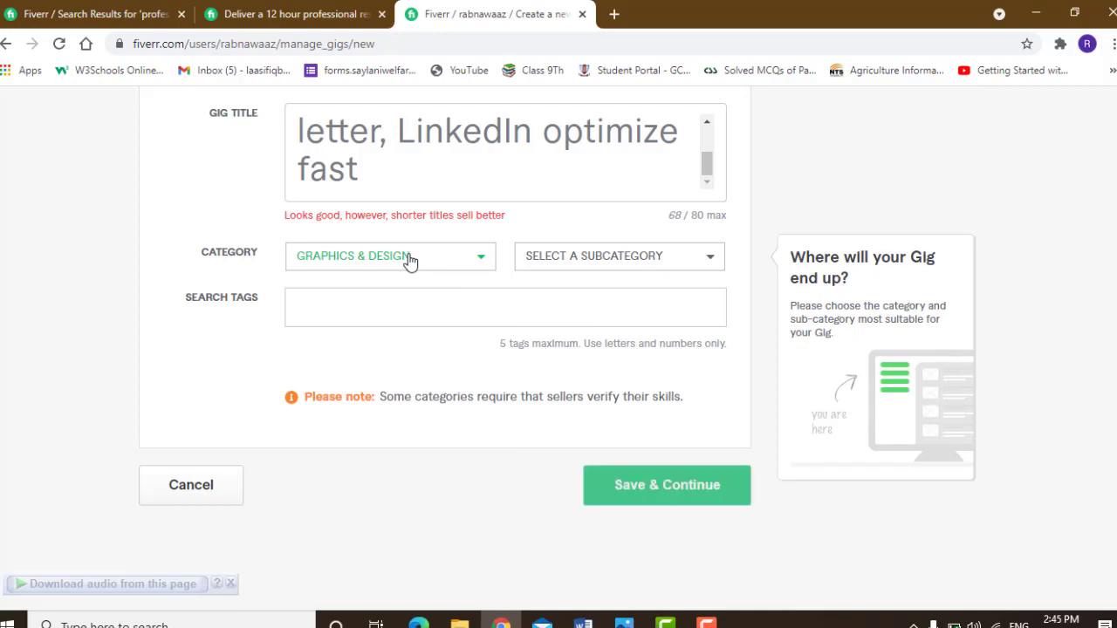
# Step: Set the gig's category to Writing & Translation and its subcategory to Resume Writing
pyautogui.click(409, 260)
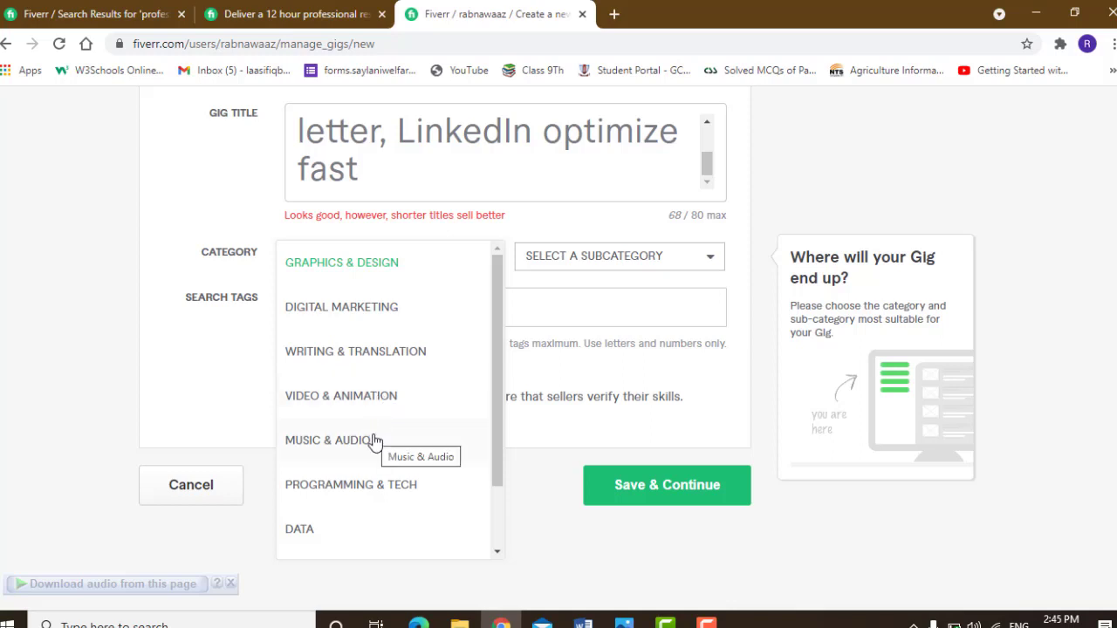
pyautogui.scroll(-1, 348, 485)
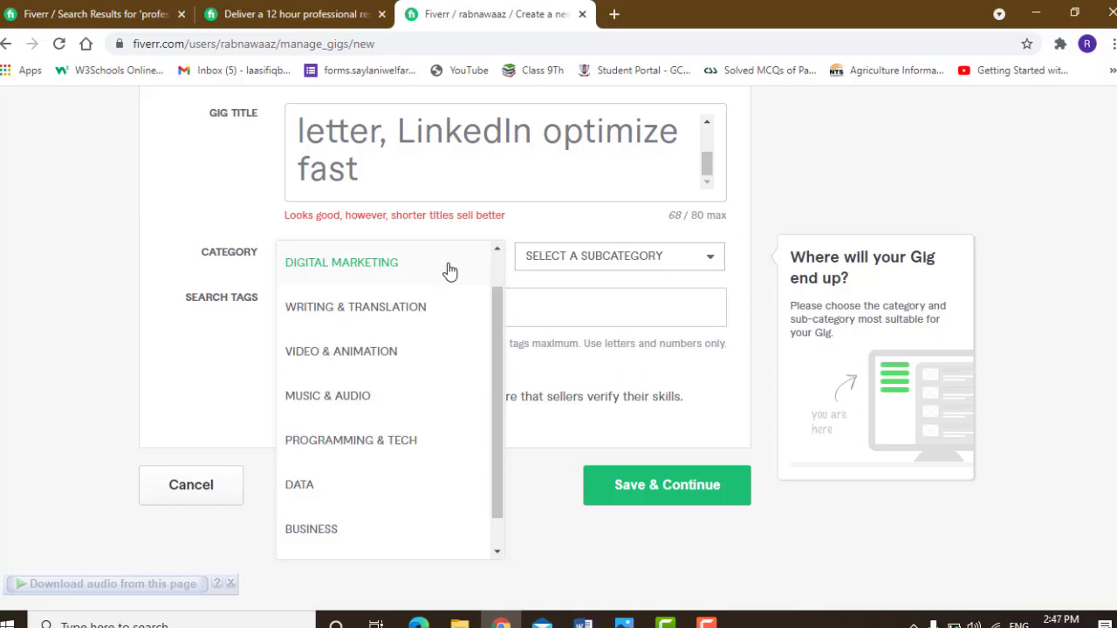
pyautogui.click(391, 306)
pyautogui.click(643, 264)
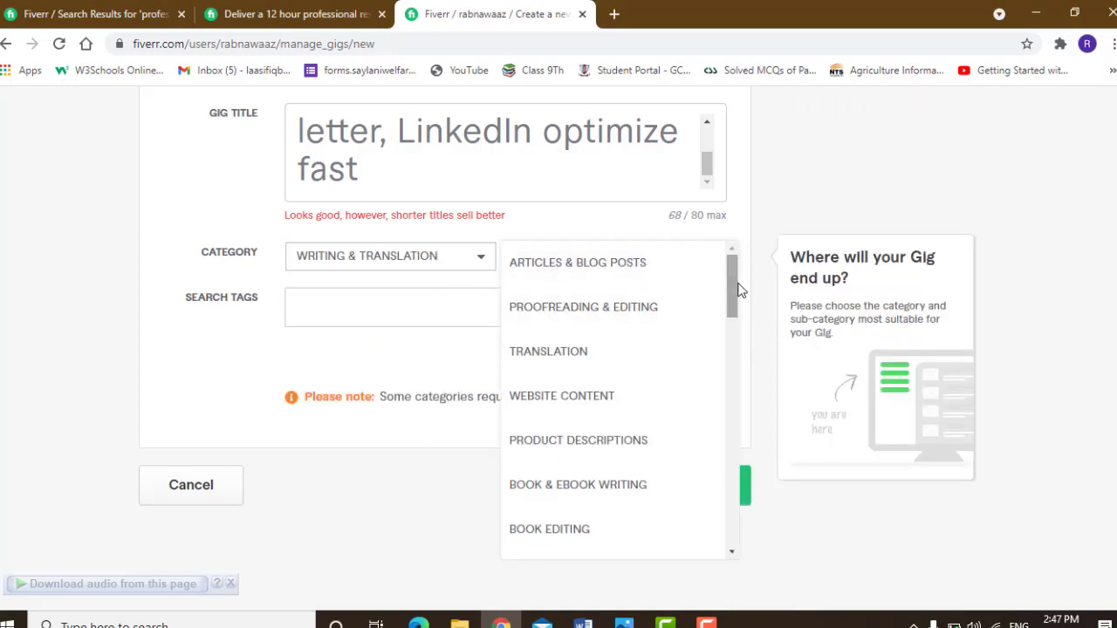
pyautogui.moveTo(738, 299); pyautogui.dragTo(735, 326)
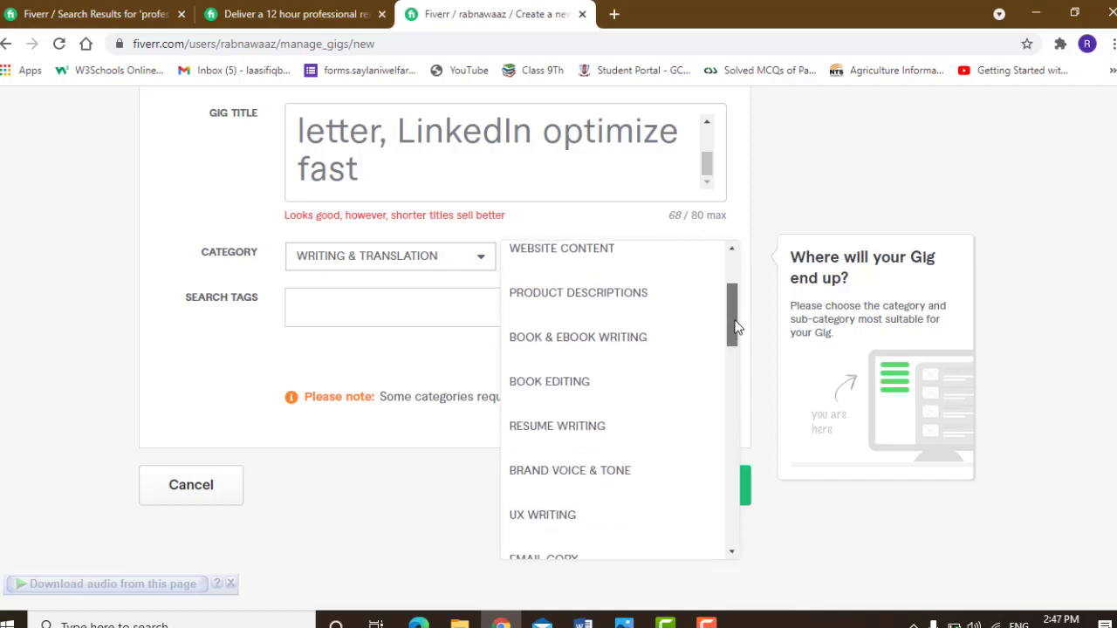
pyautogui.click(600, 431)
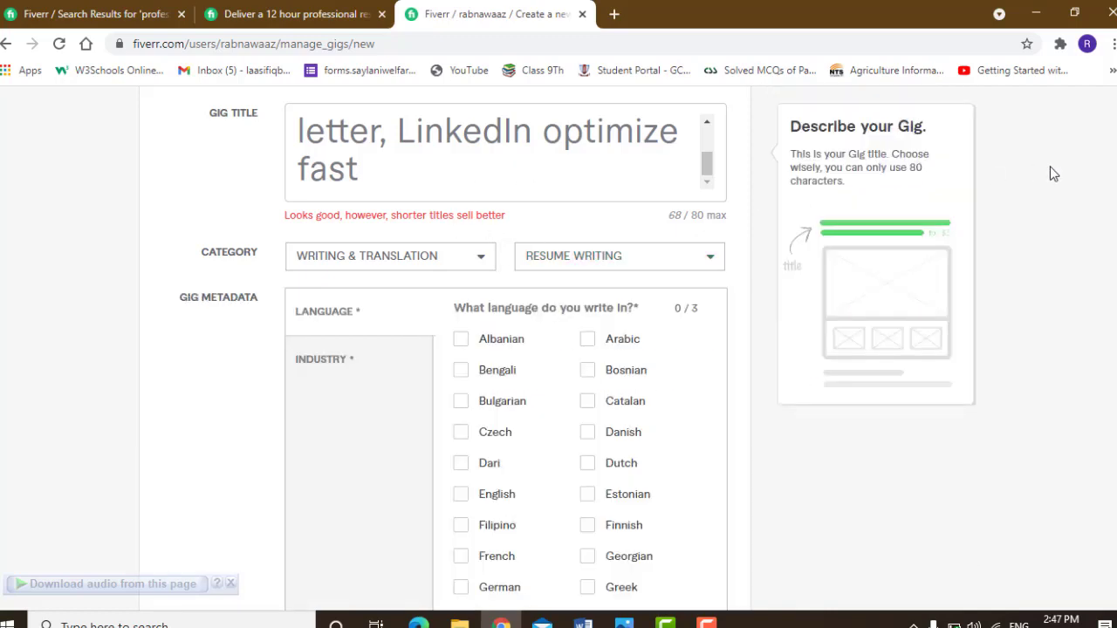
# Step: Select English as the writing language in the gig metadata
pyautogui.scroll(-1, 558, 349)
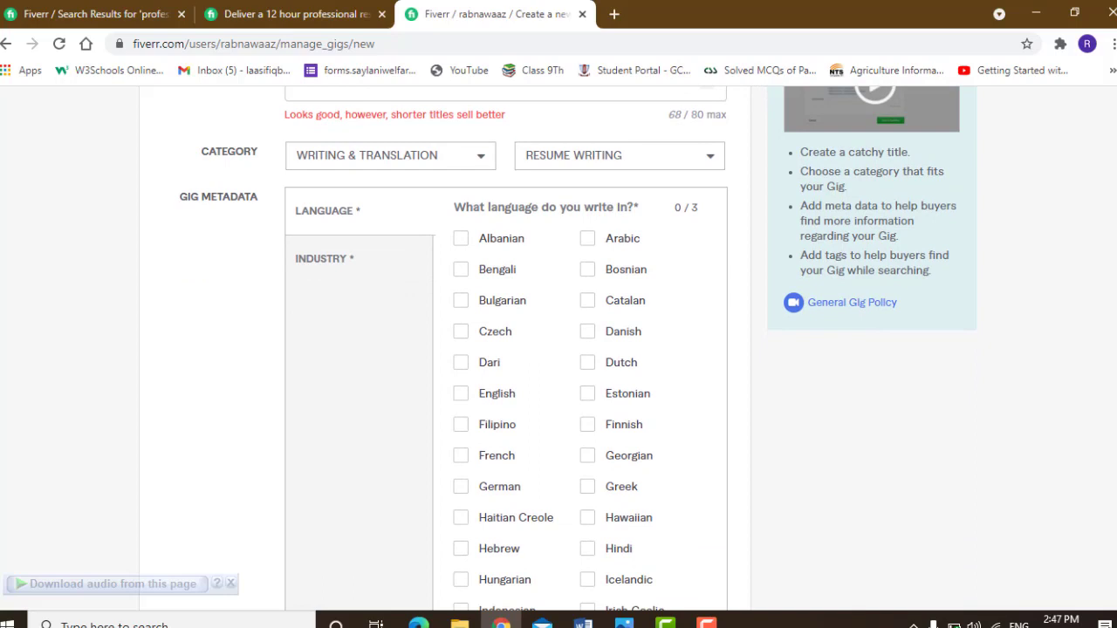
pyautogui.scroll(-1, 559, 349)
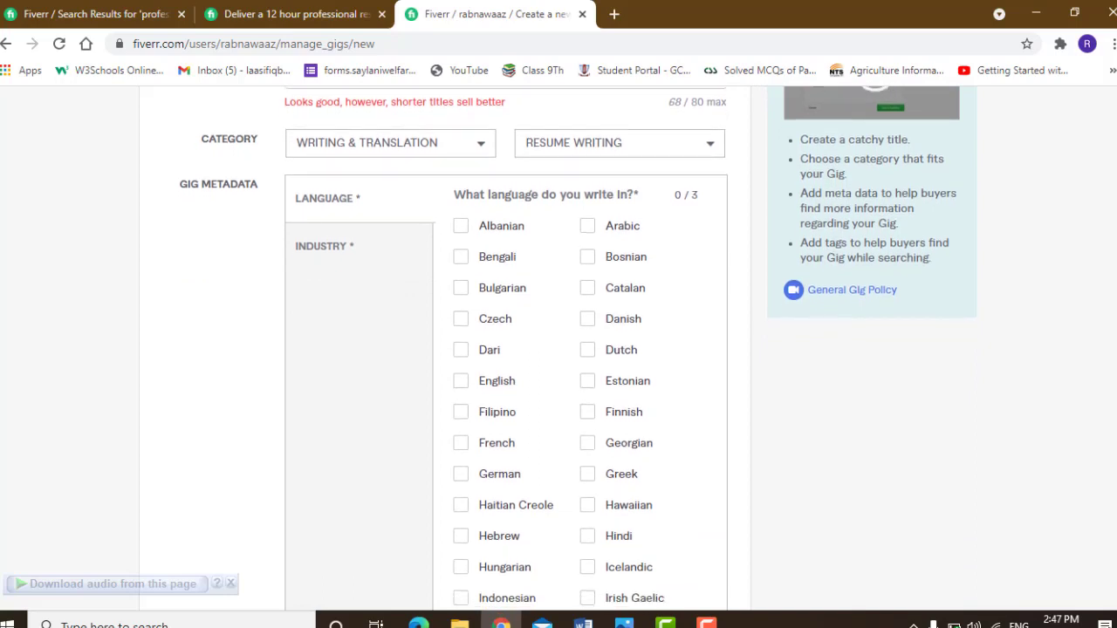
pyautogui.scroll(-1, 558, 349)
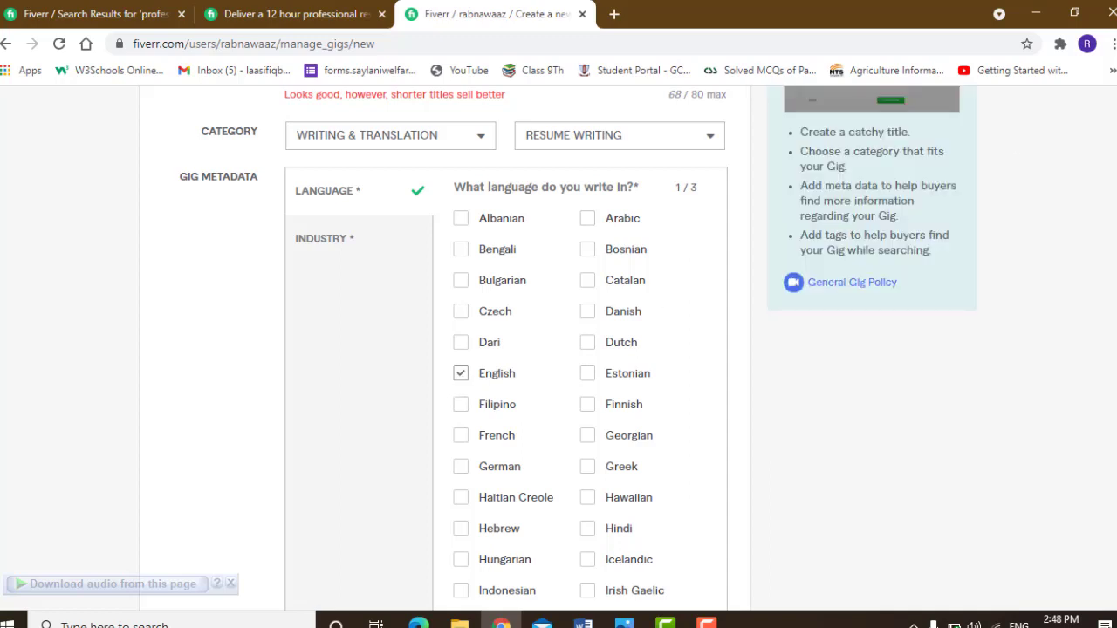
# Step: Add Urdu to the selected writing languages in the gig metadata
pyautogui.scroll(-4, 578, 343)
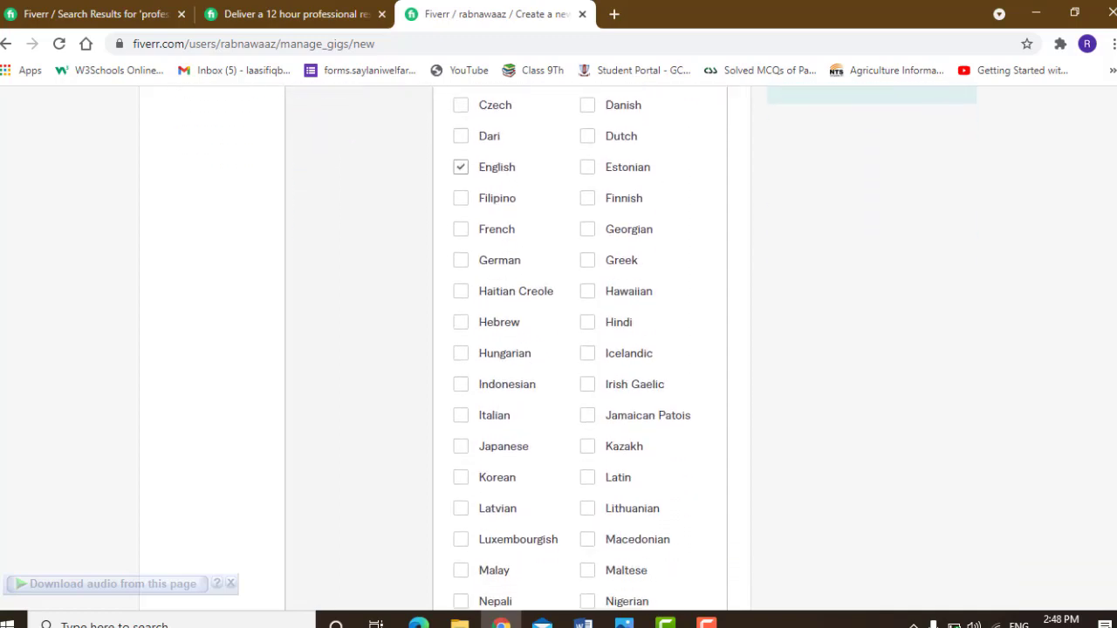
pyautogui.scroll(-4, 1115, 363)
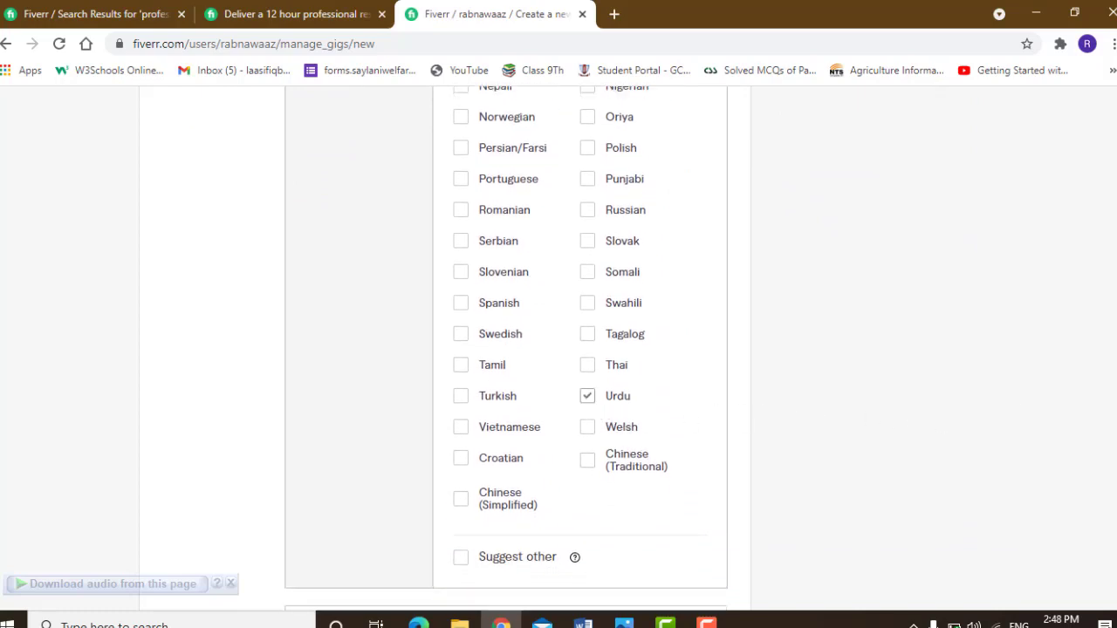
# Step: Go to the empty search tags field of the gig and check the maximum number of tags allowed
pyautogui.scroll(-3, 455, 252)
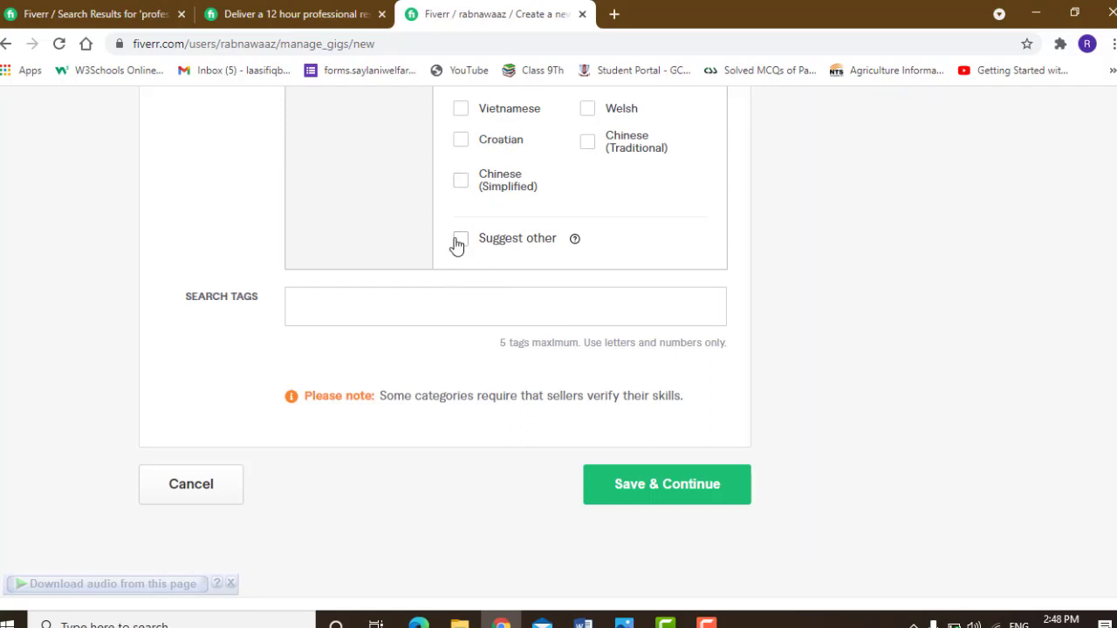
pyautogui.click(406, 303)
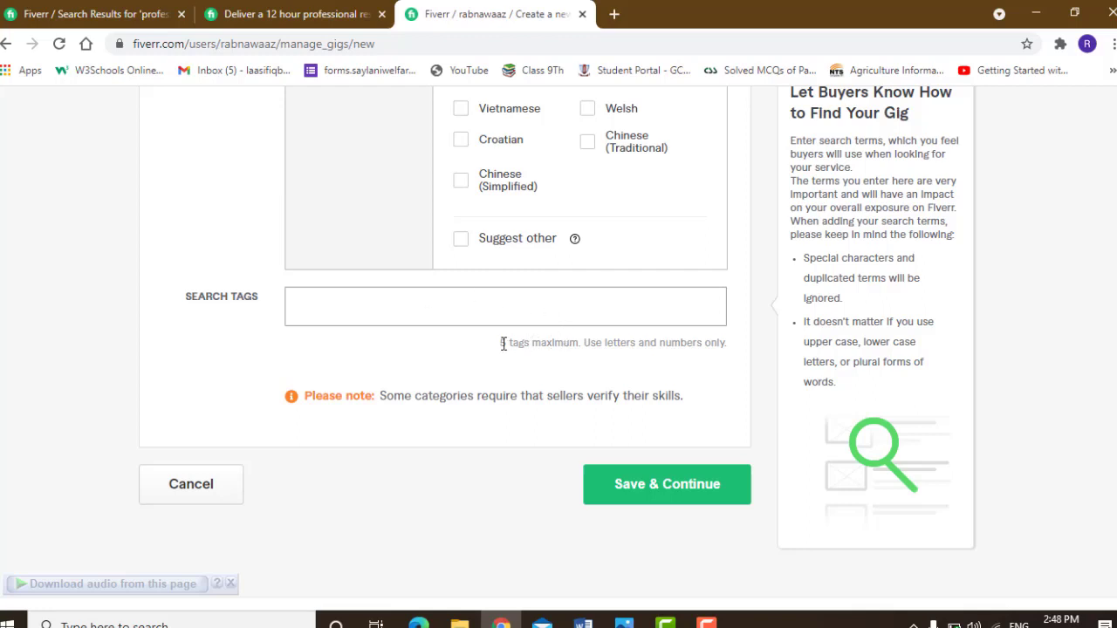
pyautogui.moveTo(501, 343); pyautogui.dragTo(557, 344)
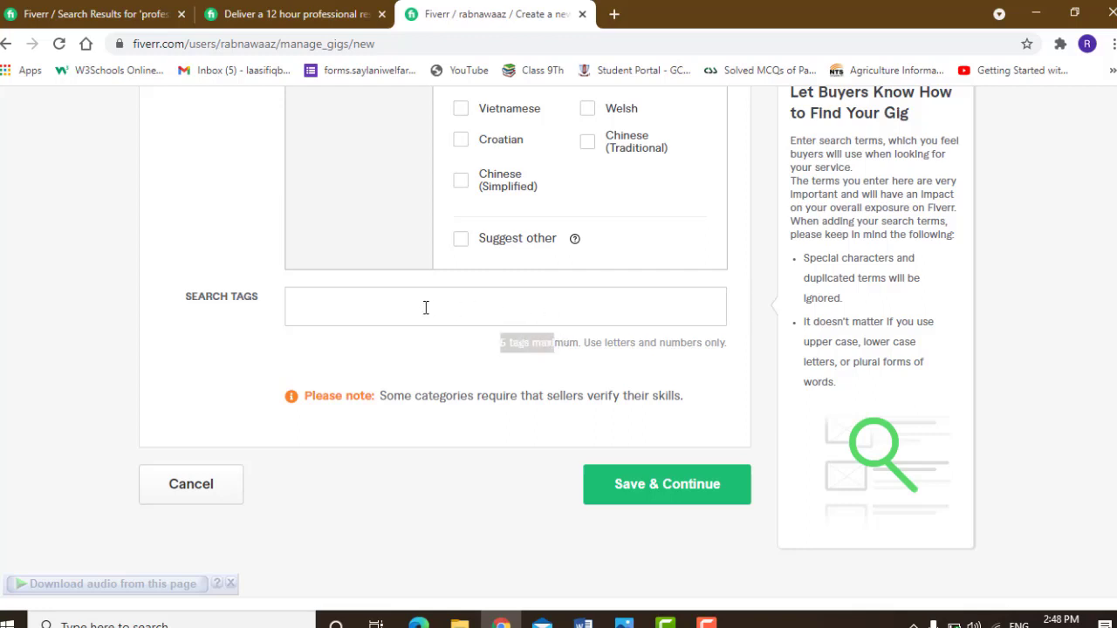
pyautogui.click(384, 305)
pyautogui.click(508, 299)
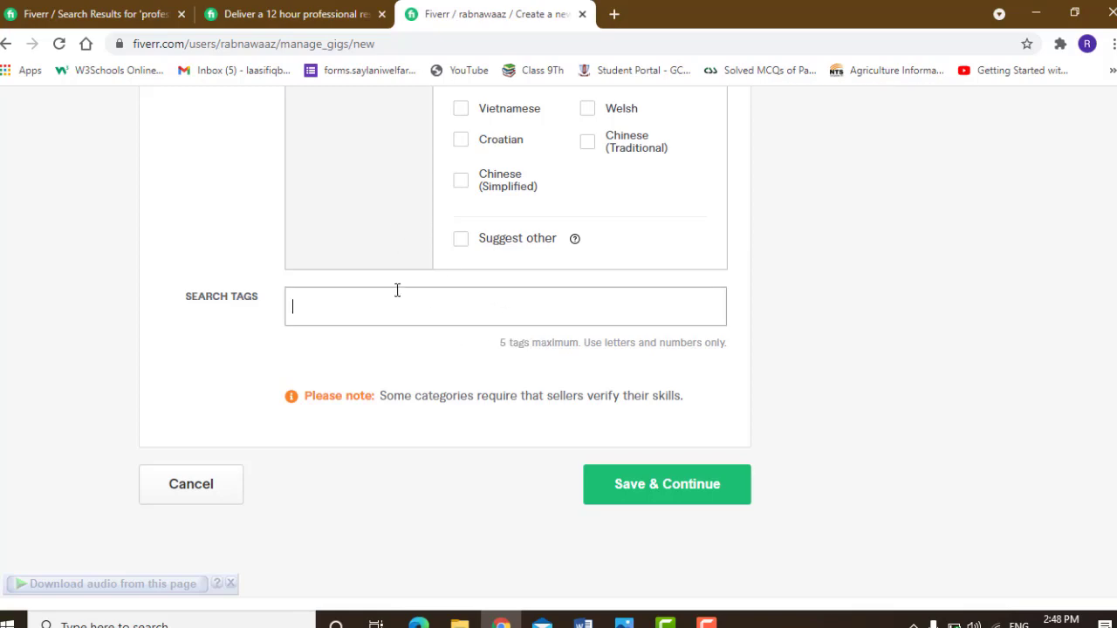
# Step: Return to the "professional resume" search results and look over the competing gigs listed there
pyautogui.click(278, 16)
pyautogui.click(93, 14)
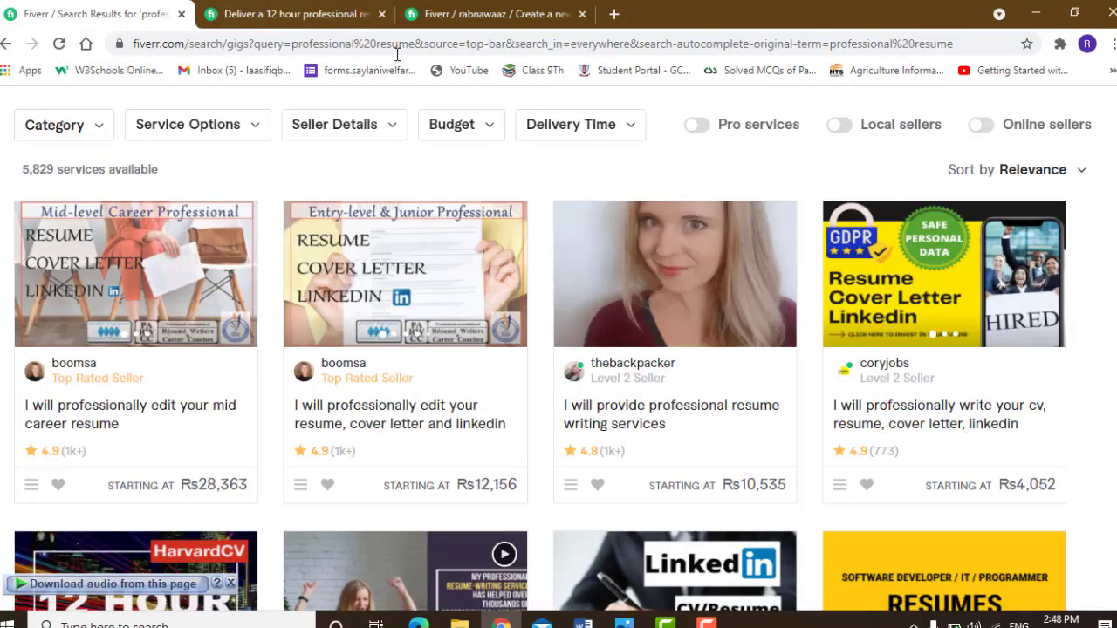
pyautogui.scroll(5, 558, 349)
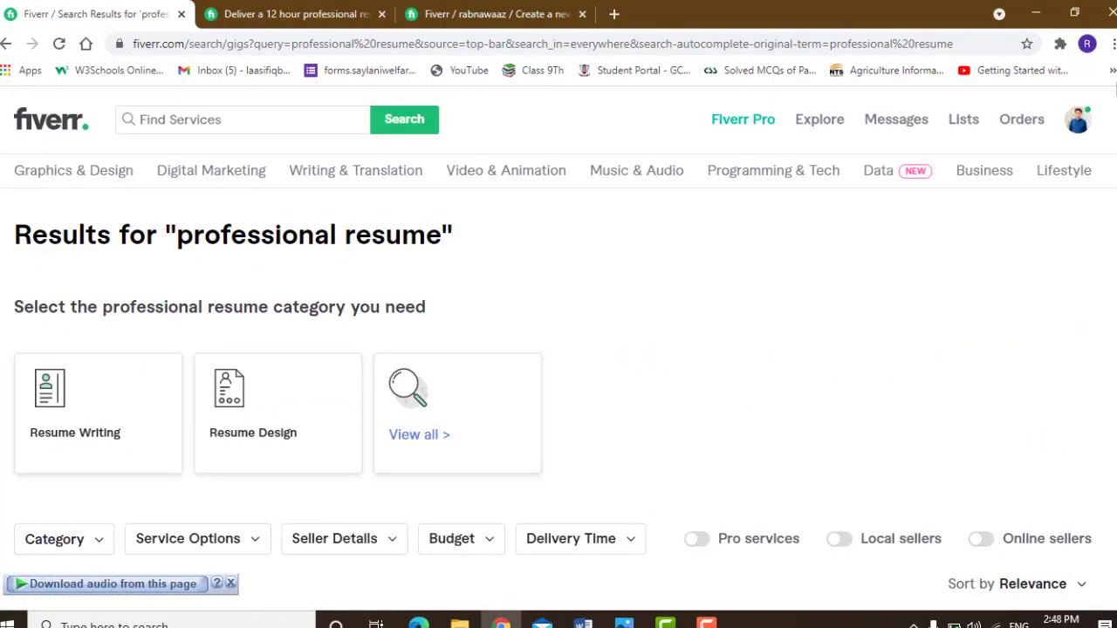
pyautogui.scroll(-6, 559, 349)
pyautogui.scroll(1, 558, 349)
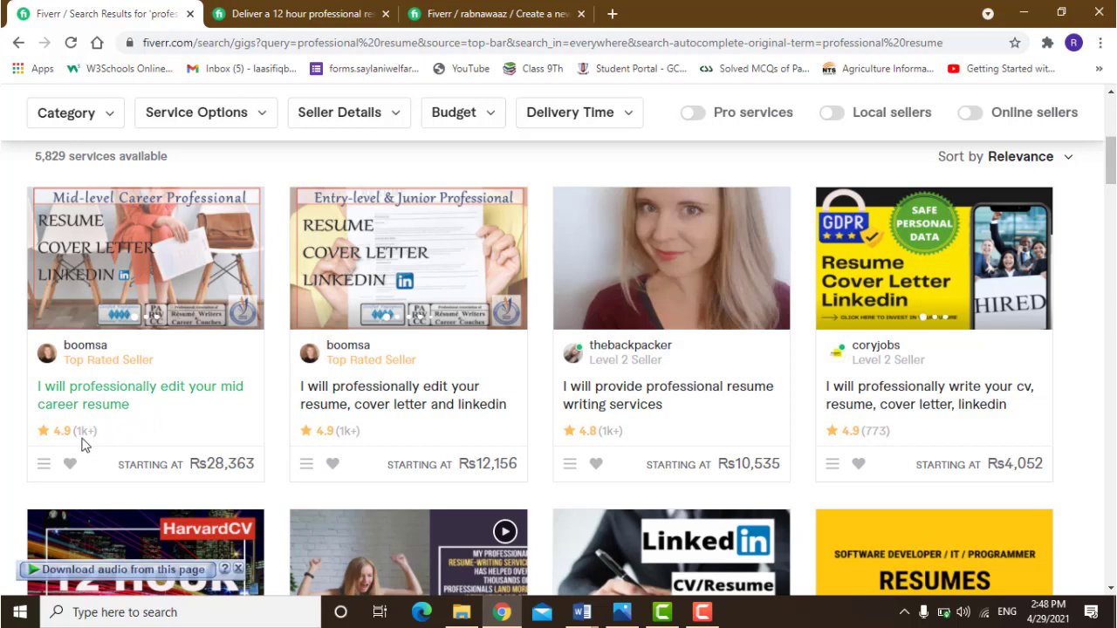
# Step: Open the first four gigs of the "professional resume" results in separate browser tabs and return to the results page
pyautogui.rightClick(58, 394)
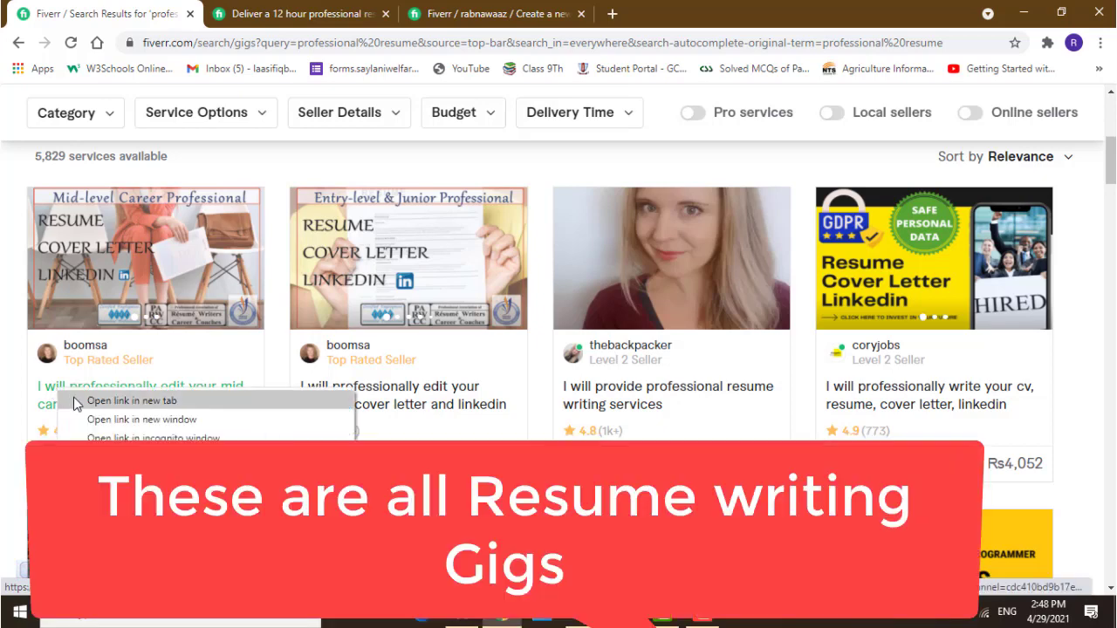
pyautogui.click(78, 401)
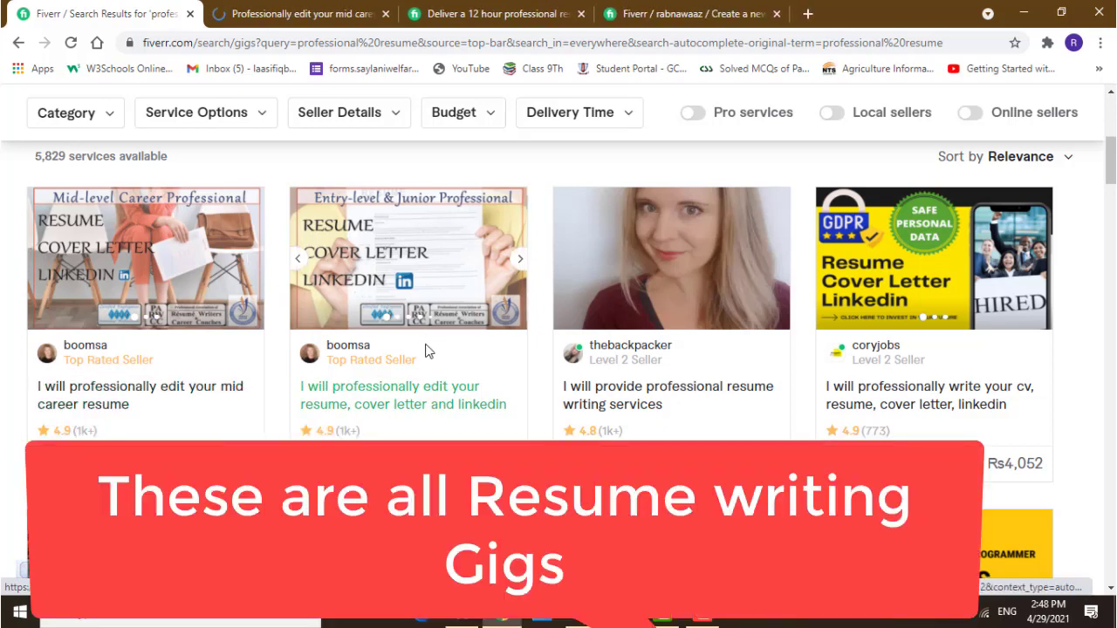
pyautogui.rightClick(342, 391)
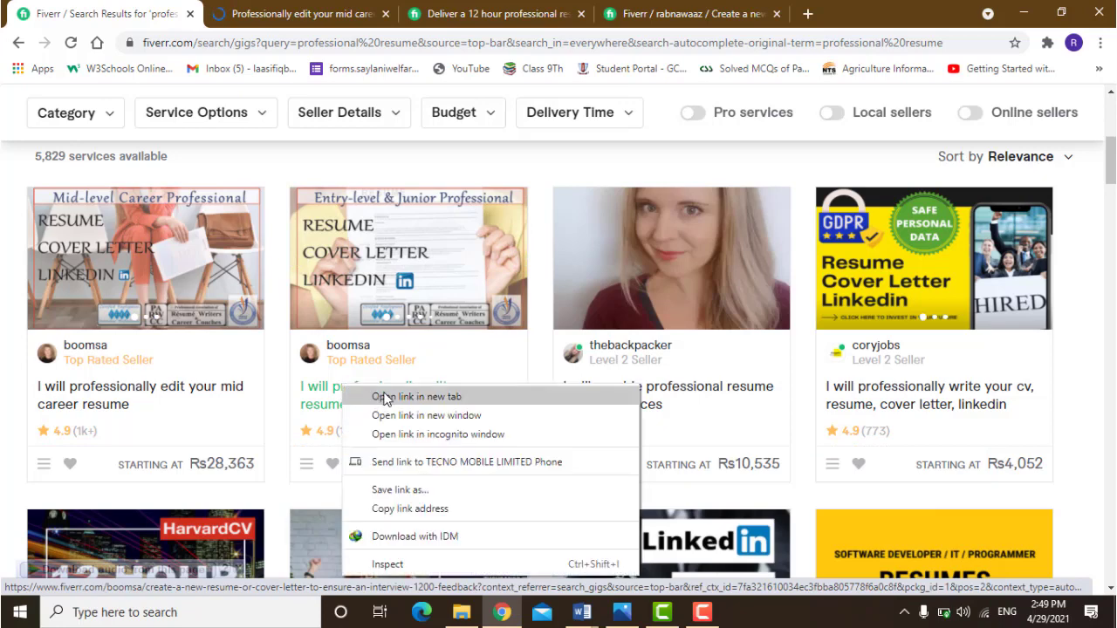
pyautogui.click(384, 398)
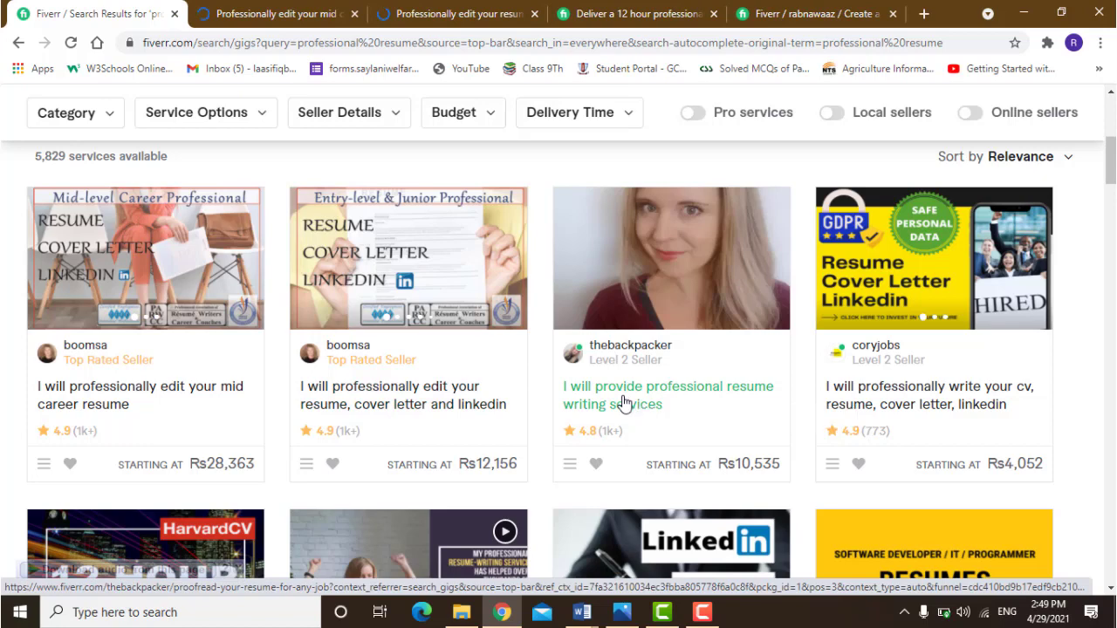
pyautogui.rightClick(623, 402)
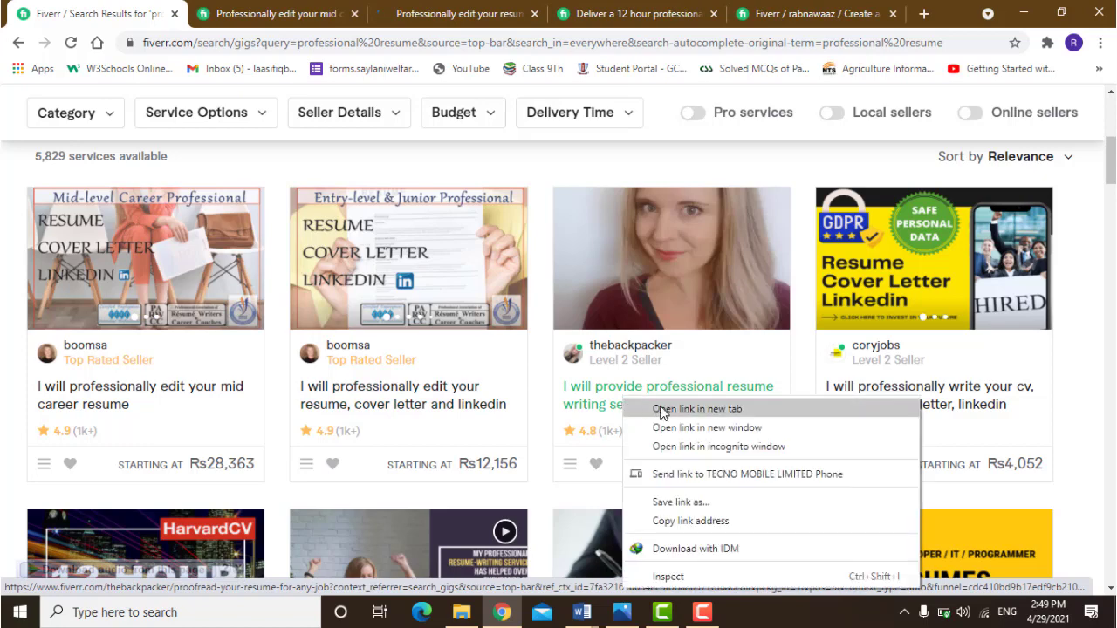
pyautogui.click(663, 409)
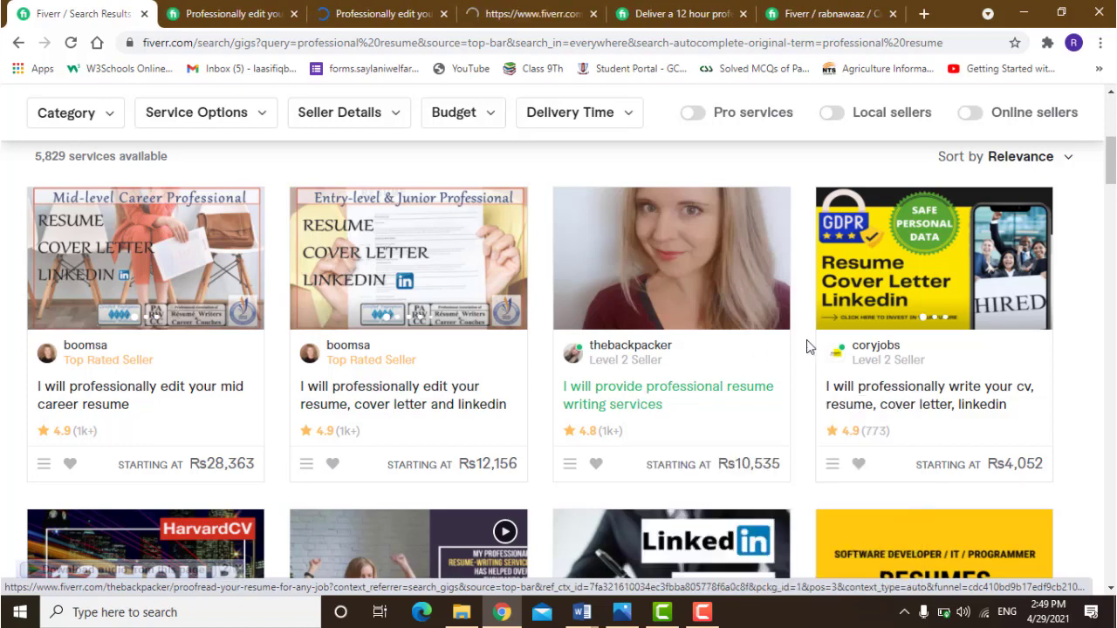
pyautogui.click(965, 404)
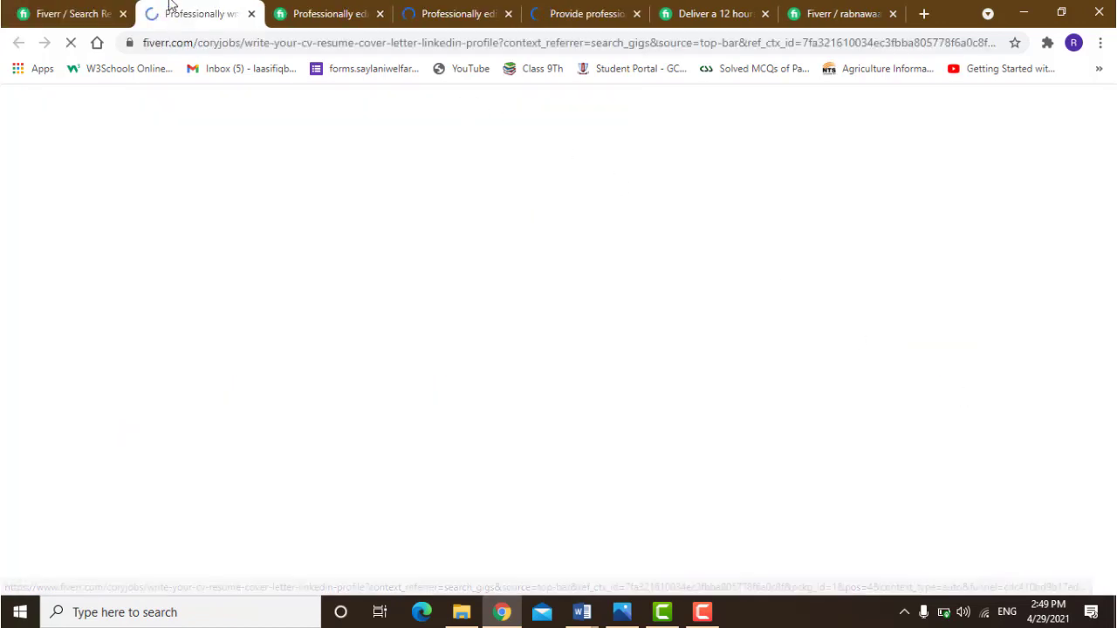
pyautogui.click(63, 13)
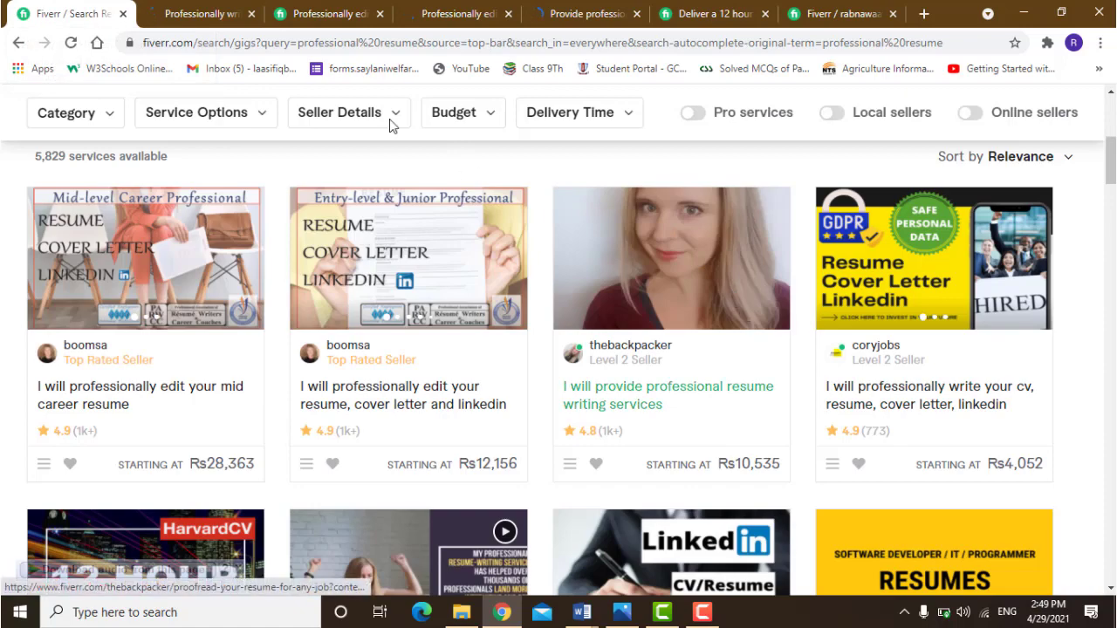
pyautogui.moveTo(1110, 145); pyautogui.dragTo(1109, 97)
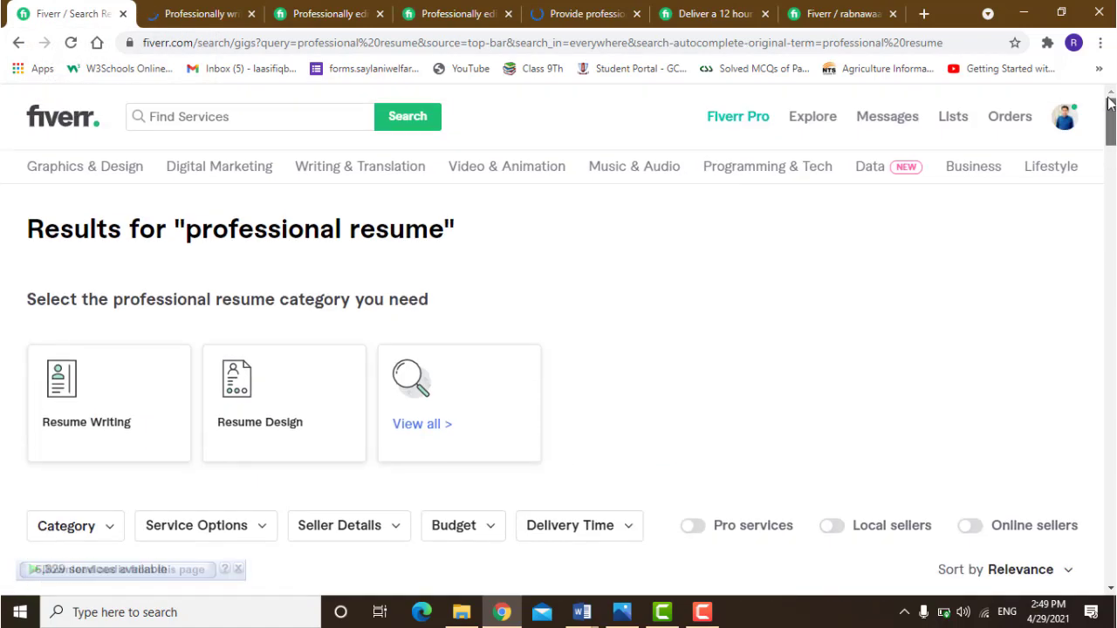
# Step: Examine the related tags of the gig for writing a cv, resume, cover letter and linkedin, and of the mid career resume gig
pyautogui.click(209, 10)
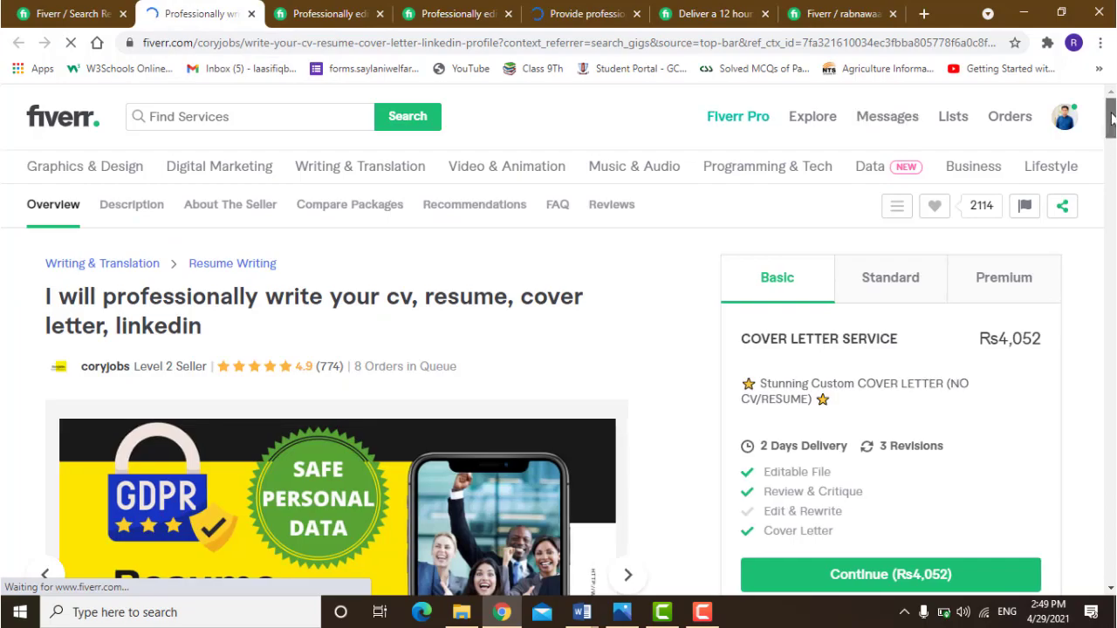
pyautogui.moveTo(1110, 131); pyautogui.dragTo(1109, 535)
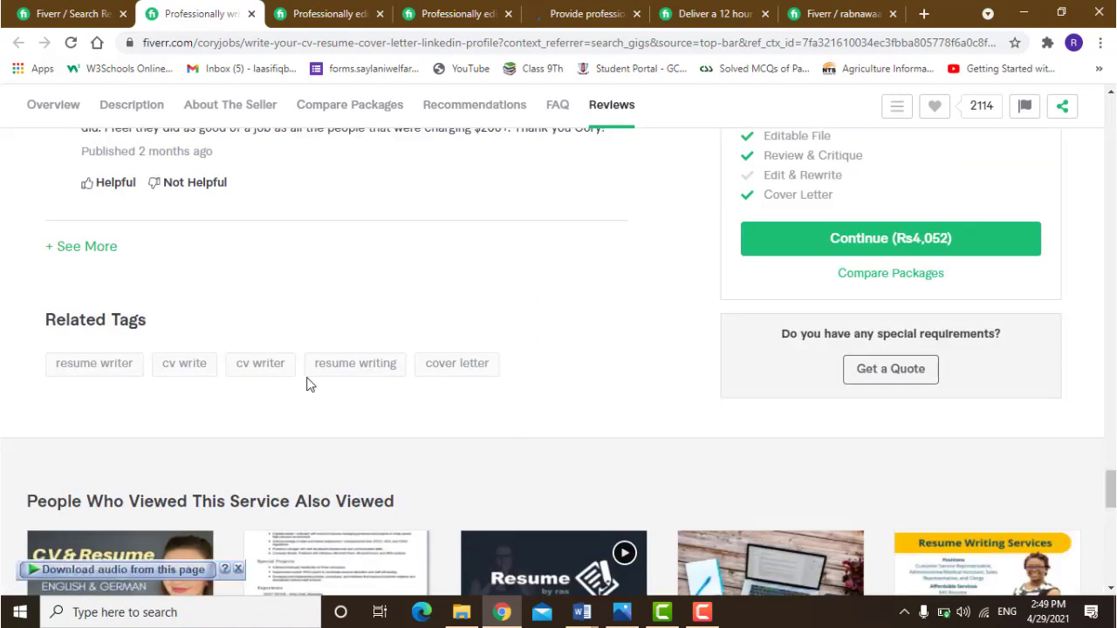
pyautogui.click(329, 11)
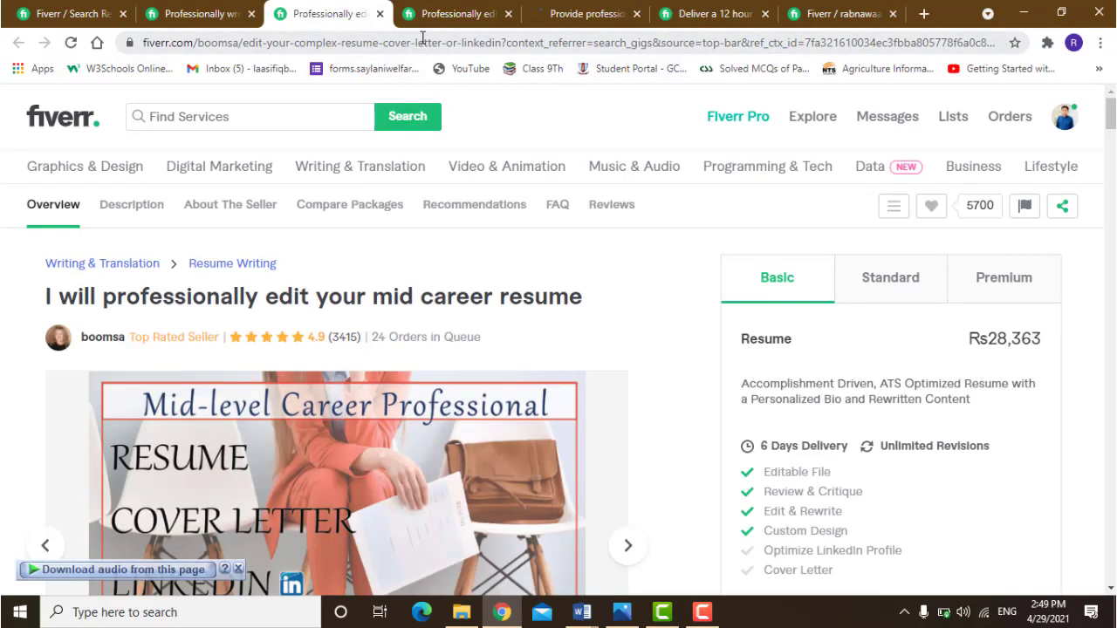
pyautogui.moveTo(1113, 105); pyautogui.dragTo(1111, 486)
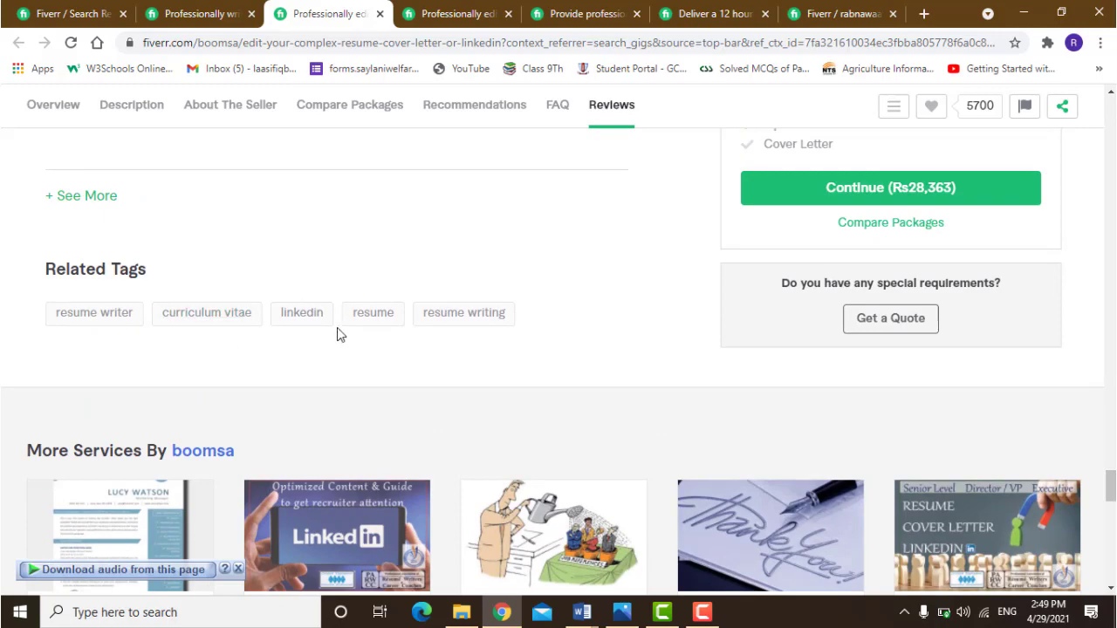
# Step: Examine the related tags of the resume, cover letter and linkedin editing gig and of the professional resume writing services gig
pyautogui.click(451, 17)
pyautogui.moveTo(1111, 113); pyautogui.dragTo(1104, 509)
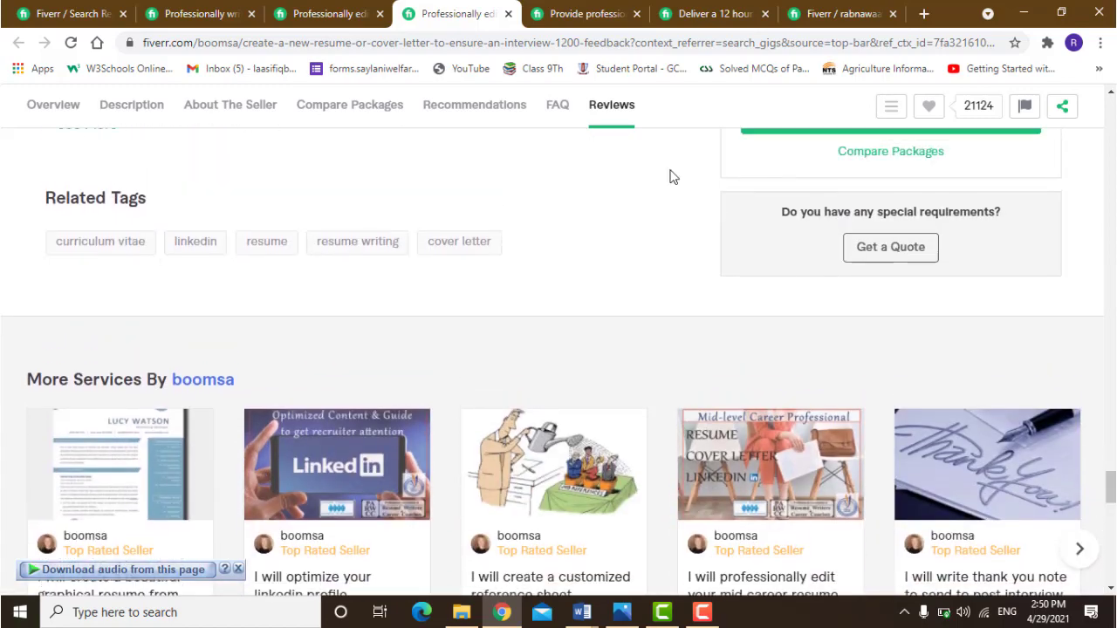
pyautogui.click(591, 15)
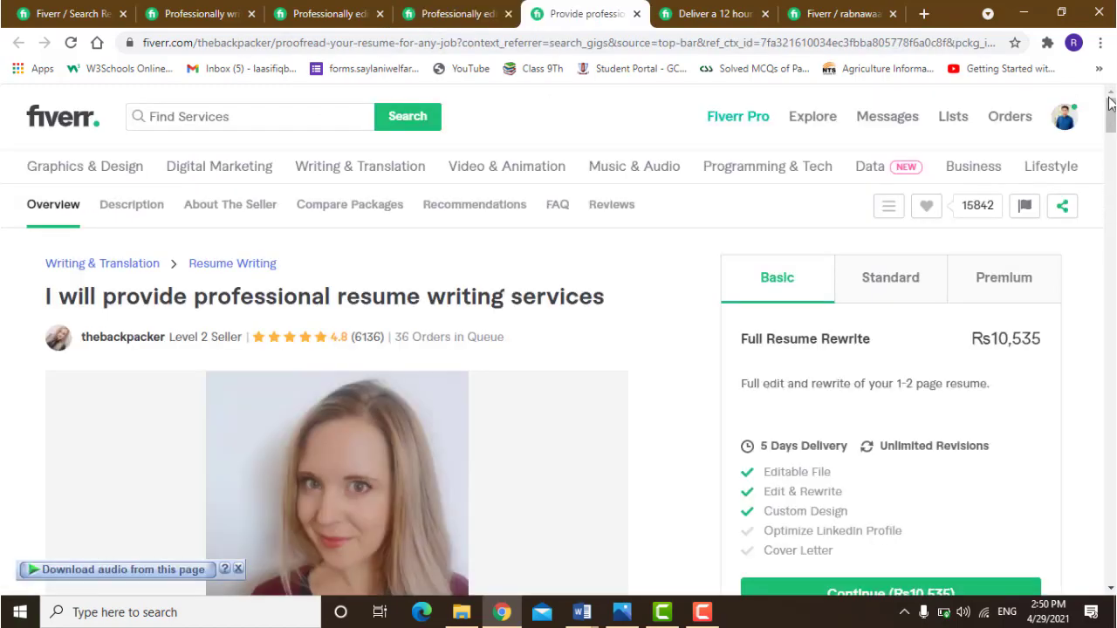
pyautogui.moveTo(1110, 103); pyautogui.dragTo(1110, 471)
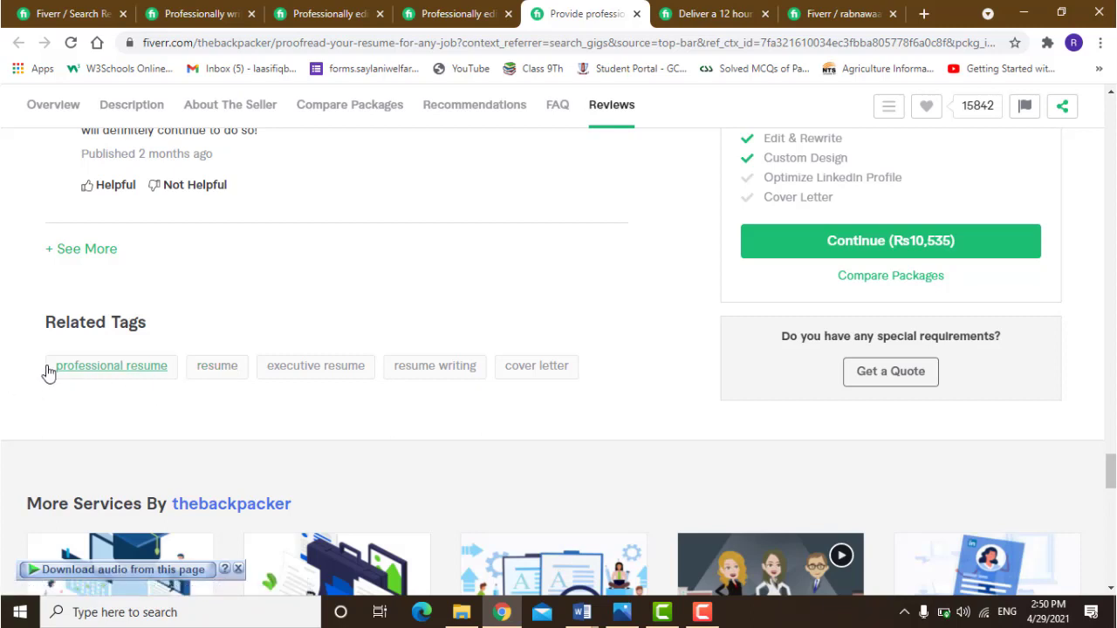
pyautogui.moveTo(48, 369); pyautogui.dragTo(70, 392)
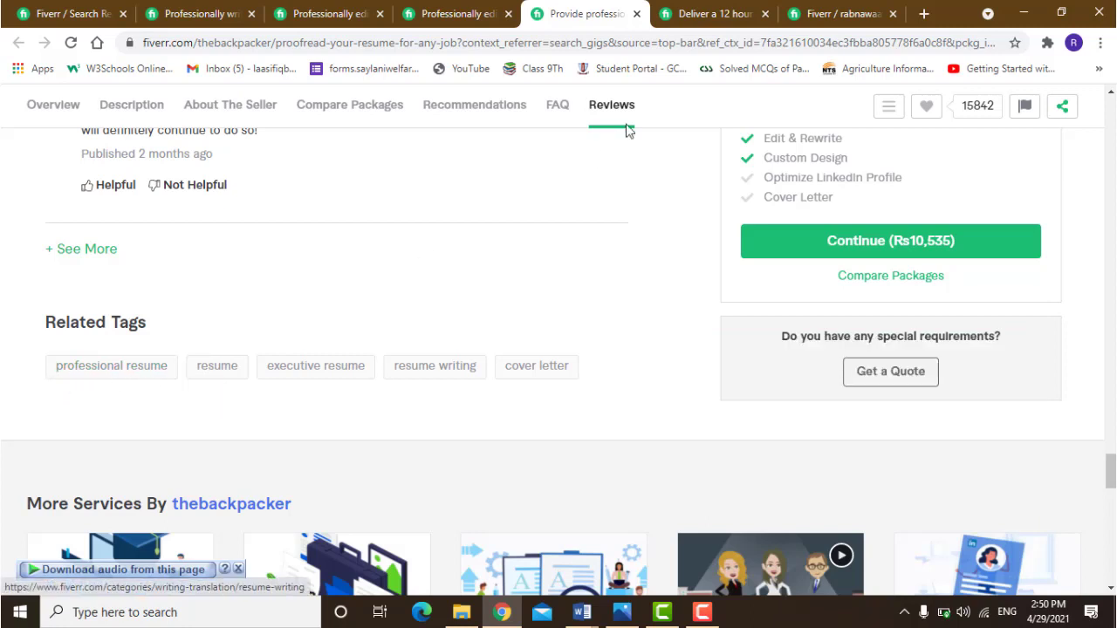
# Step: Search Fiverr for "professional resume" from the 12 hour resume writing gig's page and check how many services are available
pyautogui.click(695, 18)
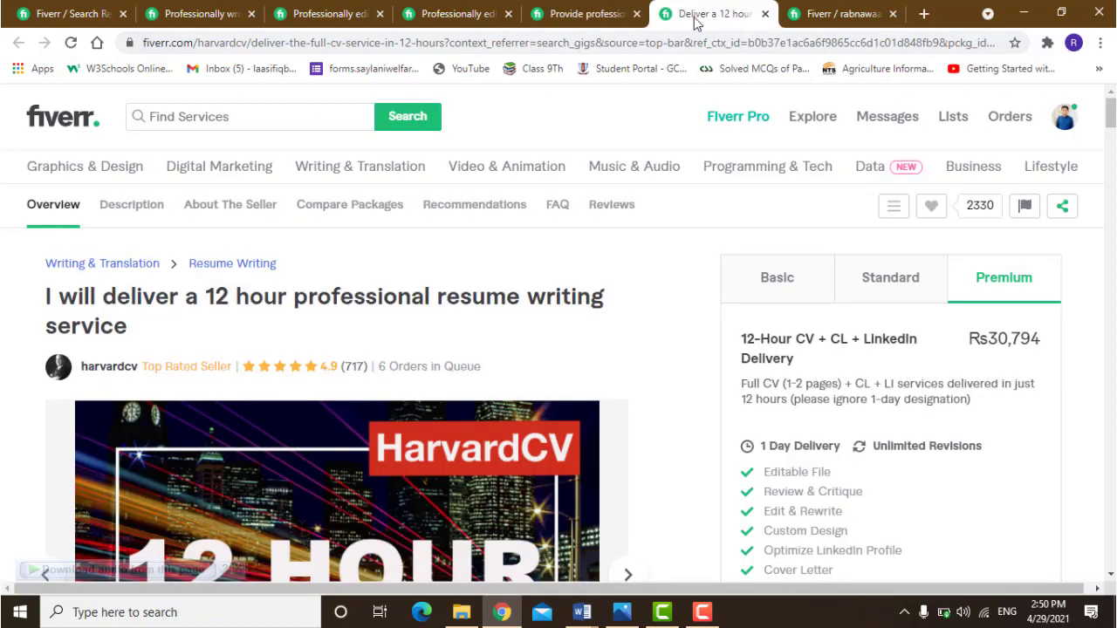
pyautogui.click(321, 116)
pyautogui.write('pe')
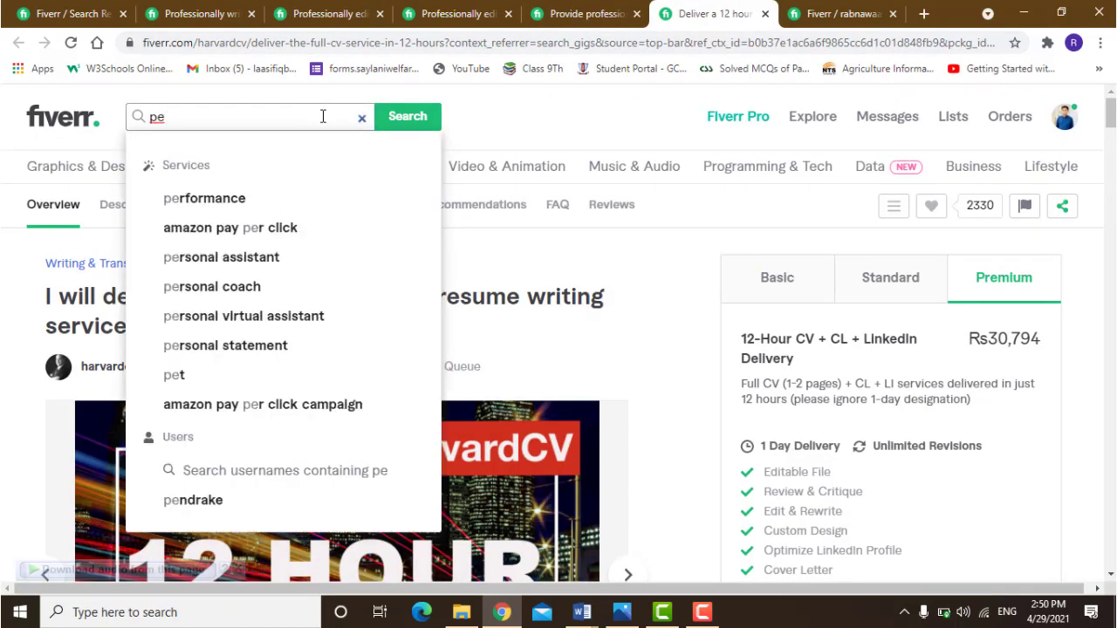
pyautogui.press('BackSpace')
pyautogui.write('e')
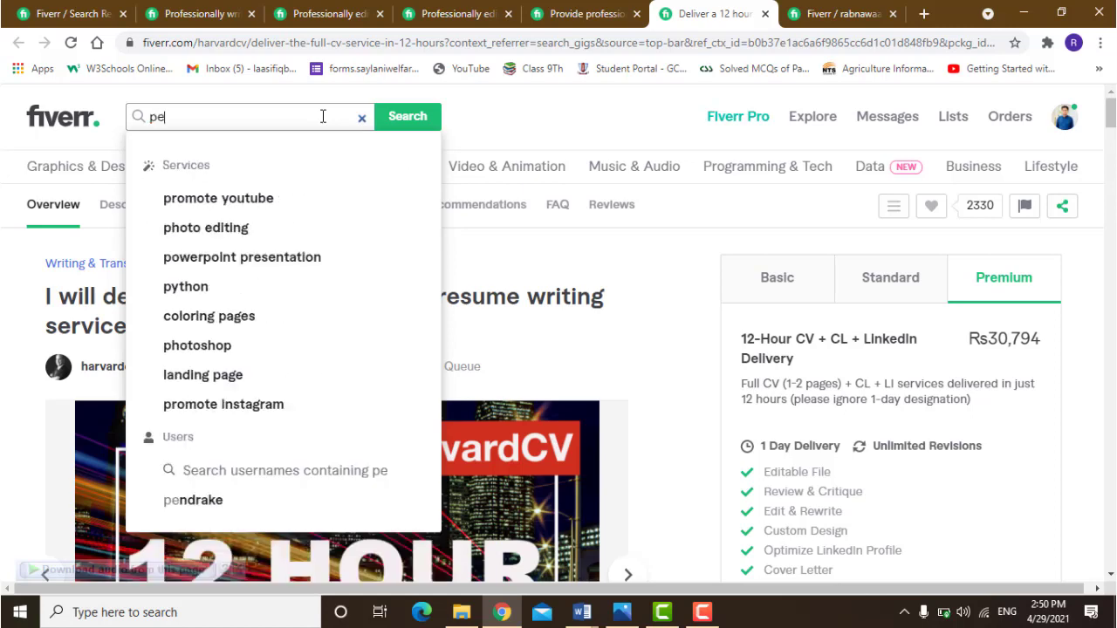
pyautogui.press('BackSpace')
pyautogui.write('r')
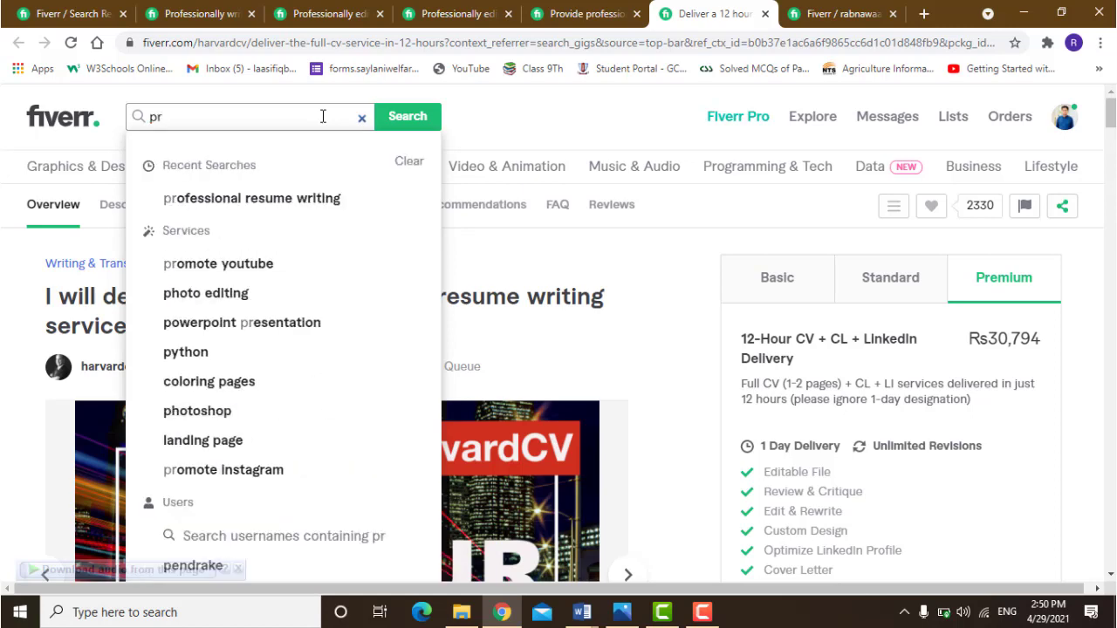
pyautogui.write('ofessi')
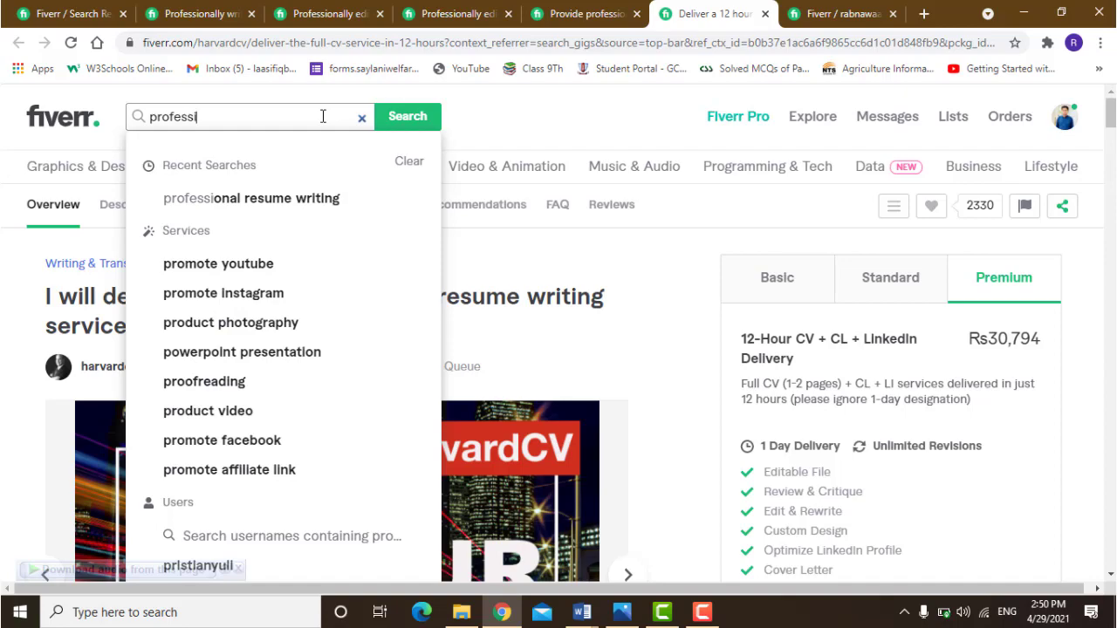
pyautogui.write('onal res')
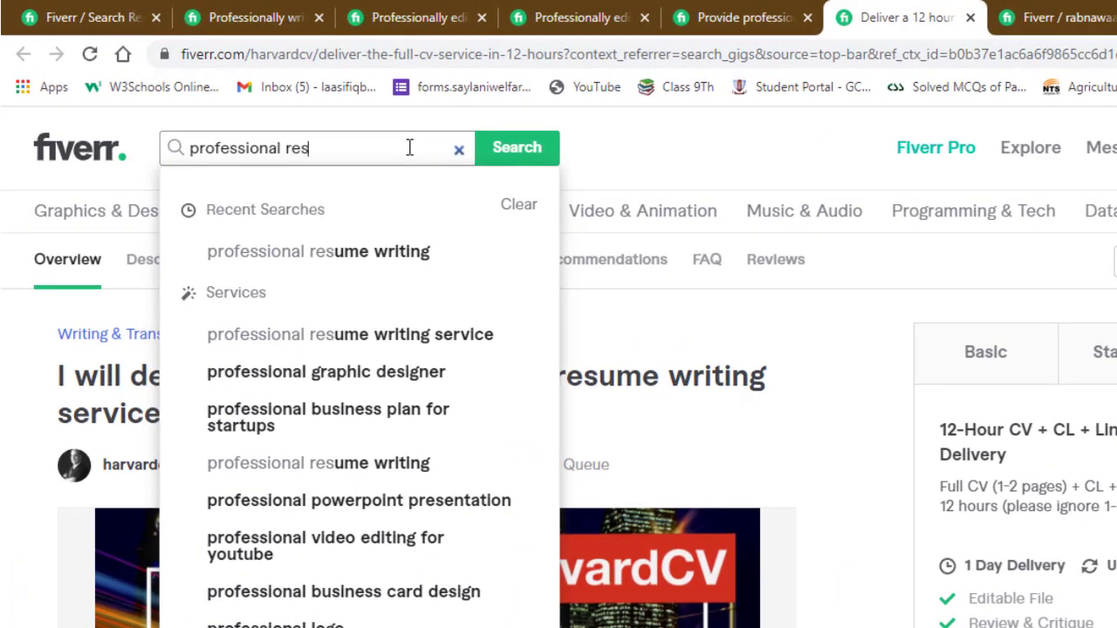
pyautogui.write('ume')
pyautogui.press('Return')
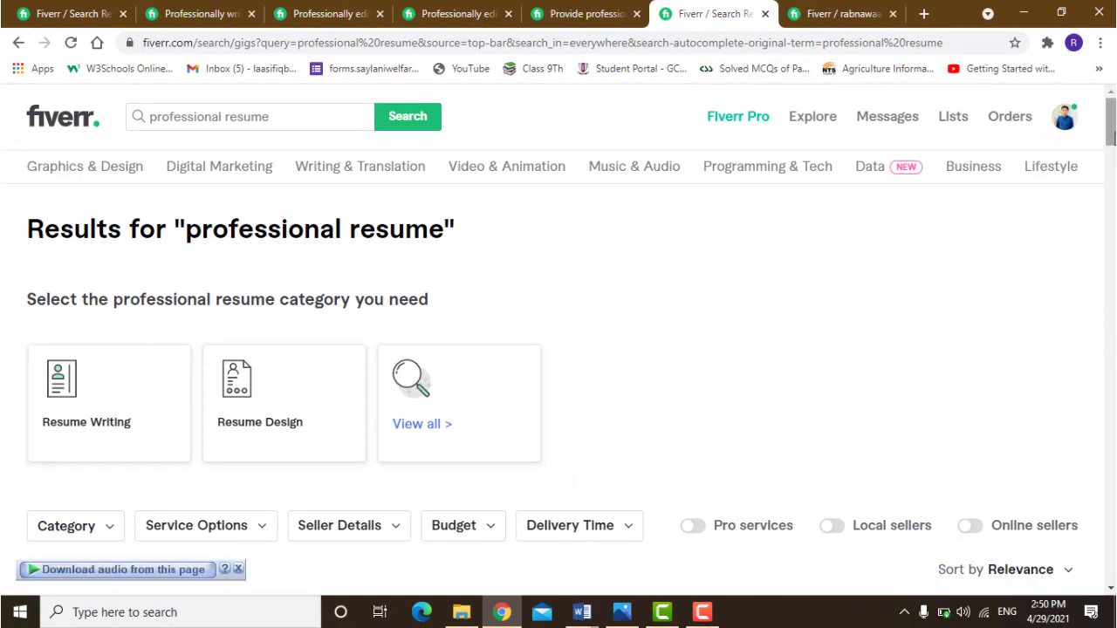
pyautogui.scroll(-2, 1110, 142)
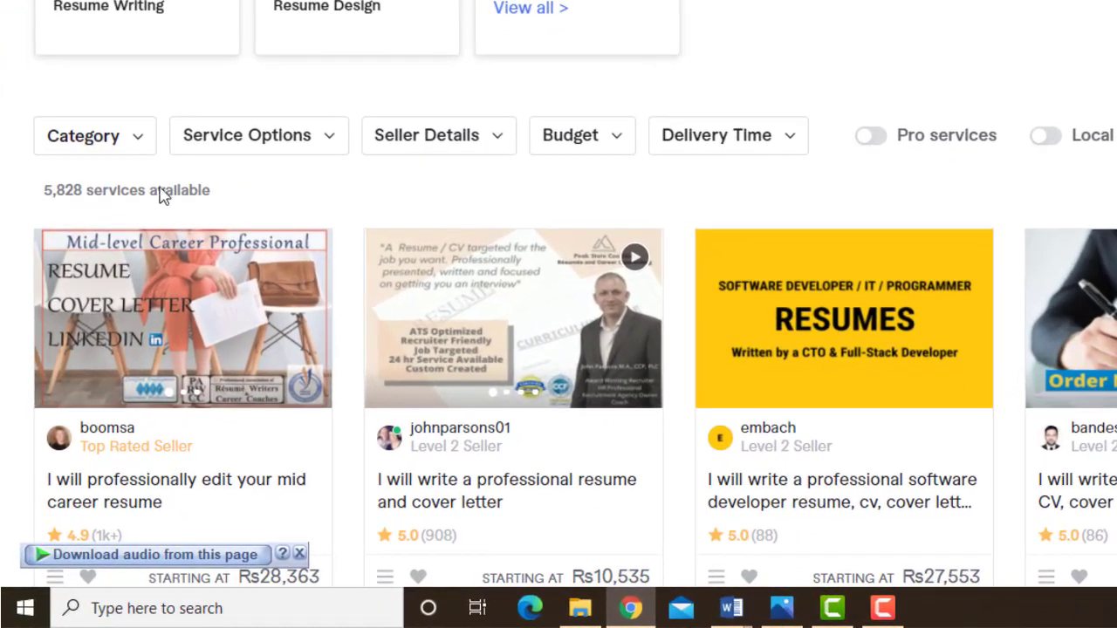
pyautogui.moveTo(40, 227); pyautogui.dragTo(159, 190)
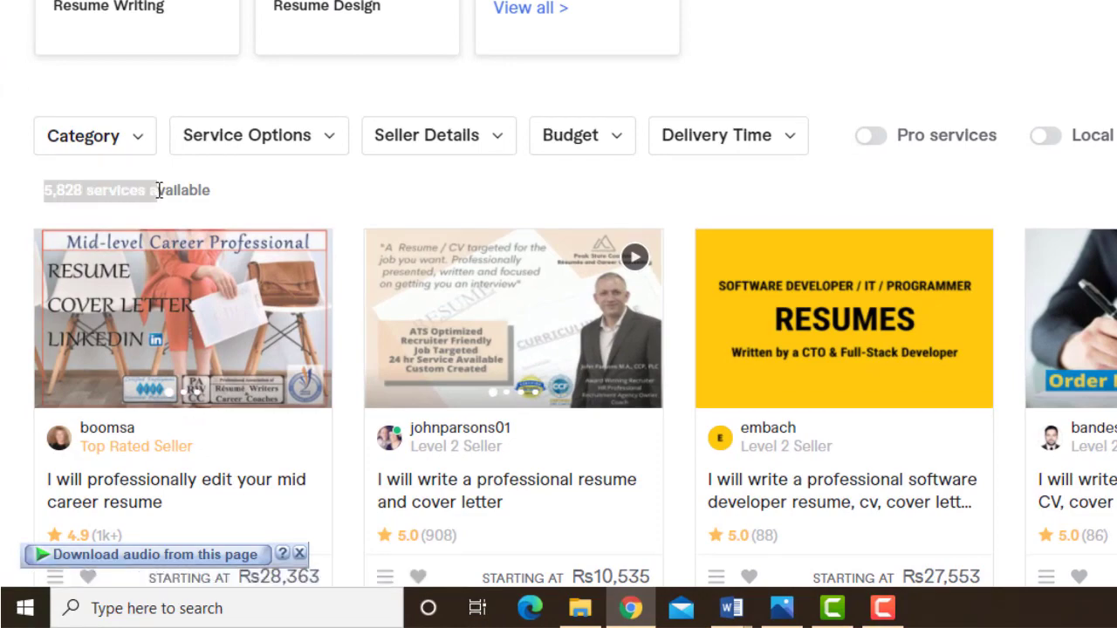
# Step: Switch to the gig information document in Word and examine the keywords in its Tags table
pyautogui.click(204, 195)
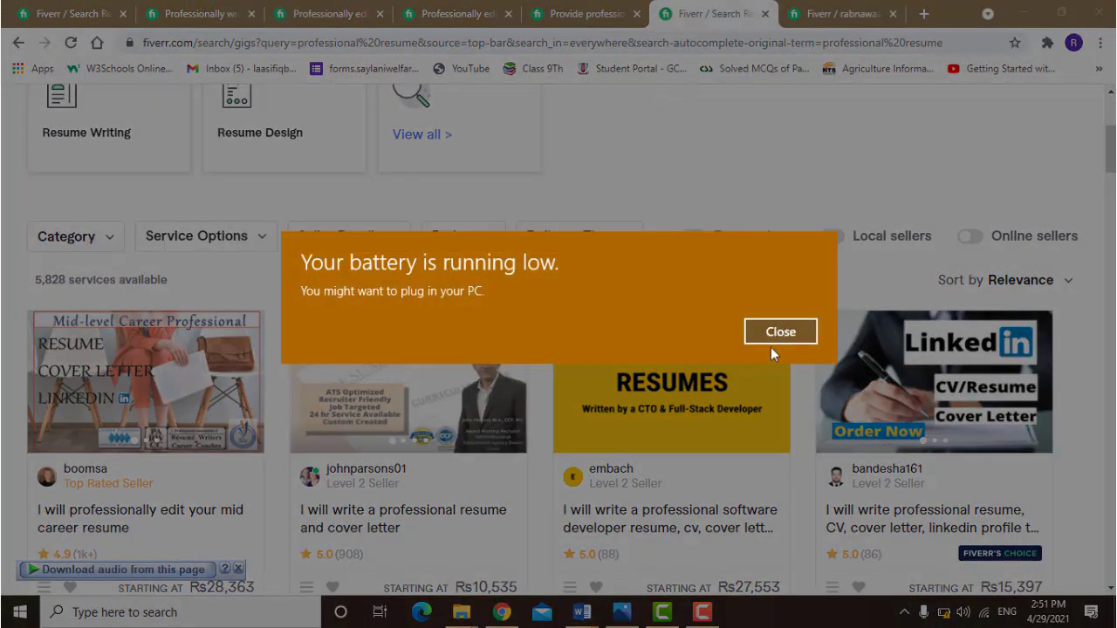
pyautogui.click(771, 337)
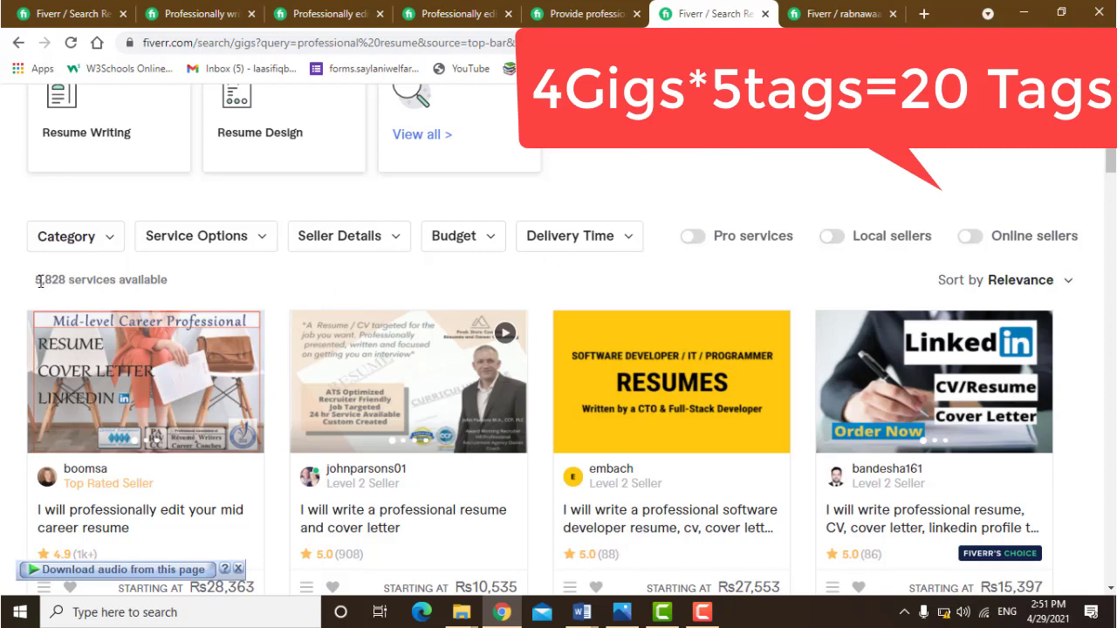
pyautogui.click(582, 611)
pyautogui.moveTo(522, 571)
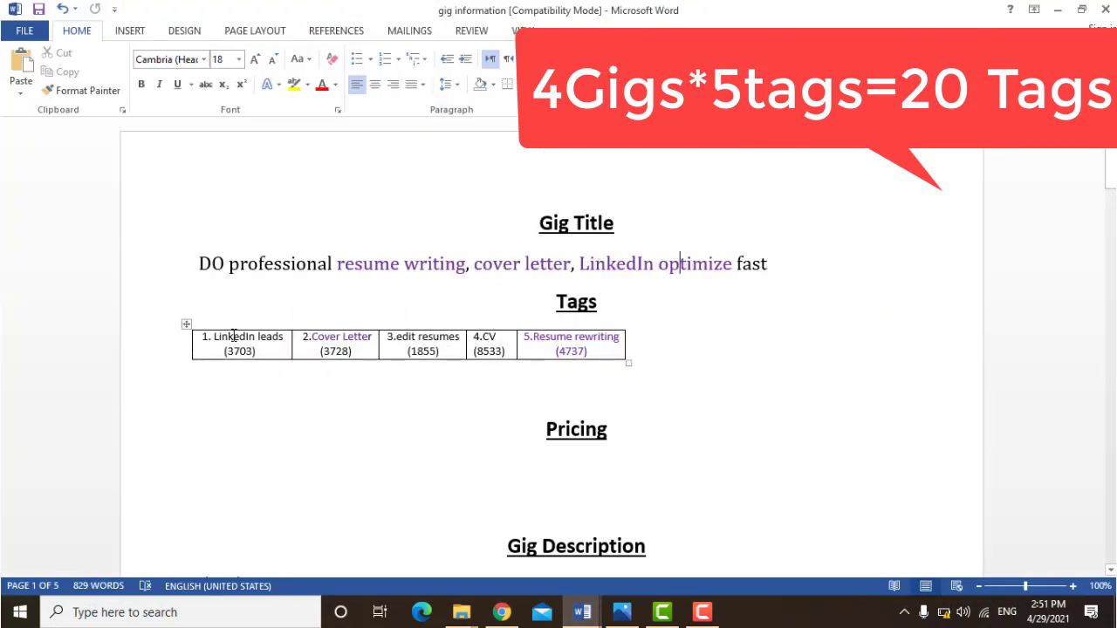
pyautogui.click(447, 327)
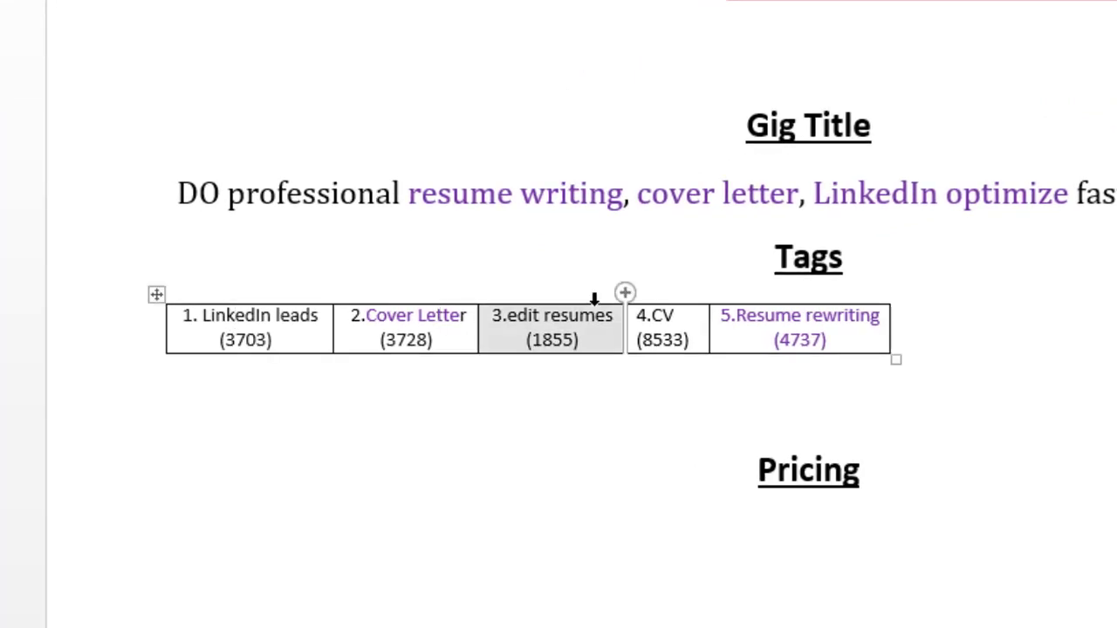
pyautogui.click(677, 325)
pyautogui.click(837, 317)
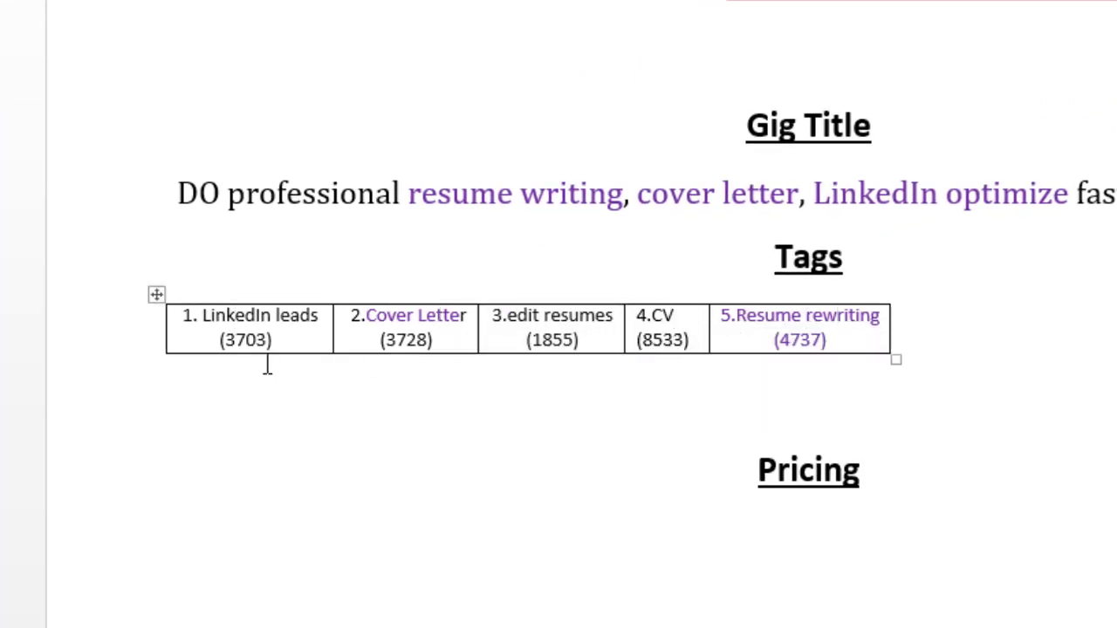
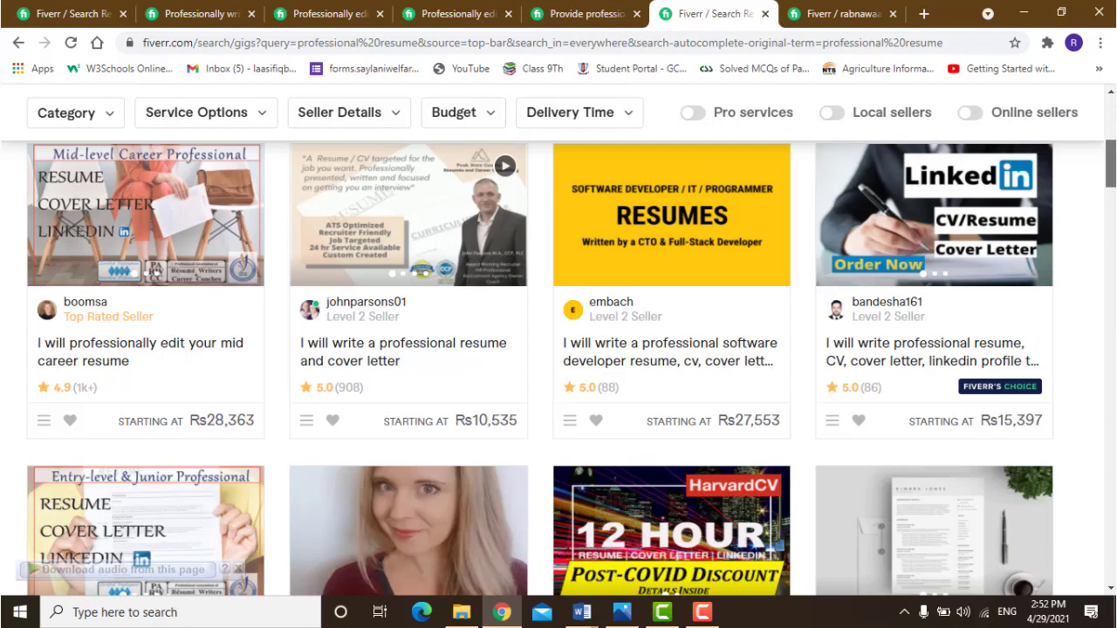
# Step: Copy "LinkedIn leads" from the Tags table in Word and add it as a search tag in the Fiverr gig form
pyautogui.scroll(5, 691, 316)
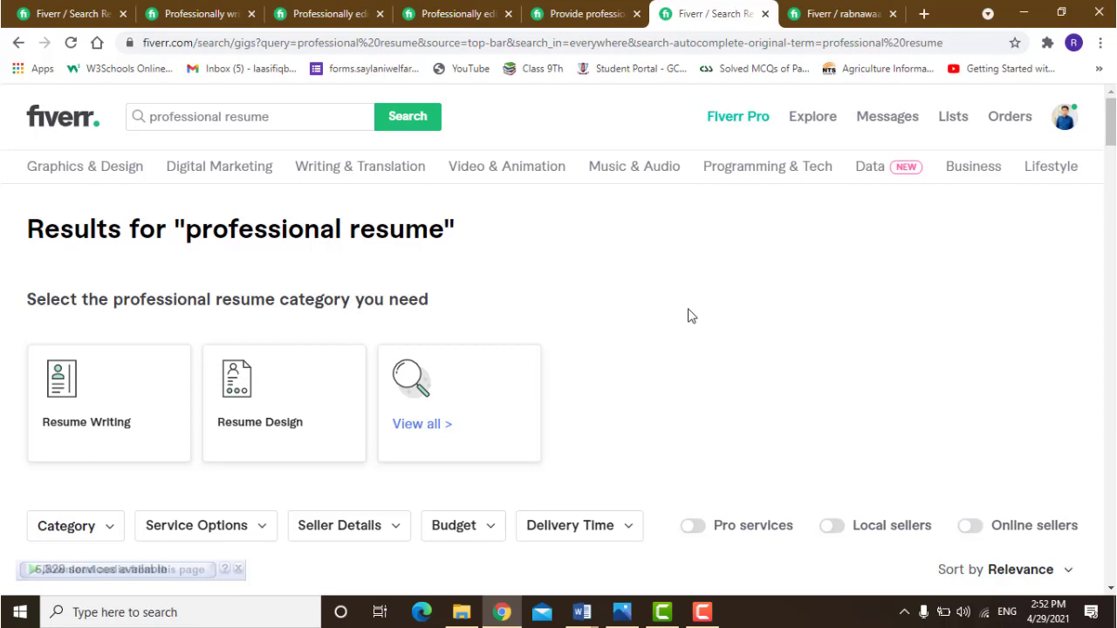
pyautogui.click(785, 24)
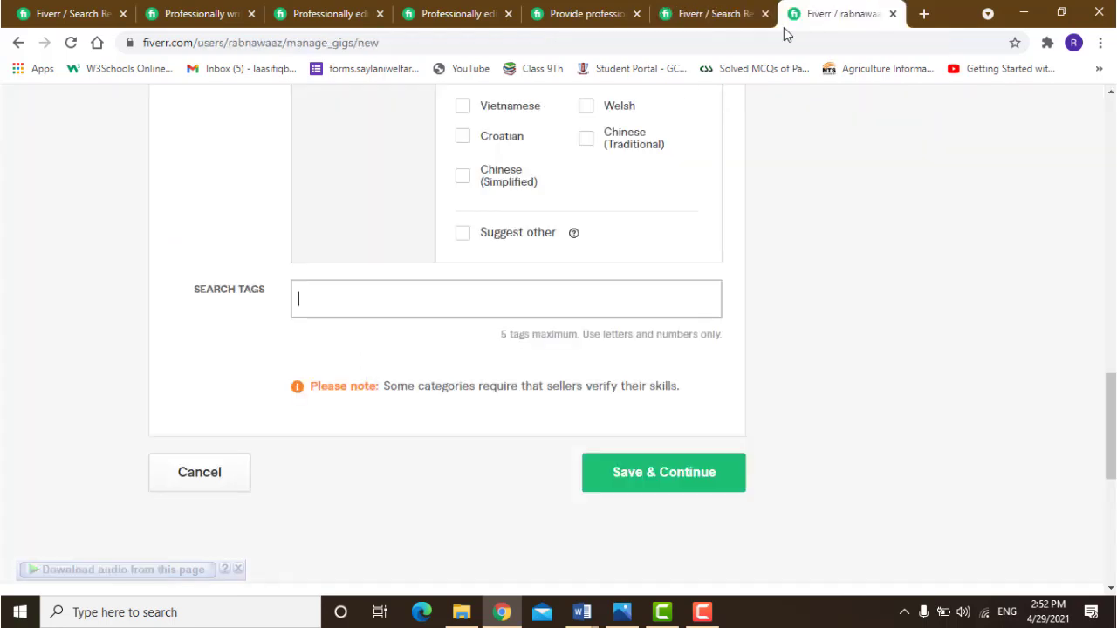
pyautogui.click(582, 611)
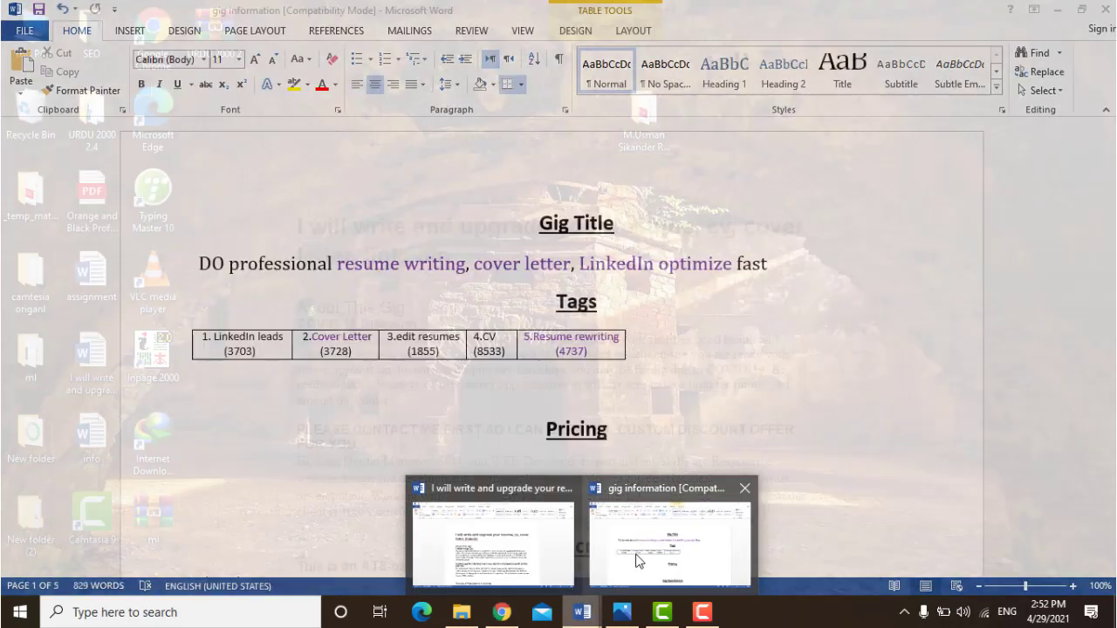
pyautogui.click(636, 553)
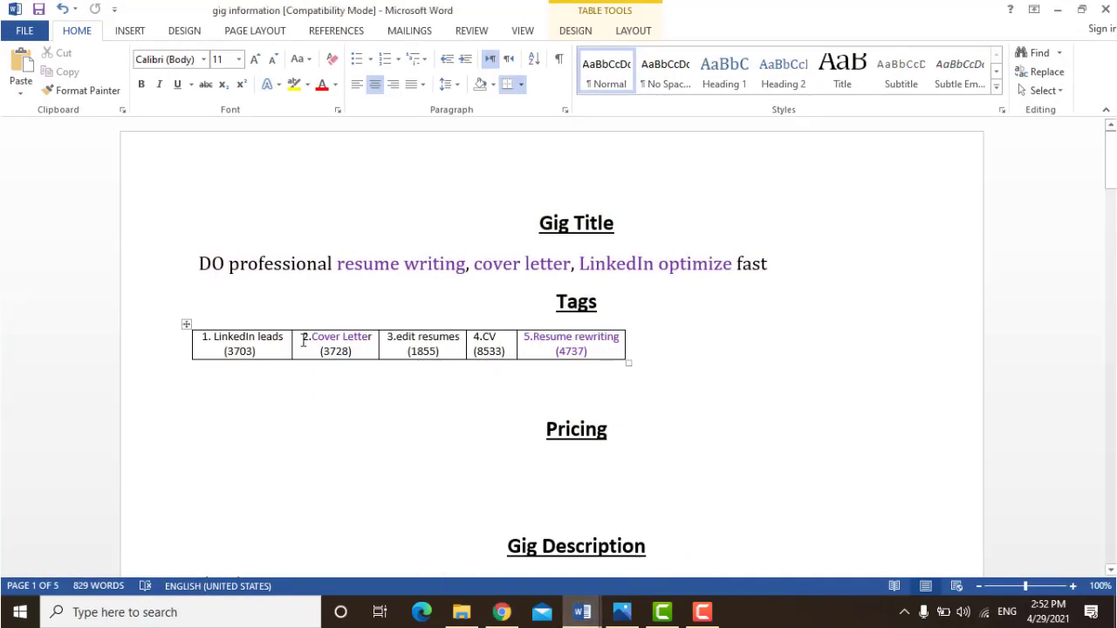
pyautogui.moveTo(287, 338); pyautogui.dragTo(214, 337)
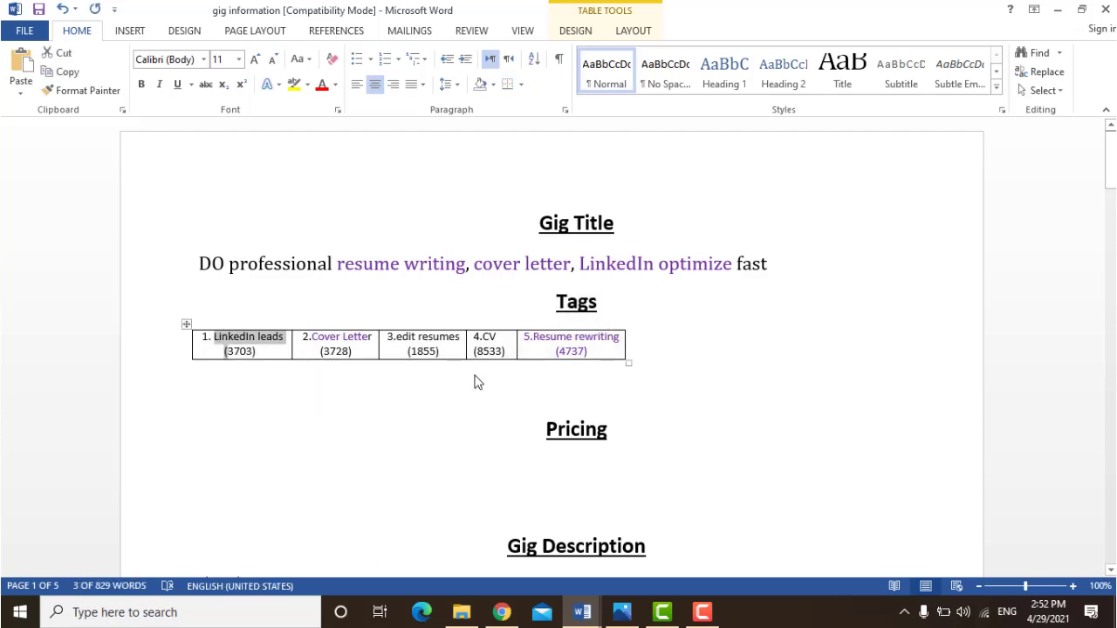
pyautogui.click(501, 612)
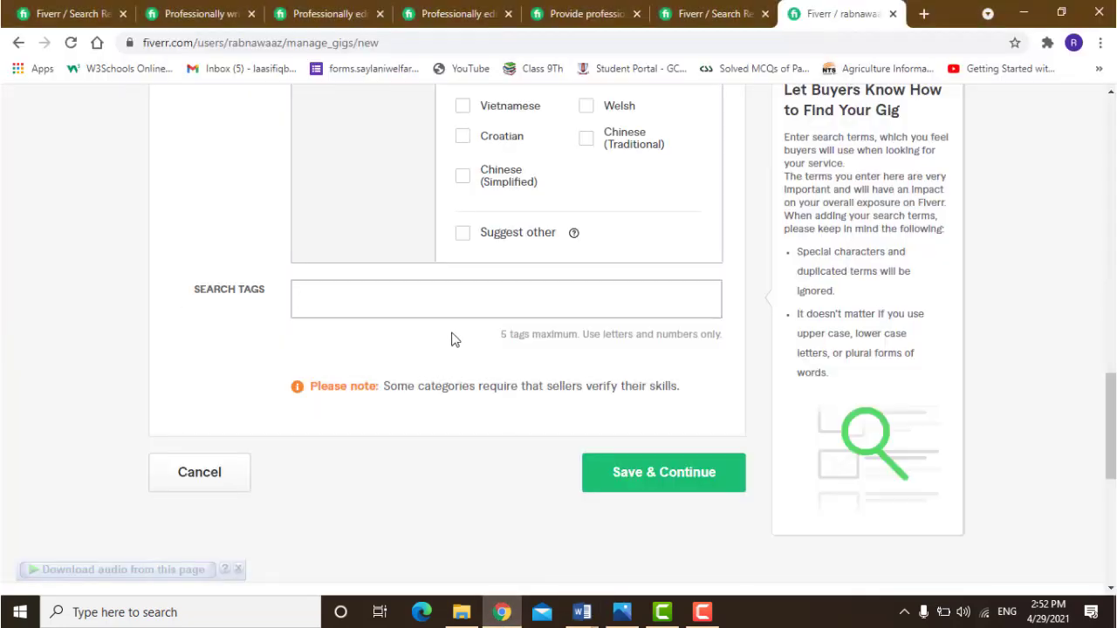
pyautogui.write('LinkedIn leads (')
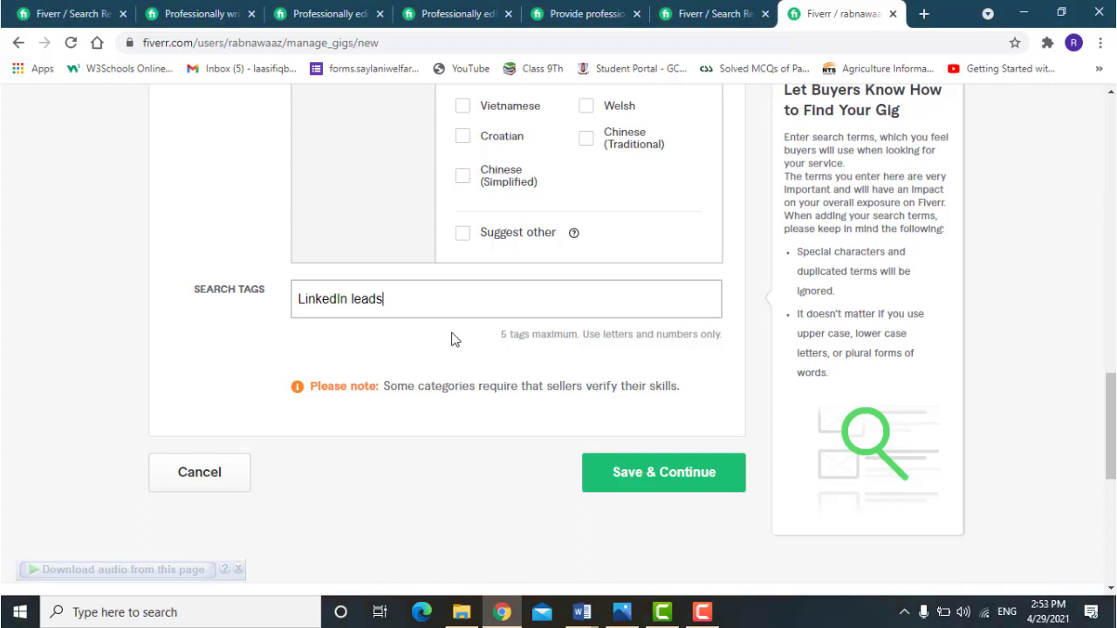
pyautogui.press('Return')
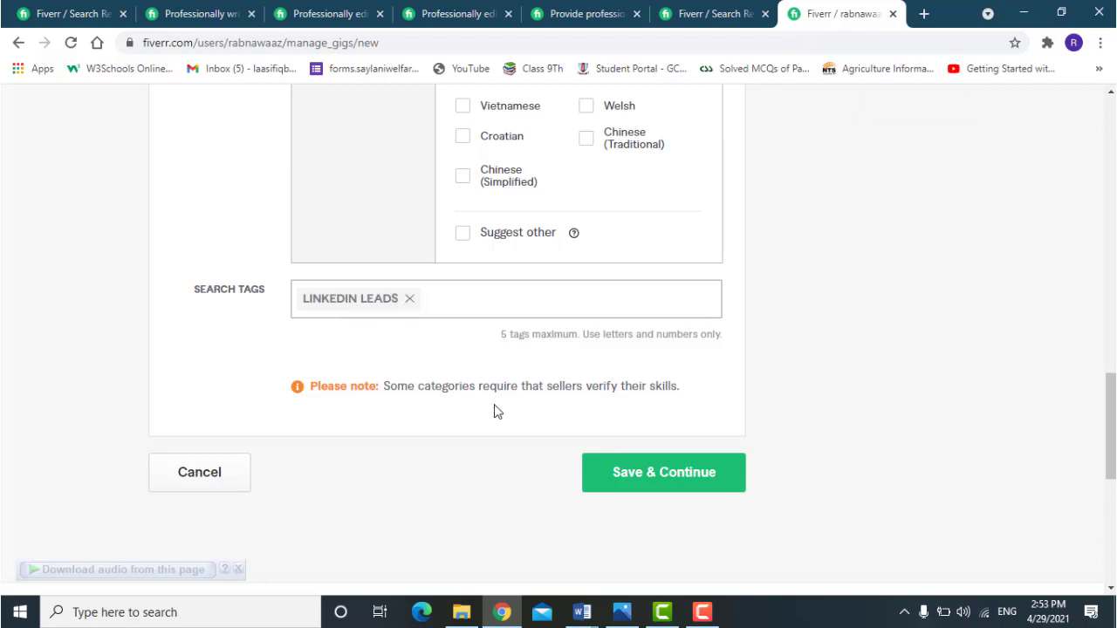
# Step: Copy "Cover Letter" from the Word document into the gig's search tags, and add the edit resumes, CV and Resume rewriting tags as well
pyautogui.click(580, 612)
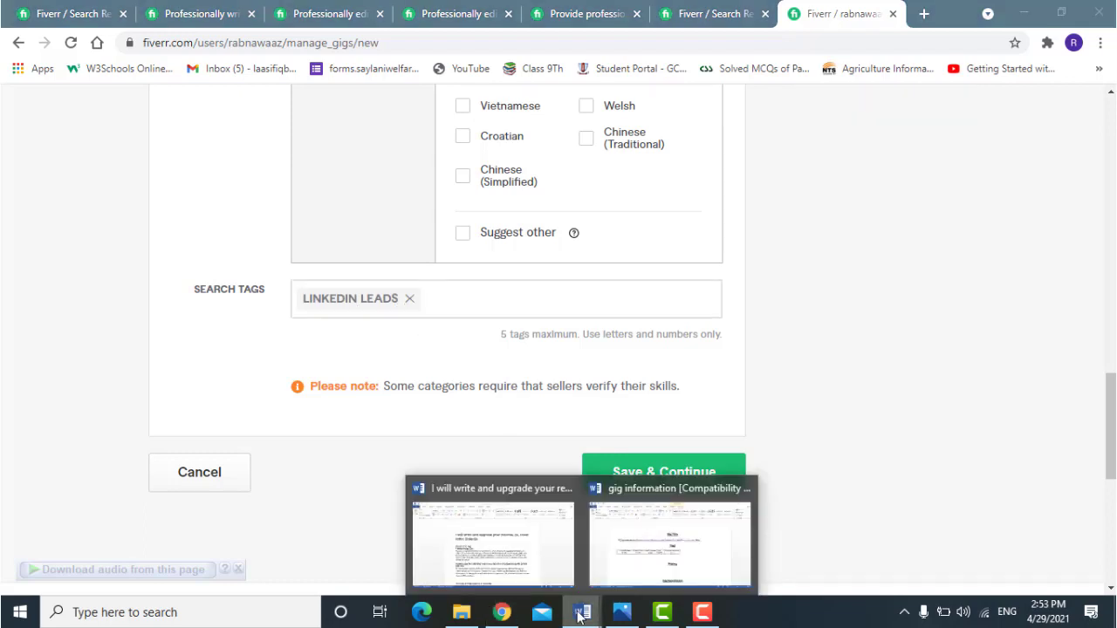
pyautogui.click(599, 566)
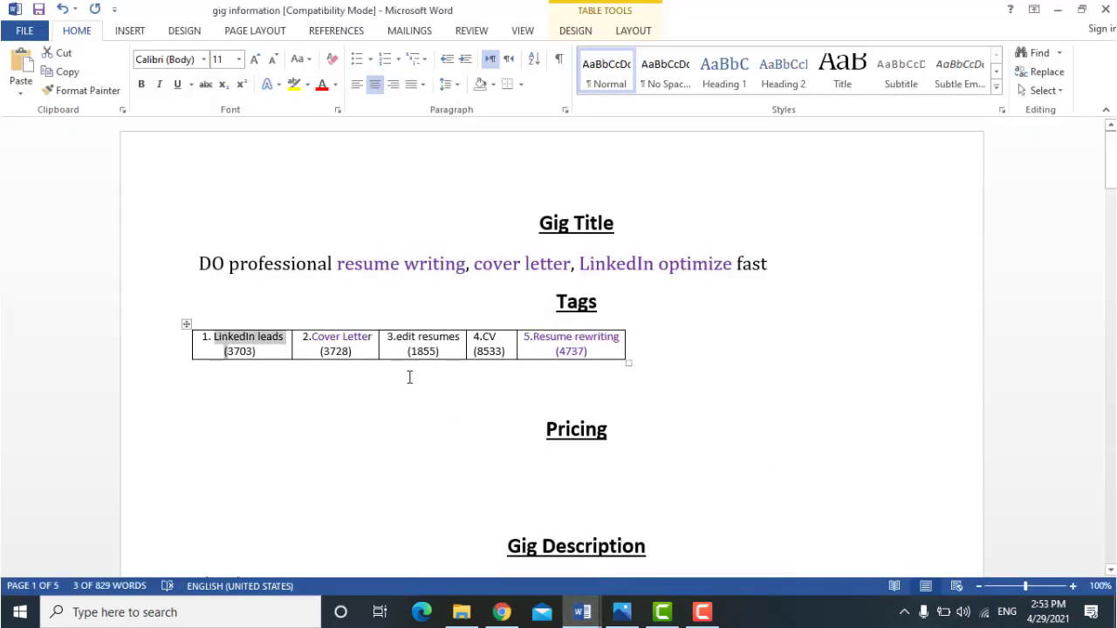
pyautogui.click(377, 335)
pyautogui.moveTo(375, 335); pyautogui.dragTo(314, 336)
pyautogui.hotkey('ctrl', 'c')
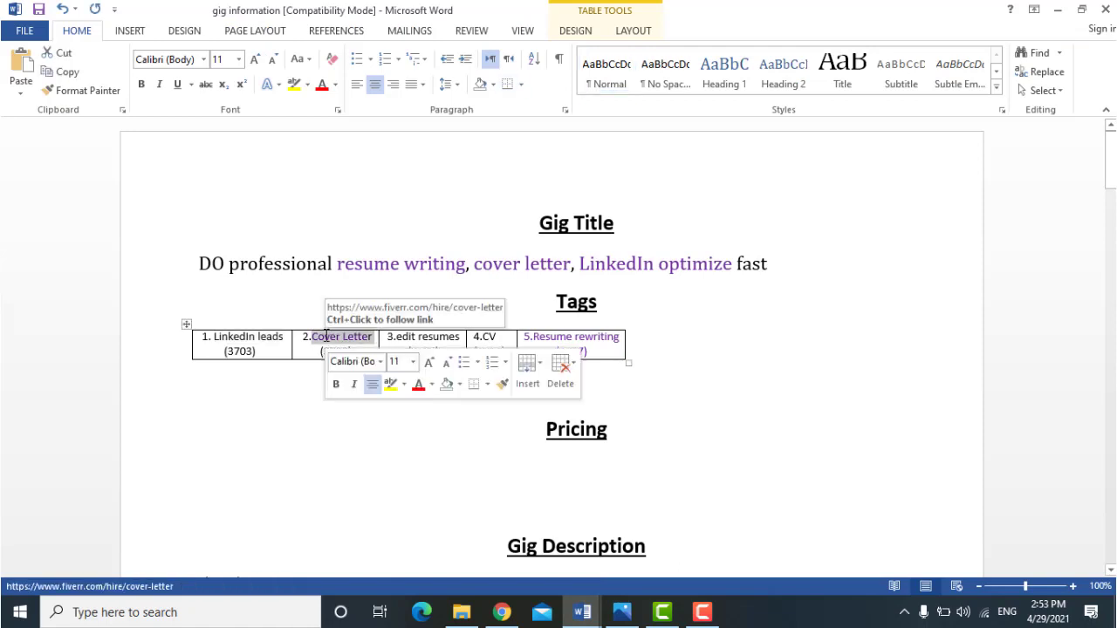
pyautogui.click(1059, 8)
pyautogui.hotkey('ctrl', 'v')
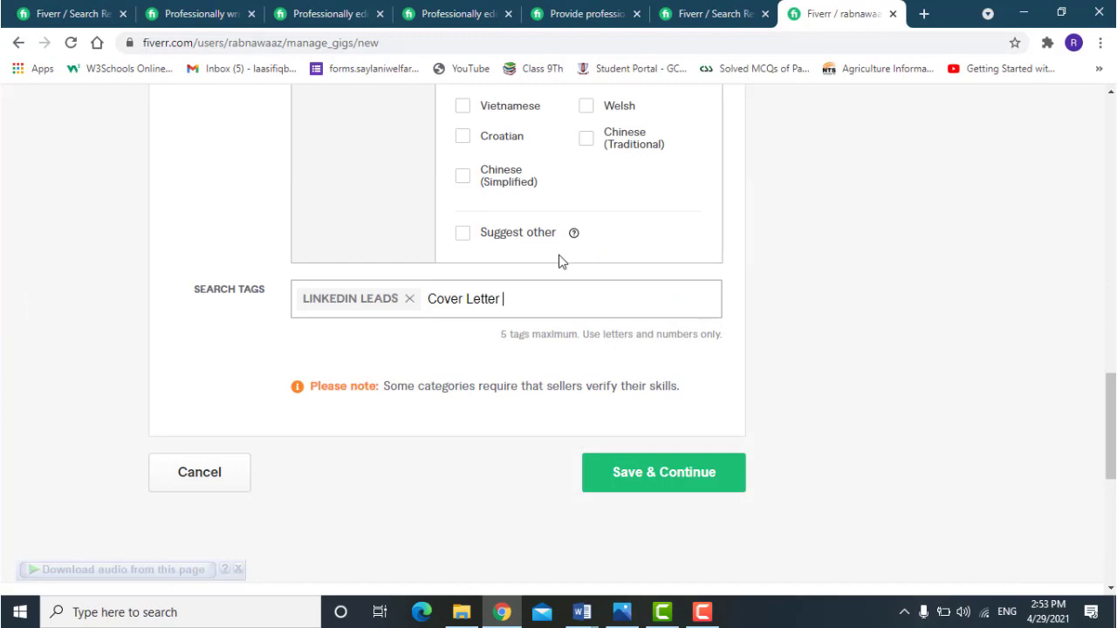
pyautogui.press('Return')
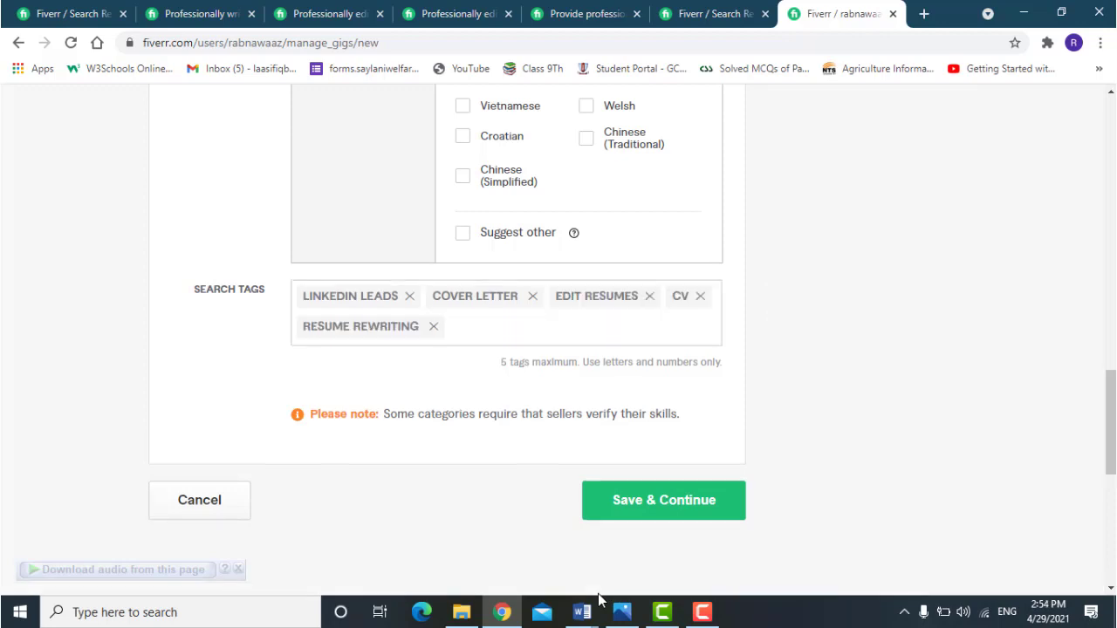
pyautogui.click(702, 613)
pyautogui.click(705, 614)
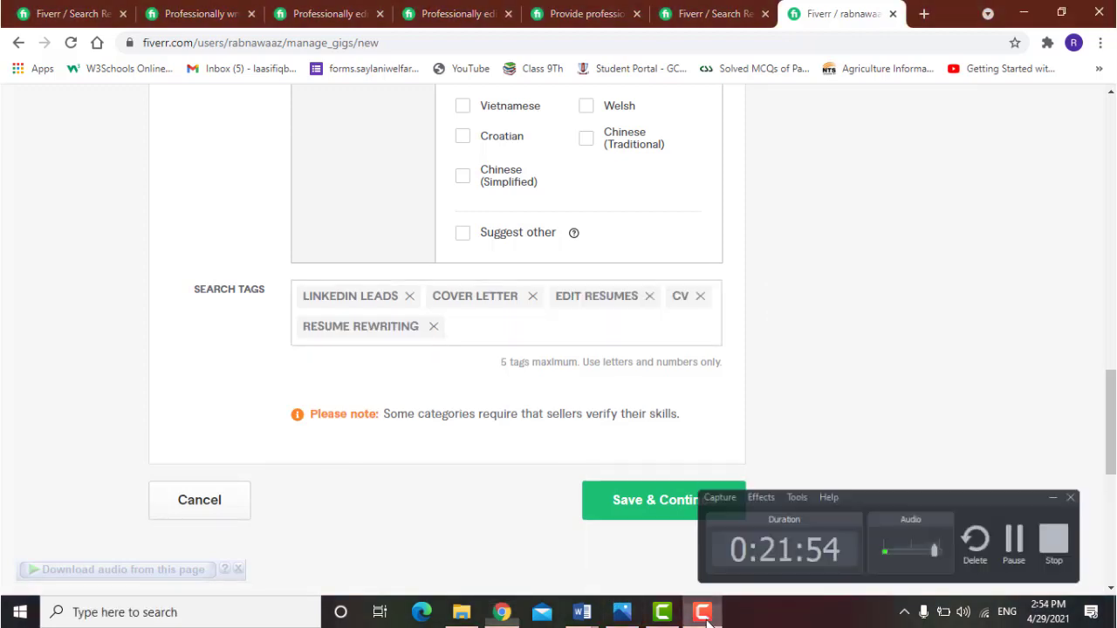
pyautogui.scroll(-1, 1101, 430)
pyautogui.moveTo(1111, 422); pyautogui.dragTo(1104, 292)
# Step: Compare the keywords in the gig title with the entries of the Tags table in the Word gig information document
pyautogui.moveTo(582, 610)
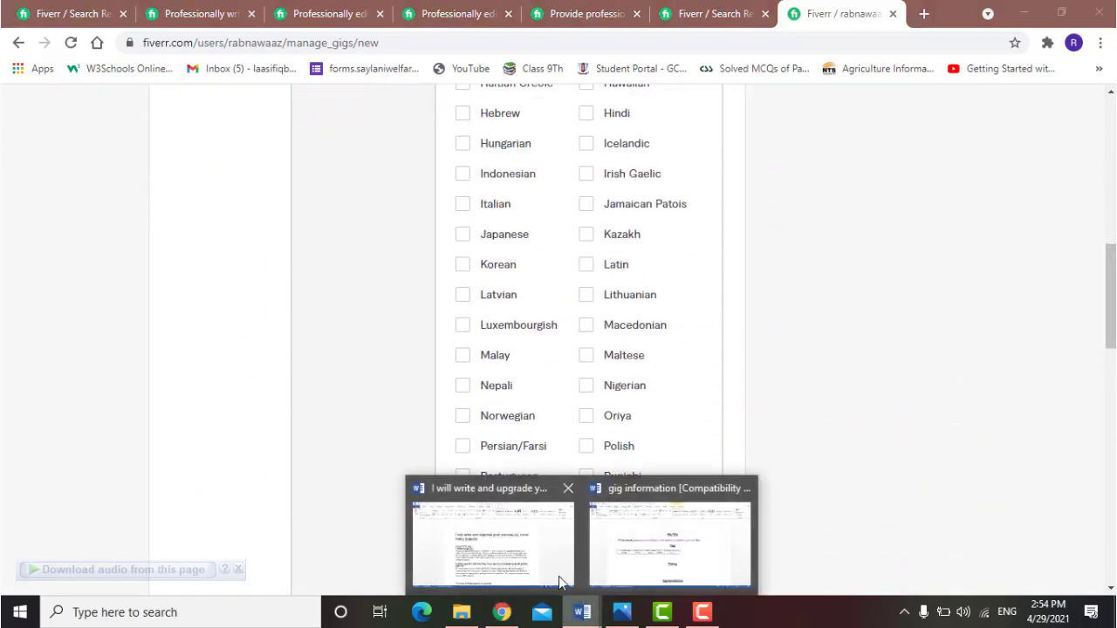
pyautogui.click(640, 550)
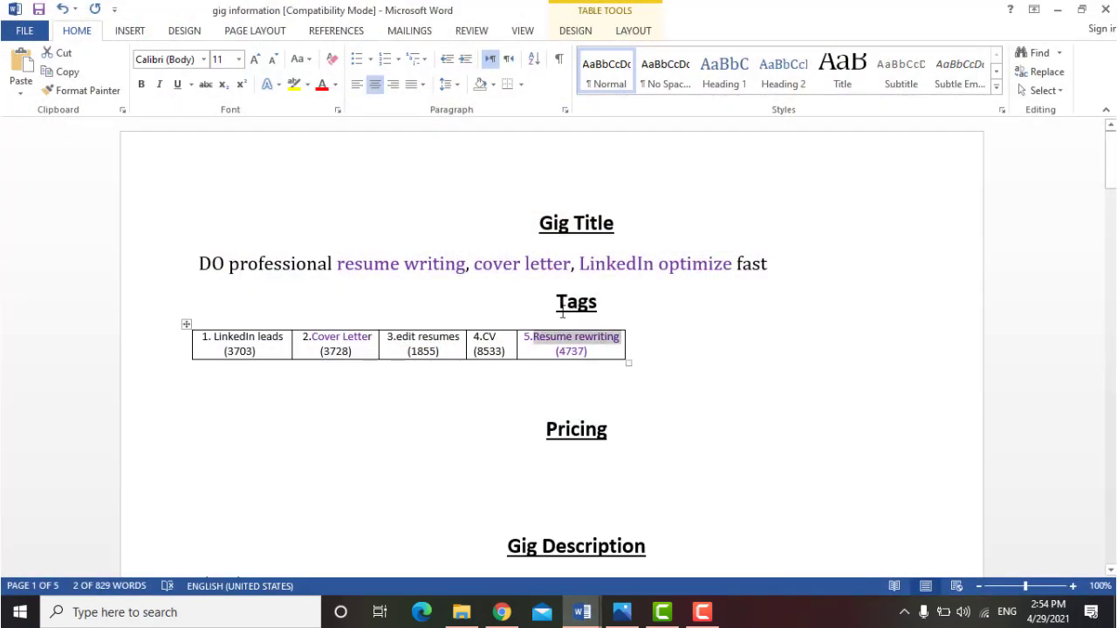
pyautogui.click(531, 303)
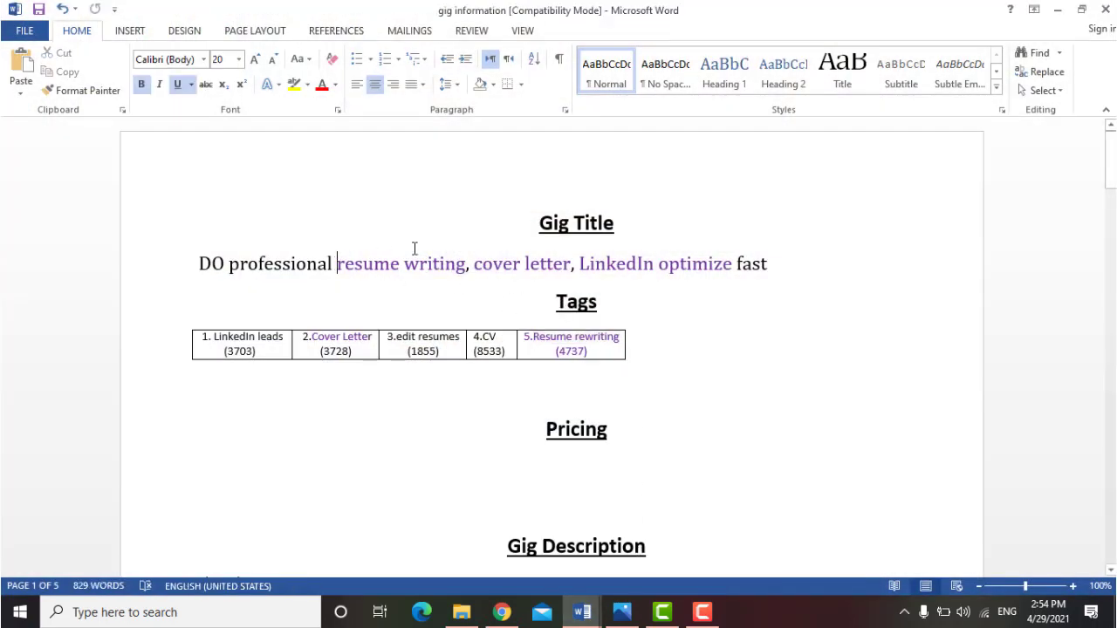
pyautogui.moveTo(338, 264); pyautogui.dragTo(690, 269)
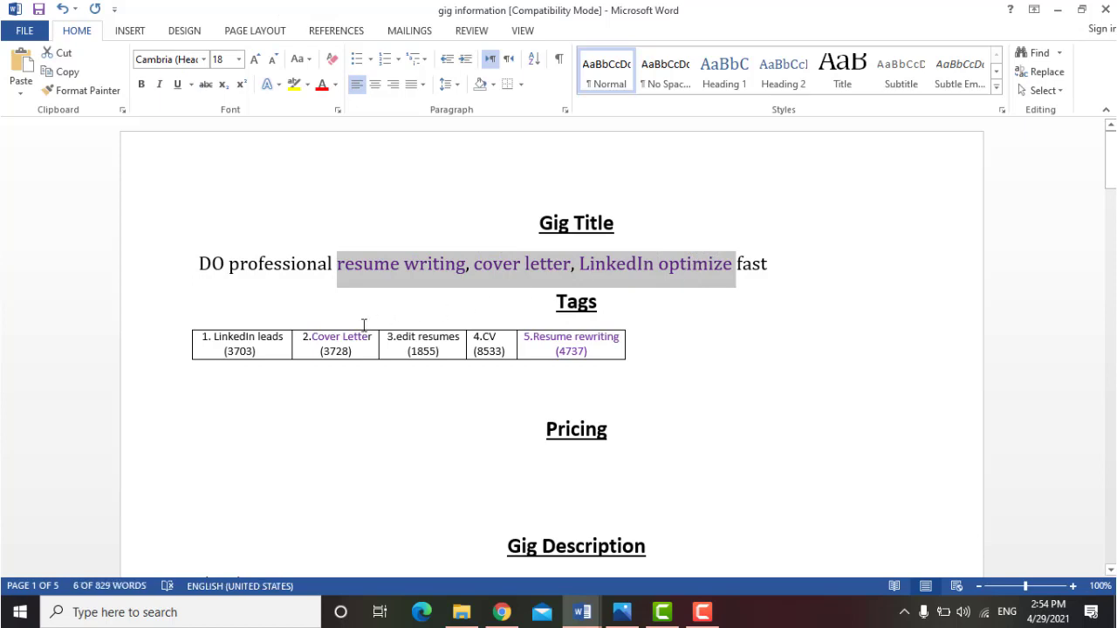
pyautogui.moveTo(307, 336); pyautogui.dragTo(343, 335)
pyautogui.click(344, 341)
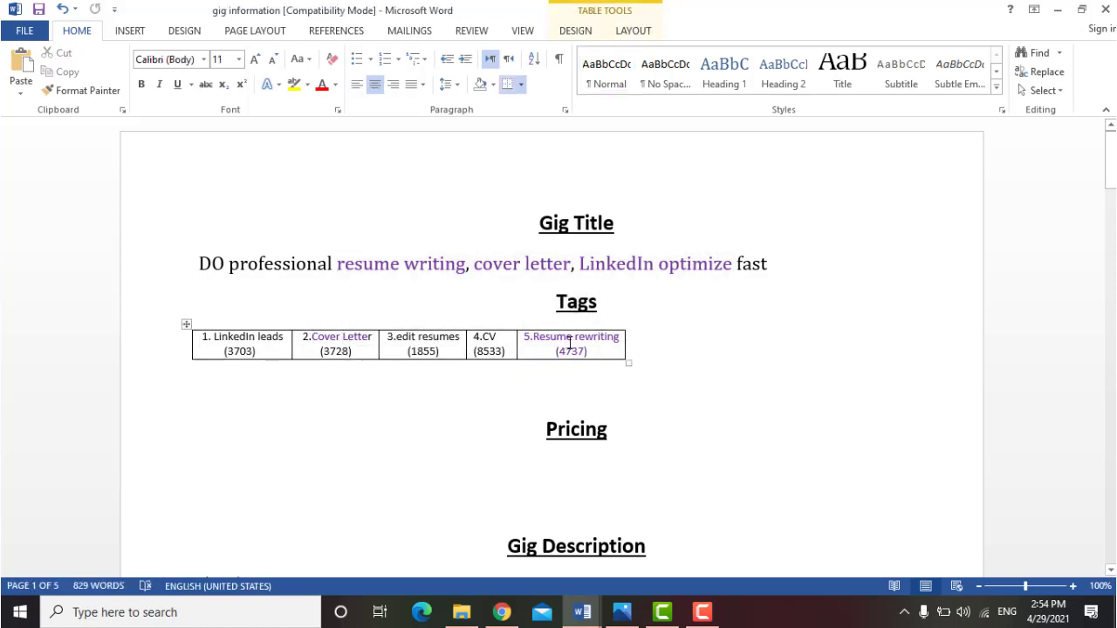
pyautogui.click(569, 342)
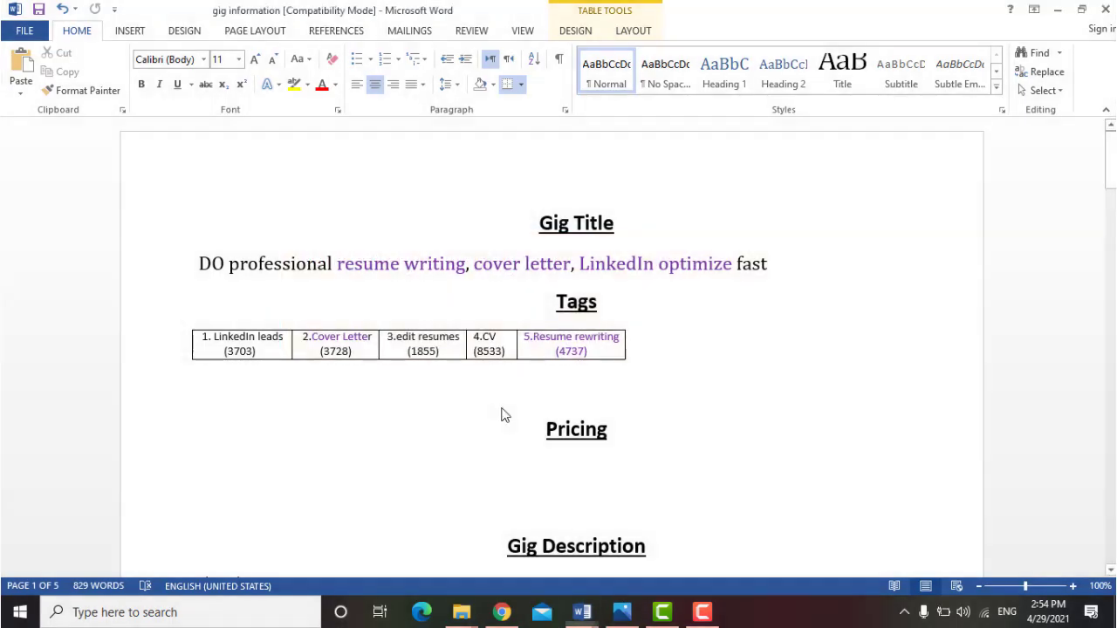
pyautogui.click(549, 397)
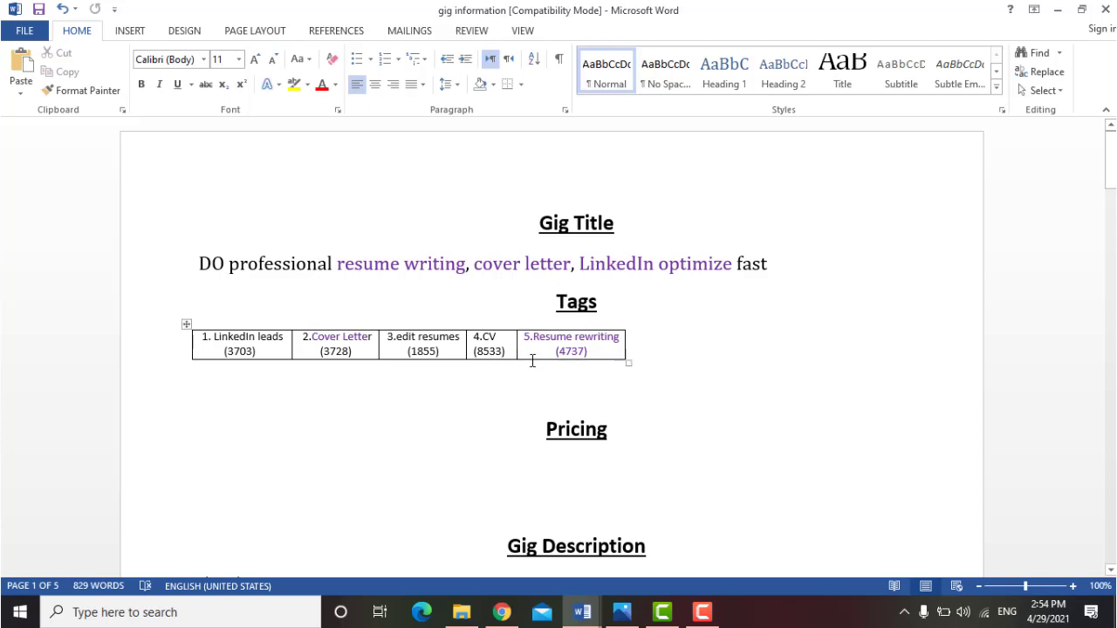
pyautogui.click(582, 612)
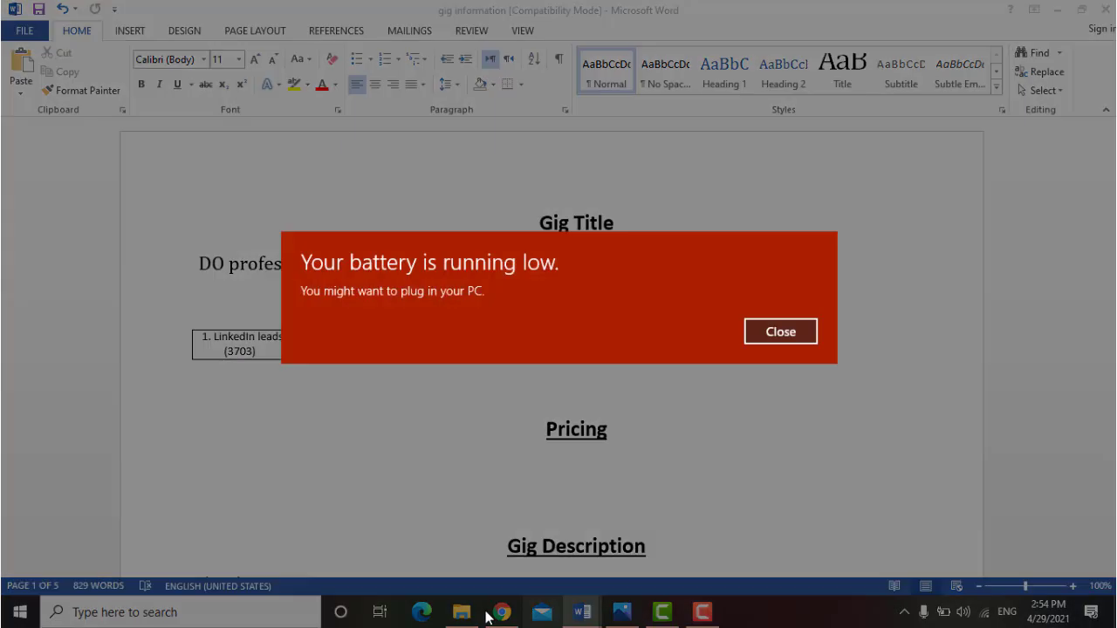
pyautogui.click(812, 329)
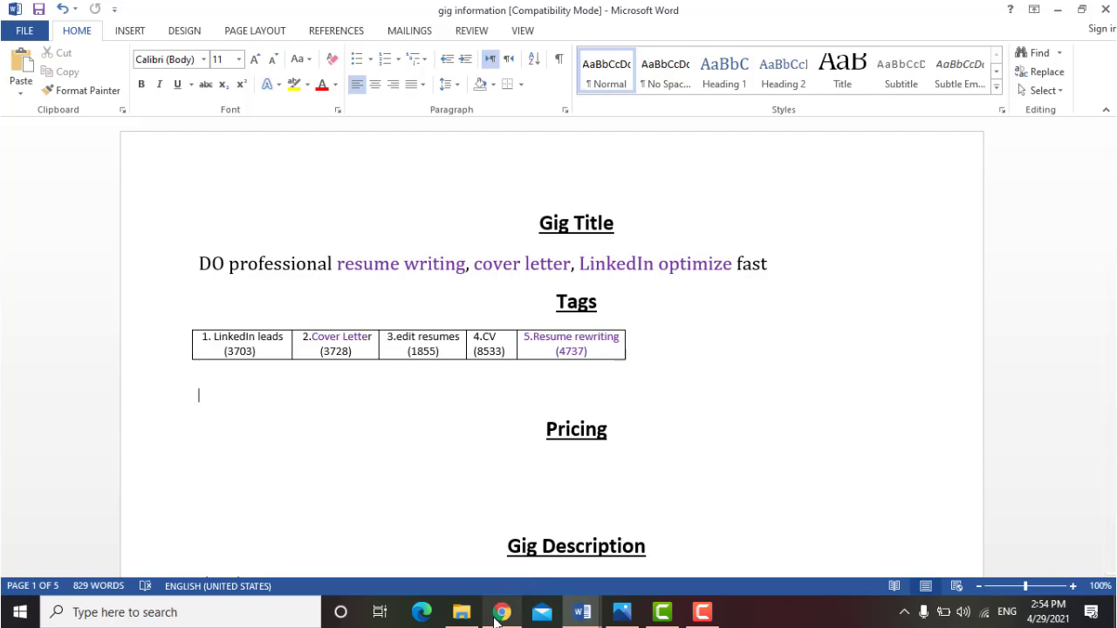
# Step: Return to the Fiverr gig form in Chrome and try to save it and continue
pyautogui.click(501, 611)
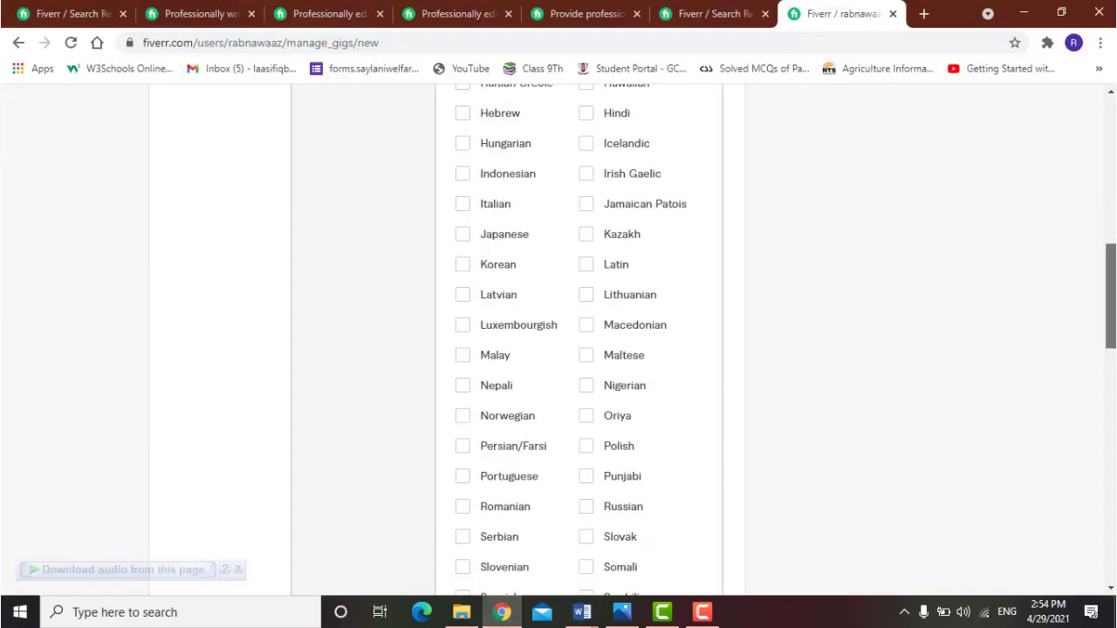
pyautogui.moveTo(1108, 334); pyautogui.dragTo(1110, 471)
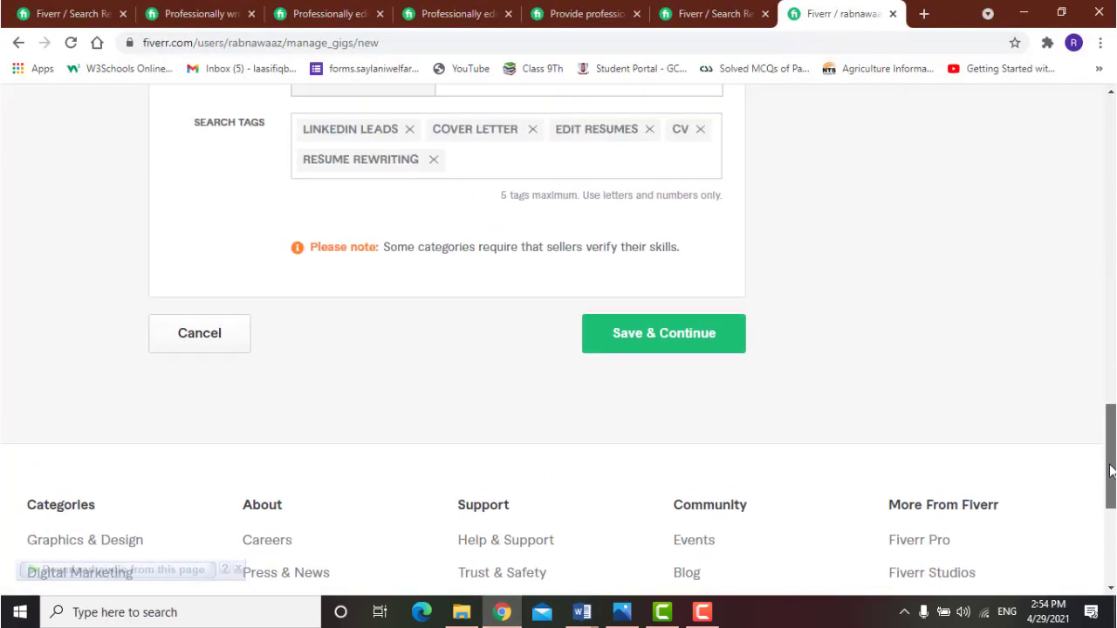
pyautogui.click(729, 354)
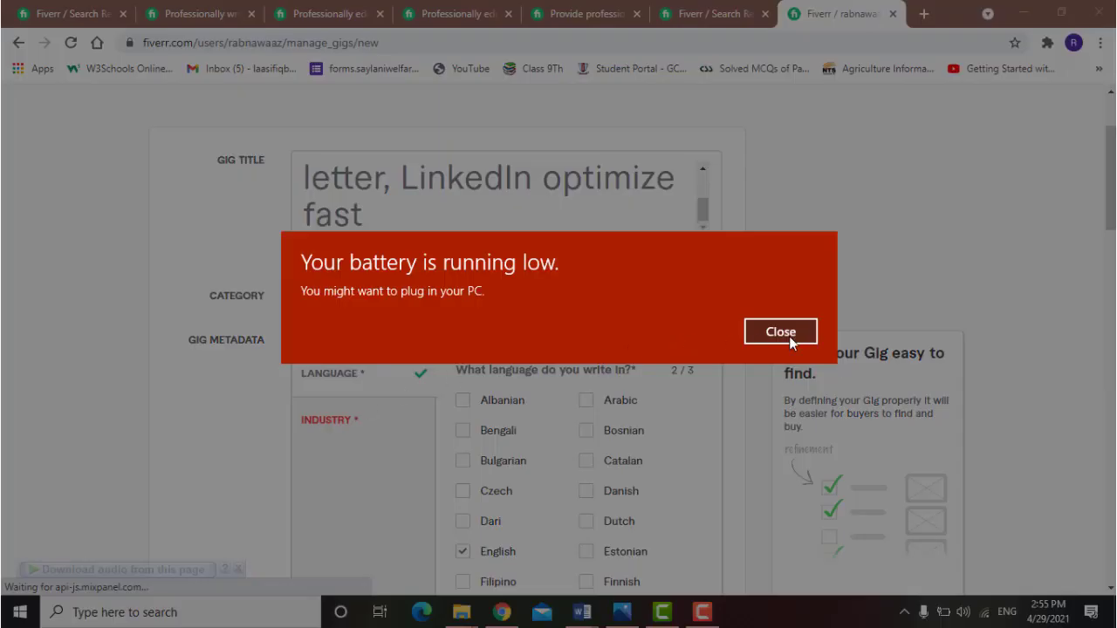
pyautogui.click(778, 334)
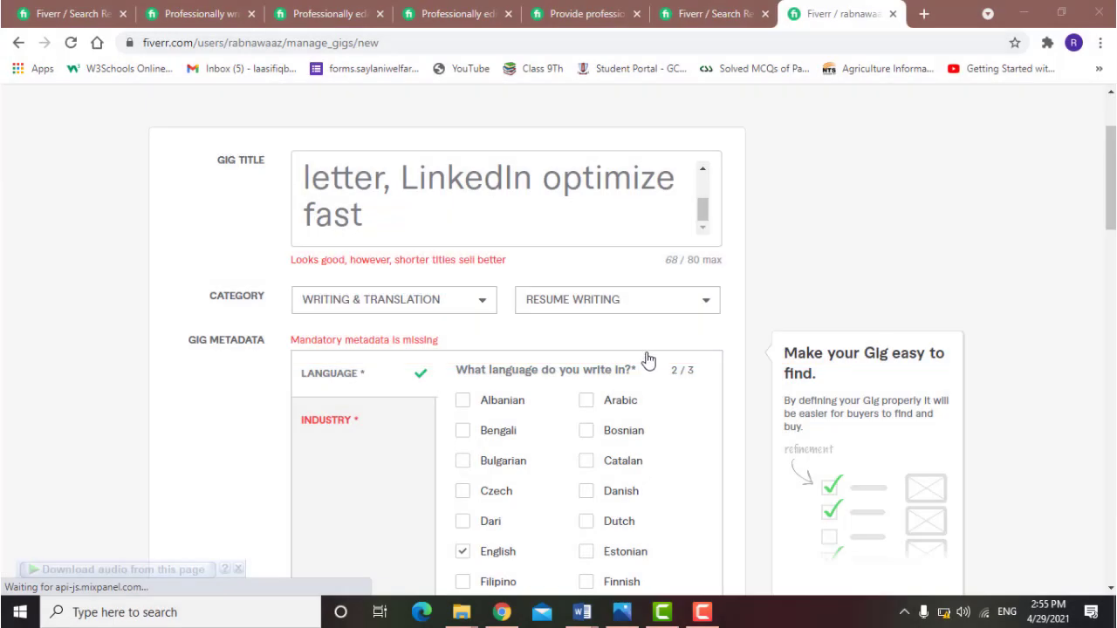
# Step: Select Academia, Business and Government & Public Sector as the gig's industries of expertise, then save and continue
pyautogui.click(323, 420)
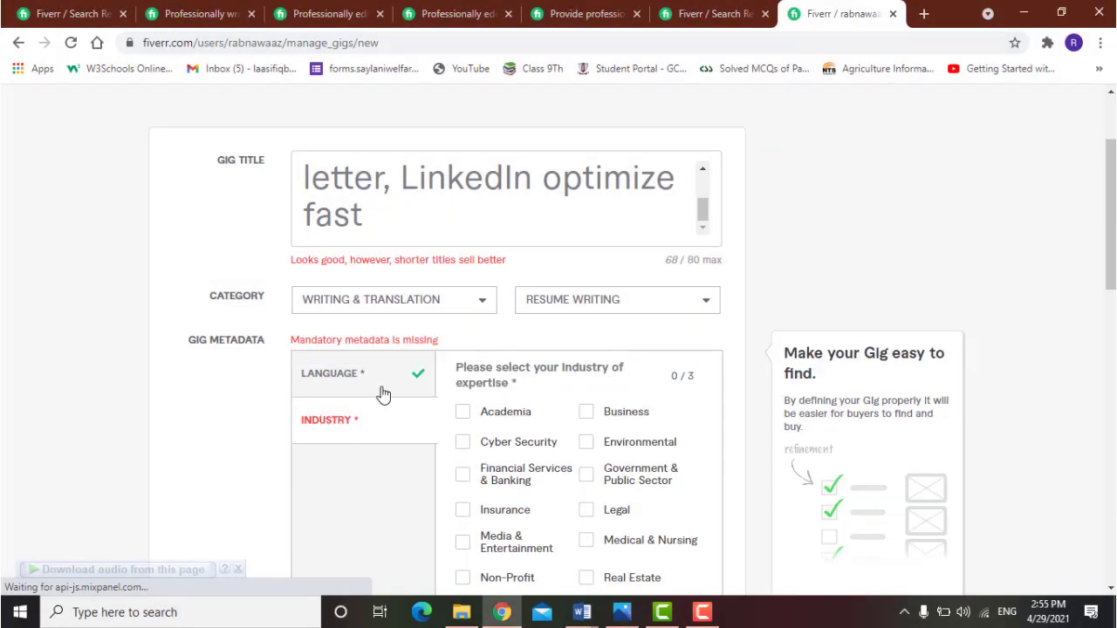
pyautogui.moveTo(1112, 251); pyautogui.dragTo(1111, 295)
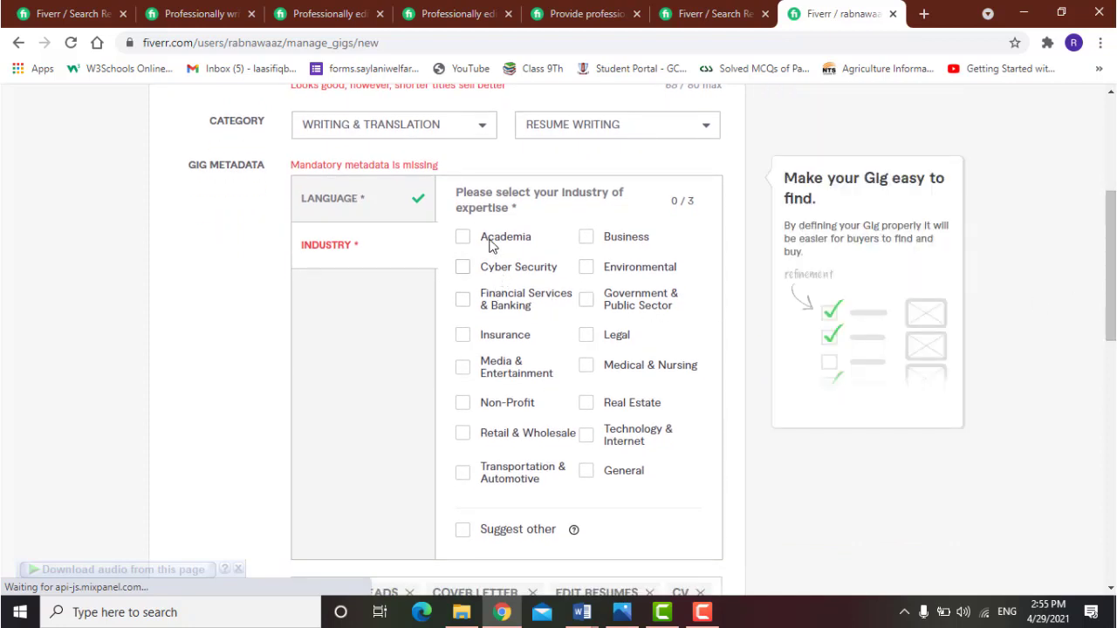
pyautogui.click(591, 242)
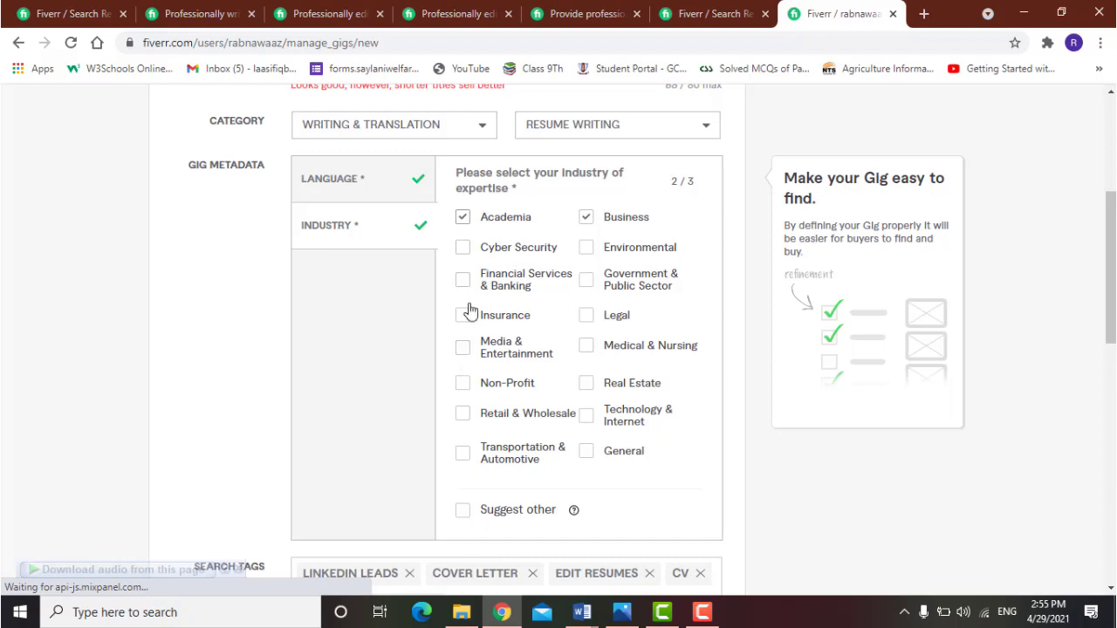
pyautogui.click(587, 284)
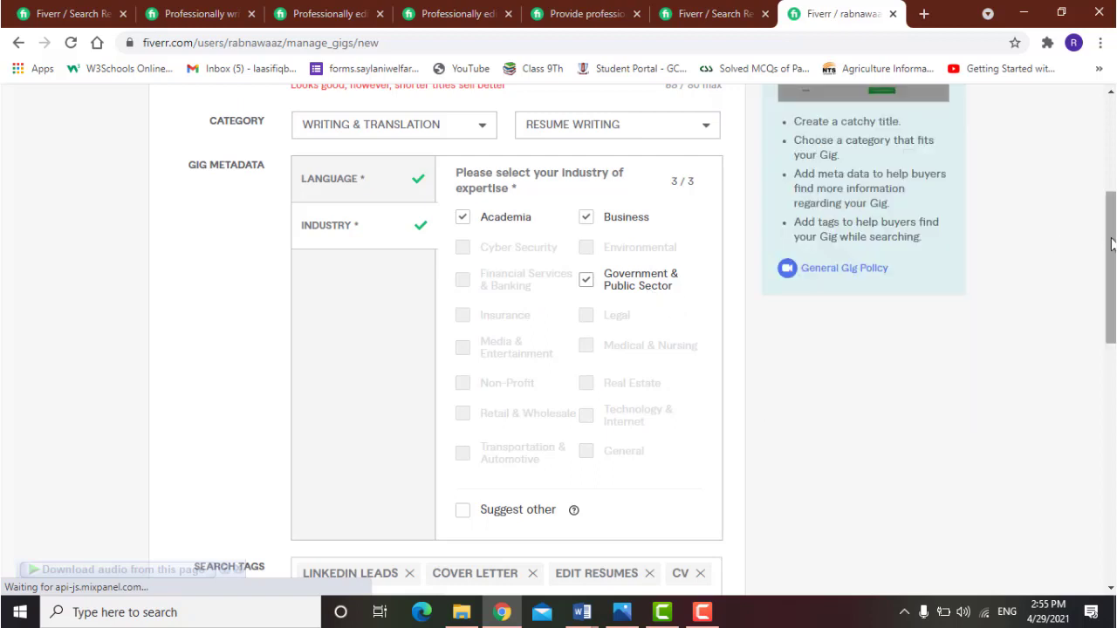
pyautogui.moveTo(1111, 246); pyautogui.dragTo(1111, 370)
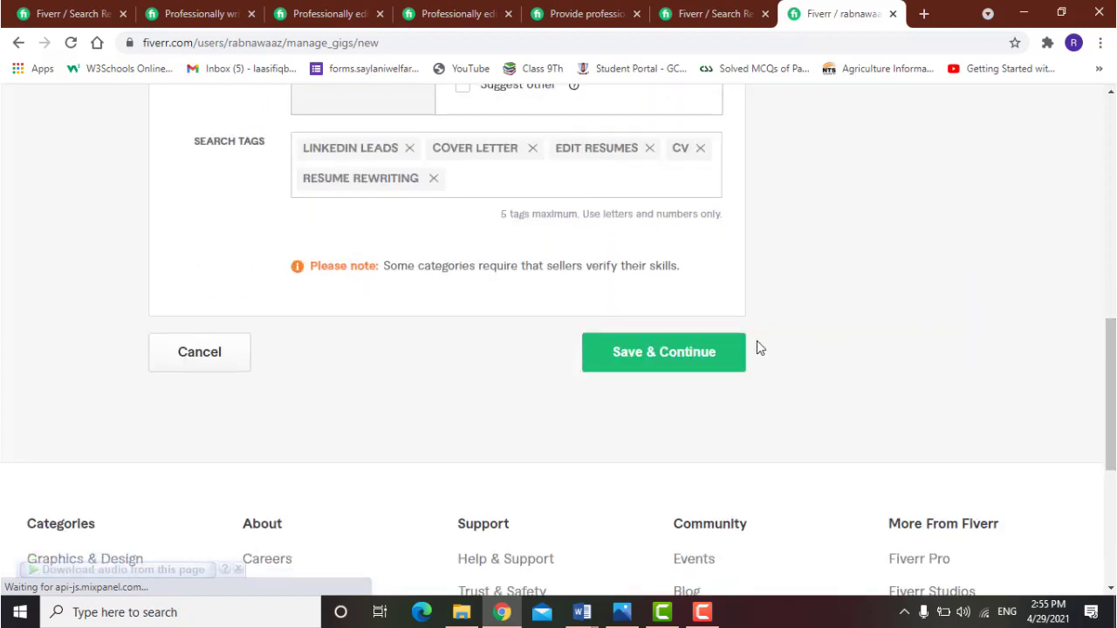
pyautogui.click(686, 351)
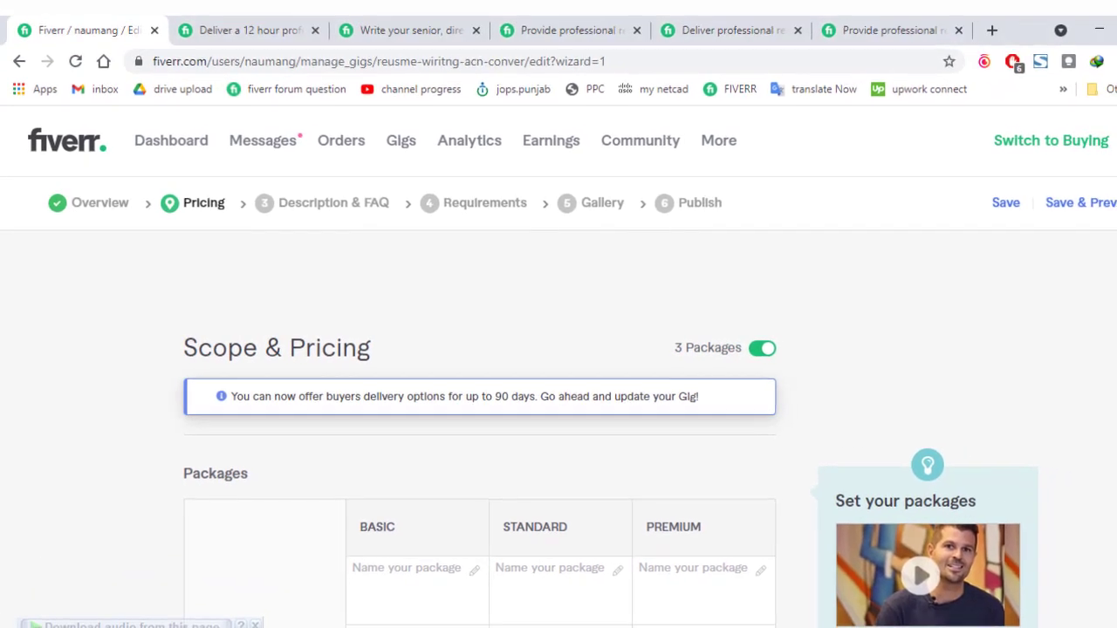
# Step: Switch the gig's 3 Packages option off and back on in Scope & Pricing
pyautogui.scroll(-2, 833, 295)
pyautogui.scroll(-1, 558, 366)
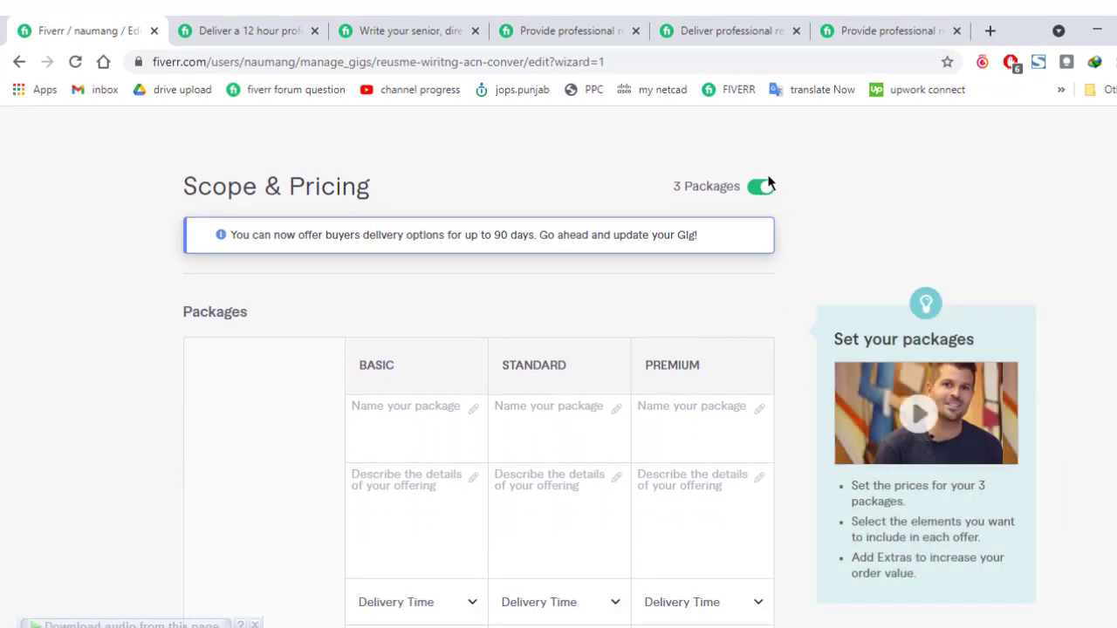
pyautogui.click(757, 187)
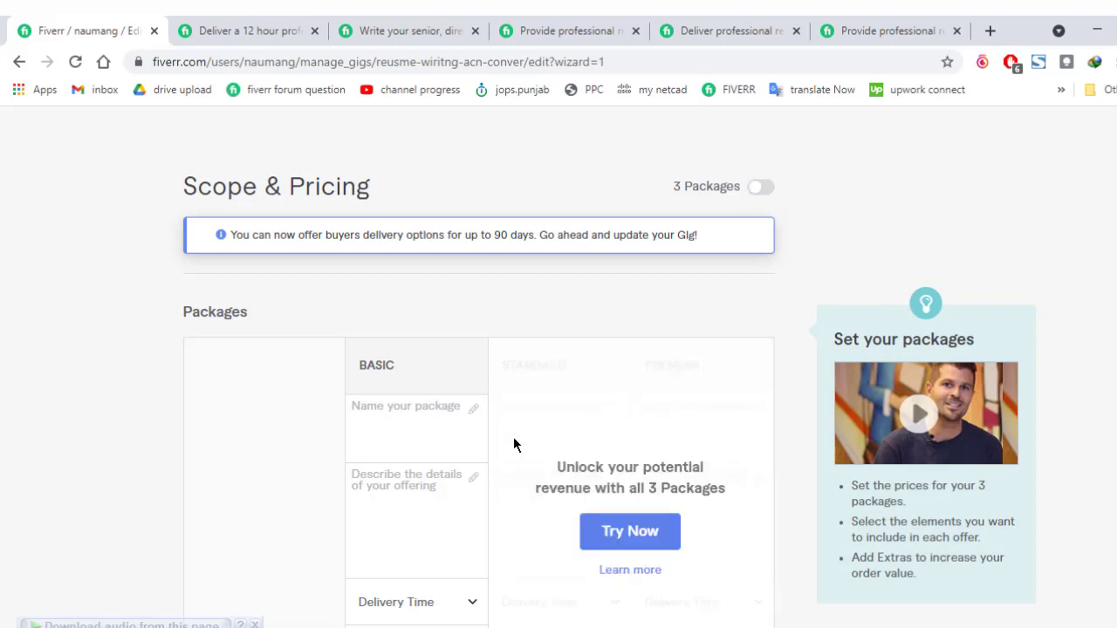
pyautogui.click(759, 187)
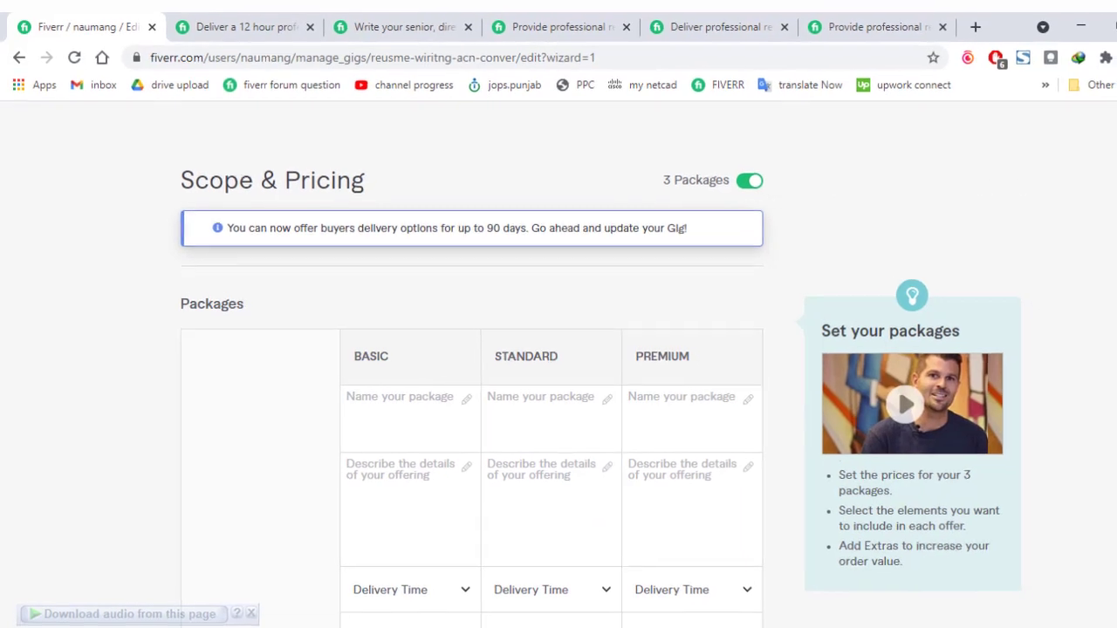
# Step: Examine the Basic, Standard and Premium packages of the competing 12-hour CV delivery gig, including their prices and included services
pyautogui.click(249, 18)
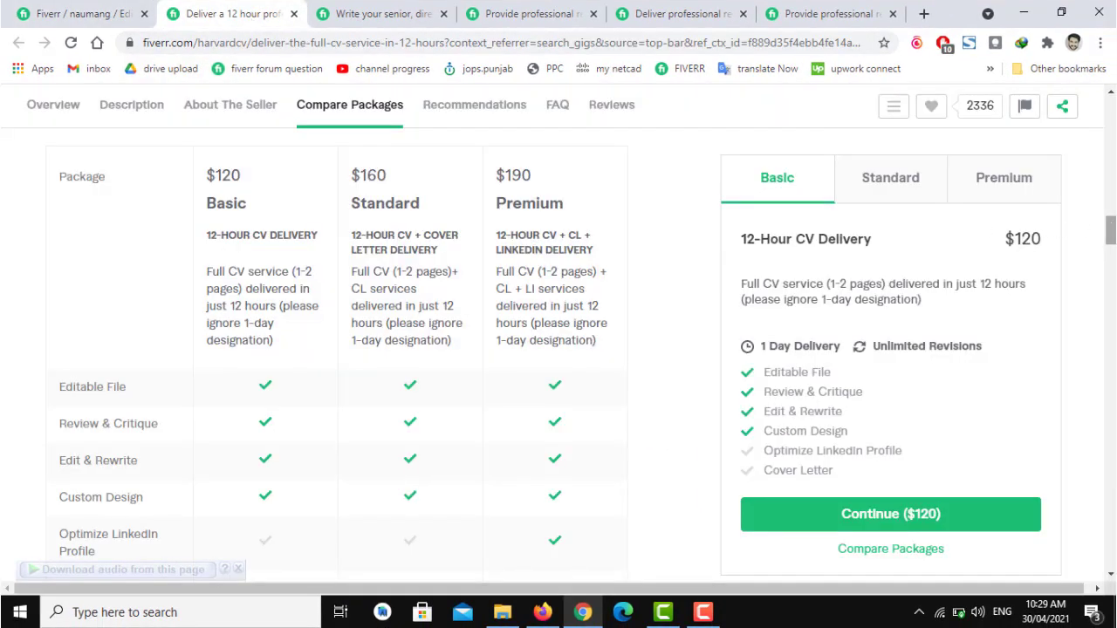
pyautogui.moveTo(1110, 232)
pyautogui.mouseDown()
pyautogui.moveTo(1111, 159)
pyautogui.moveTo(1111, 218)
pyautogui.mouseUp()
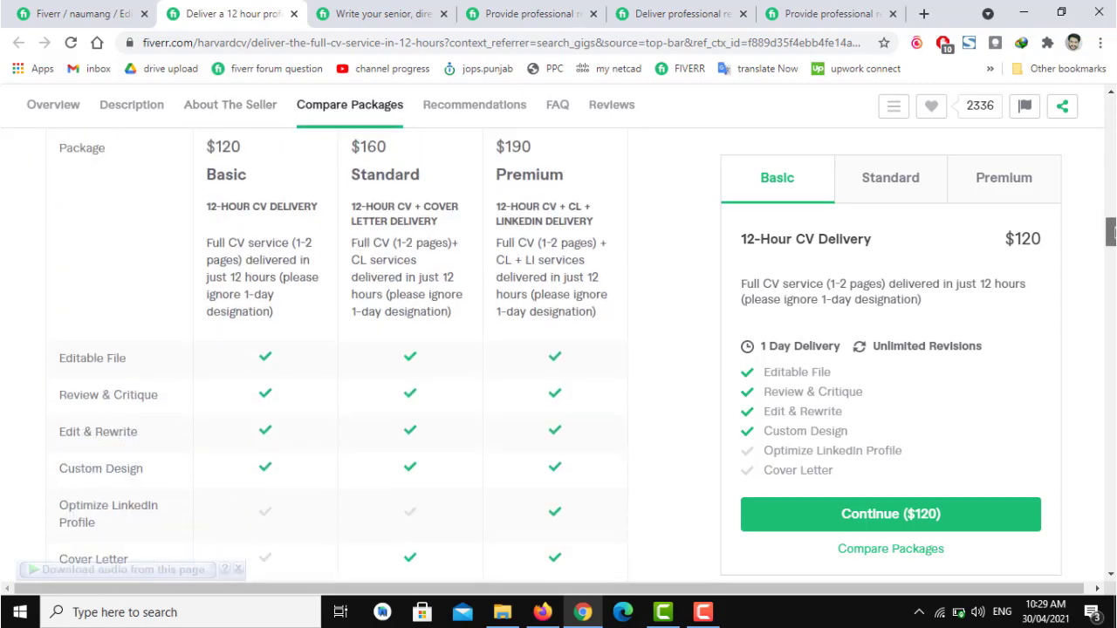
pyautogui.scroll(1, 558, 349)
pyautogui.moveTo(1114, 226); pyautogui.dragTo(1114, 230)
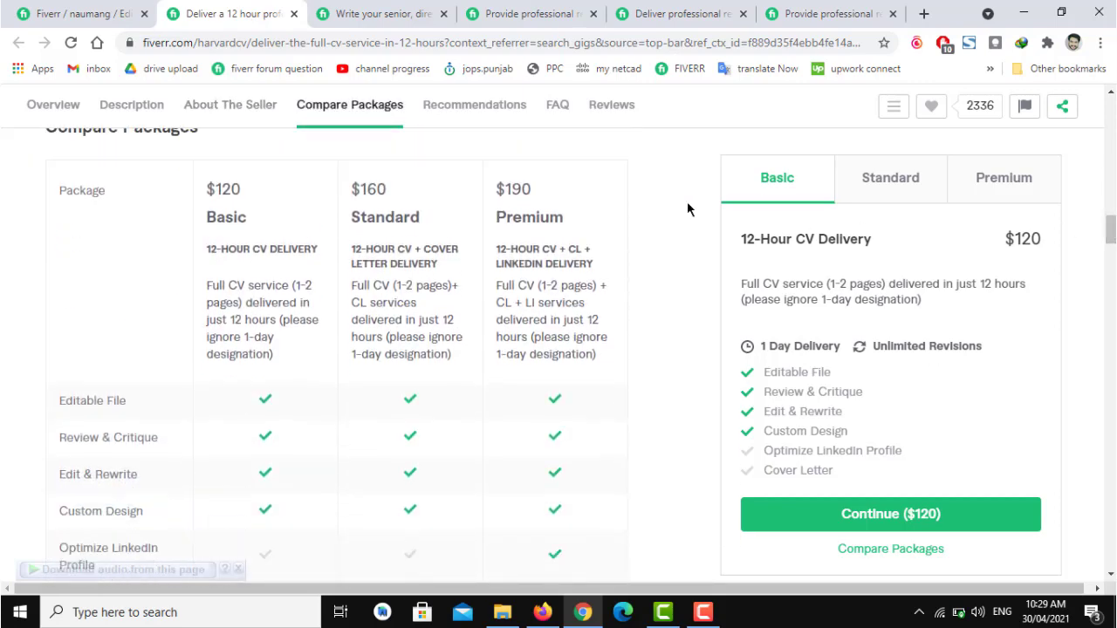
pyautogui.moveTo(248, 221); pyautogui.dragTo(226, 220)
pyautogui.click(358, 220)
pyautogui.moveTo(566, 217); pyautogui.dragTo(550, 217)
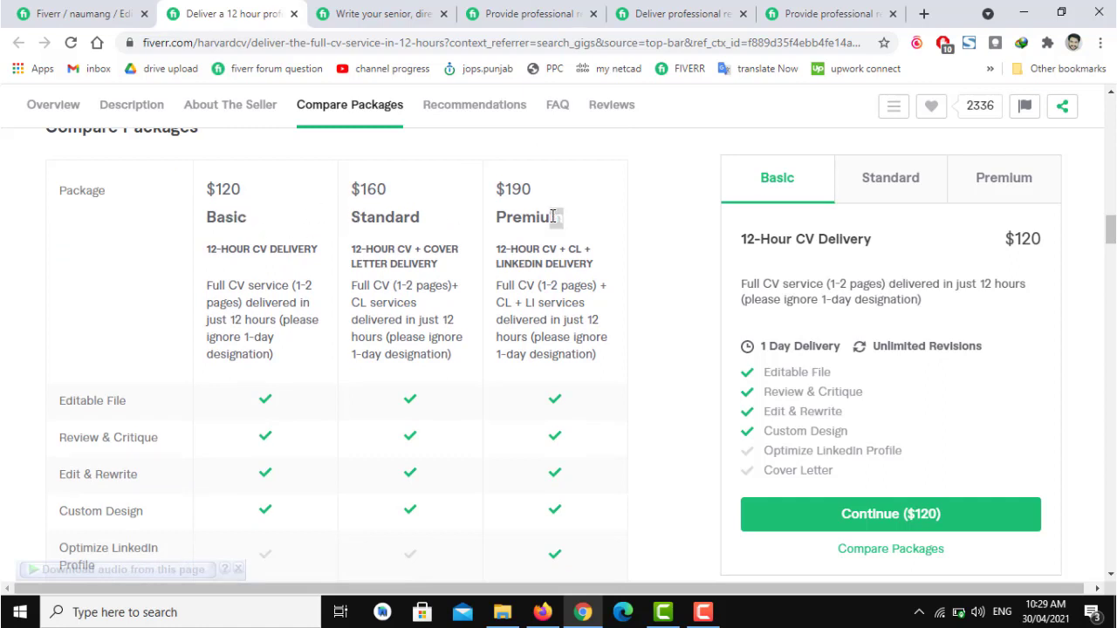
pyautogui.click(773, 194)
pyautogui.click(872, 204)
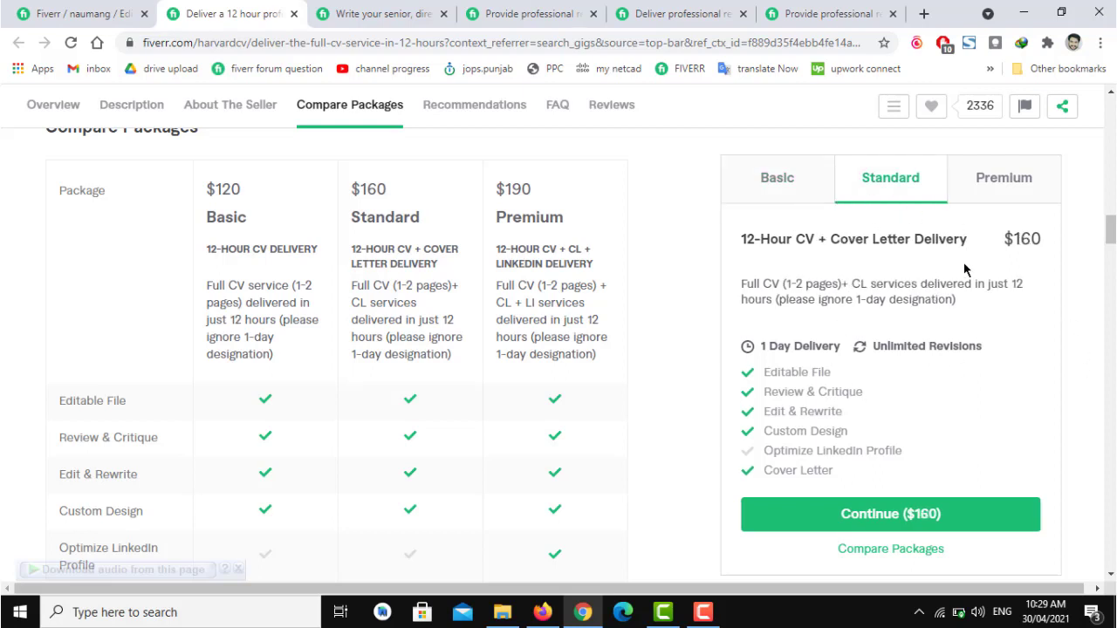
pyautogui.click(986, 185)
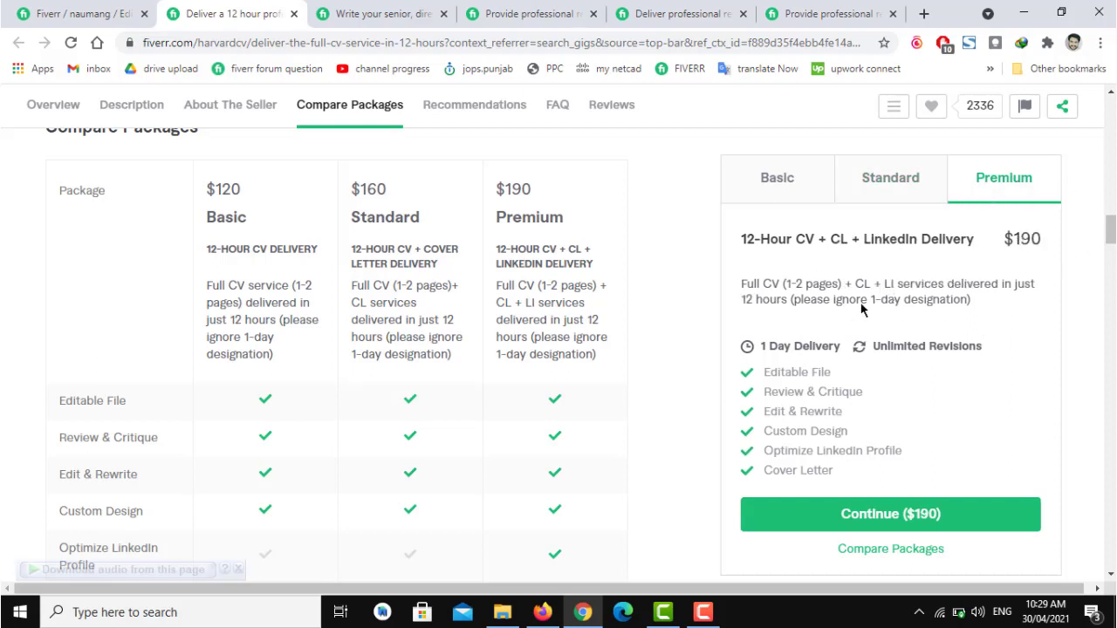
# Step: Review the package names, prices and contents of the other four competing resume gigs
pyautogui.click(383, 14)
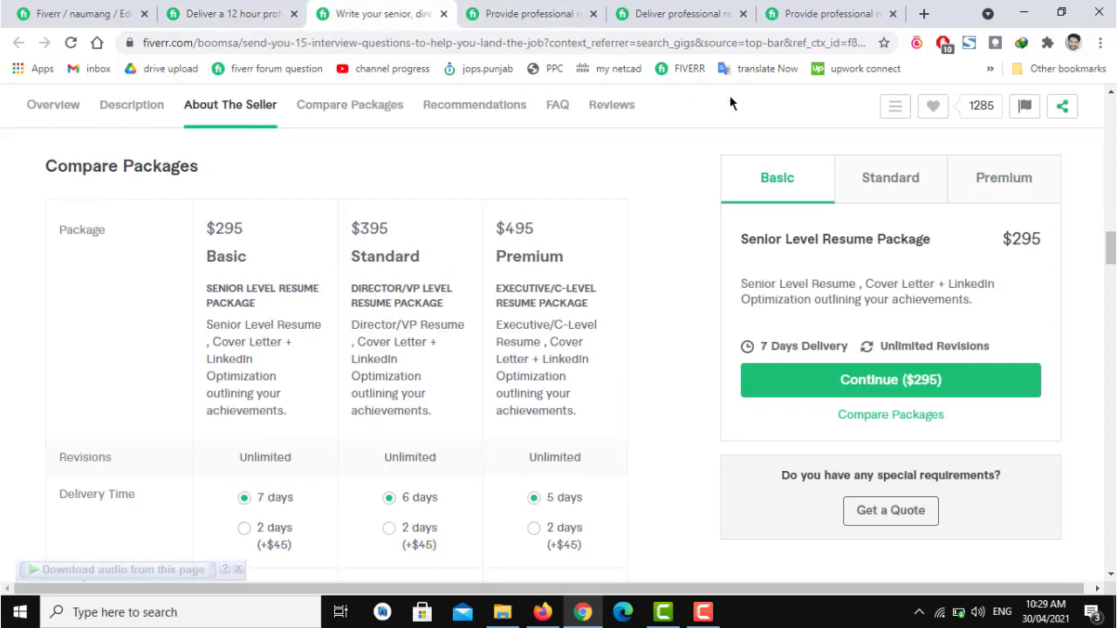
pyautogui.click(534, 13)
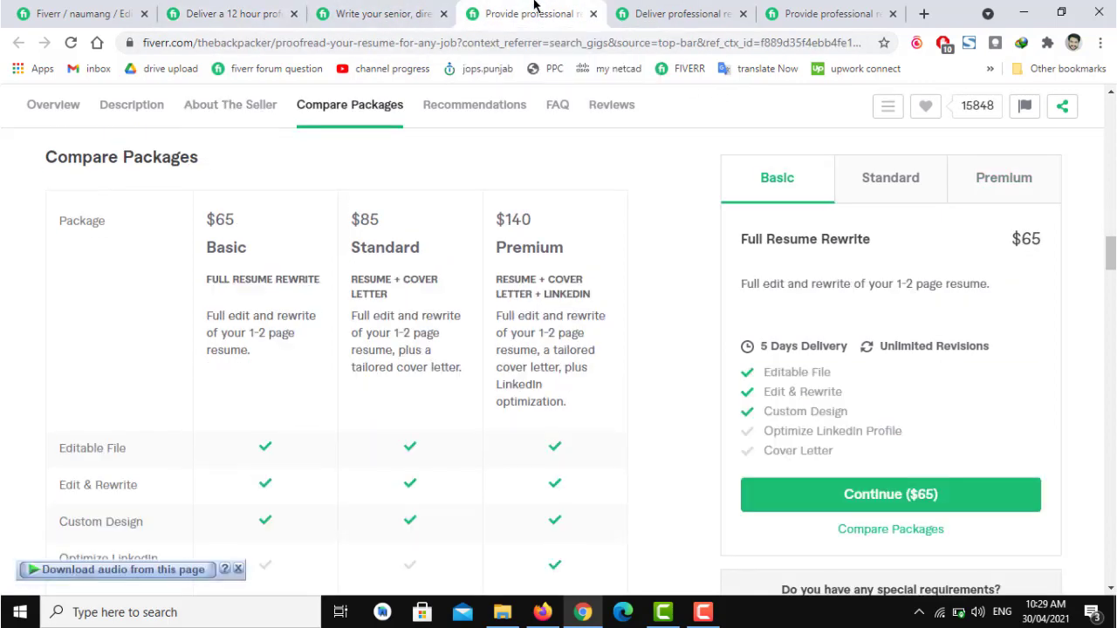
pyautogui.click(689, 12)
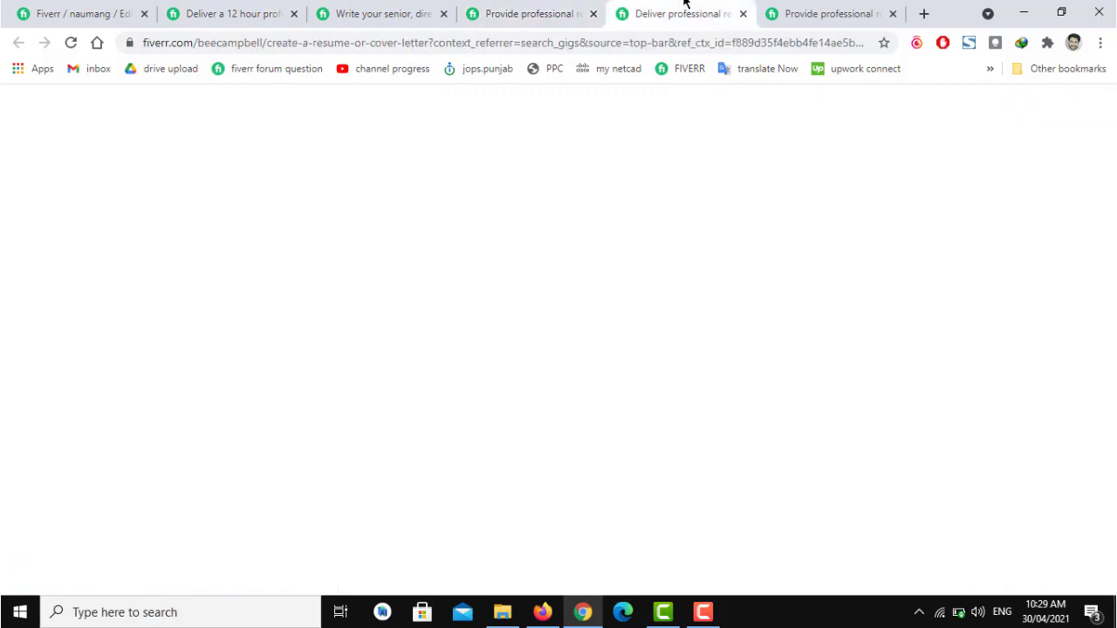
pyautogui.moveTo(1113, 117); pyautogui.dragTo(1114, 247)
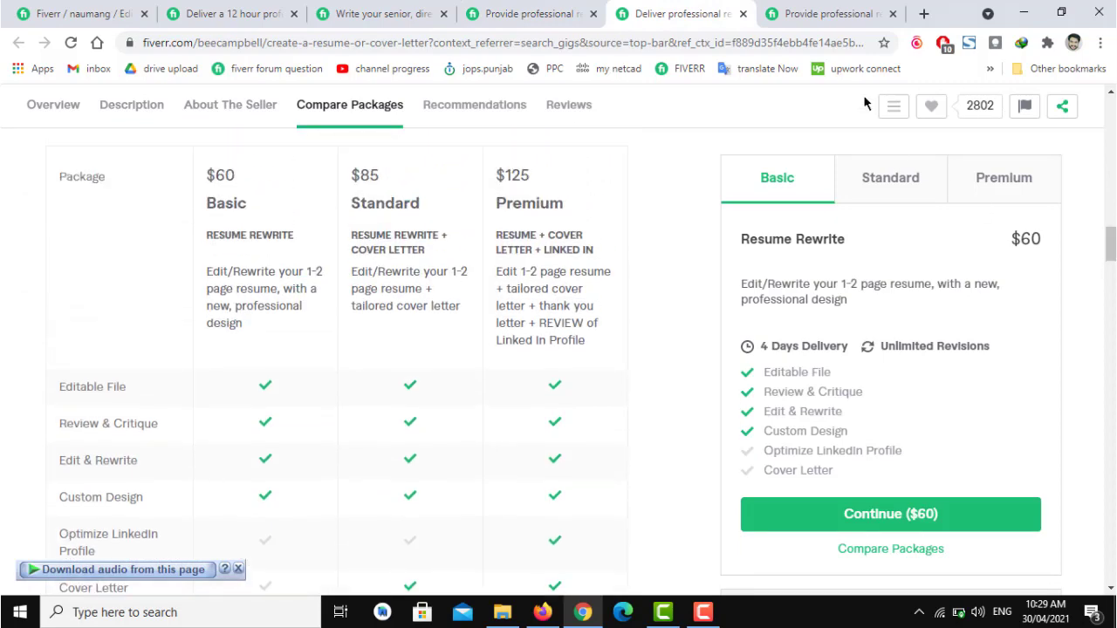
pyautogui.click(822, 26)
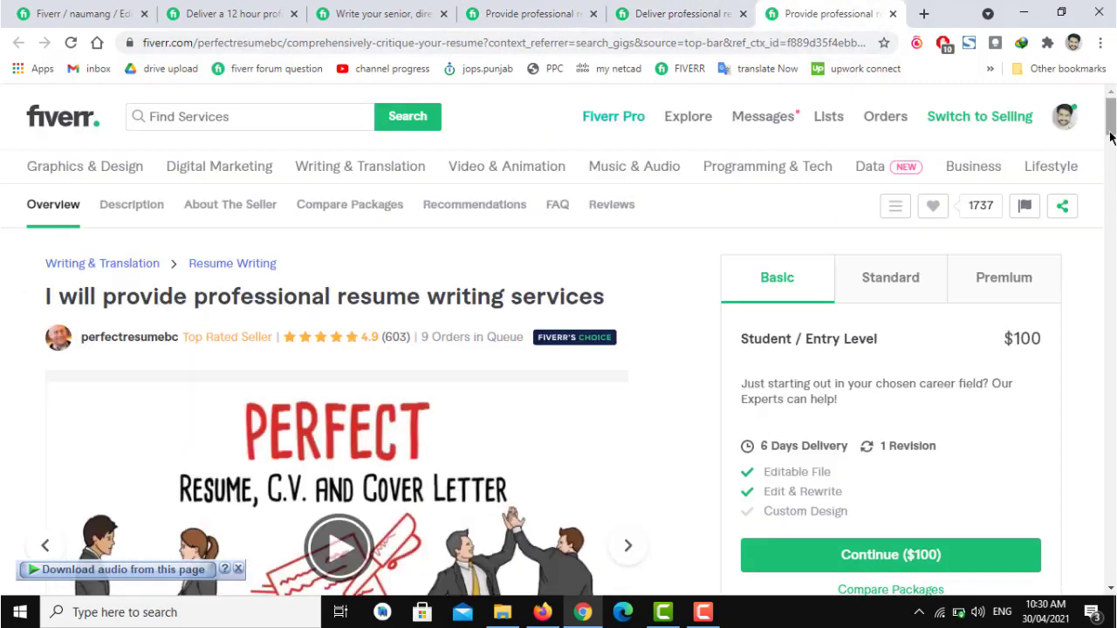
pyautogui.moveTo(1111, 131); pyautogui.dragTo(1105, 256)
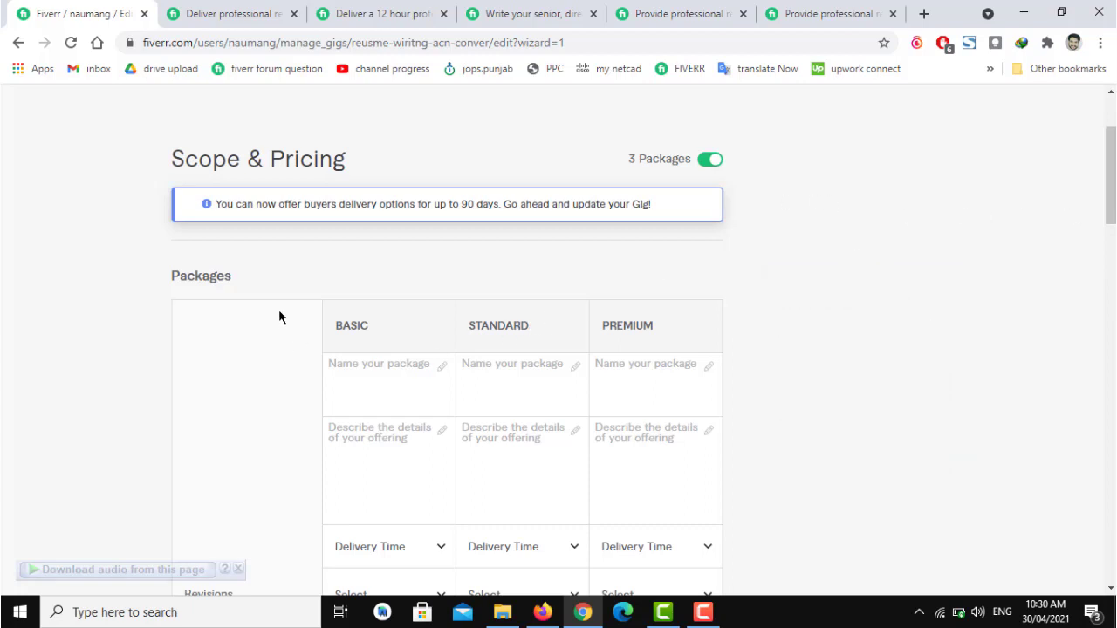
# Step: Look over the Basic, Standard and Premium name fields in the gig's own pricing form
pyautogui.moveTo(369, 329); pyautogui.dragTo(339, 327)
pyautogui.click(505, 329)
pyautogui.click(434, 394)
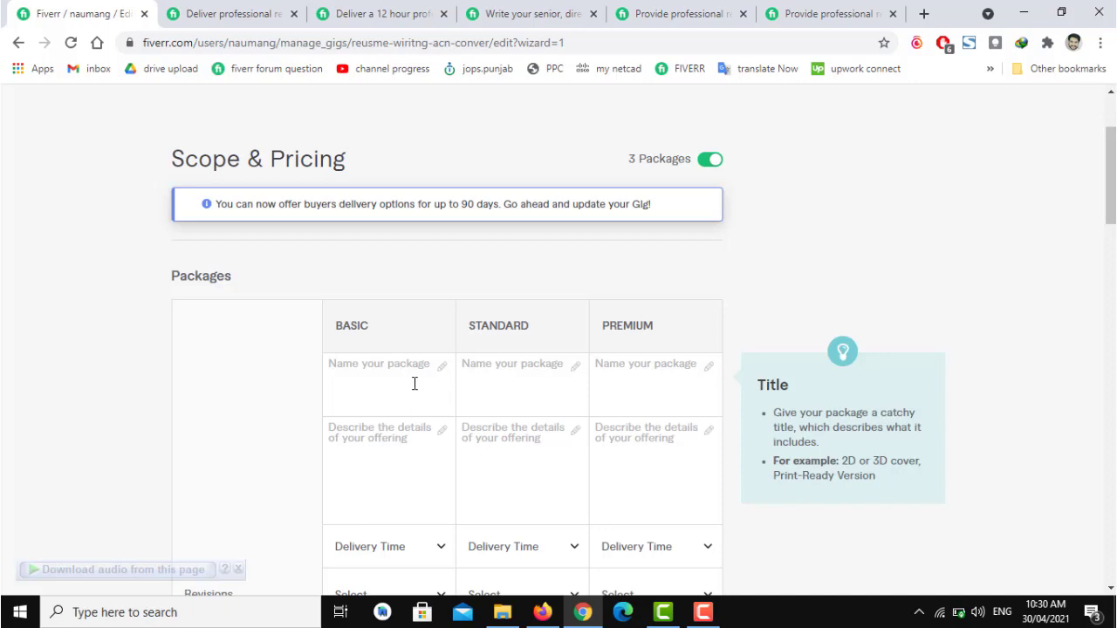
pyautogui.click(414, 384)
pyautogui.click(494, 380)
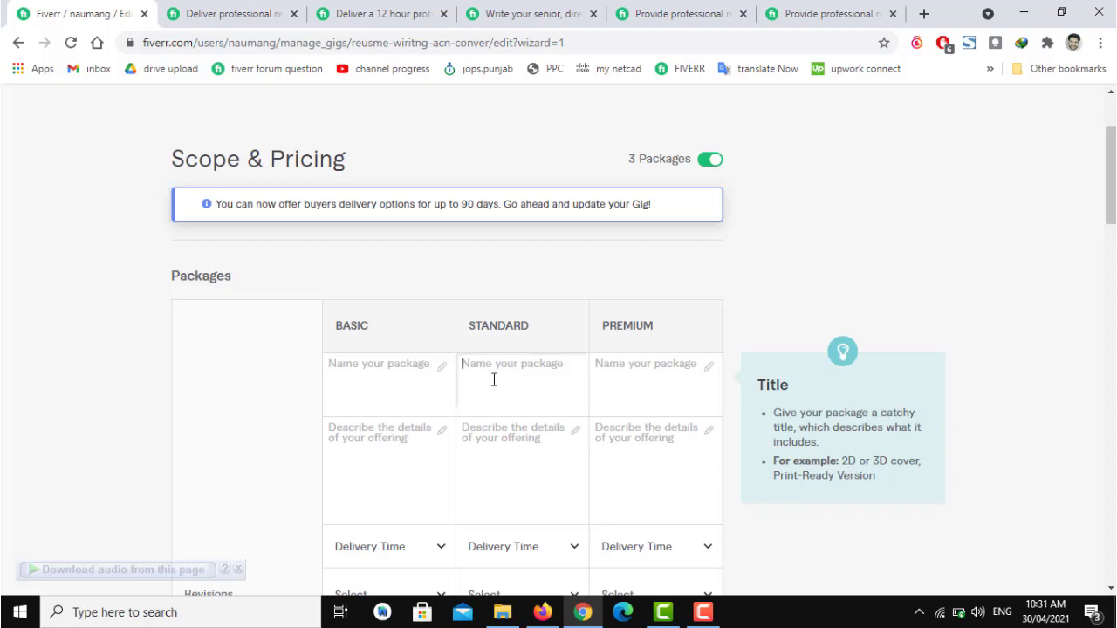
pyautogui.click(631, 384)
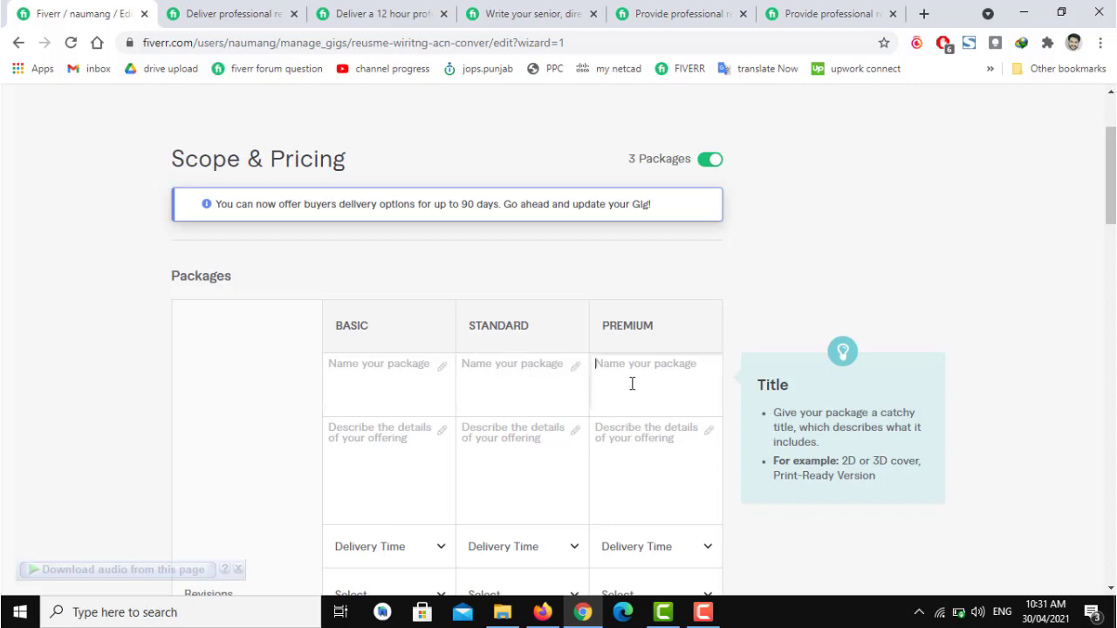
# Step: Copy "RESUME REWRITE" from the competing gig's Basic package and name the own Basic package "RESUME REWRITE+WRITE"
pyautogui.click(379, 393)
pyautogui.click(225, 14)
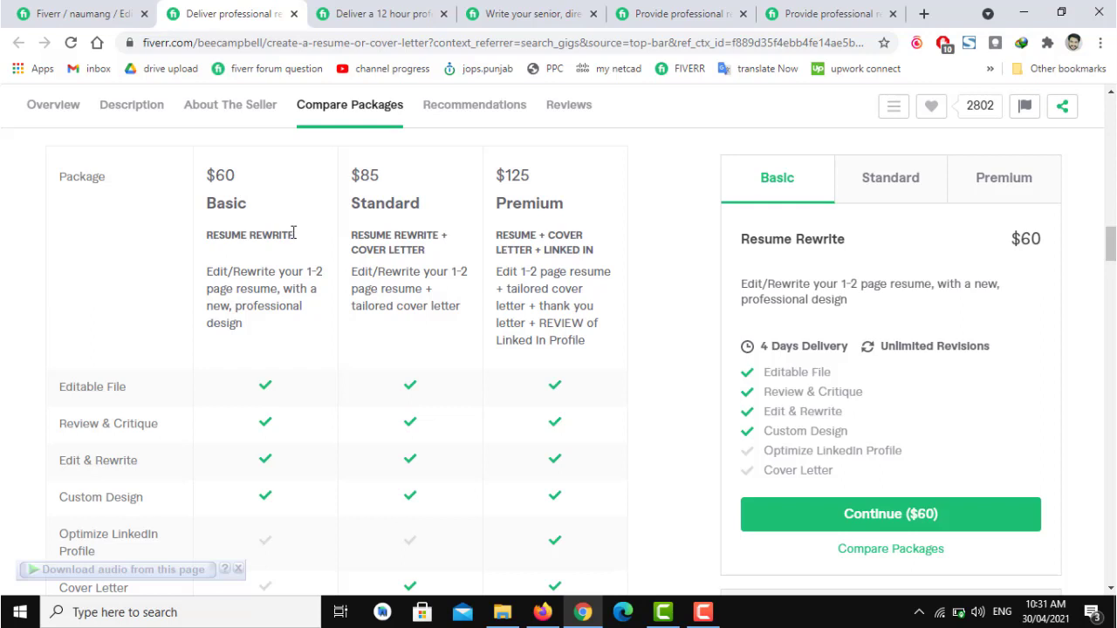
pyautogui.moveTo(293, 232); pyautogui.dragTo(202, 242)
pyautogui.hotkey('ctrl', 'c')
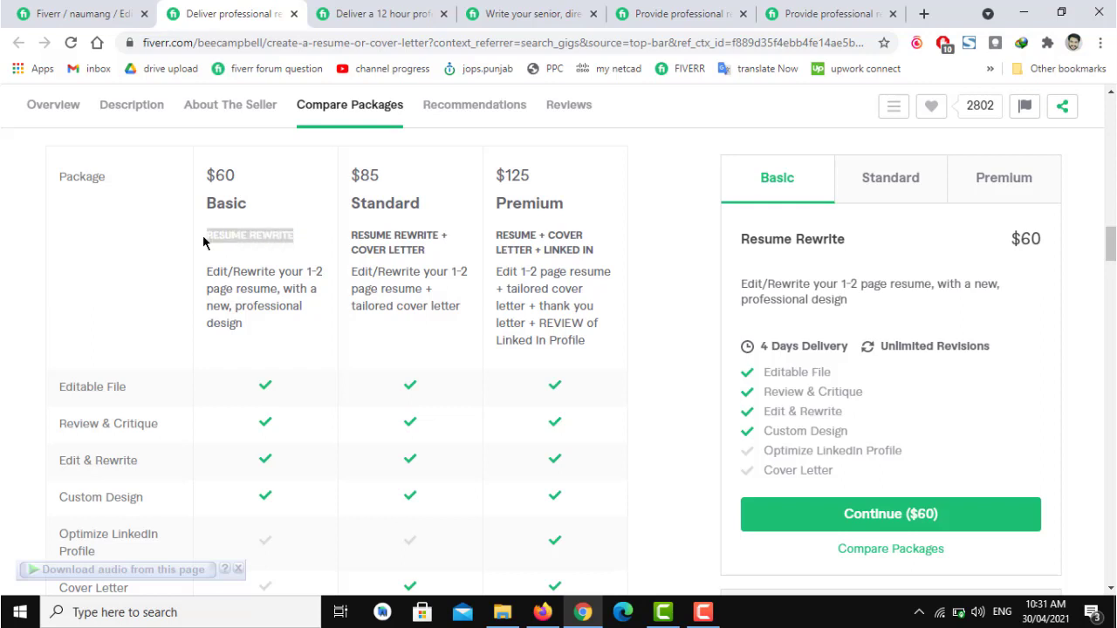
pyautogui.click(59, 10)
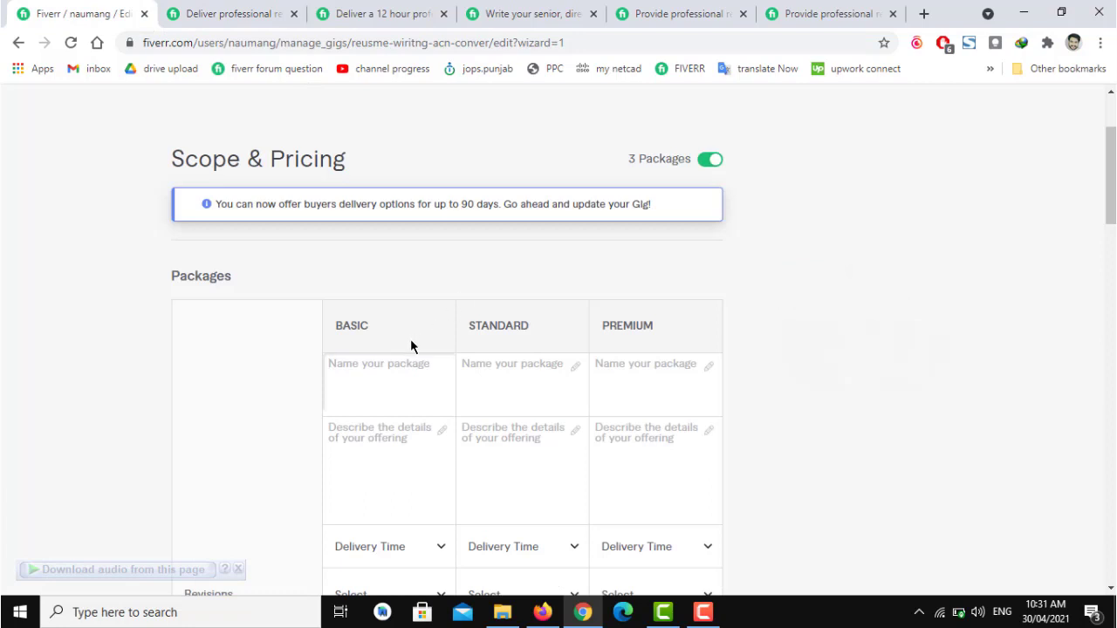
pyautogui.click(402, 384)
pyautogui.hotkey('ctrl', 'v')
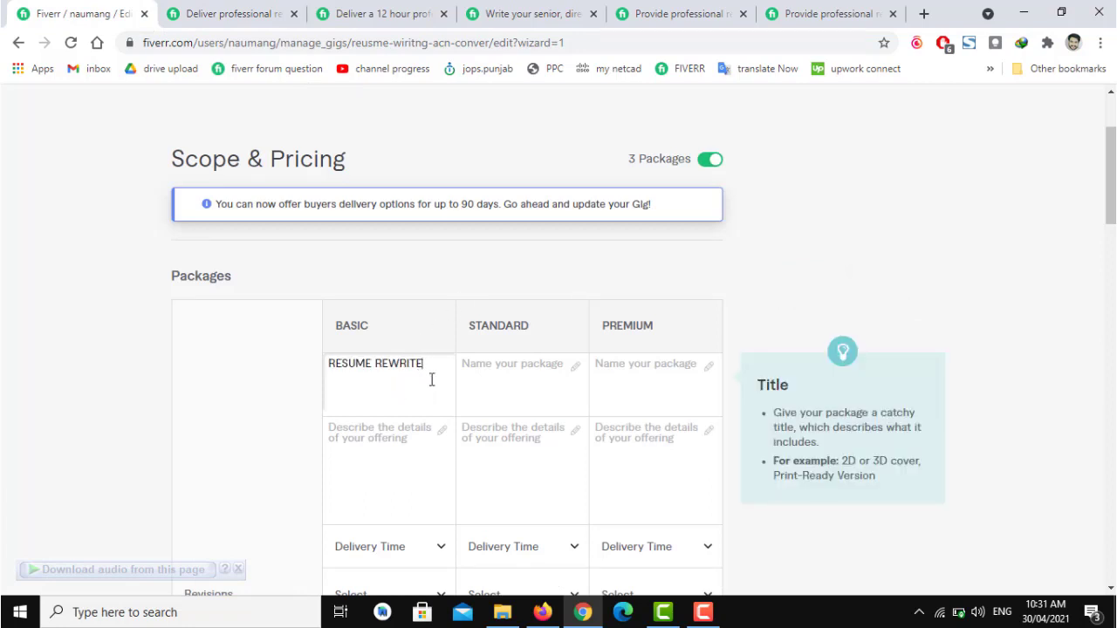
pyautogui.write('+w')
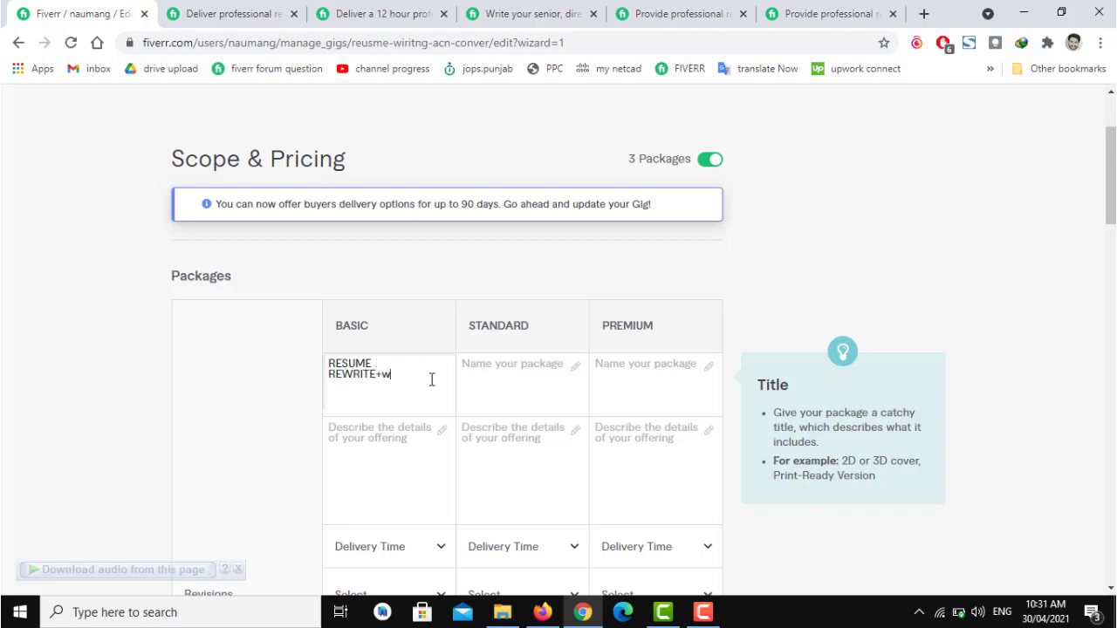
pyautogui.press('BackSpace')
pyautogui.write('WRITE')
# Step: Copy the competing gig's Standard package title and name the own Standard package "RESUME REWRITE + COVER LETTER"
pyautogui.click(501, 366)
pyautogui.click(186, 11)
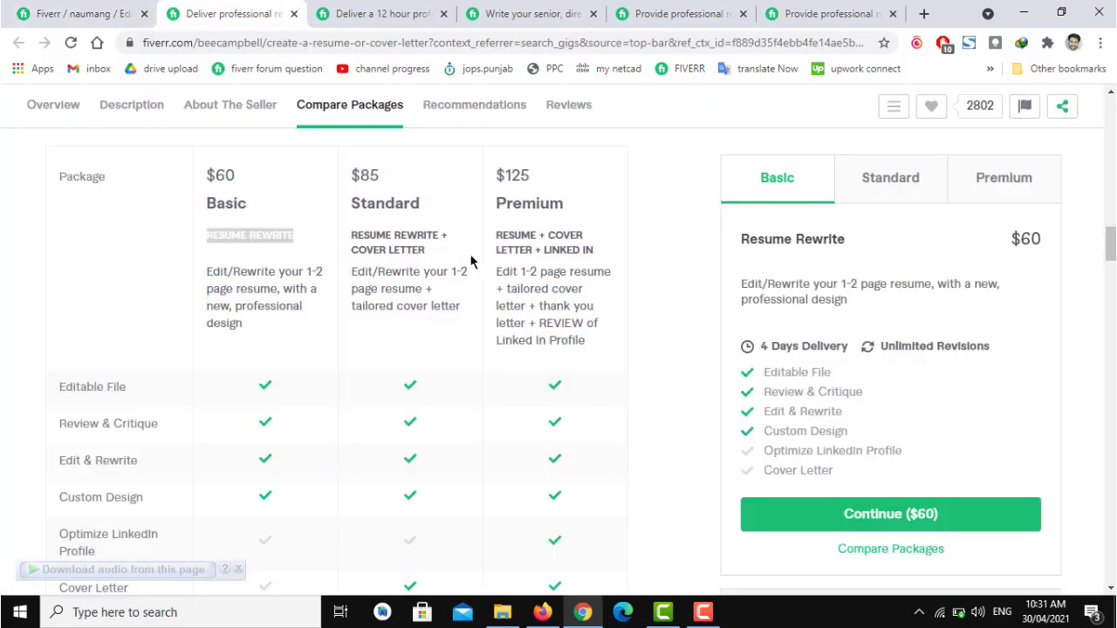
pyautogui.moveTo(428, 254); pyautogui.dragTo(351, 247)
pyautogui.hotkey('ctrl', 'c')
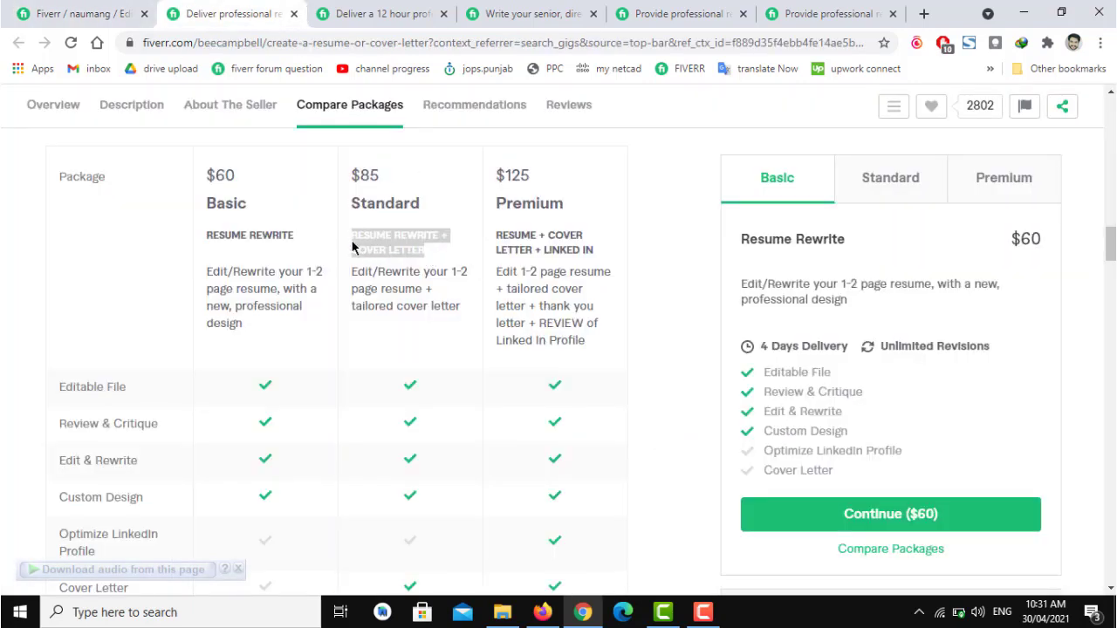
pyautogui.click(52, 13)
pyautogui.click(556, 366)
pyautogui.hotkey('ctrl', 'v')
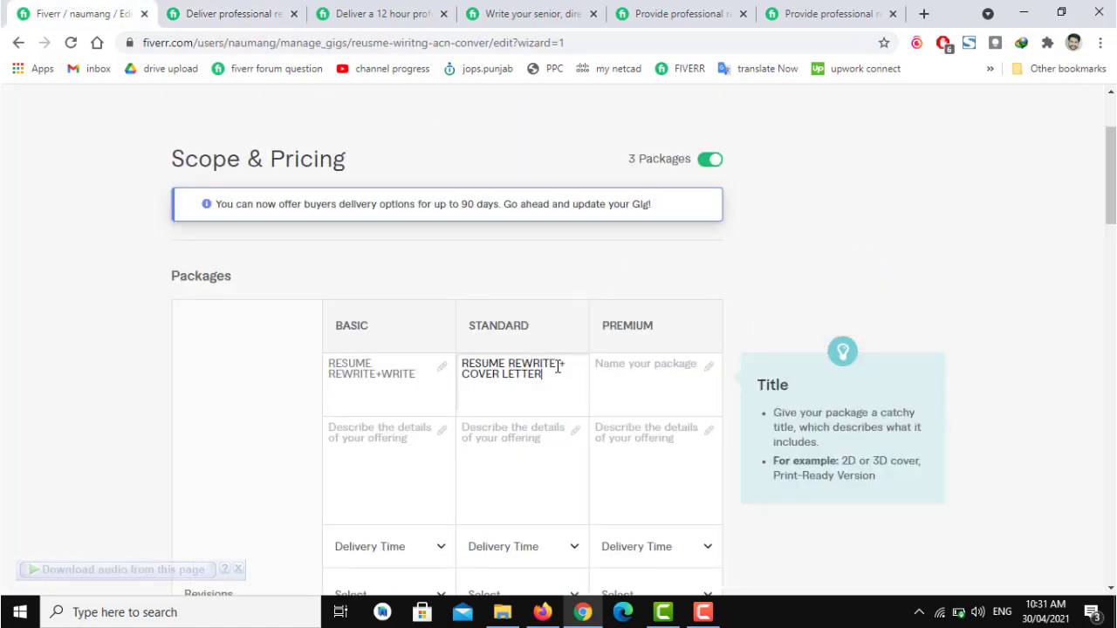
# Step: Copy the competing gig's Premium package title and name the own Premium package "RESUME + COVER LETTER + LINKED IN"
pyautogui.click(233, 13)
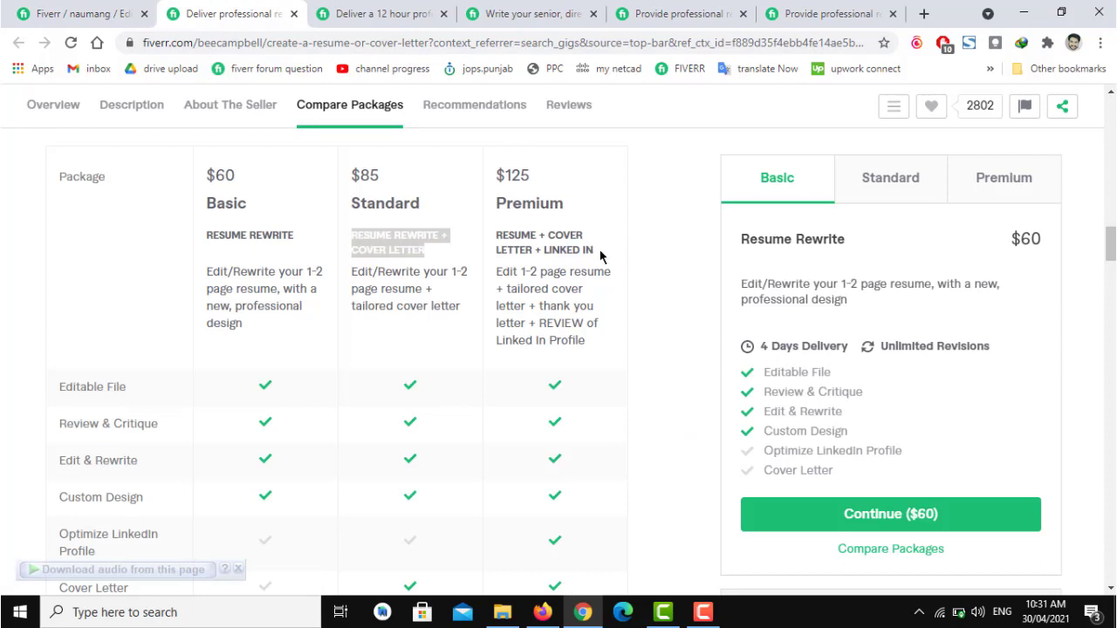
pyautogui.moveTo(600, 256); pyautogui.dragTo(490, 246)
pyautogui.hotkey('ctrl', 'c')
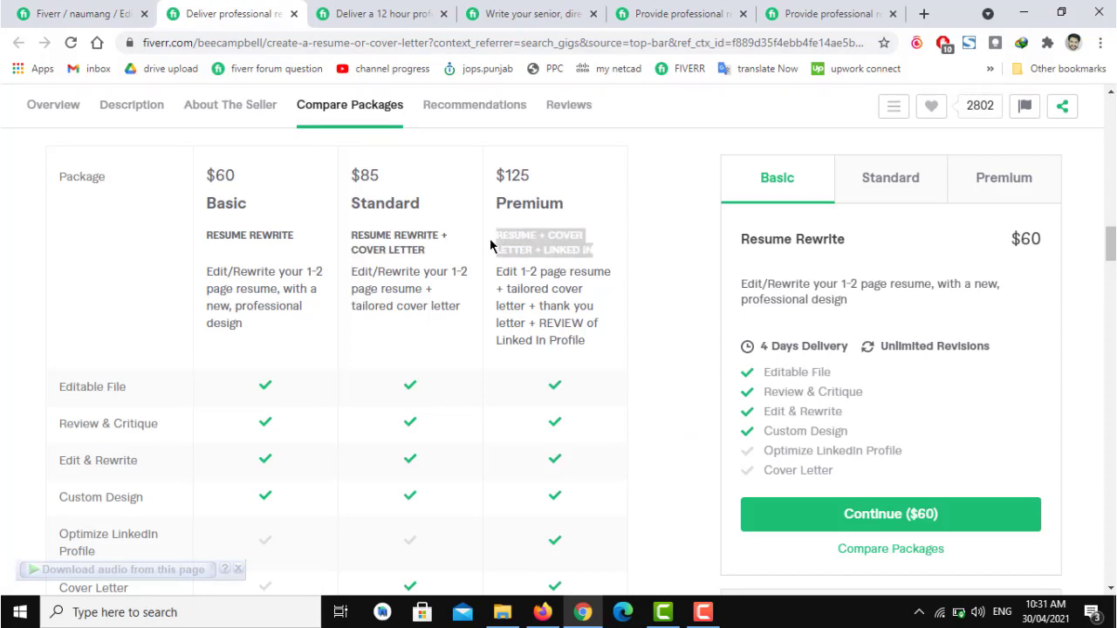
pyautogui.click(111, 12)
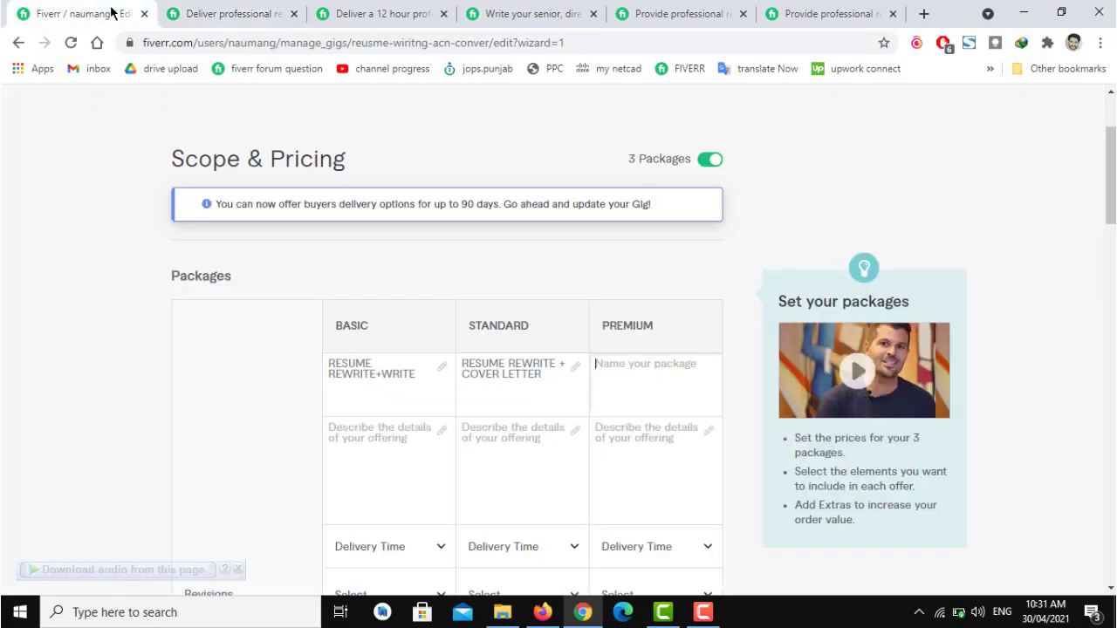
pyautogui.click(672, 360)
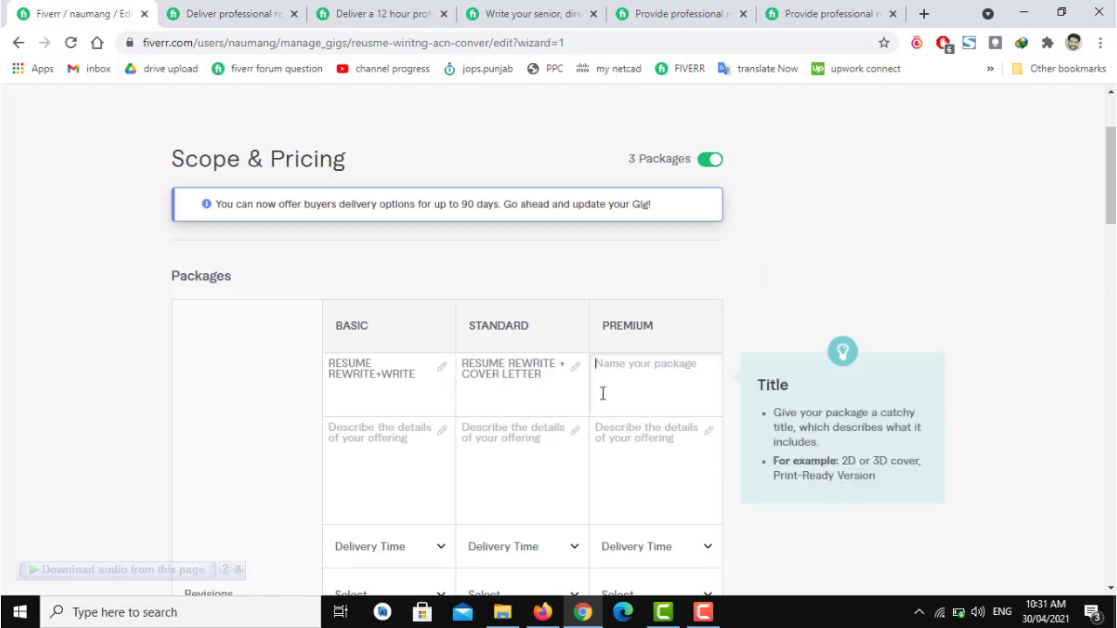
pyautogui.hotkey('ctrl', 'v')
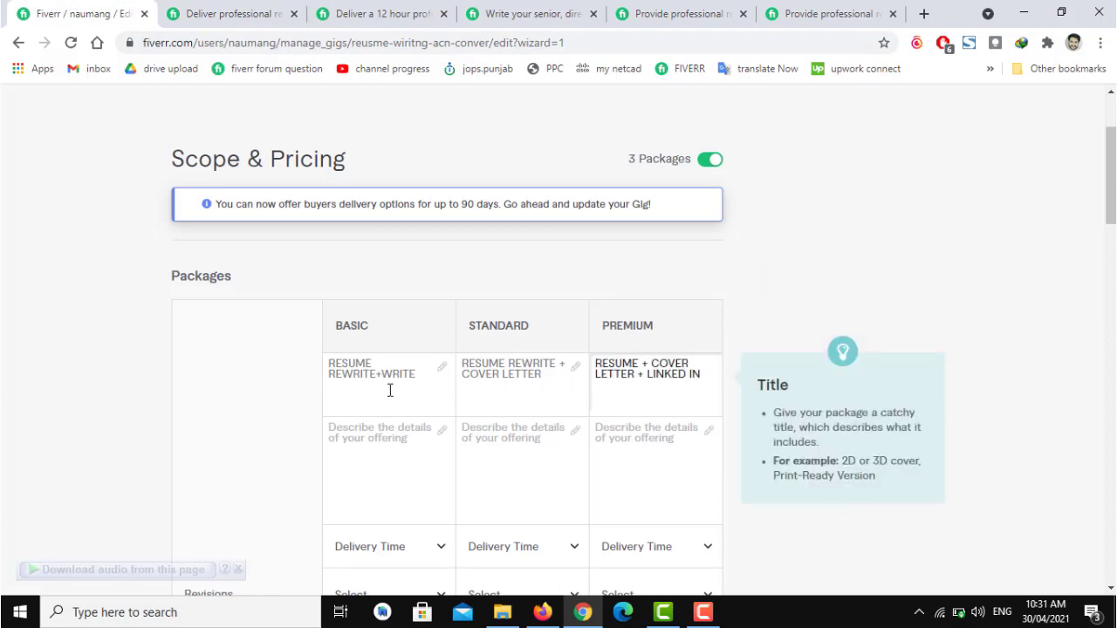
# Step: Review the names entered for the Basic, Standard and Premium packages
pyautogui.moveTo(414, 401); pyautogui.dragTo(287, 349)
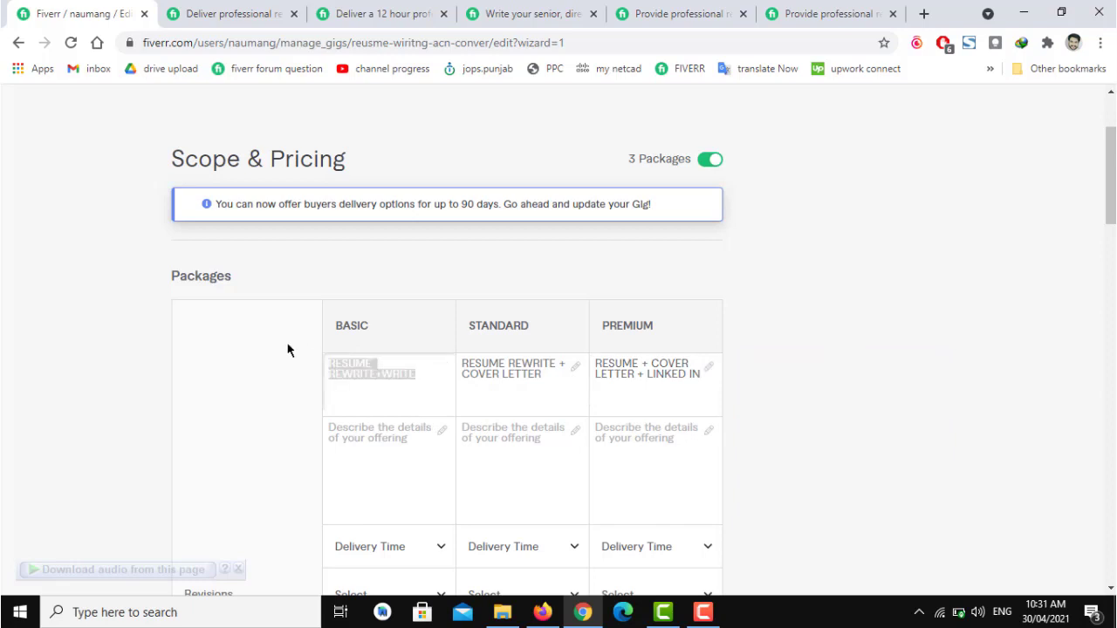
pyautogui.moveTo(536, 392); pyautogui.dragTo(459, 357)
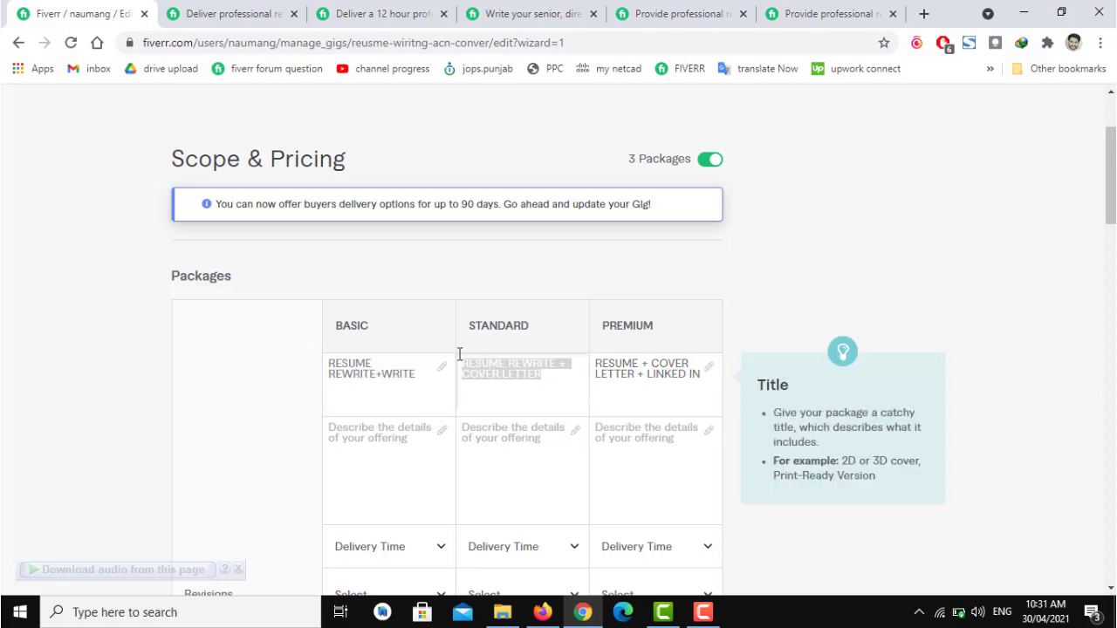
pyautogui.moveTo(705, 392); pyautogui.dragTo(611, 362)
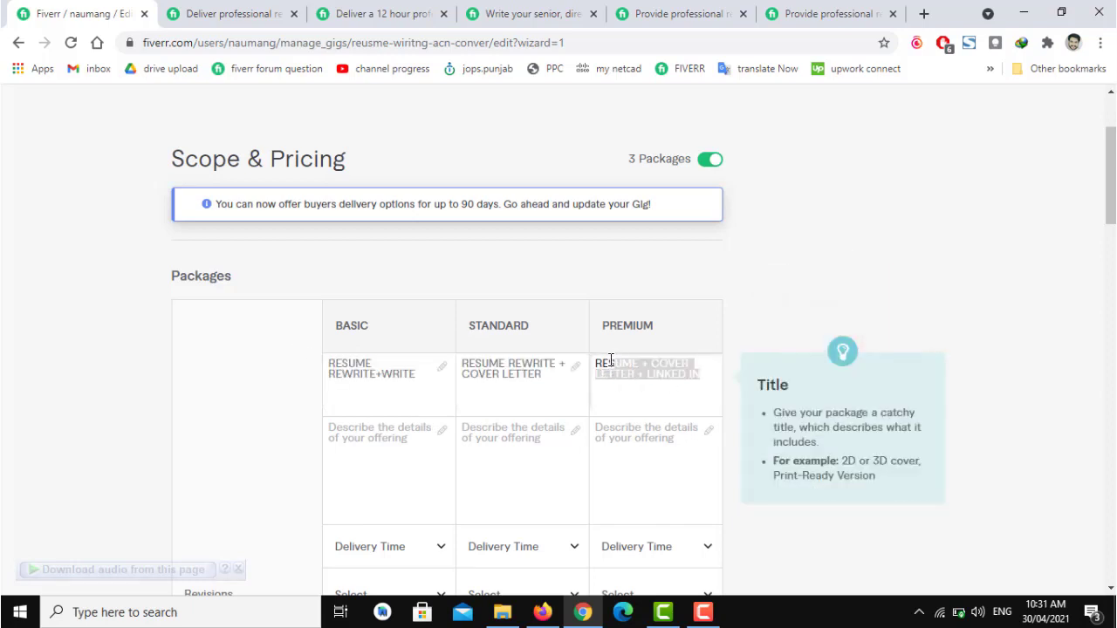
# Step: Copy the Basic package description from the reference resume gig into the Basic package's description in the gig editor
pyautogui.click(391, 491)
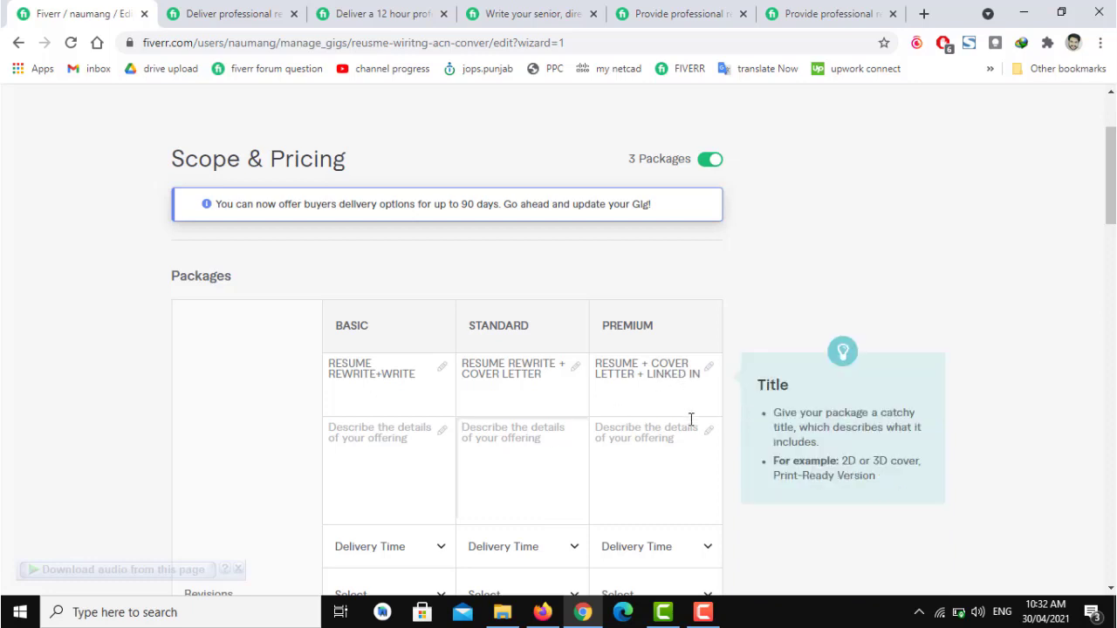
pyautogui.click(655, 433)
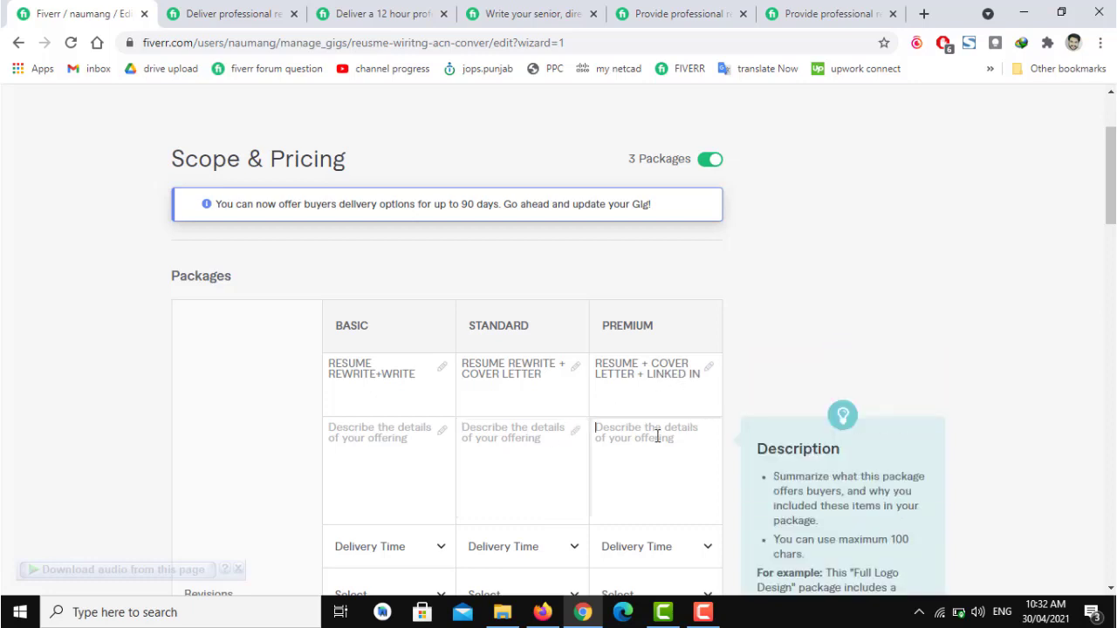
pyautogui.click(398, 459)
pyautogui.click(196, 17)
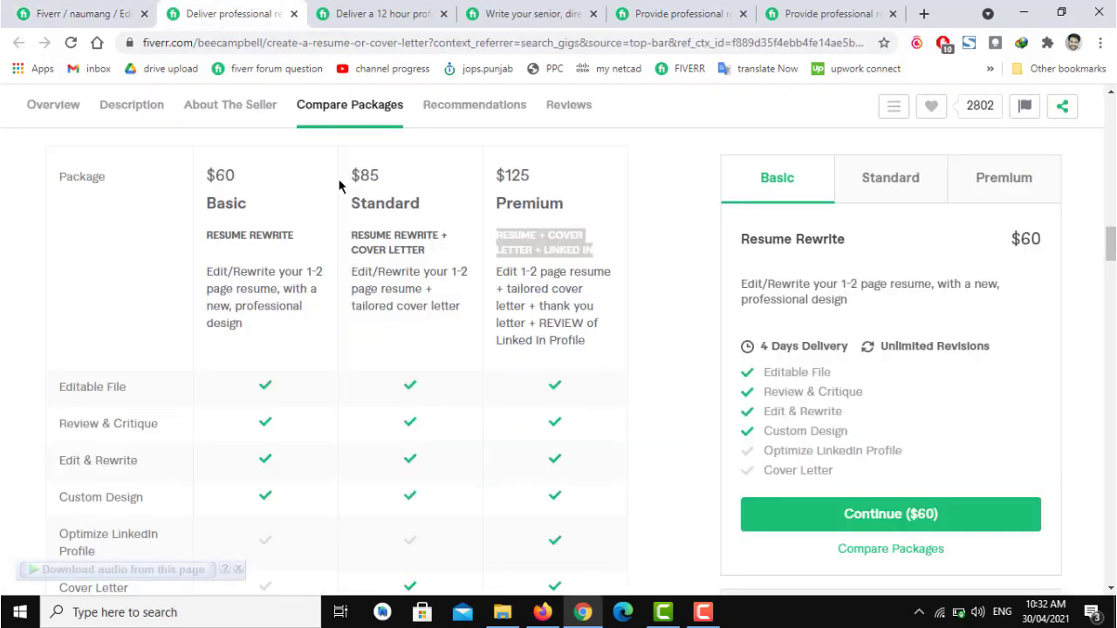
pyautogui.moveTo(224, 300); pyautogui.dragTo(207, 273)
pyautogui.hotkey('ctrl', 'c')
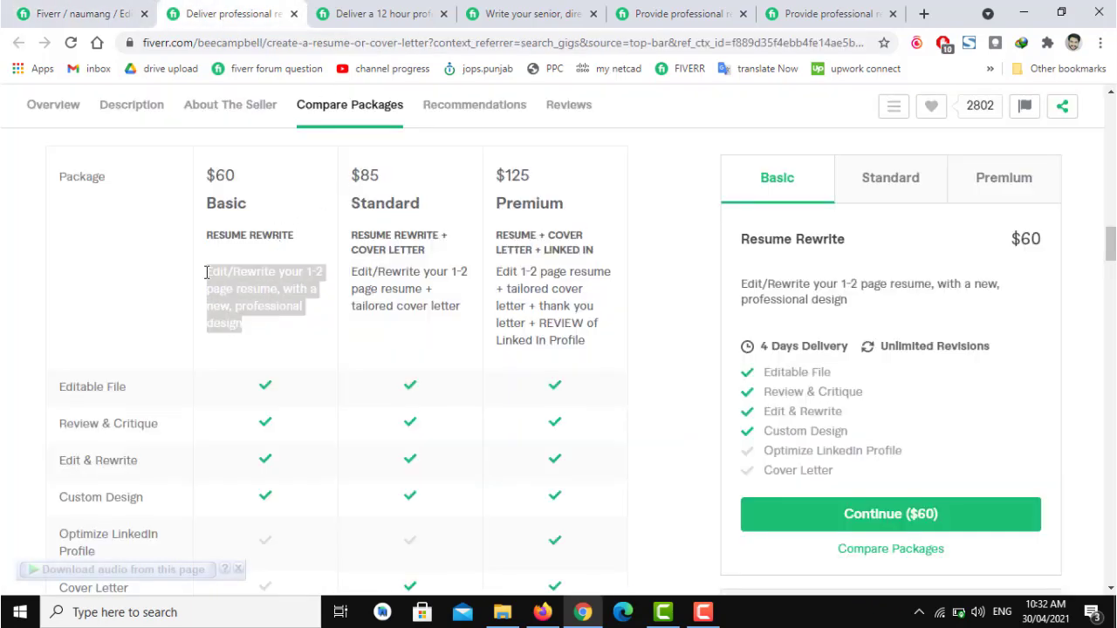
pyautogui.click(86, 12)
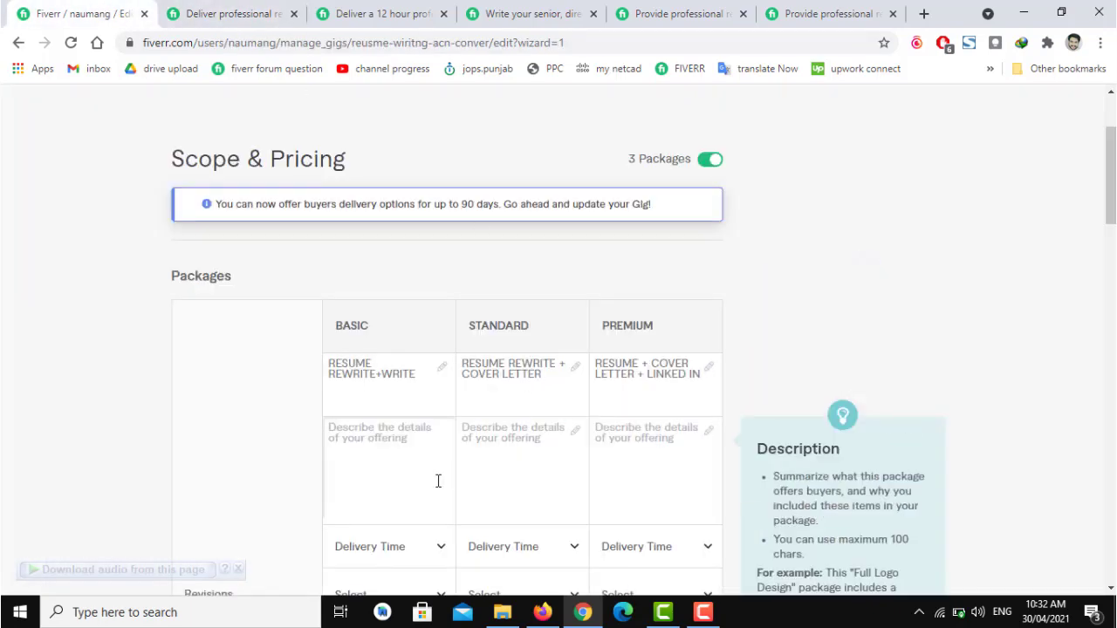
pyautogui.hotkey('ctrl', 'v')
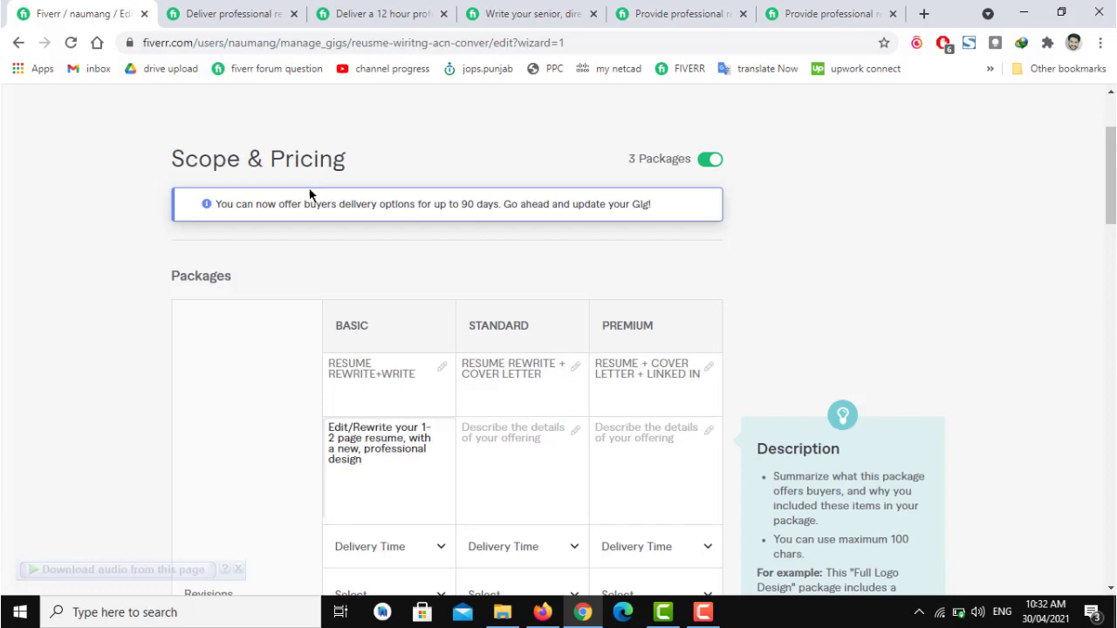
# Step: Fill the Standard package's description with the reference gig's "Edit/Rewrite your 1-2 page resume + tailored cover letter" text
pyautogui.click(177, 7)
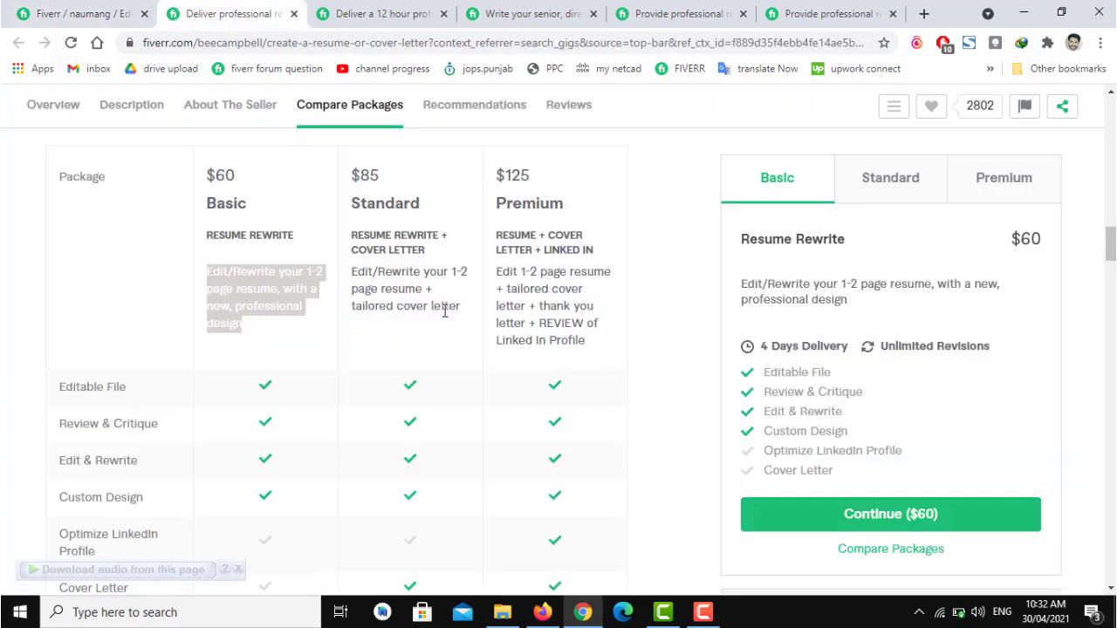
pyautogui.moveTo(462, 307); pyautogui.dragTo(347, 284)
pyautogui.hotkey('ctrl', 'c')
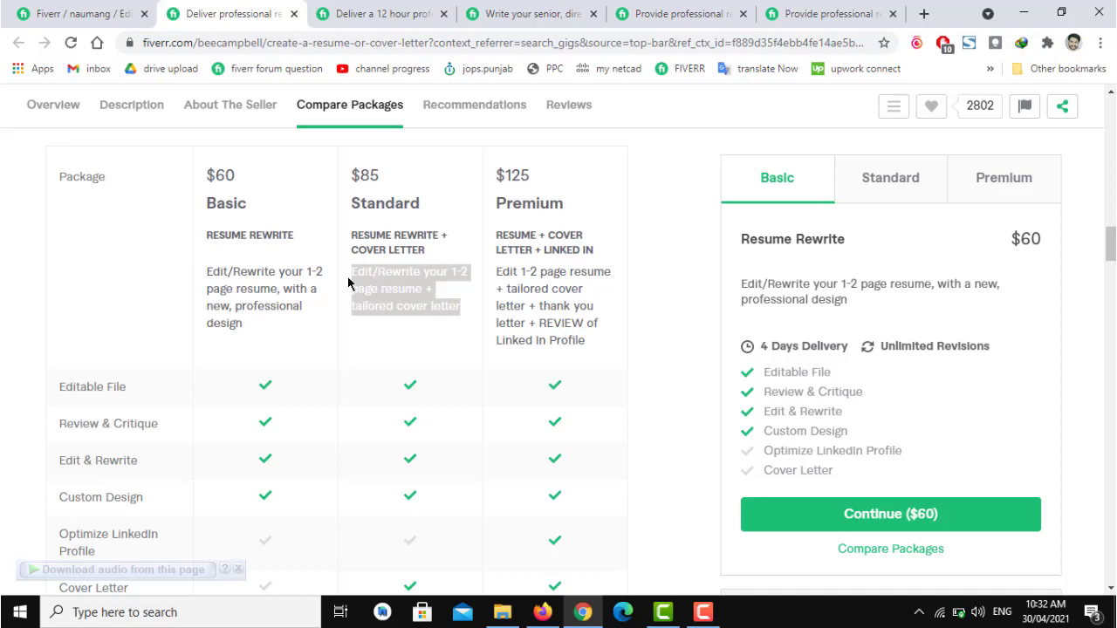
pyautogui.click(44, 13)
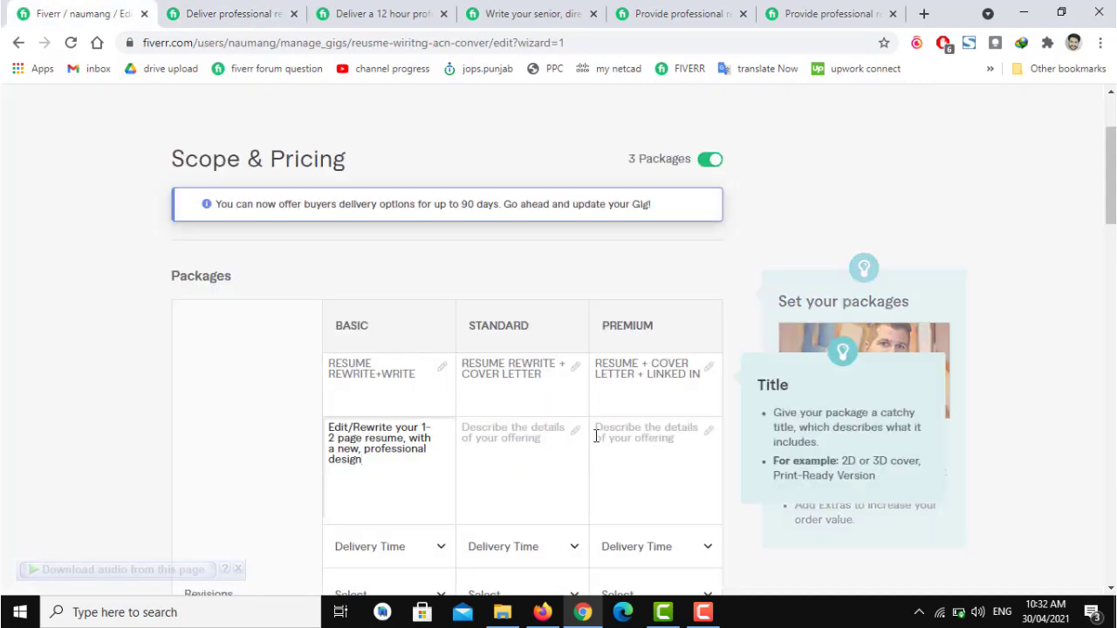
pyautogui.click(505, 450)
pyautogui.hotkey('ctrl', 'v')
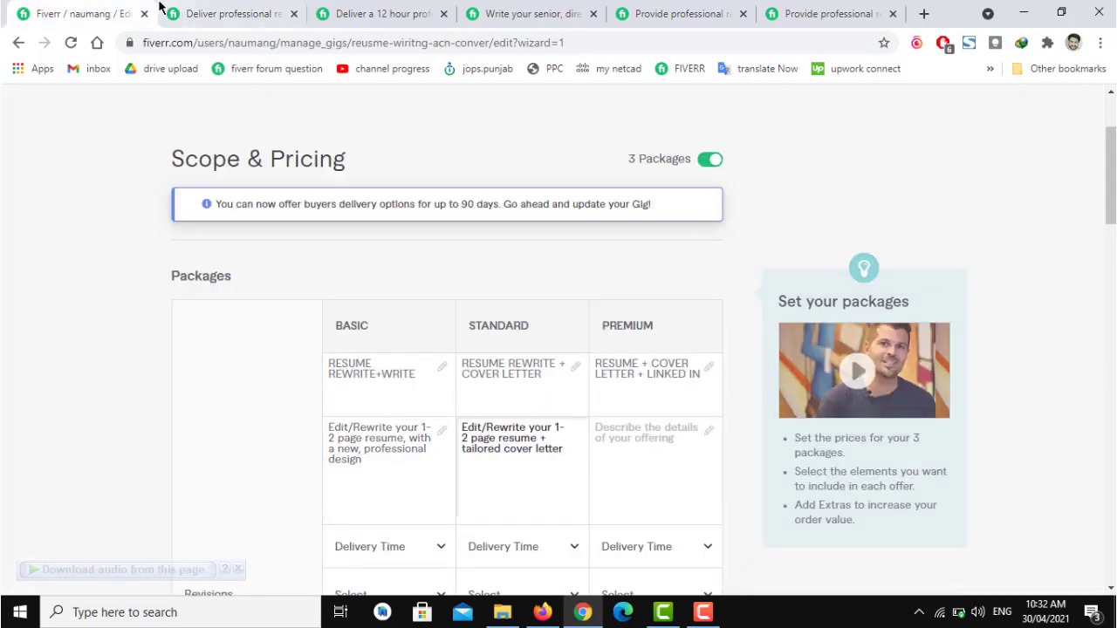
# Step: Copy the reference gig's Premium description, covering resume, cover letter, thank you letter and Linked In review, into the Premium package
pyautogui.click(194, 14)
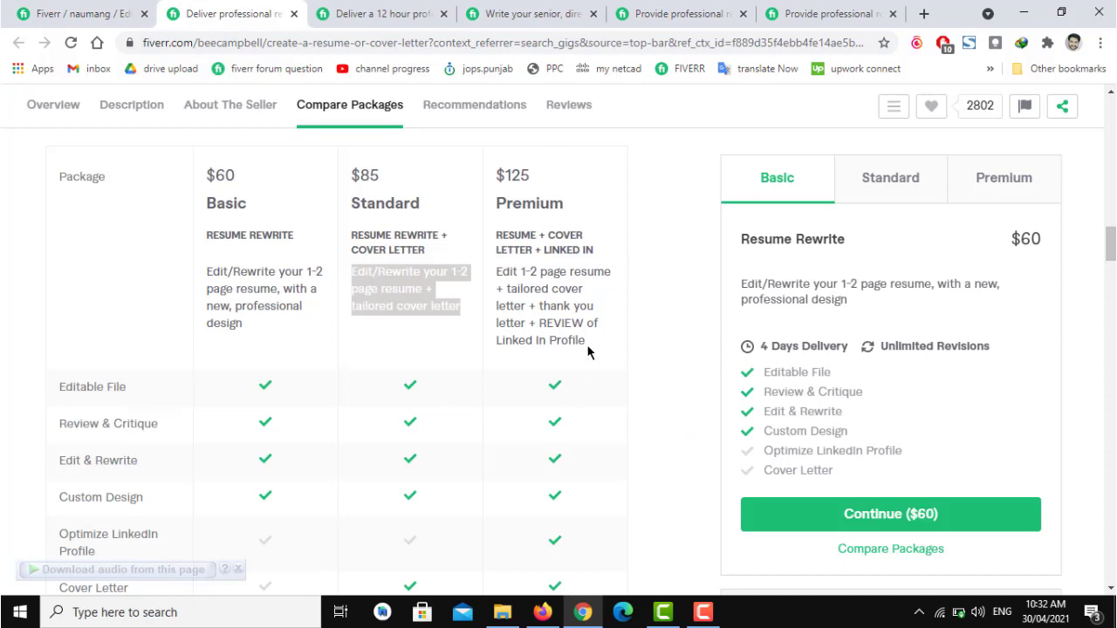
pyautogui.moveTo(586, 343); pyautogui.dragTo(498, 276)
pyautogui.hotkey('ctrl', 'c')
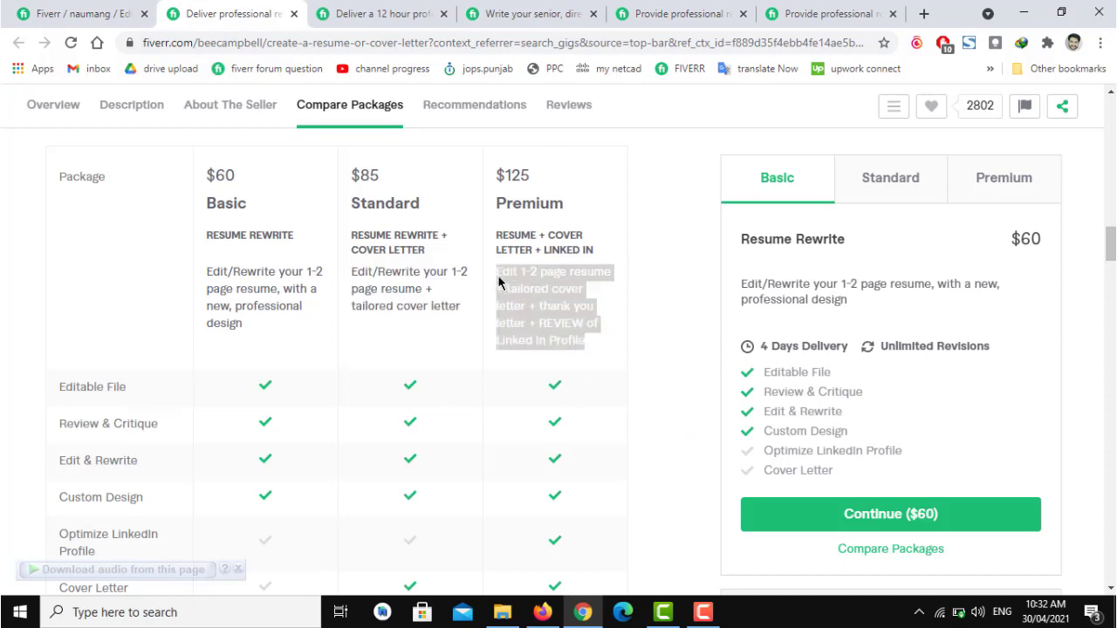
pyautogui.click(74, 10)
pyautogui.click(655, 451)
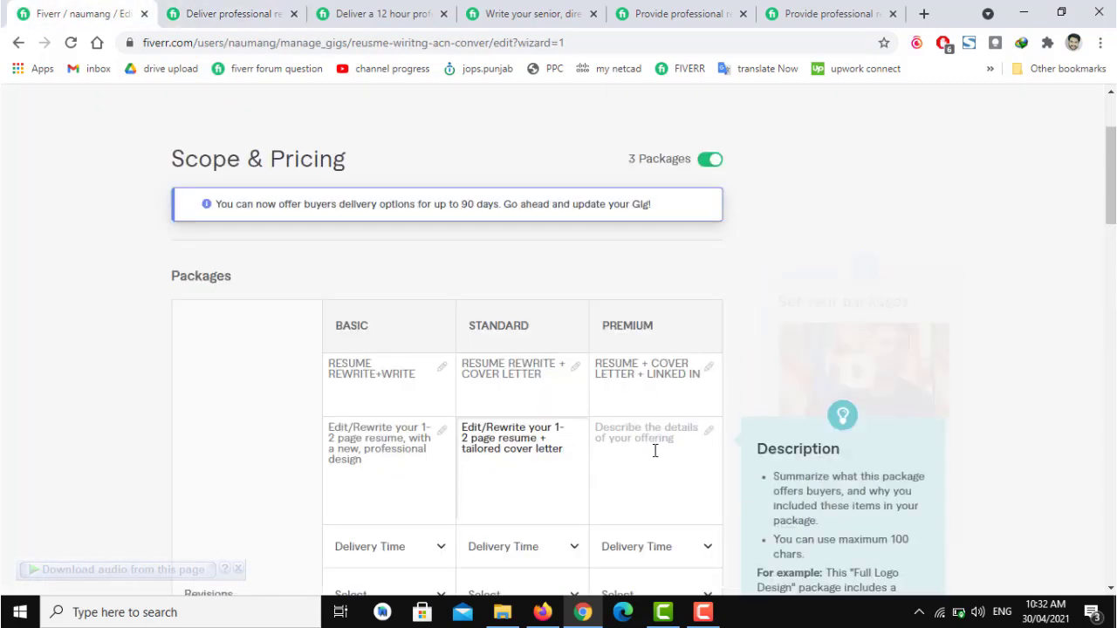
pyautogui.hotkey('ctrl', 'v')
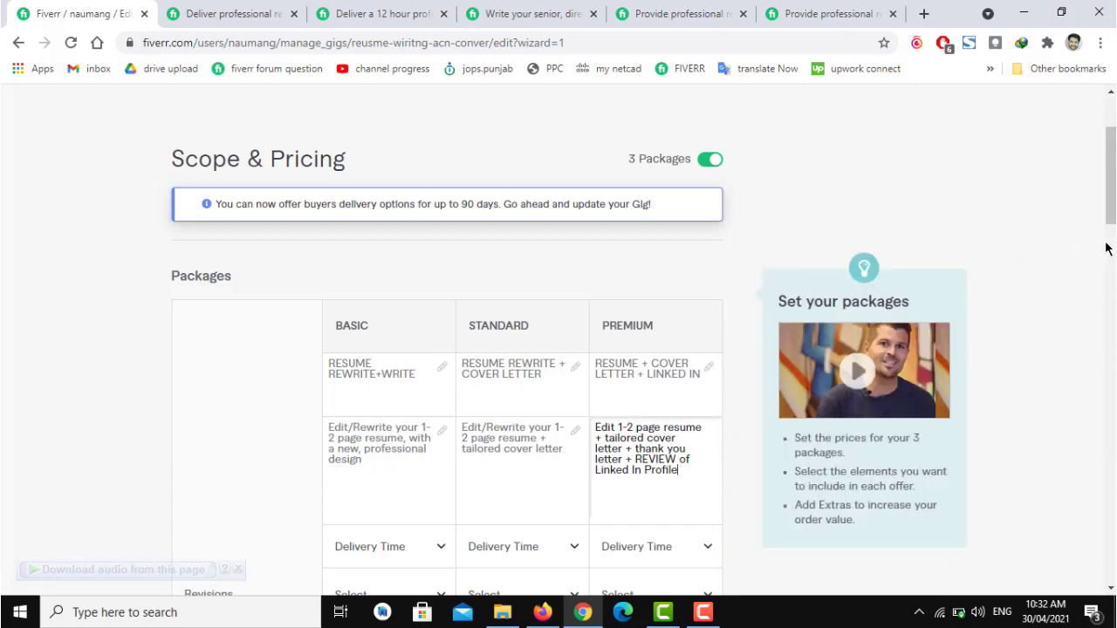
# Step: Check the reference gig's Basic price and delivery time, and set the Basic package's delivery time to 4 days
pyautogui.scroll(-2, 1105, 249)
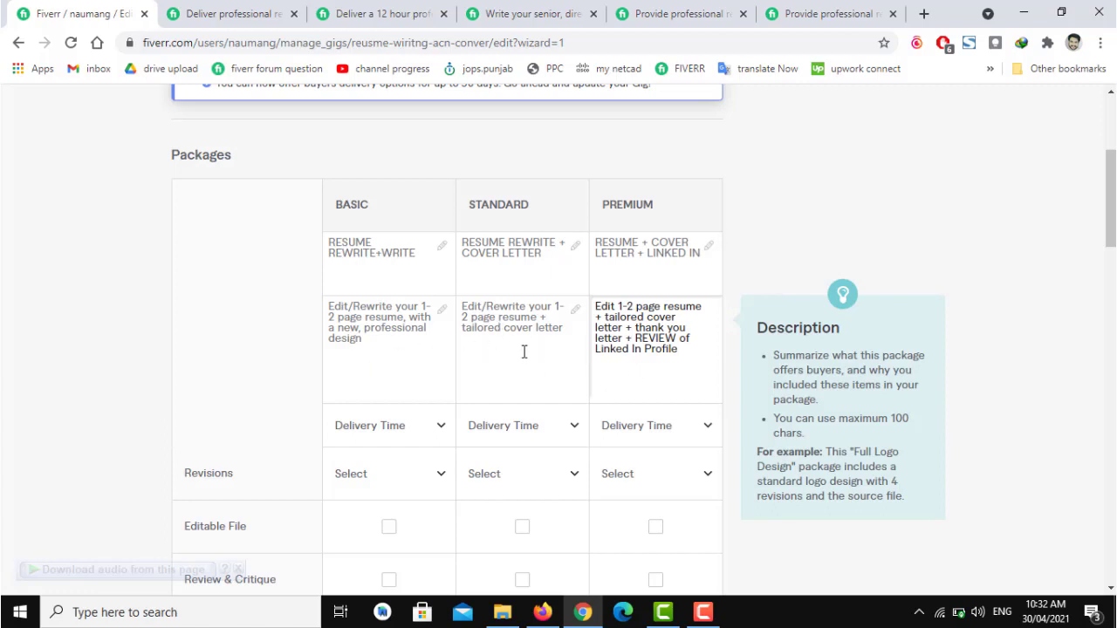
pyautogui.moveTo(1110, 223); pyautogui.dragTo(1111, 230)
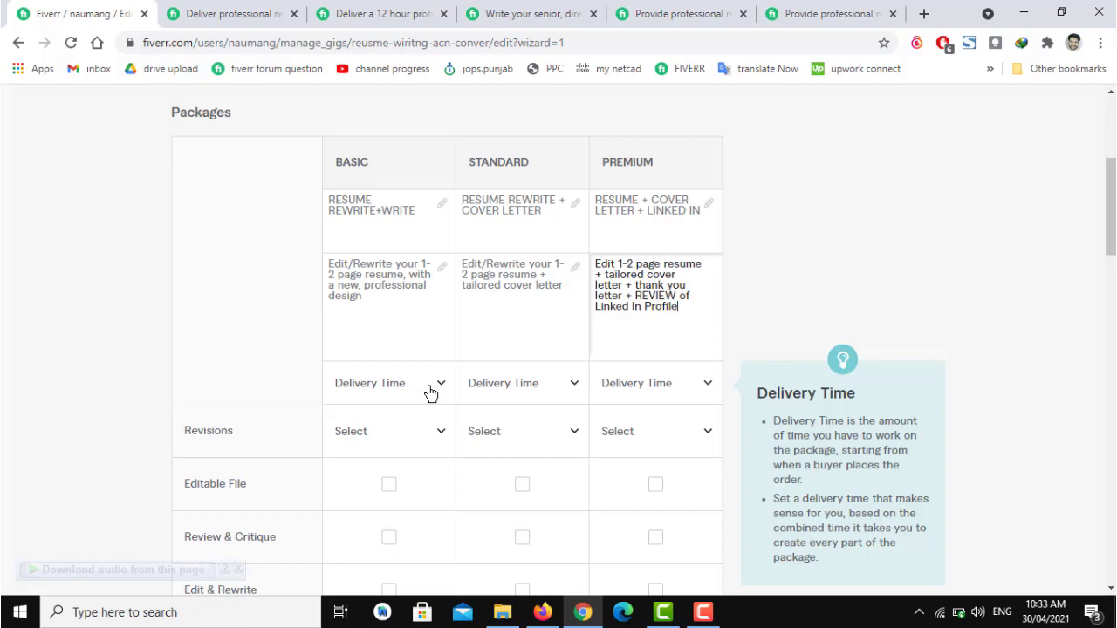
pyautogui.click(225, 12)
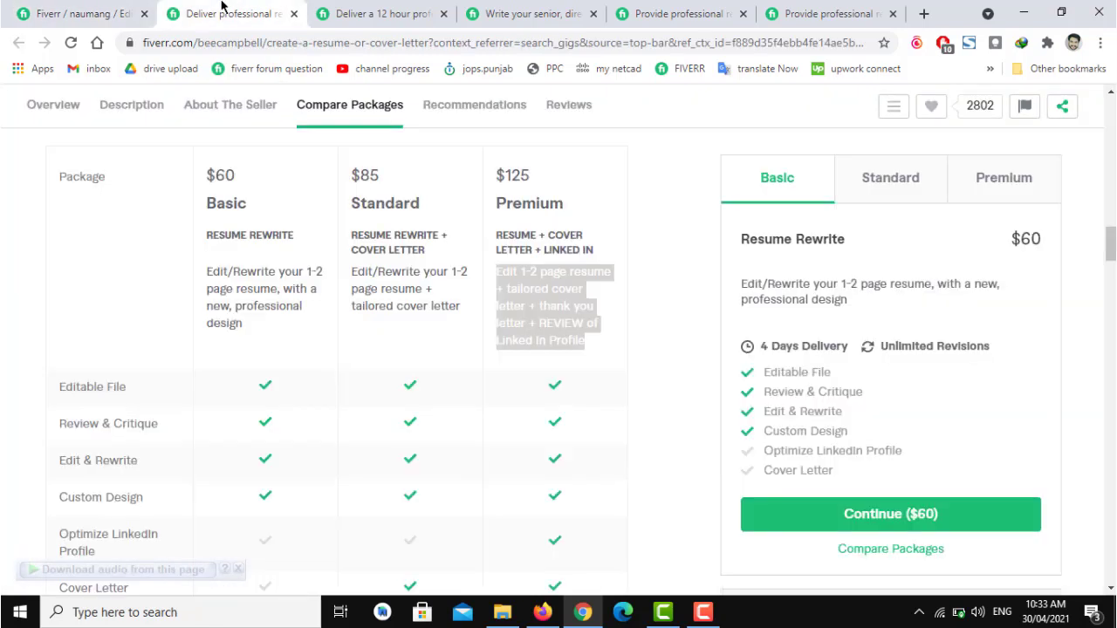
pyautogui.click(762, 191)
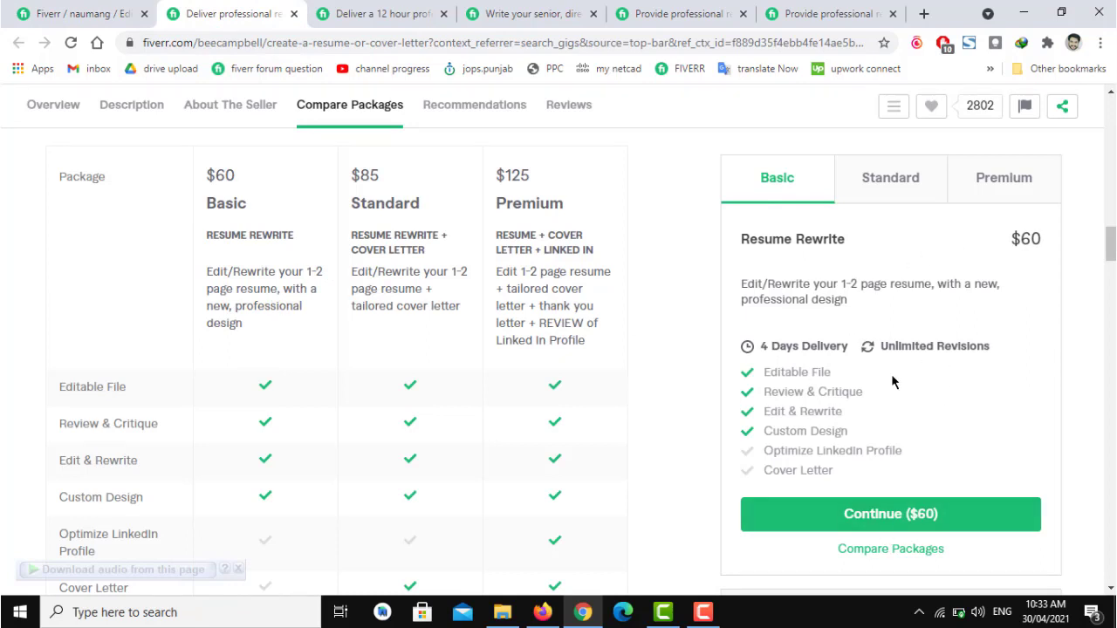
pyautogui.moveTo(1012, 238); pyautogui.dragTo(1047, 239)
pyautogui.moveTo(768, 346); pyautogui.dragTo(801, 345)
pyautogui.click(93, 12)
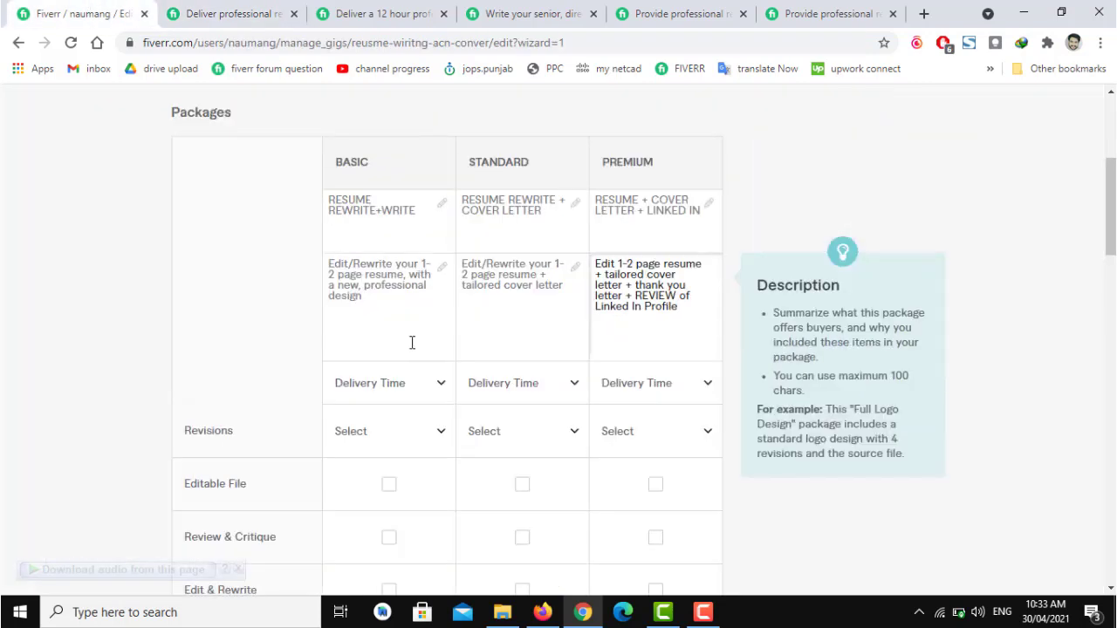
pyautogui.click(428, 384)
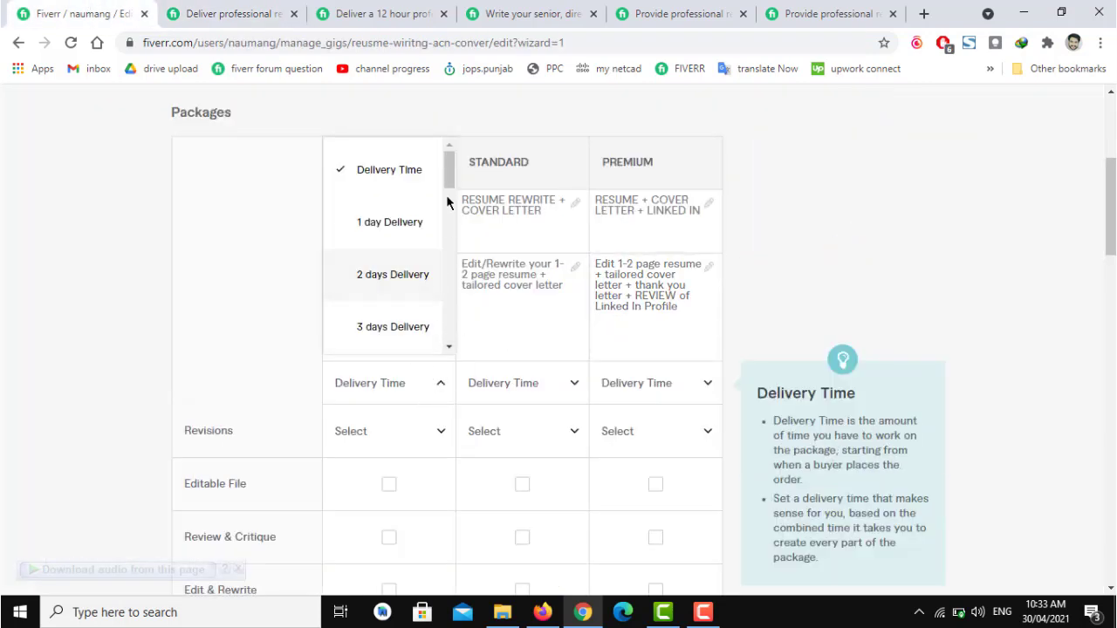
pyautogui.moveTo(447, 178); pyautogui.dragTo(448, 198)
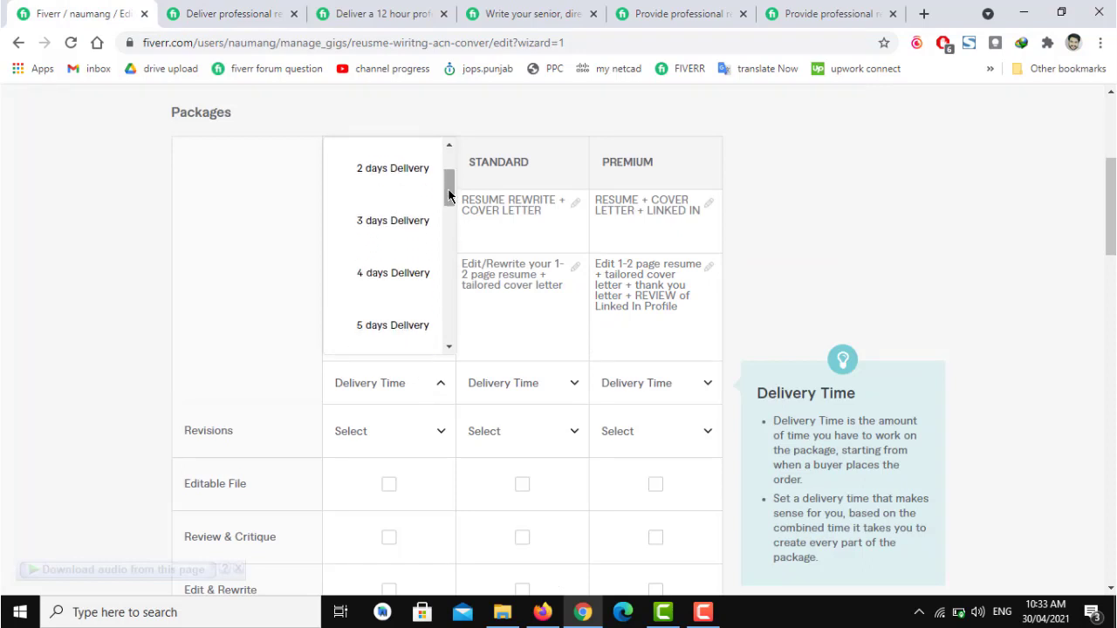
pyautogui.click(392, 274)
# Step: Following the reference gig's Standard and Premium offers, set the delivery time to 6 days for Standard and 7 days for Premium
pyautogui.click(226, 12)
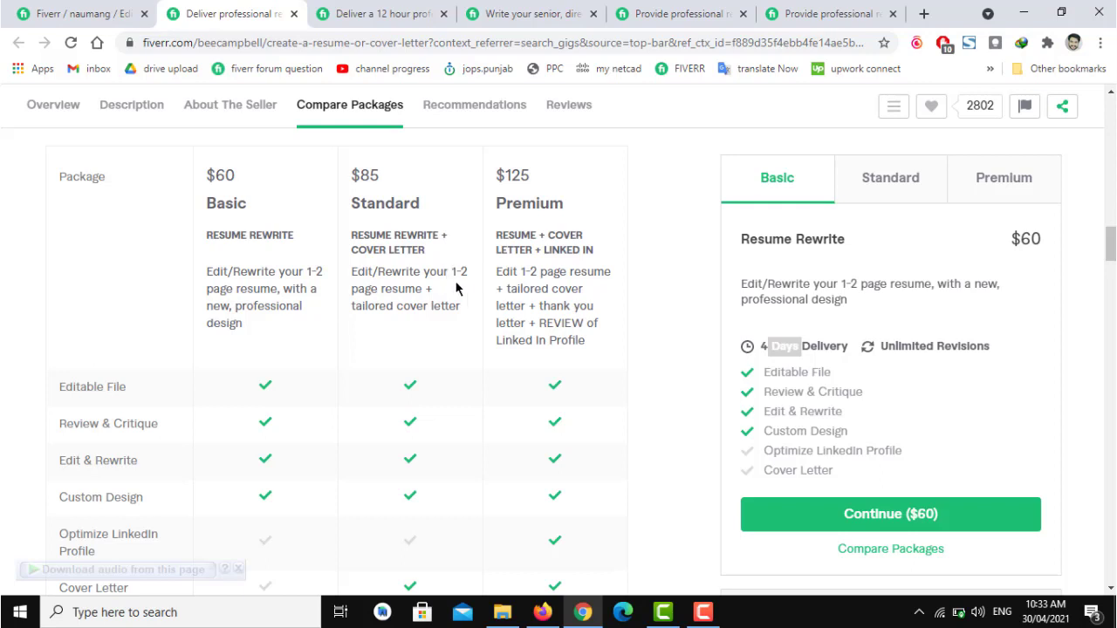
pyautogui.click(887, 172)
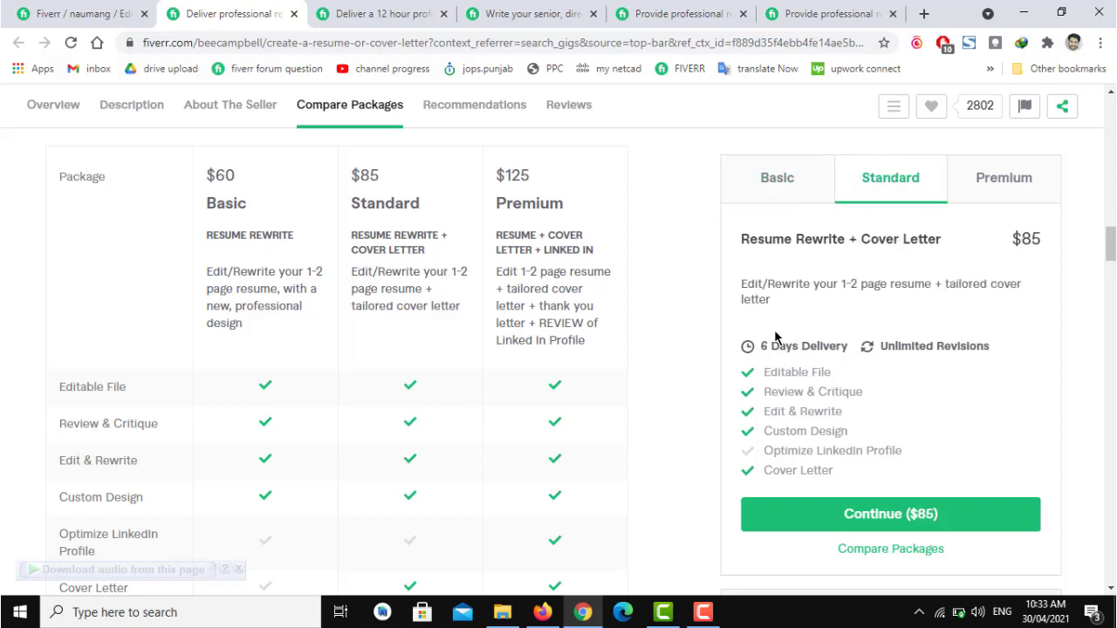
pyautogui.click(986, 175)
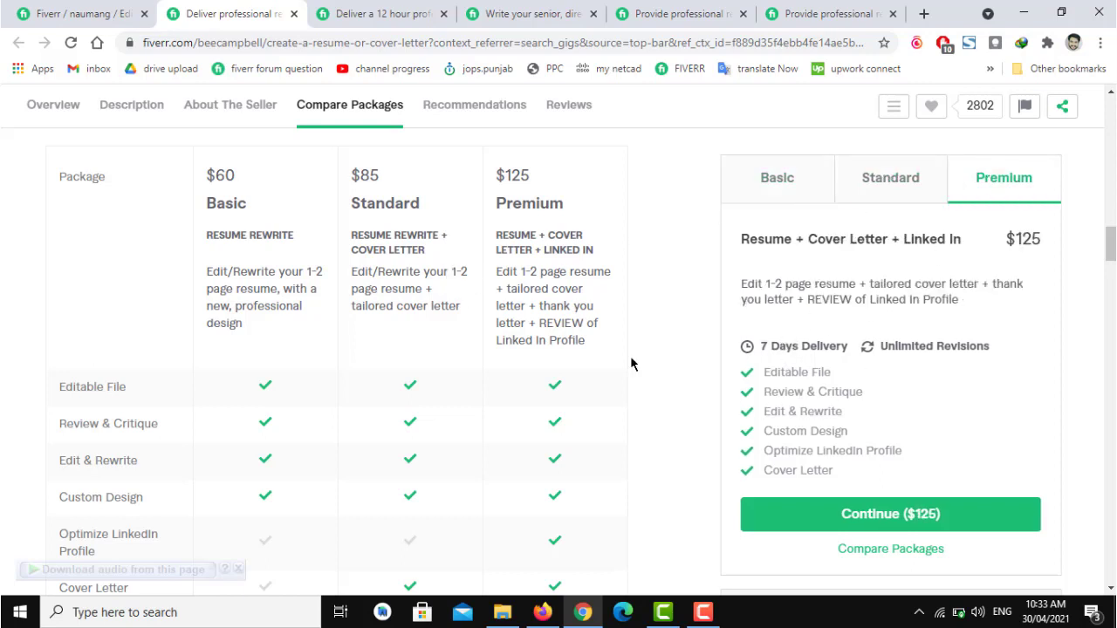
pyautogui.click(64, 20)
pyautogui.click(521, 391)
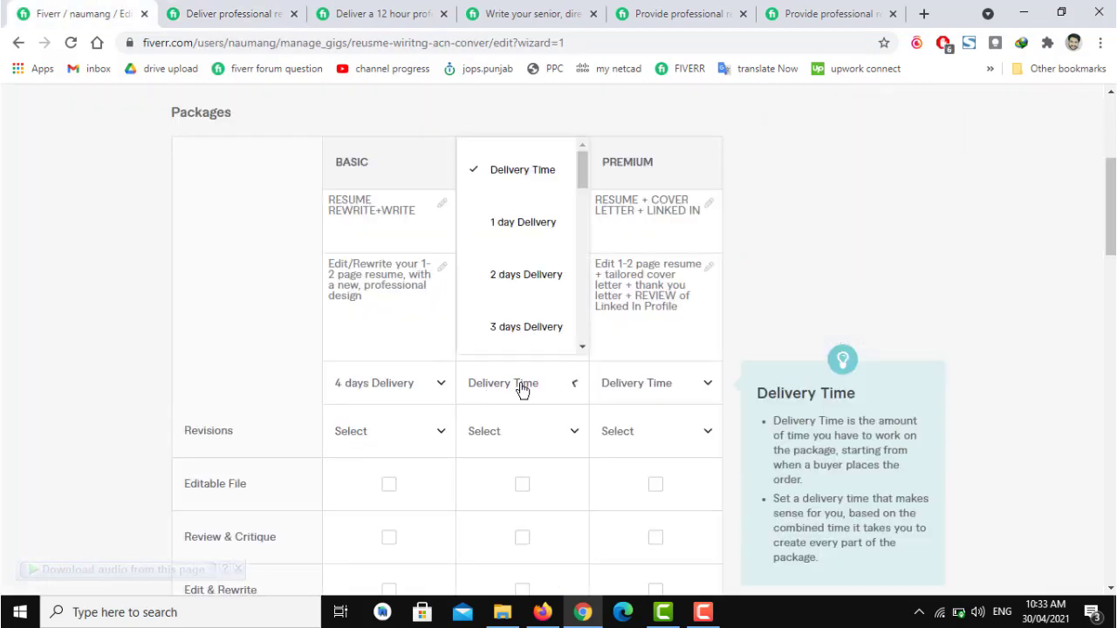
pyautogui.moveTo(581, 166); pyautogui.dragTo(583, 200)
pyautogui.click(523, 290)
pyautogui.click(696, 384)
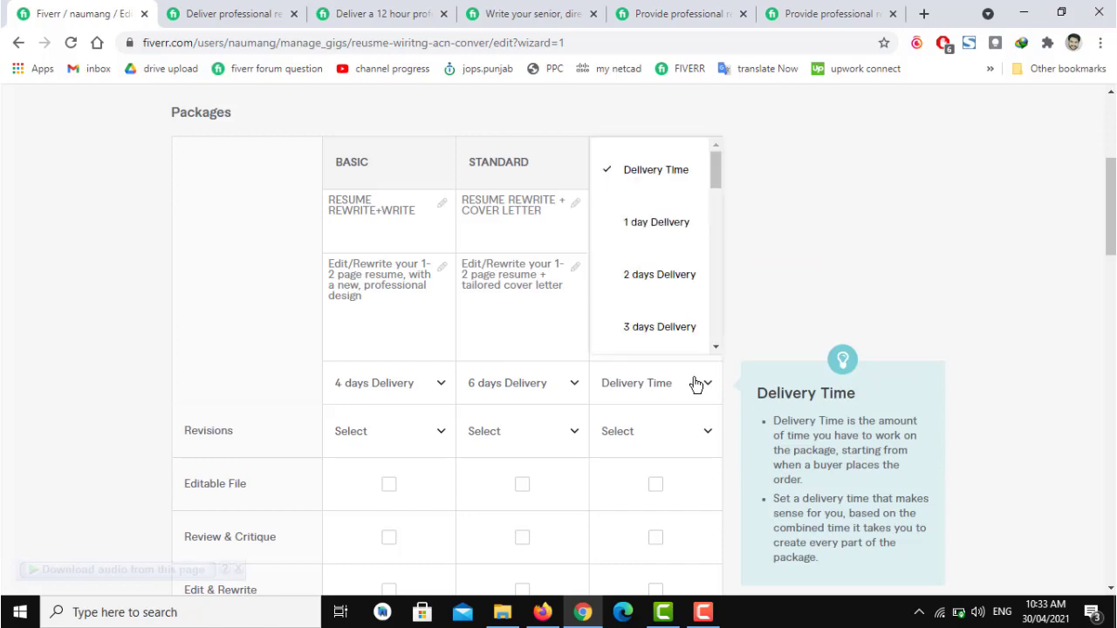
pyautogui.moveTo(716, 169); pyautogui.dragTo(717, 227)
pyautogui.click(668, 275)
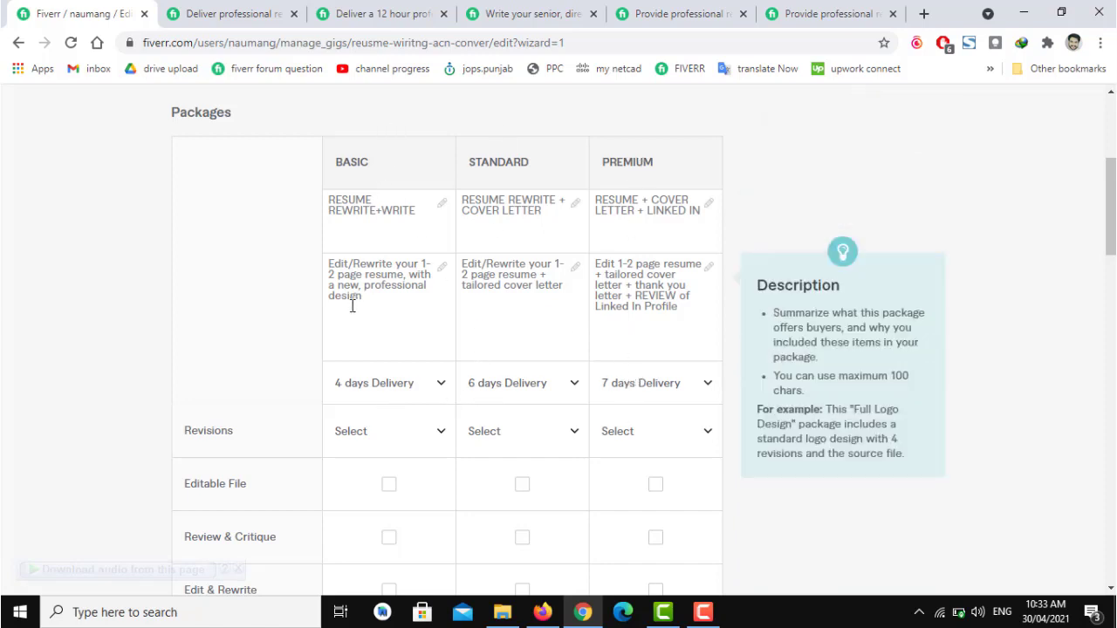
# Step: Set the number of revisions for the Basic package to Unlimited
pyautogui.scroll(-1, 282, 352)
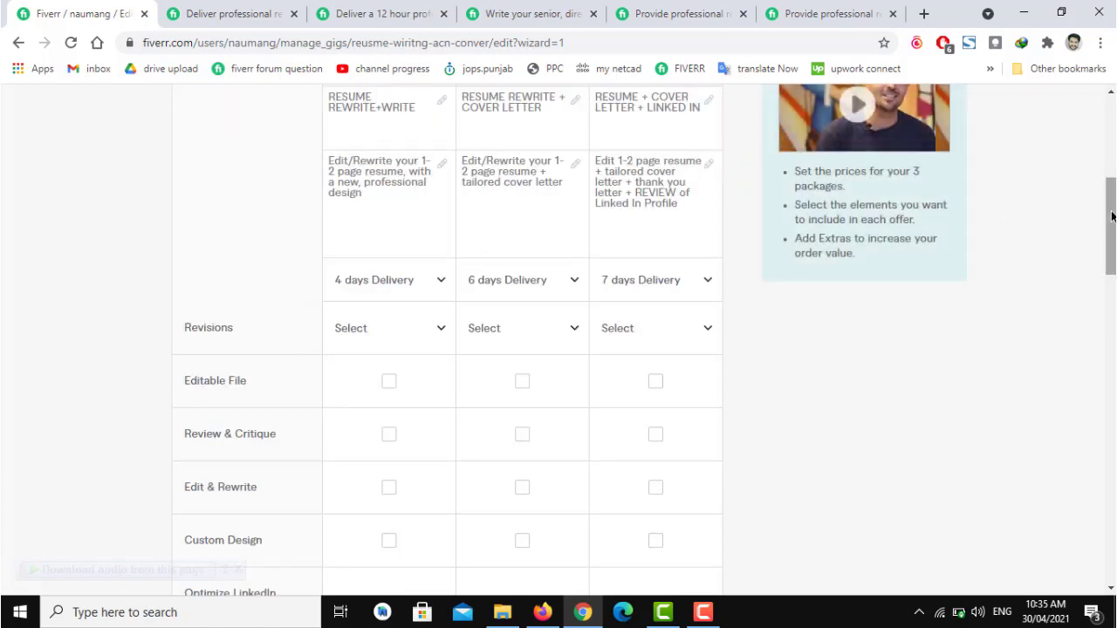
pyautogui.moveTo(1103, 217); pyautogui.dragTo(1104, 191)
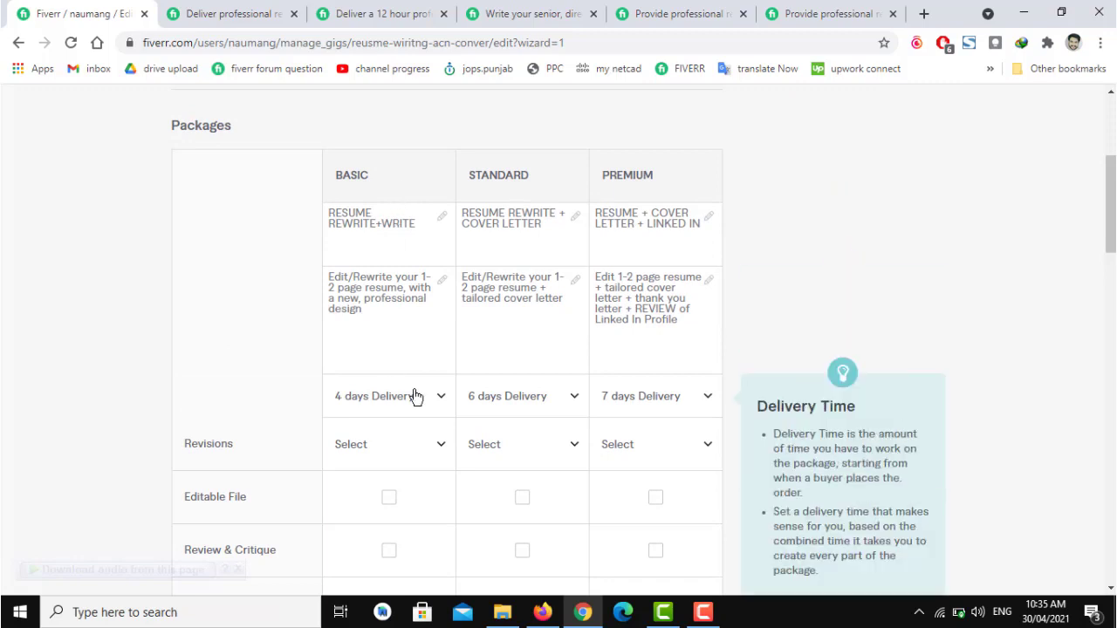
pyautogui.click(435, 450)
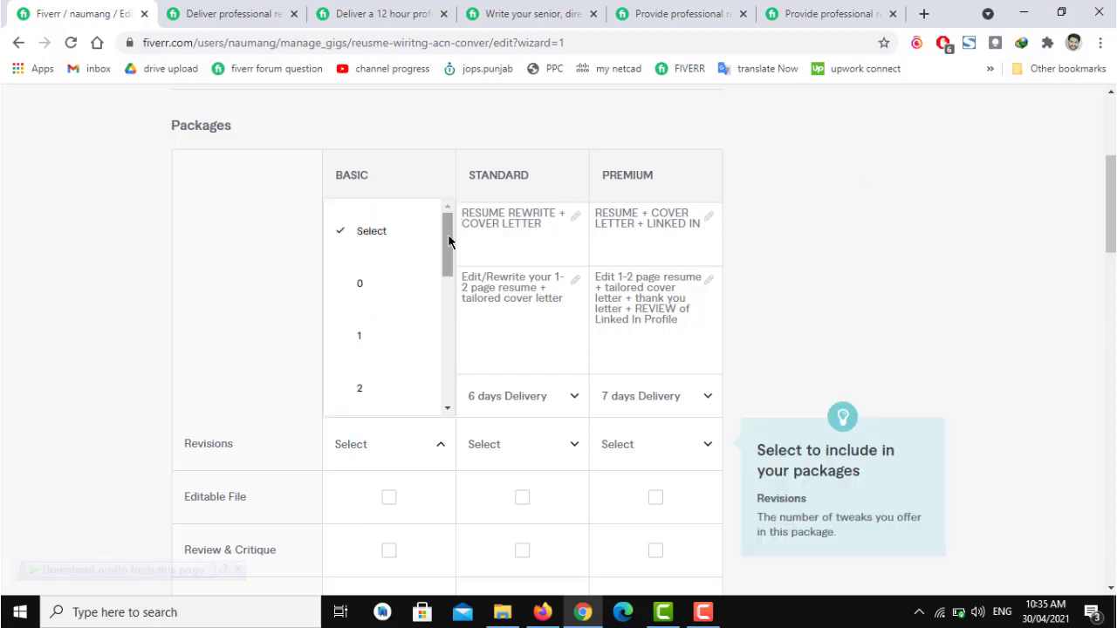
pyautogui.moveTo(447, 256); pyautogui.dragTo(448, 369)
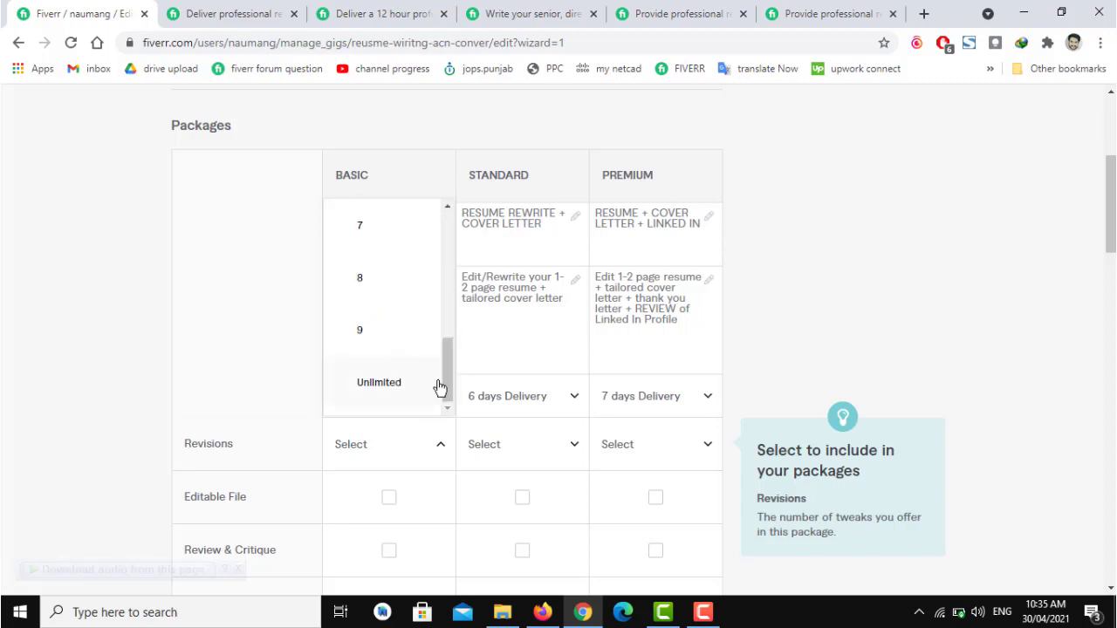
pyautogui.click(381, 389)
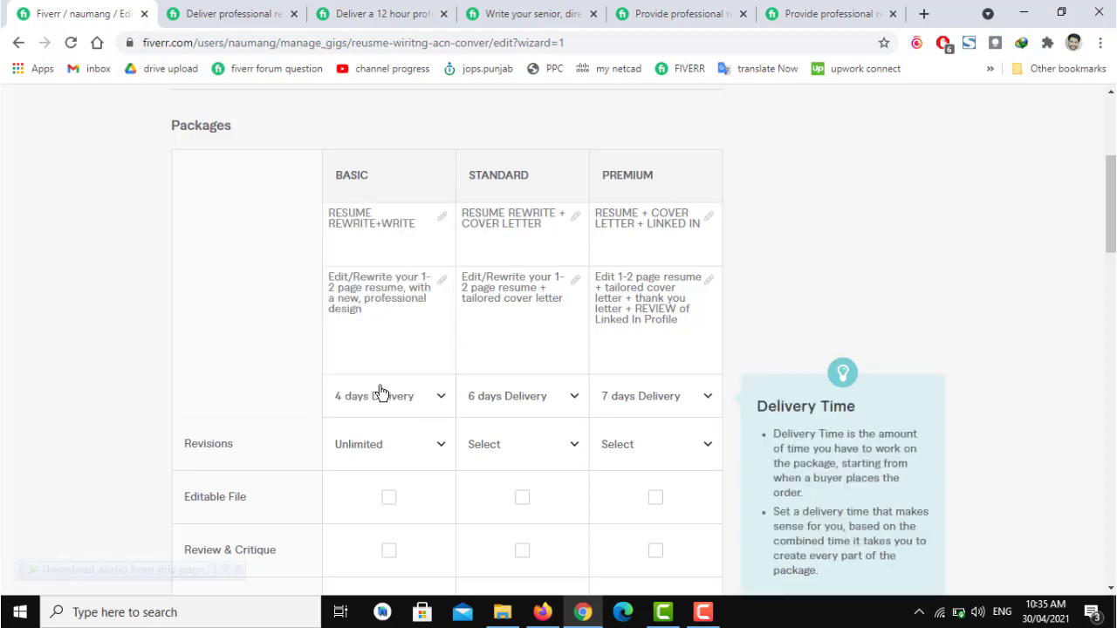
# Step: Set the number of revisions to 5 for the Standard package and 3 for the Premium package
pyautogui.click(568, 449)
pyautogui.moveTo(579, 281); pyautogui.dragTo(578, 321)
pyautogui.click(506, 386)
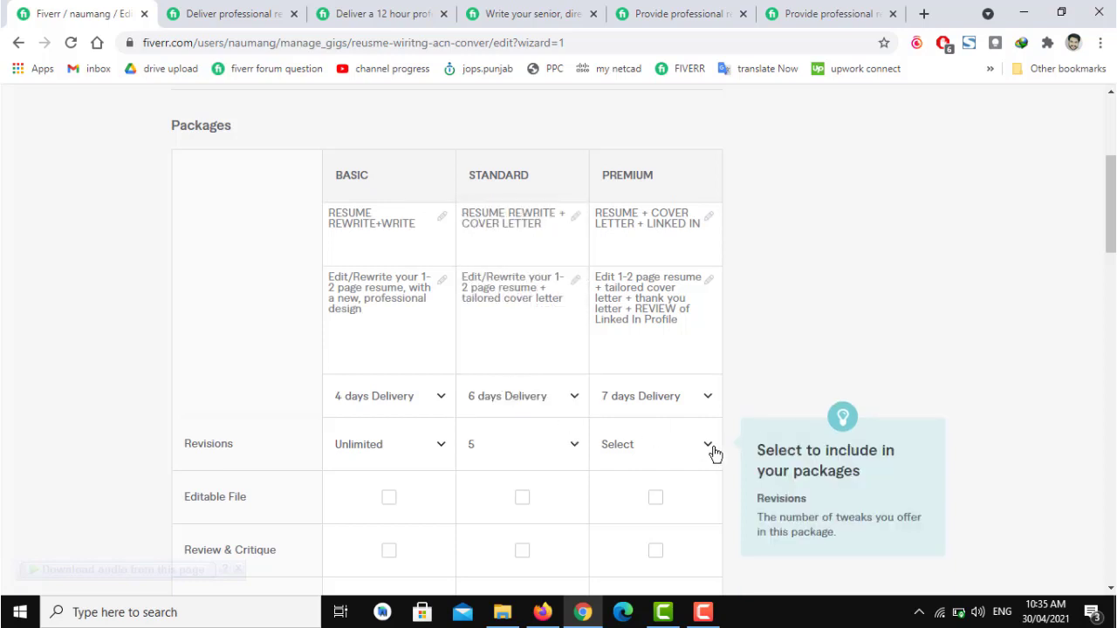
pyautogui.click(710, 454)
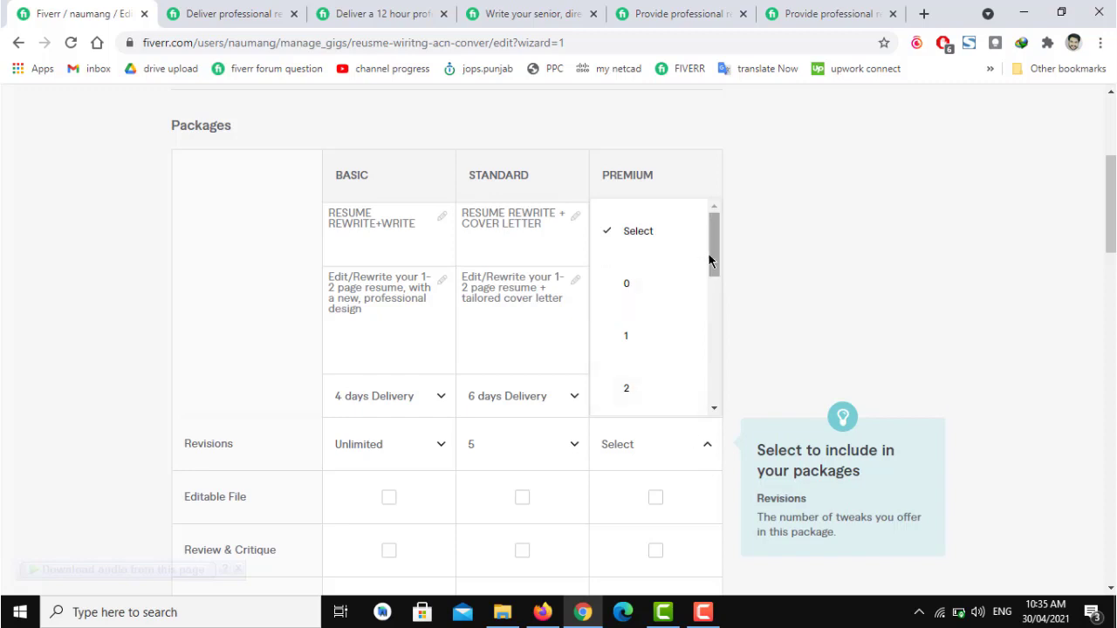
pyautogui.moveTo(710, 269); pyautogui.dragTo(703, 294)
pyautogui.click(625, 343)
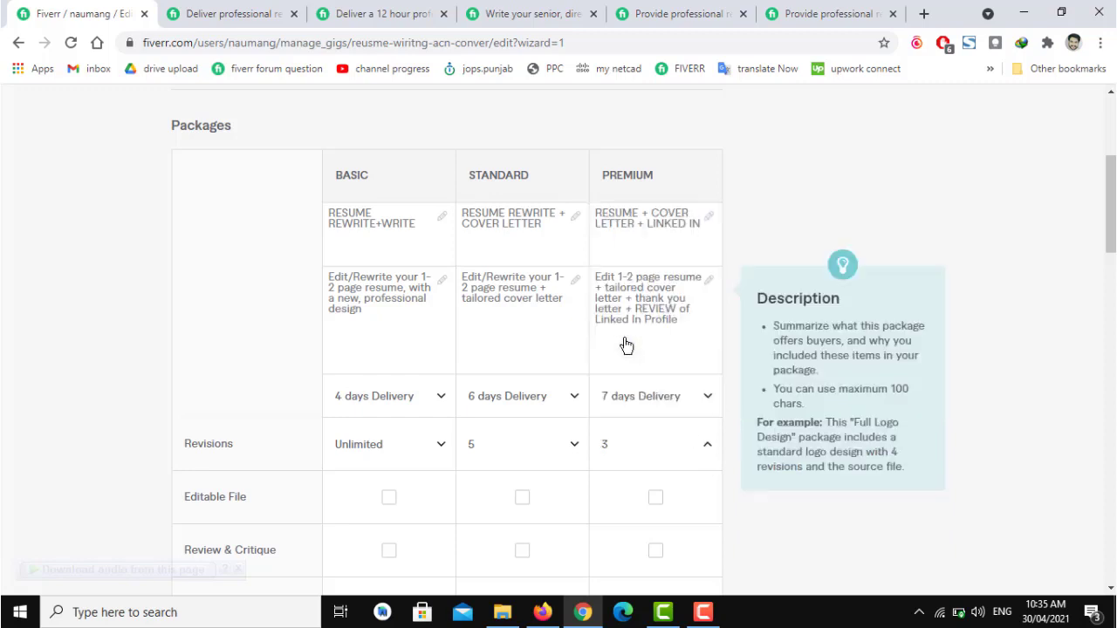
# Step: Include Editable File and Review & Critique in the Basic, Standard and Premium packages
pyautogui.moveTo(1112, 174); pyautogui.dragTo(1113, 218)
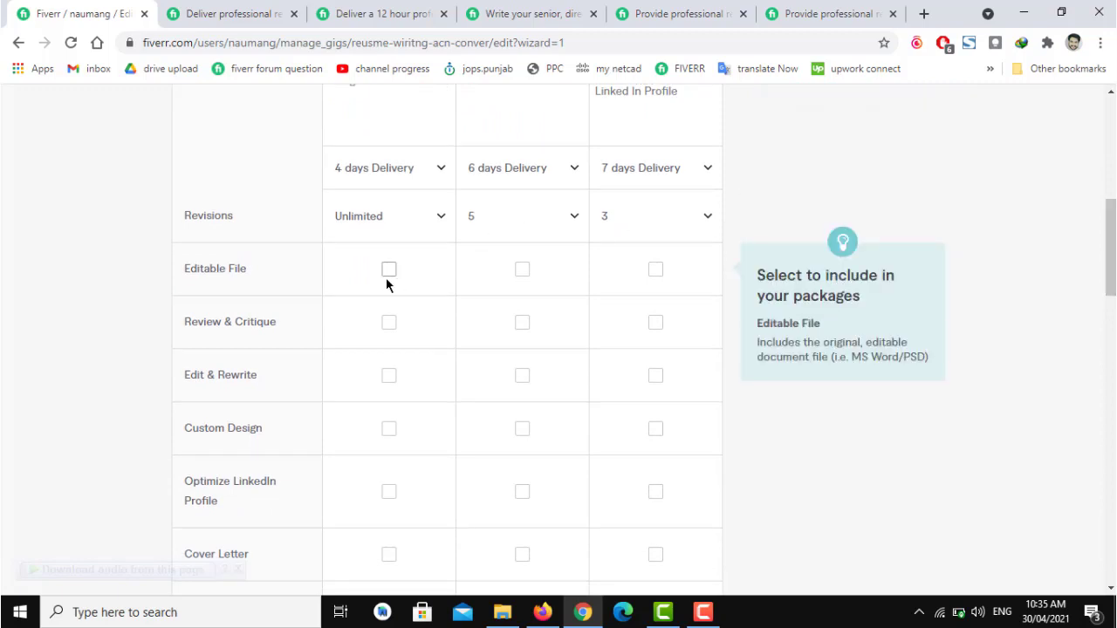
pyautogui.click(523, 272)
pyautogui.click(656, 273)
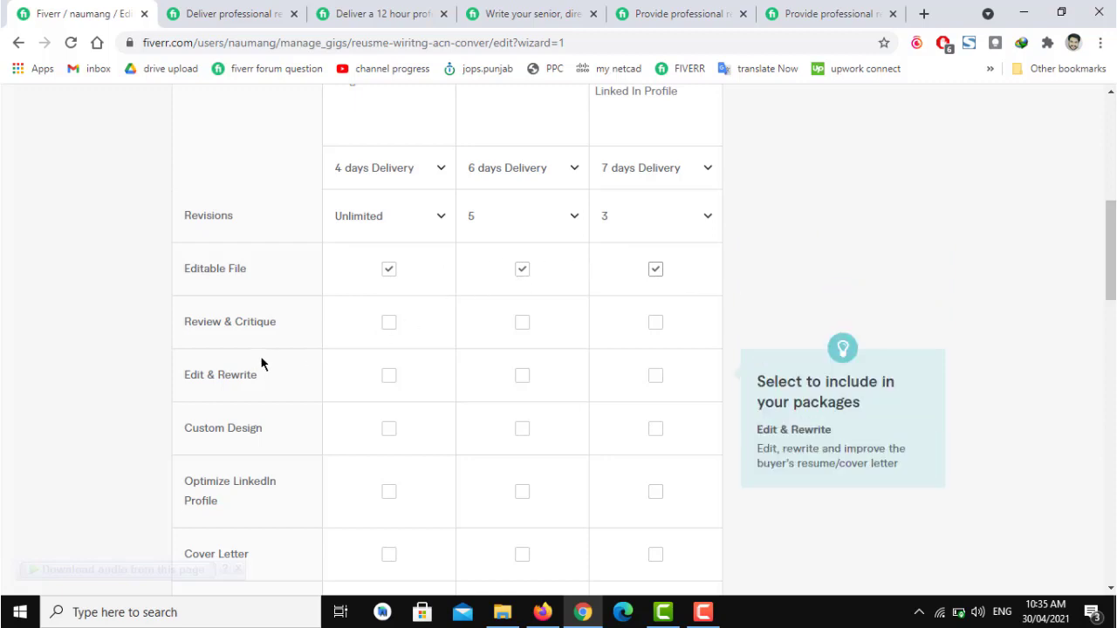
pyautogui.click(389, 323)
pyautogui.click(522, 323)
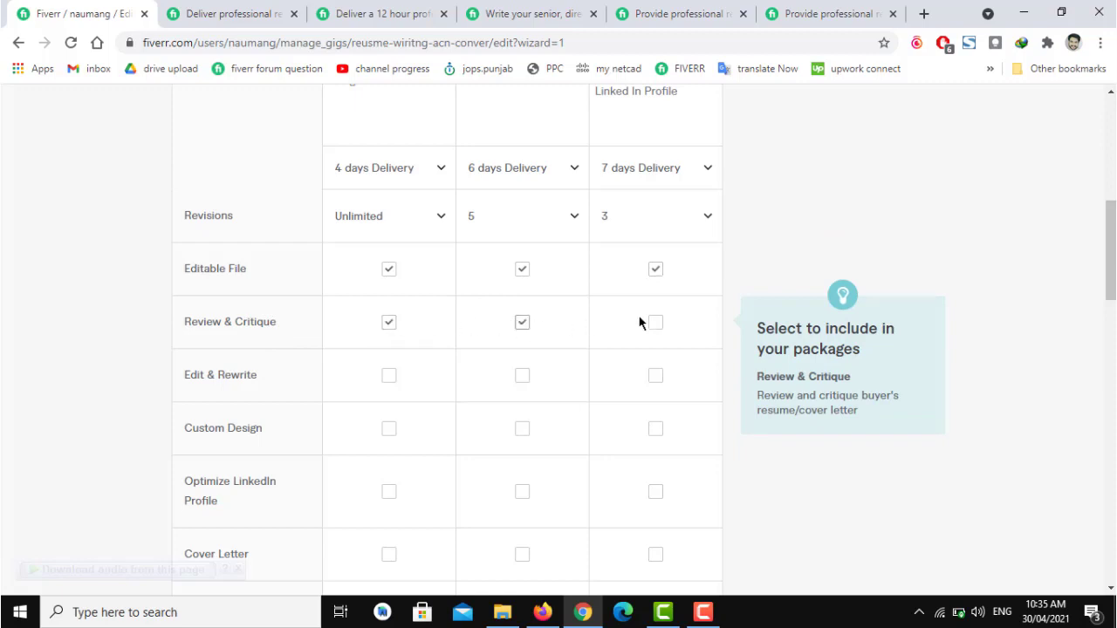
pyautogui.click(657, 323)
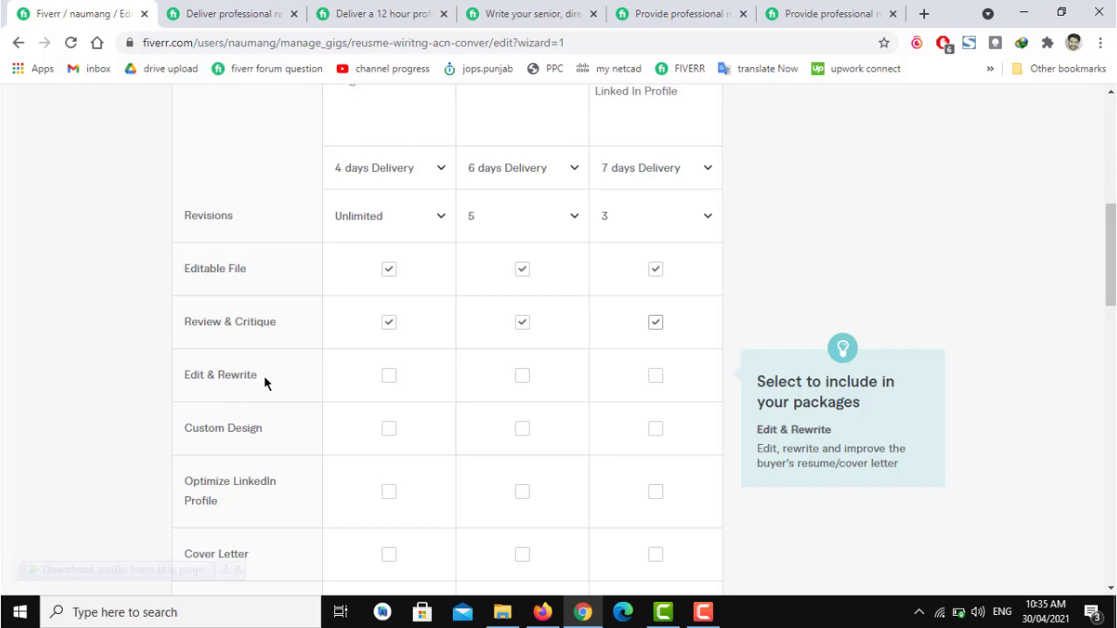
# Step: Include Edit & Rewrite and Custom Design in all three packages
pyautogui.click(388, 376)
pyautogui.click(526, 378)
pyautogui.click(655, 376)
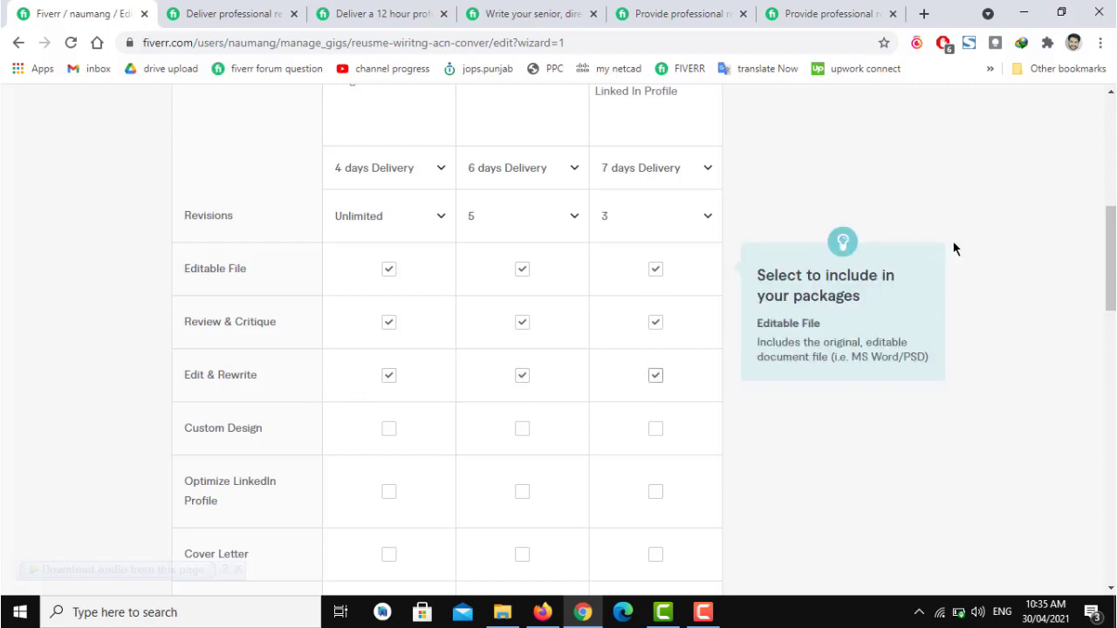
pyautogui.moveTo(1103, 251); pyautogui.dragTo(1111, 288)
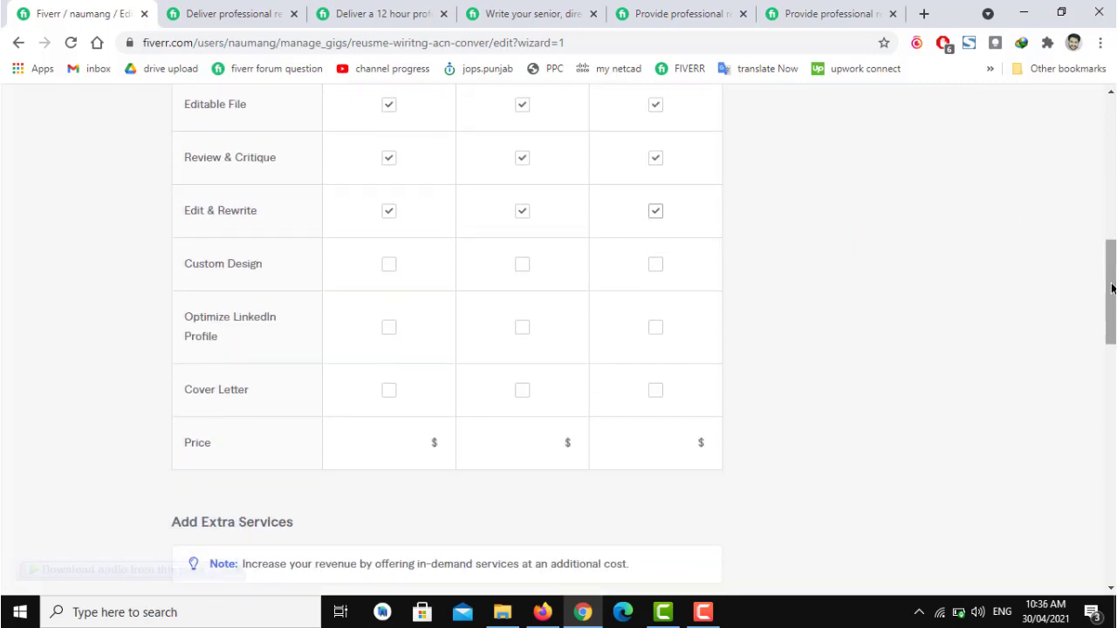
pyautogui.click(389, 267)
pyautogui.click(521, 266)
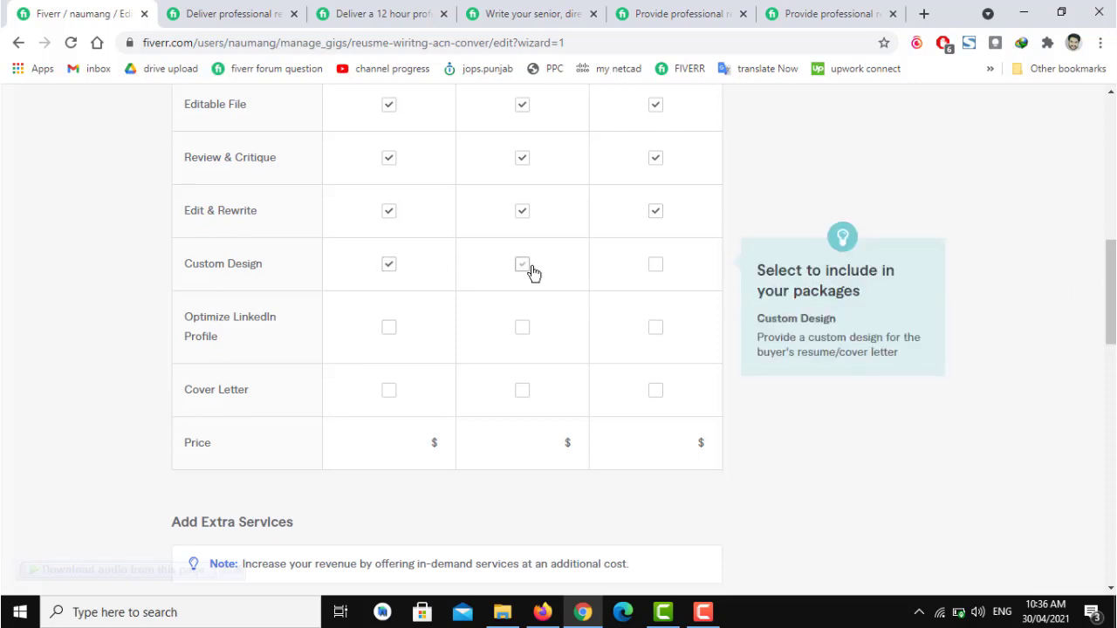
pyautogui.click(655, 266)
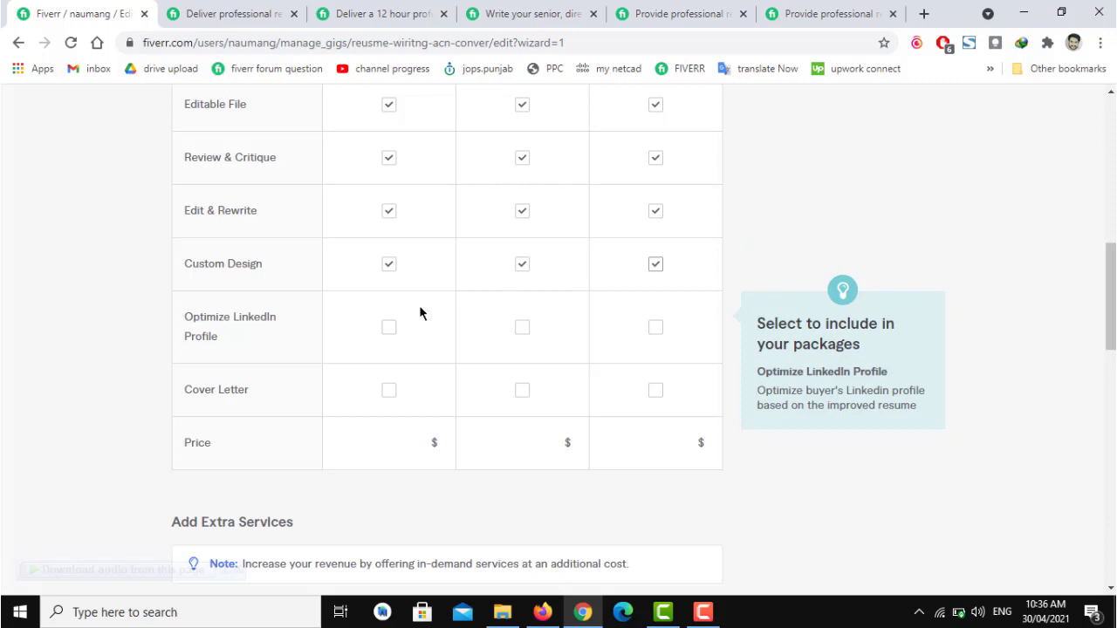
# Step: Check the Standard and Premium package descriptions, and include Optimize LinkedIn Profile in the Premium package only
pyautogui.moveTo(1108, 283); pyautogui.dragTo(1097, 204)
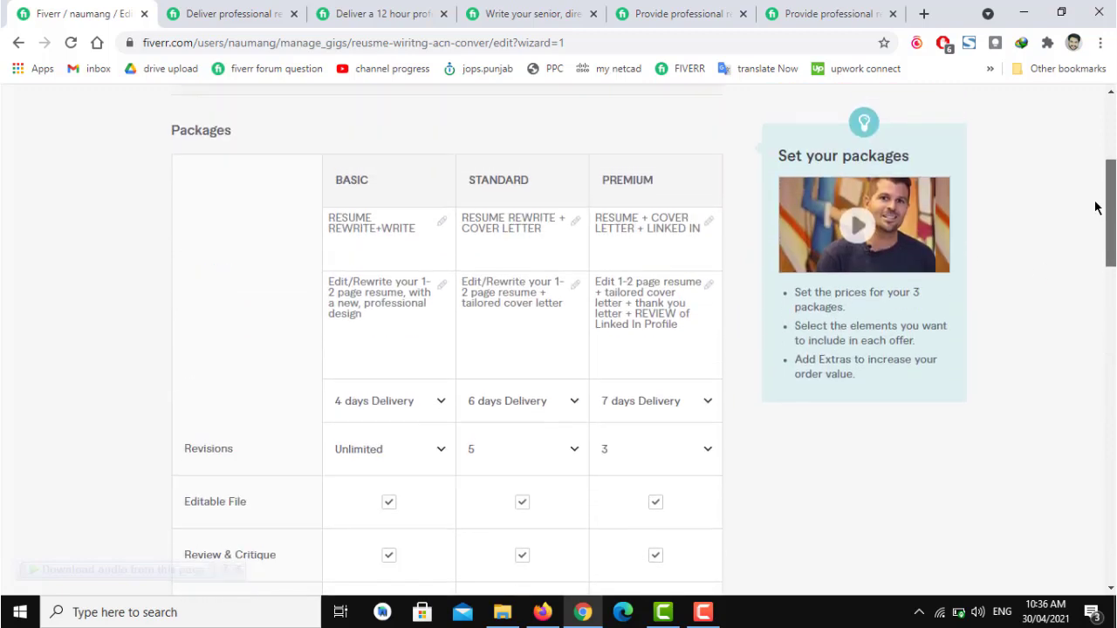
pyautogui.moveTo(532, 303); pyautogui.dragTo(458, 282)
pyautogui.moveTo(689, 339); pyautogui.dragTo(597, 281)
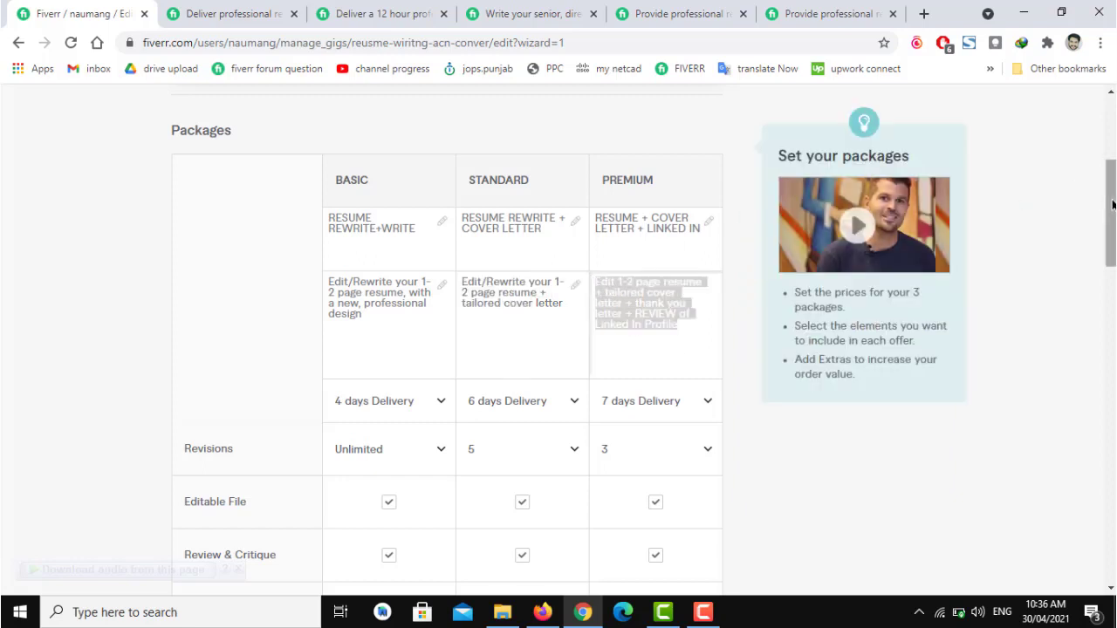
pyautogui.moveTo(1109, 204); pyautogui.dragTo(1106, 291)
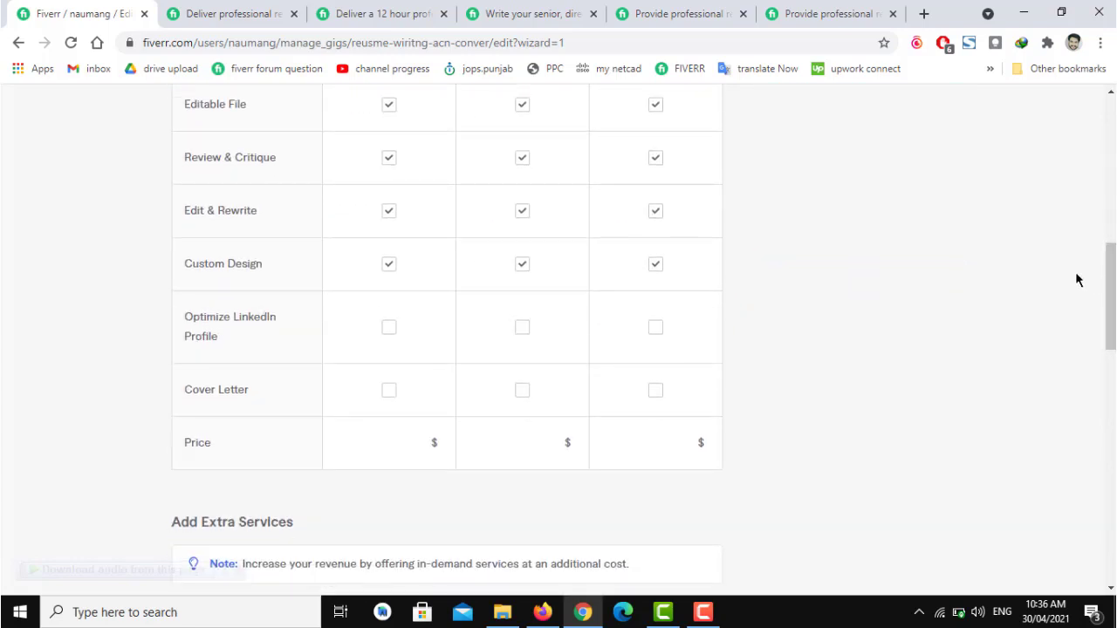
pyautogui.moveTo(618, 352)
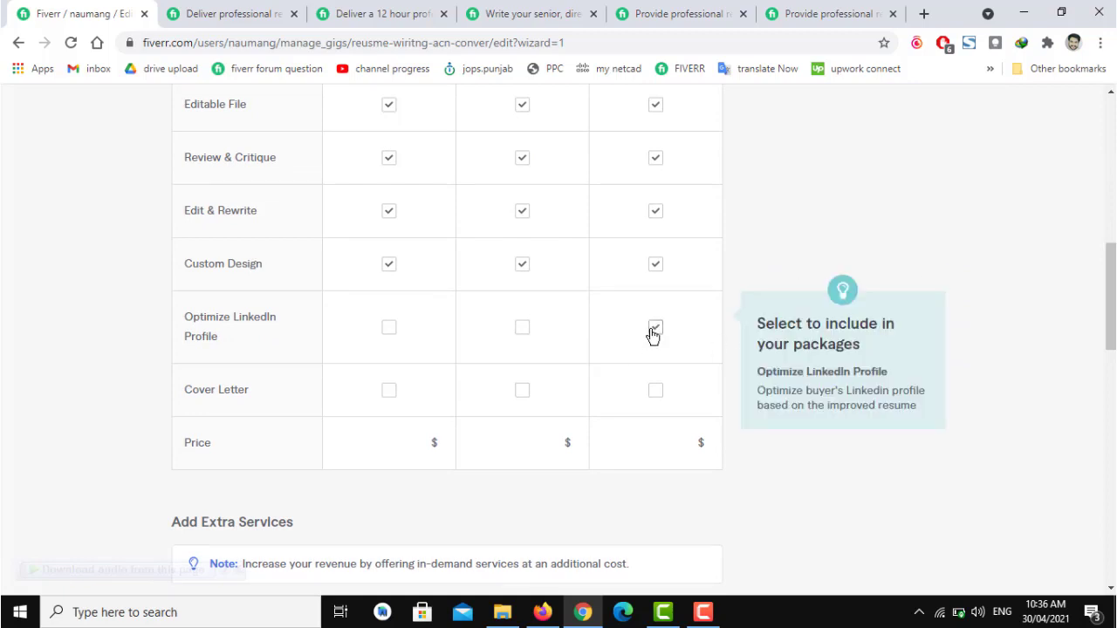
pyautogui.click(654, 329)
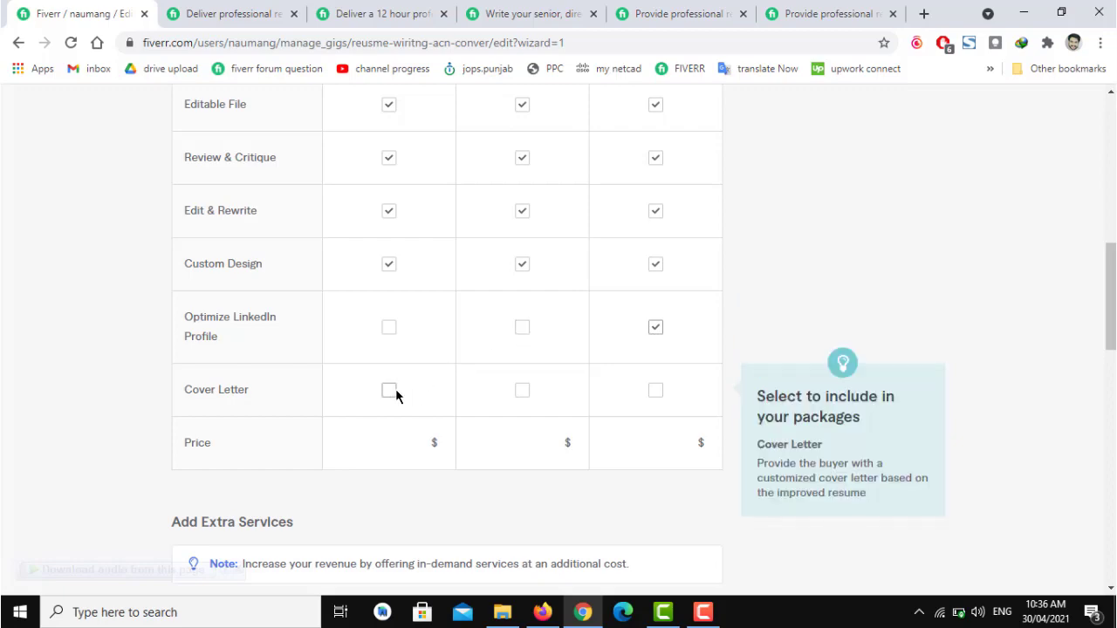
# Step: Following the package descriptions, include Cover Letter in the Standard and Premium packages
pyautogui.moveTo(1106, 320); pyautogui.dragTo(1109, 215)
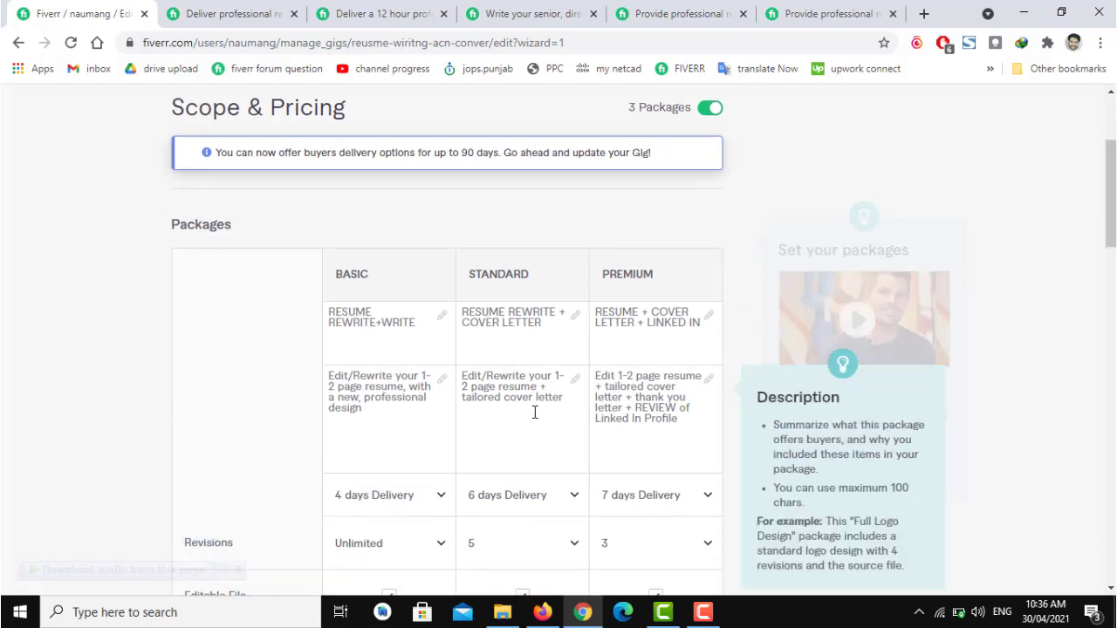
pyautogui.moveTo(524, 396); pyautogui.dragTo(511, 387)
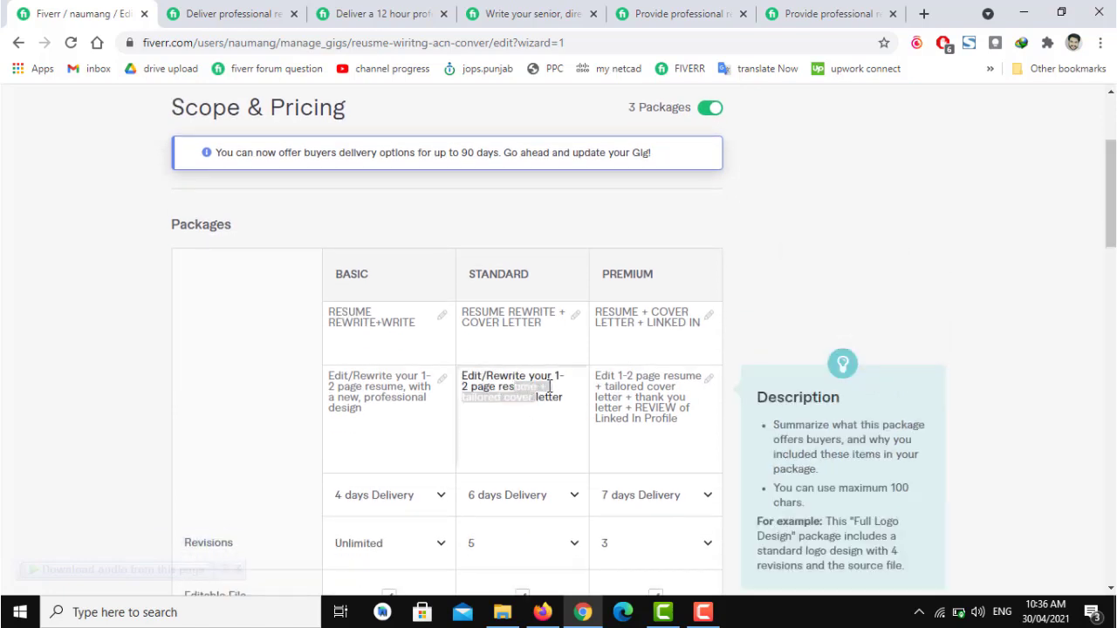
pyautogui.click(650, 377)
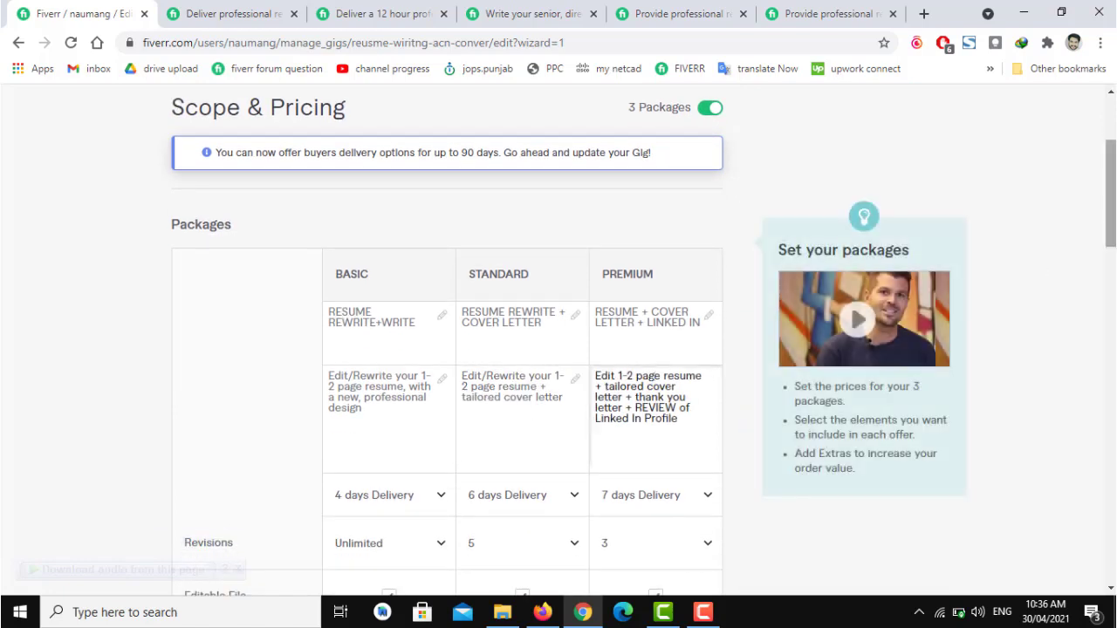
pyautogui.moveTo(1114, 180); pyautogui.dragTo(1100, 300)
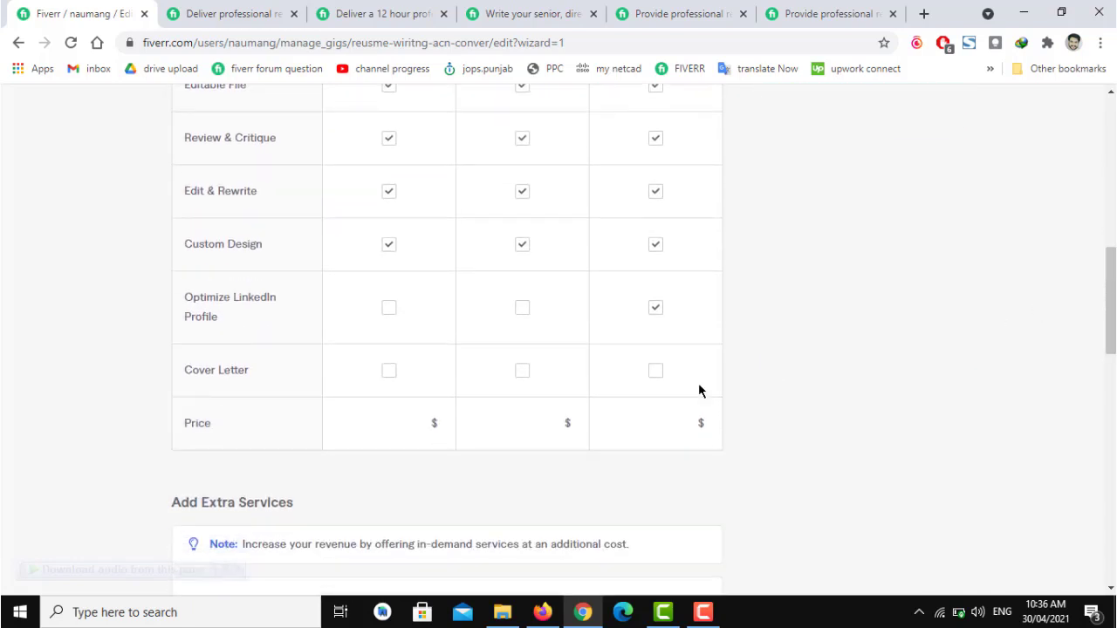
pyautogui.click(523, 374)
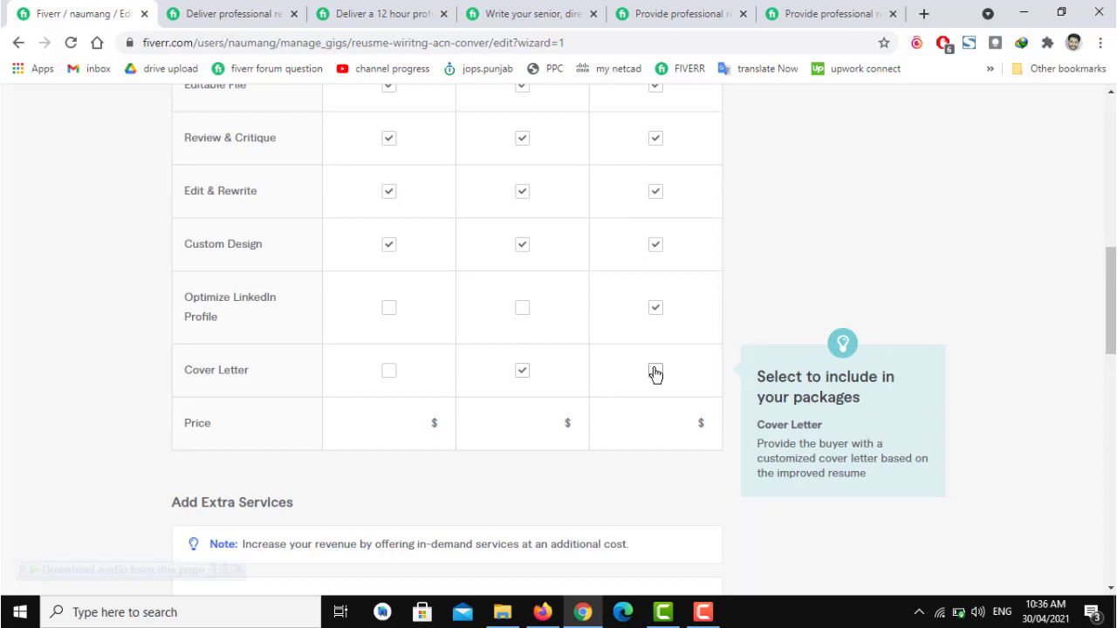
pyautogui.click(655, 374)
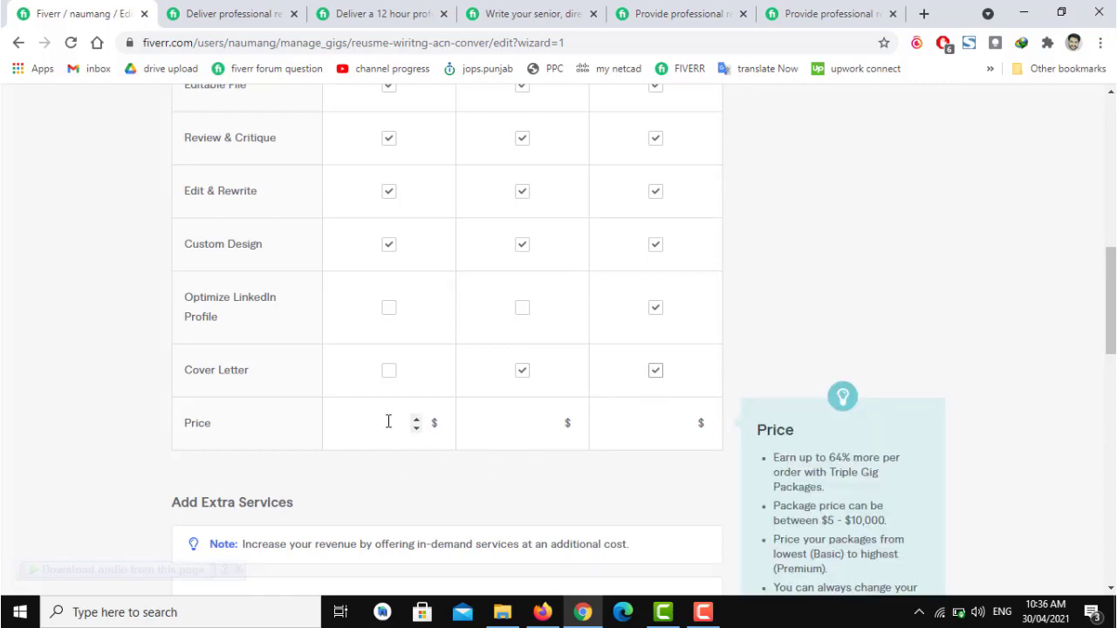
# Step: Compare the package prices of the competing gigs, and price Basic at $5, Standard at $20 and Premium at $30
pyautogui.click(240, 14)
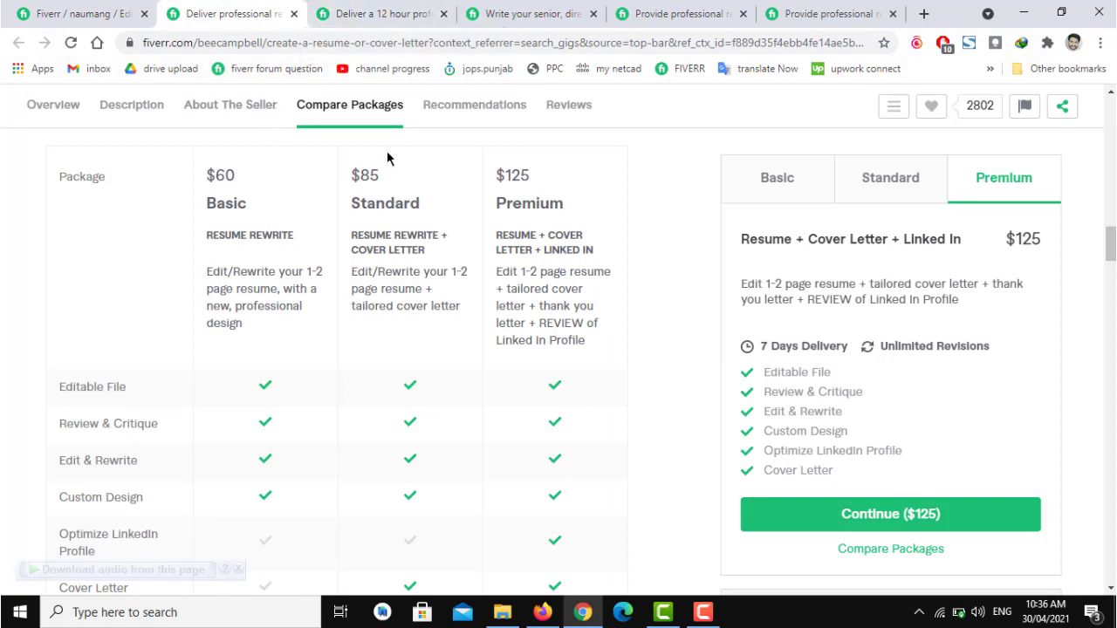
pyautogui.click(403, 11)
pyautogui.click(531, 10)
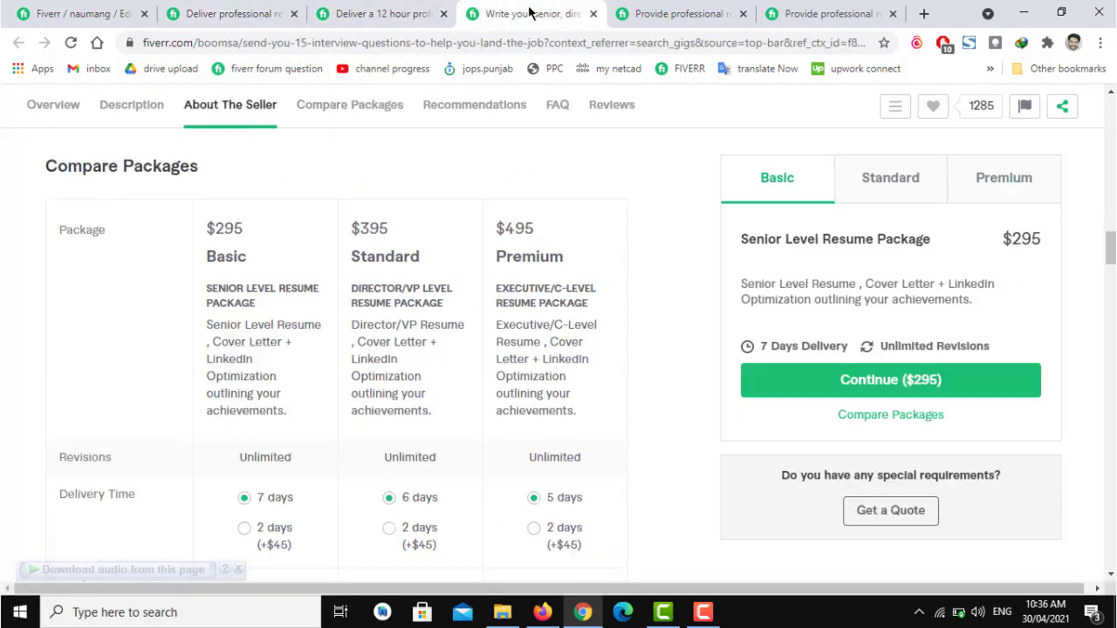
pyautogui.click(696, 7)
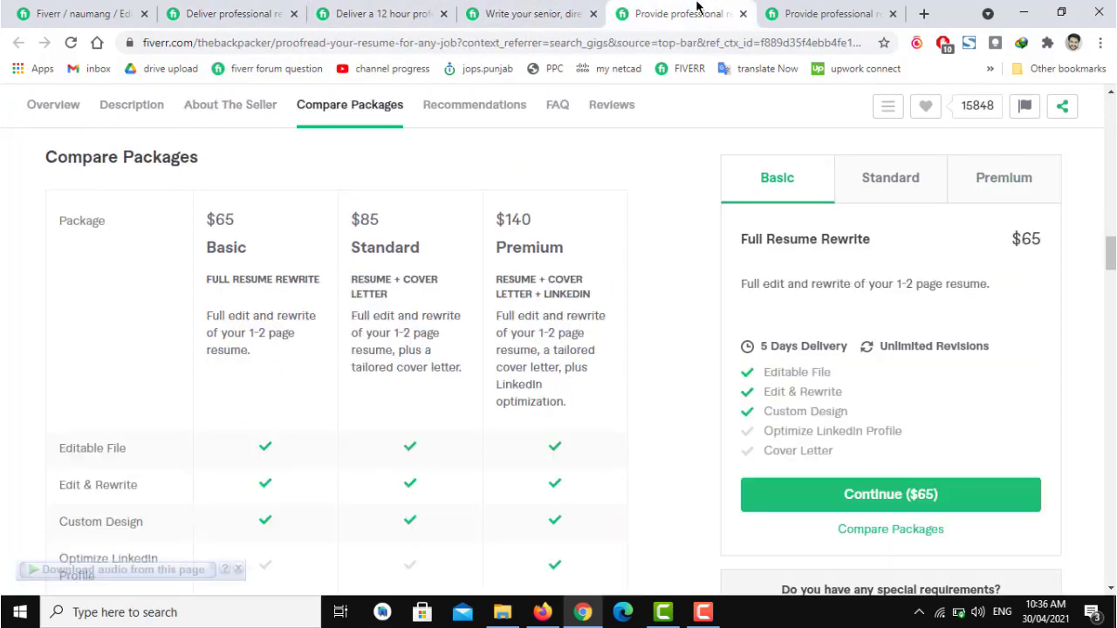
pyautogui.click(785, 11)
pyautogui.click(247, 13)
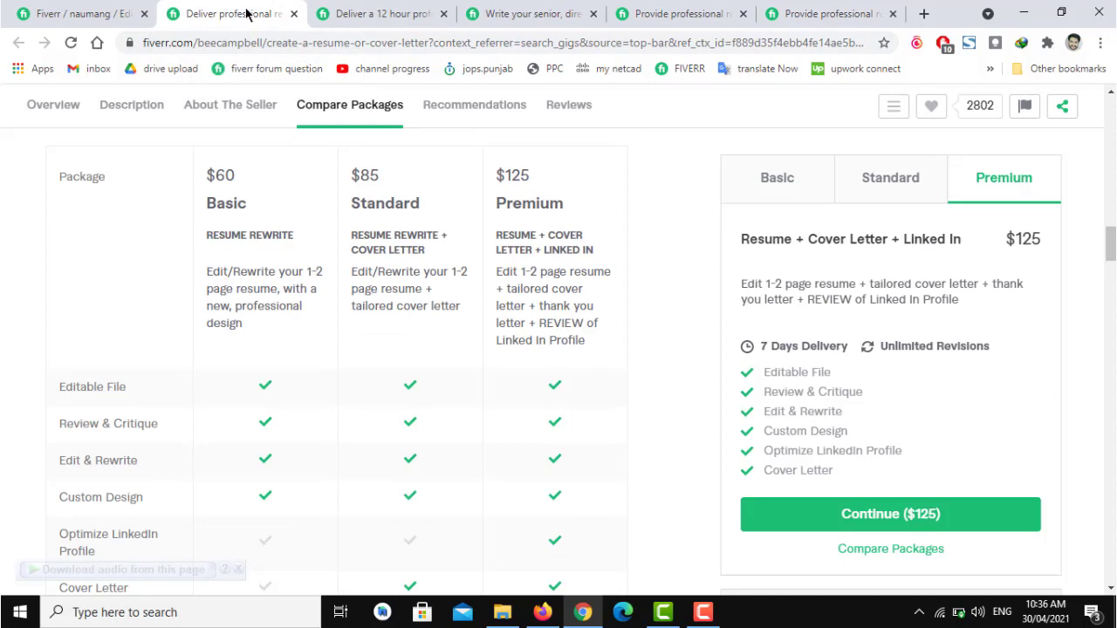
pyautogui.click(100, 7)
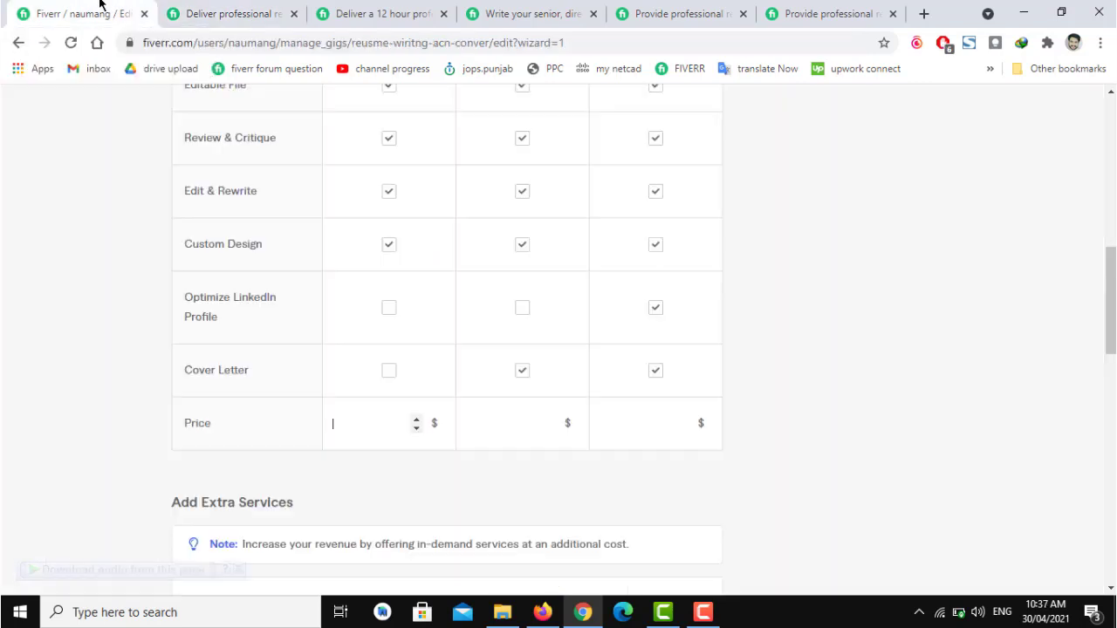
pyautogui.scroll(2, 1077, 242)
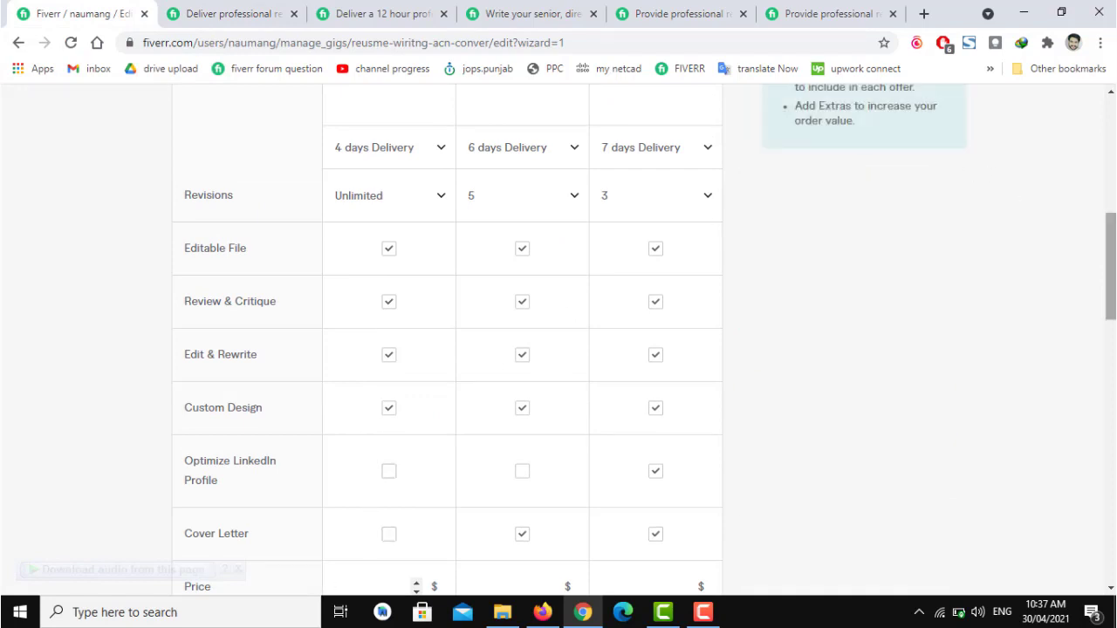
pyautogui.scroll(-3, 1053, 334)
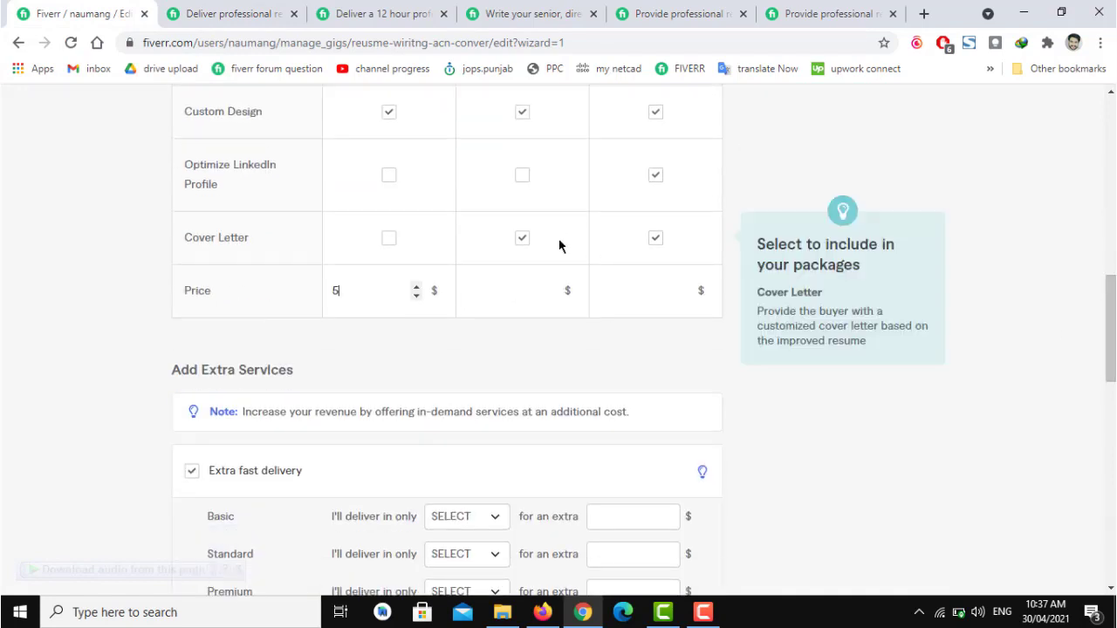
pyautogui.click(501, 298)
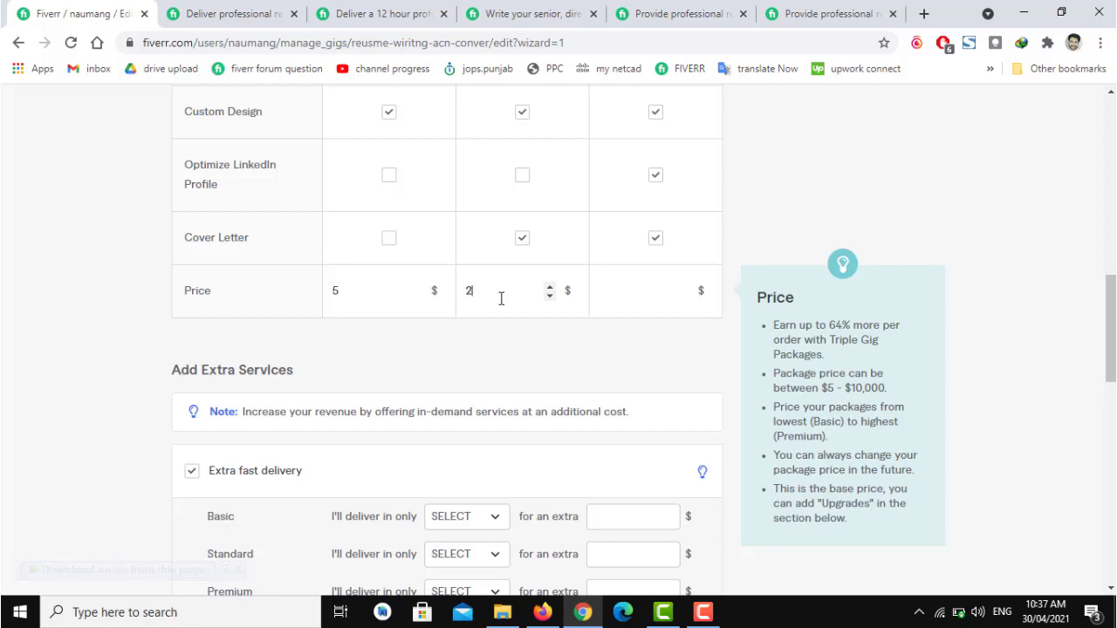
pyautogui.click(615, 295)
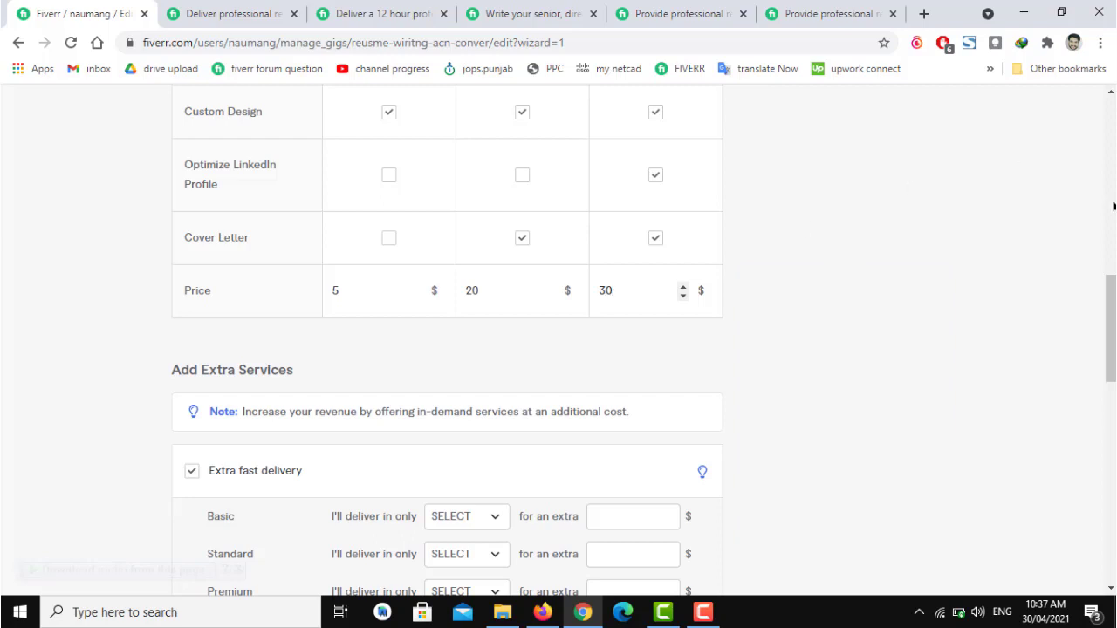
# Step: For the Extra fast delivery service, set the Basic package to 1 day for an extra $5
pyautogui.moveTo(1112, 288); pyautogui.dragTo(1098, 300)
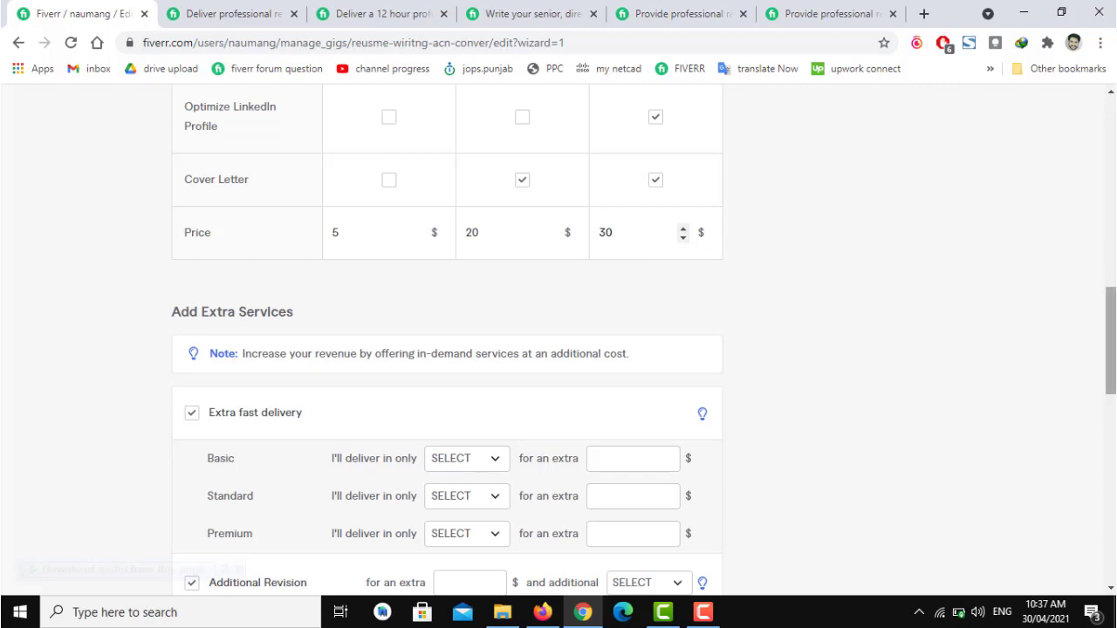
pyautogui.moveTo(1111, 310); pyautogui.dragTo(1110, 326)
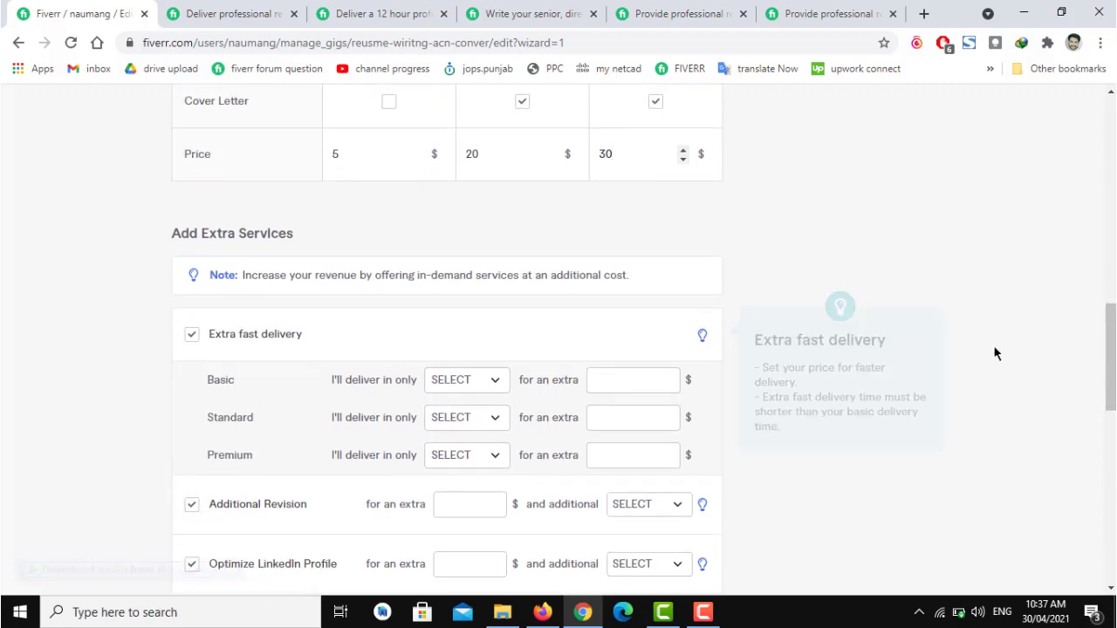
pyautogui.moveTo(1111, 358); pyautogui.dragTo(1106, 194)
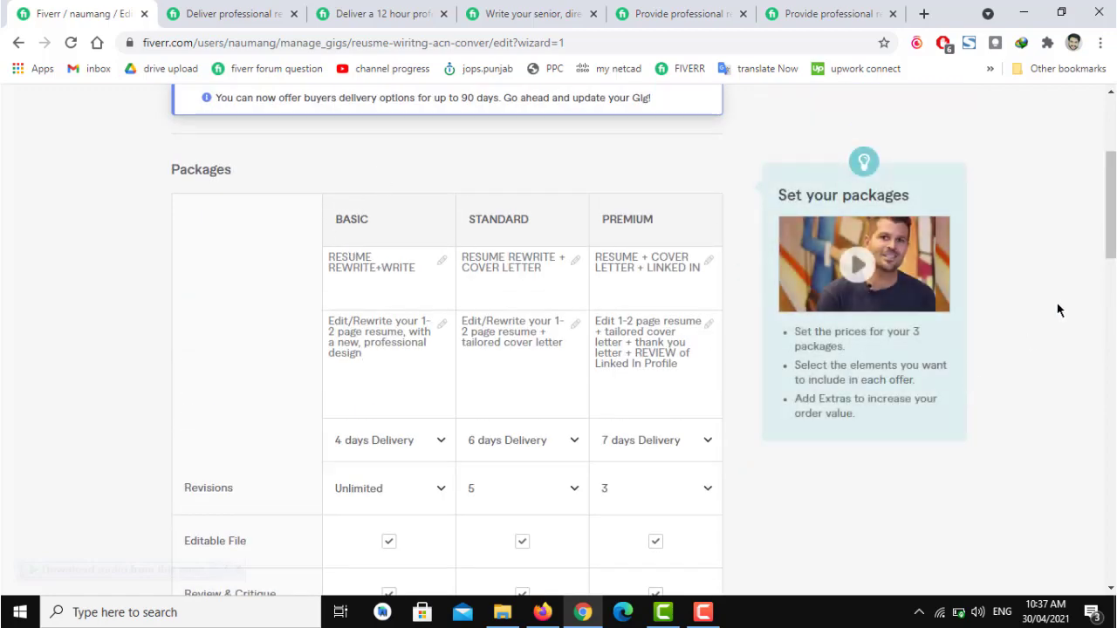
pyautogui.moveTo(1101, 209); pyautogui.dragTo(1096, 353)
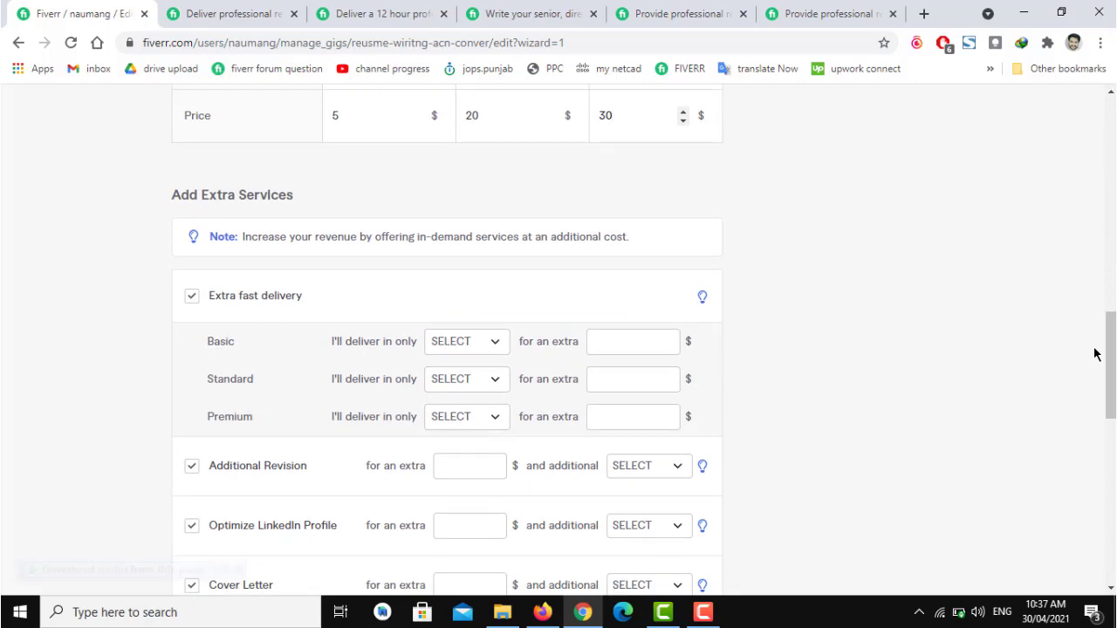
pyautogui.click(456, 345)
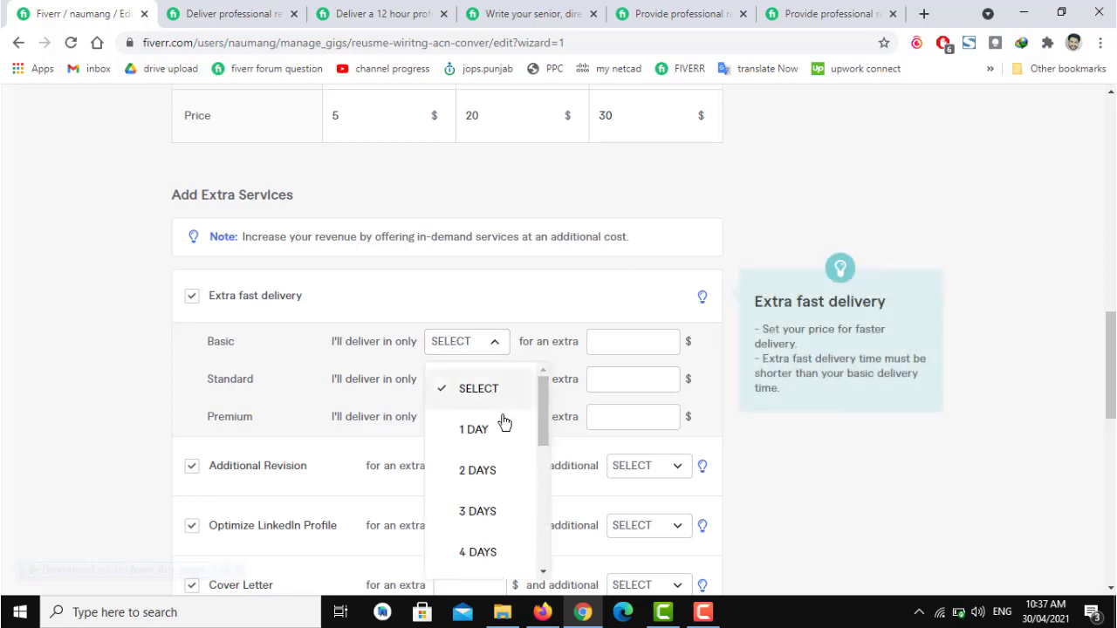
pyautogui.click(478, 432)
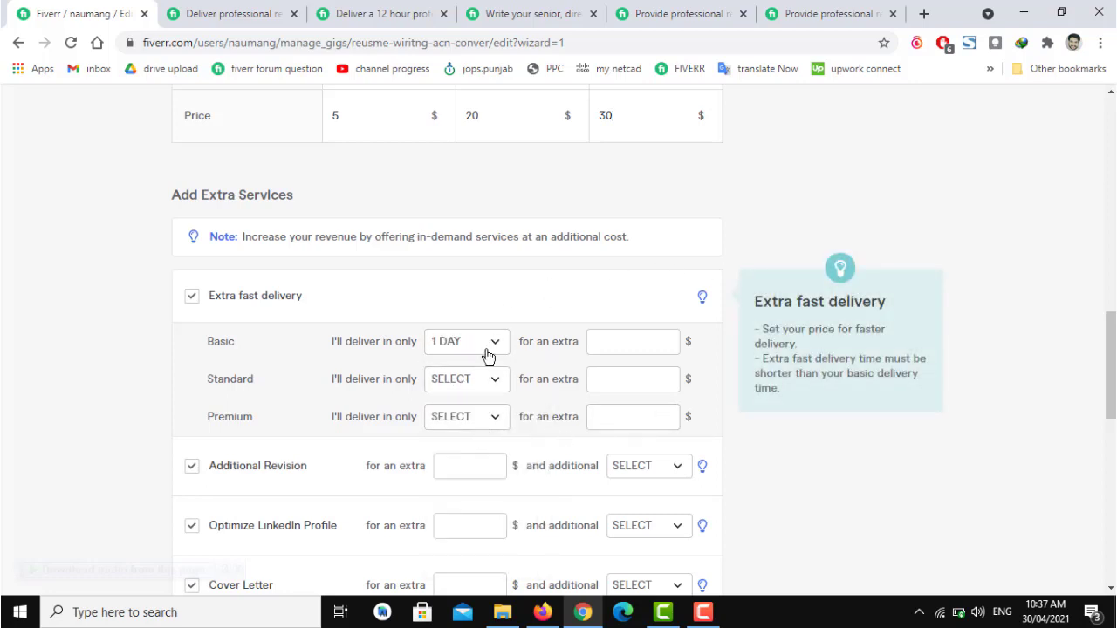
pyautogui.click(614, 339)
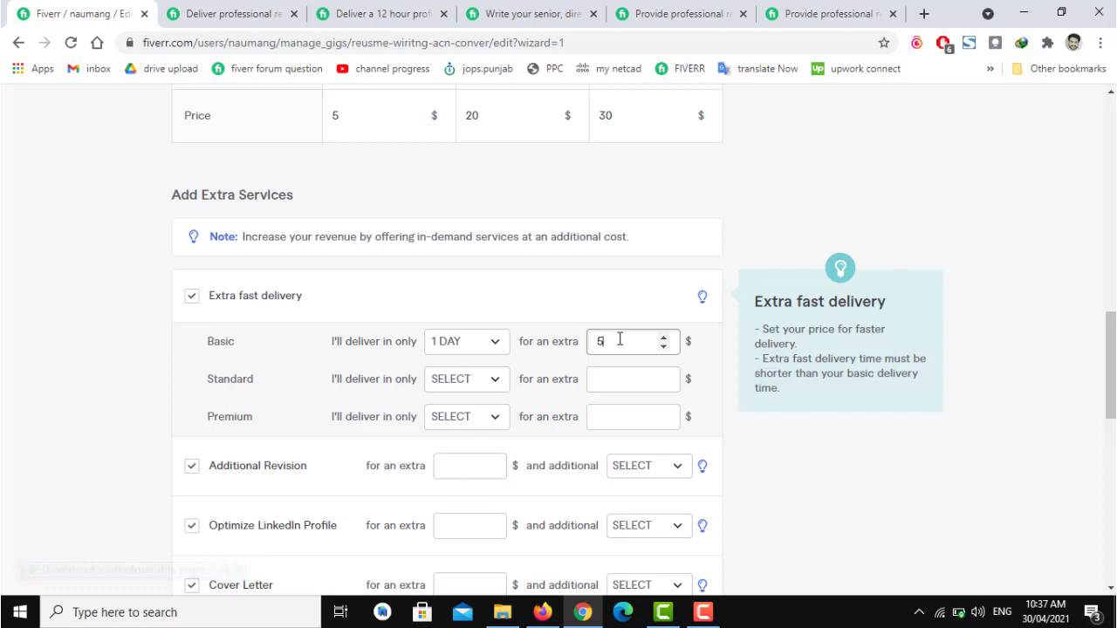
# Step: For the Extra fast delivery service, set Standard to 2 days for an extra $10 and Premium to 3 days for an extra $15
pyautogui.click(485, 384)
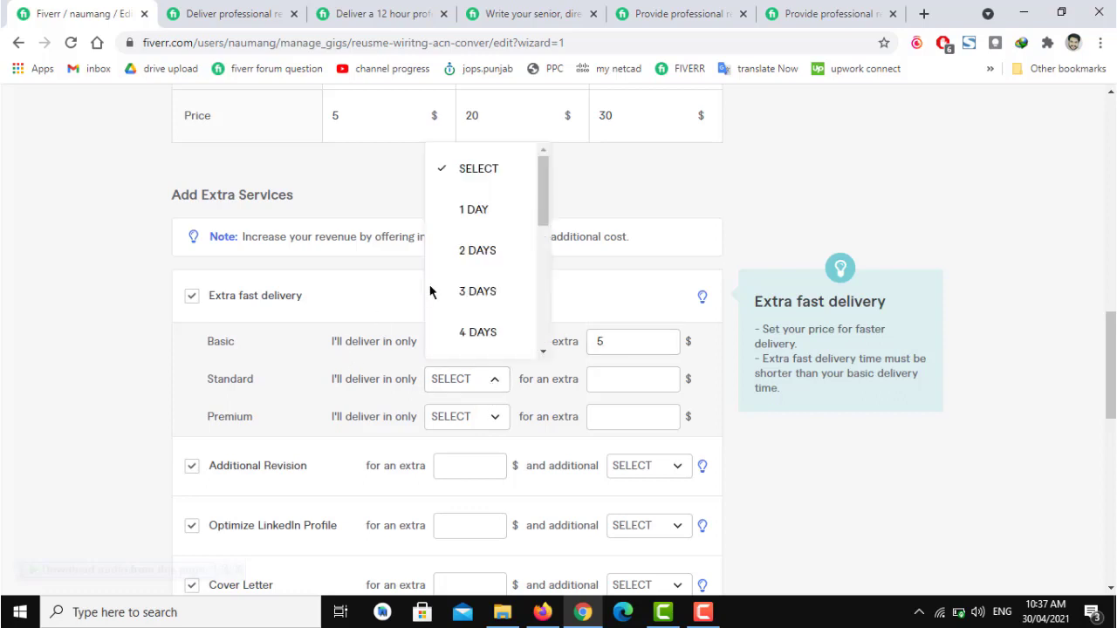
pyautogui.click(478, 252)
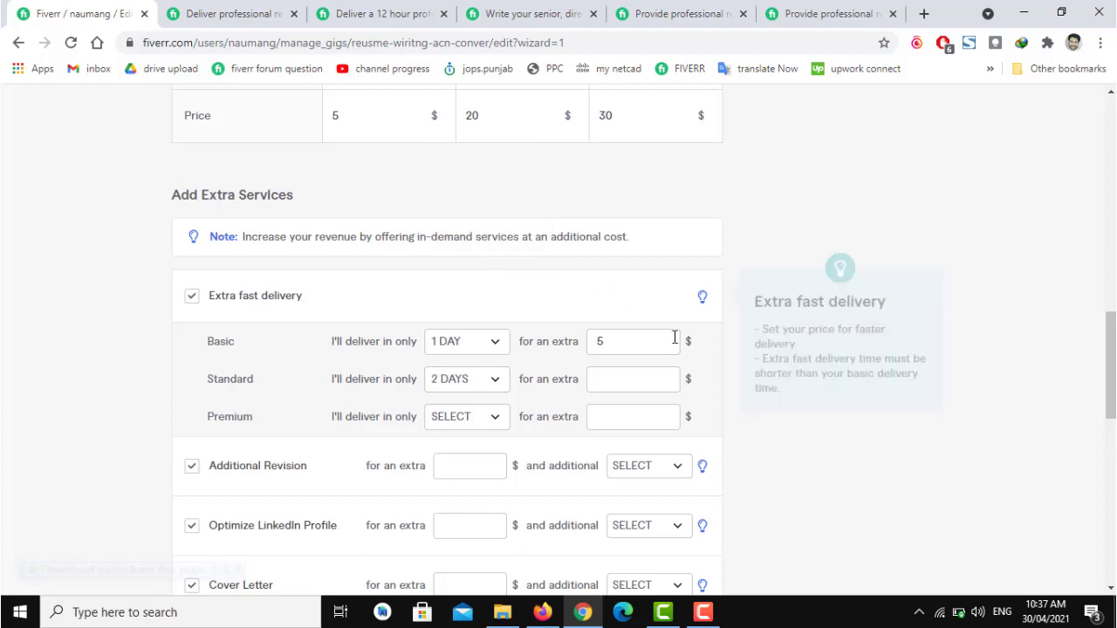
pyautogui.click(623, 380)
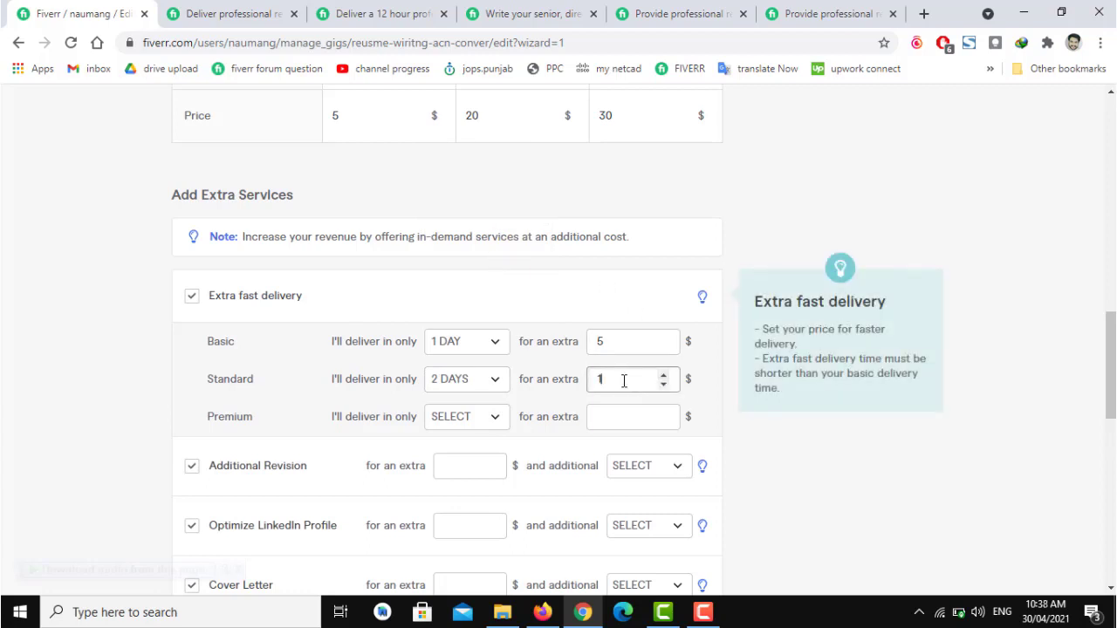
pyautogui.write('10')
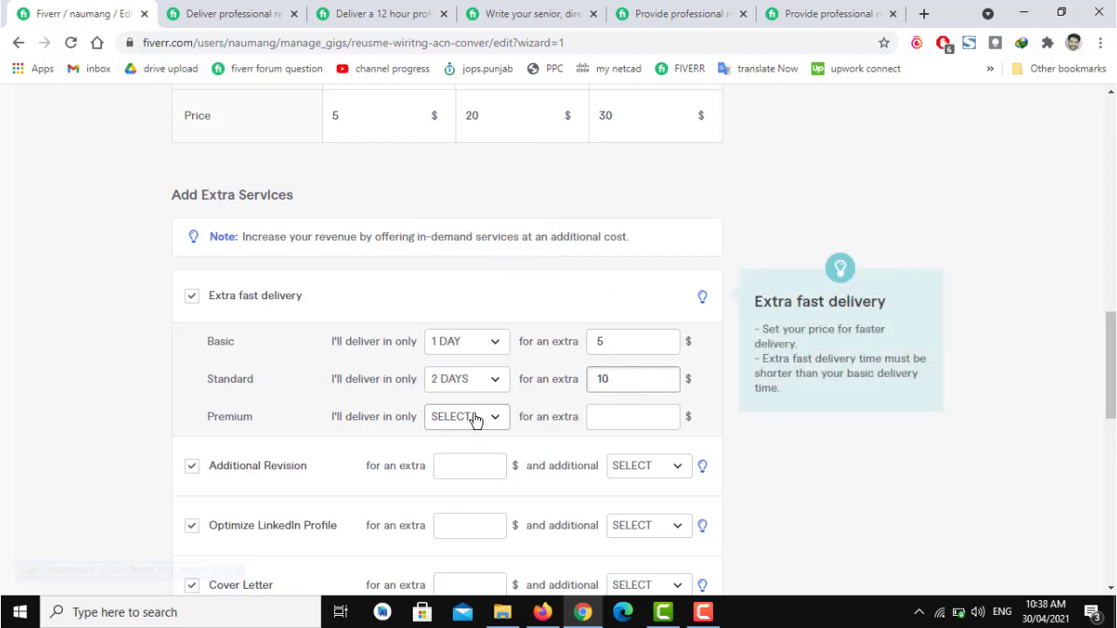
pyautogui.click(476, 417)
pyautogui.click(479, 326)
pyautogui.click(613, 418)
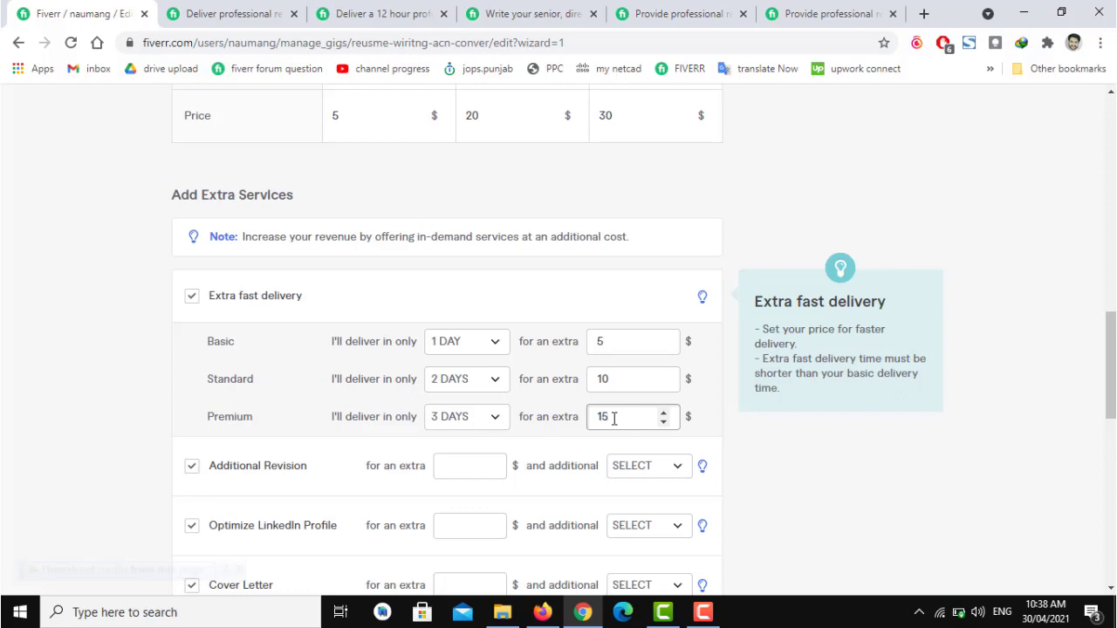
# Step: Check the faster delivery times and surcharges in the first competing gig's package comparison
pyautogui.click(231, 13)
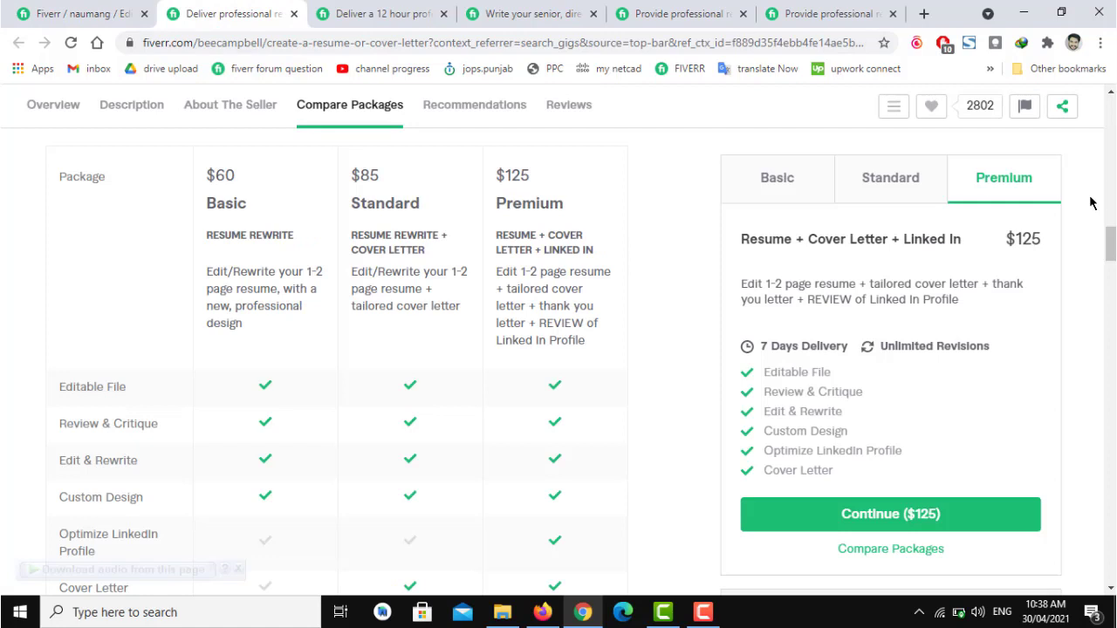
pyautogui.scroll(-4, 555, 377)
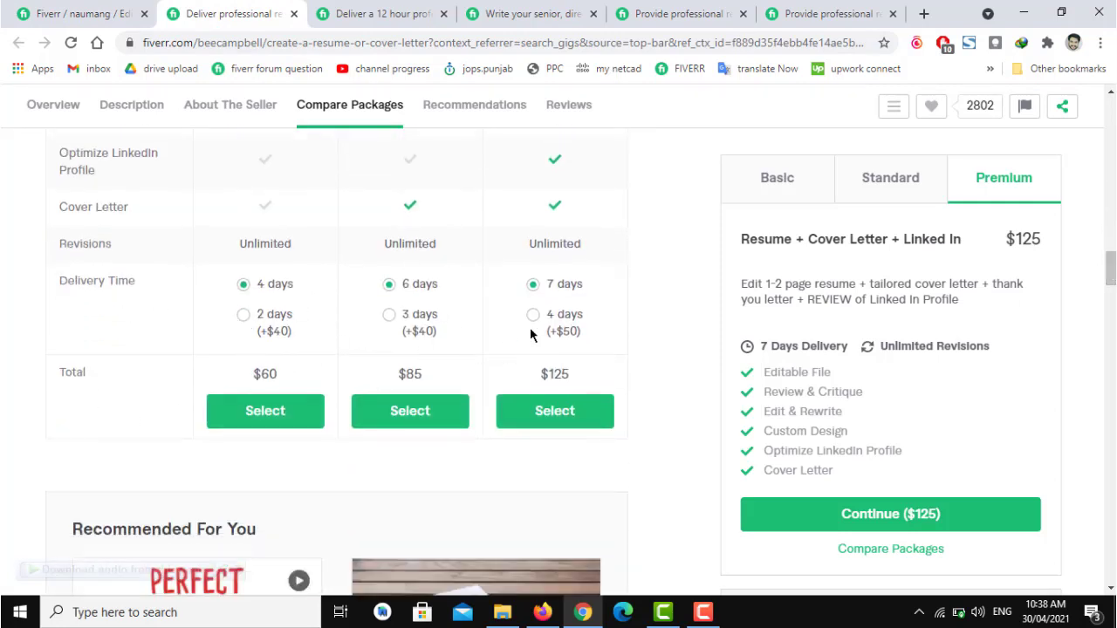
pyautogui.click(83, 10)
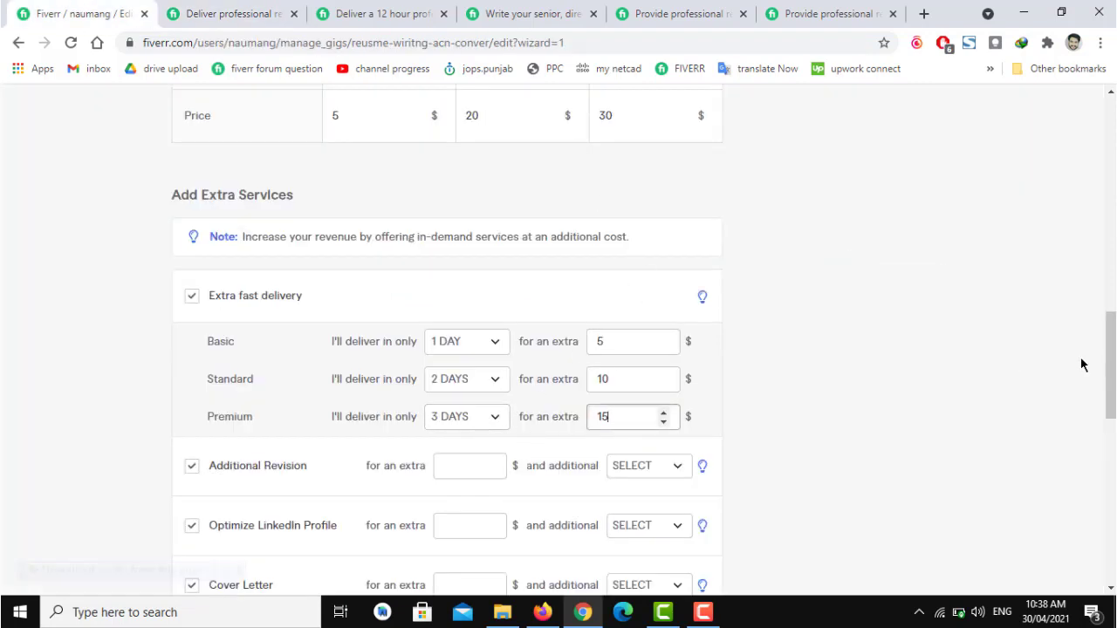
# Step: Check the revisions set for the packages, and turn off the Additional Revision, Optimize LinkedIn Profile and Cover Letter extra services
pyautogui.moveTo(1111, 365); pyautogui.dragTo(1110, 397)
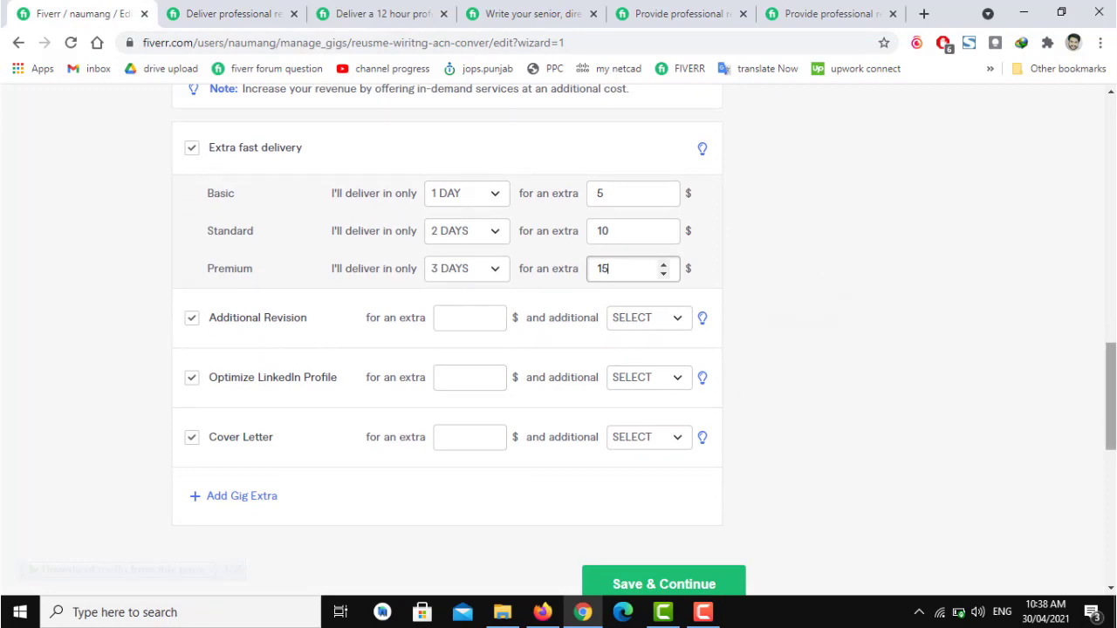
pyautogui.moveTo(1111, 419); pyautogui.dragTo(1090, 277)
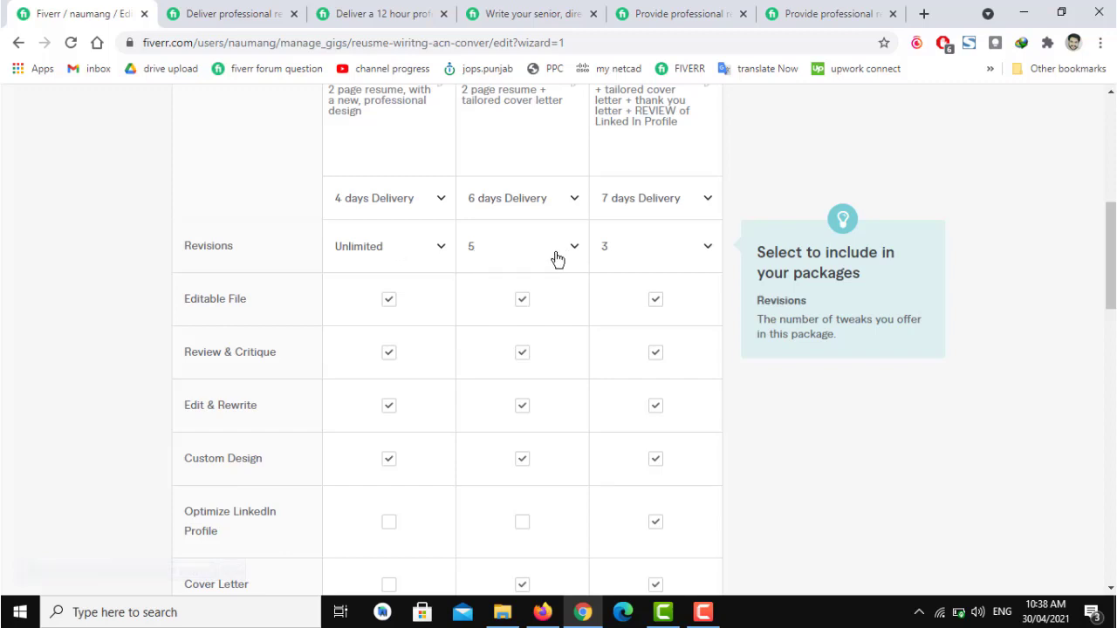
pyautogui.moveTo(1110, 253); pyautogui.dragTo(1109, 399)
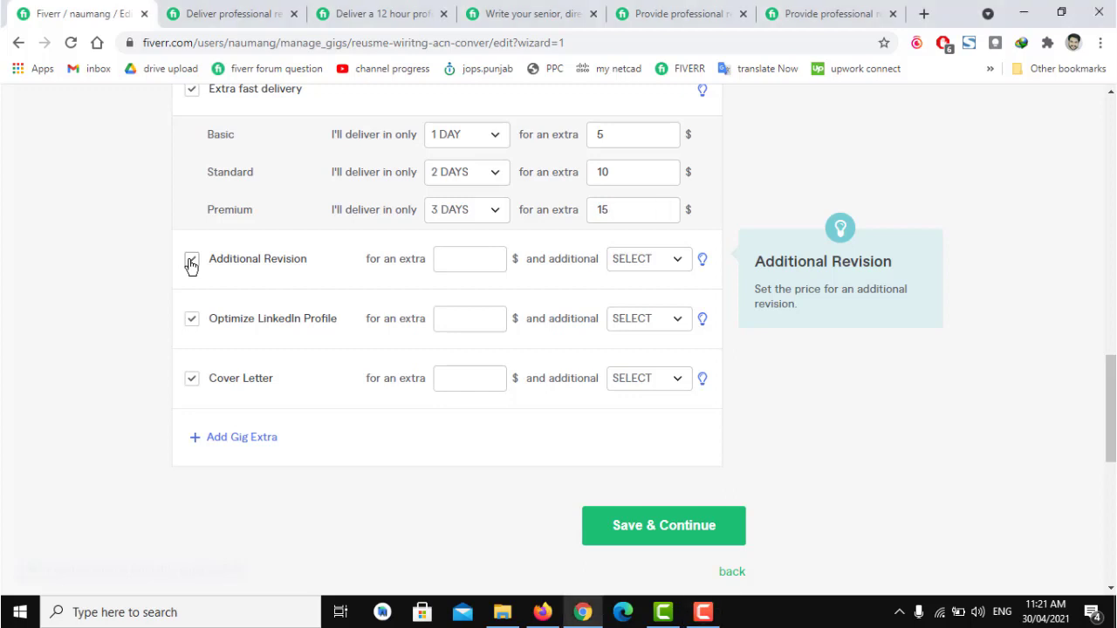
pyautogui.click(191, 264)
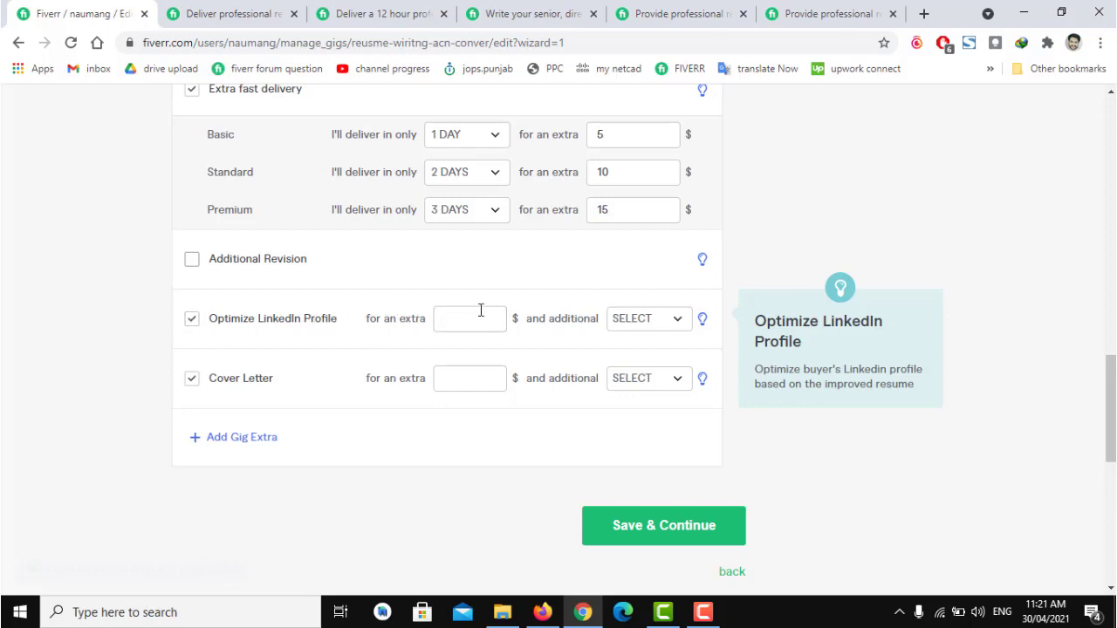
pyautogui.click(191, 321)
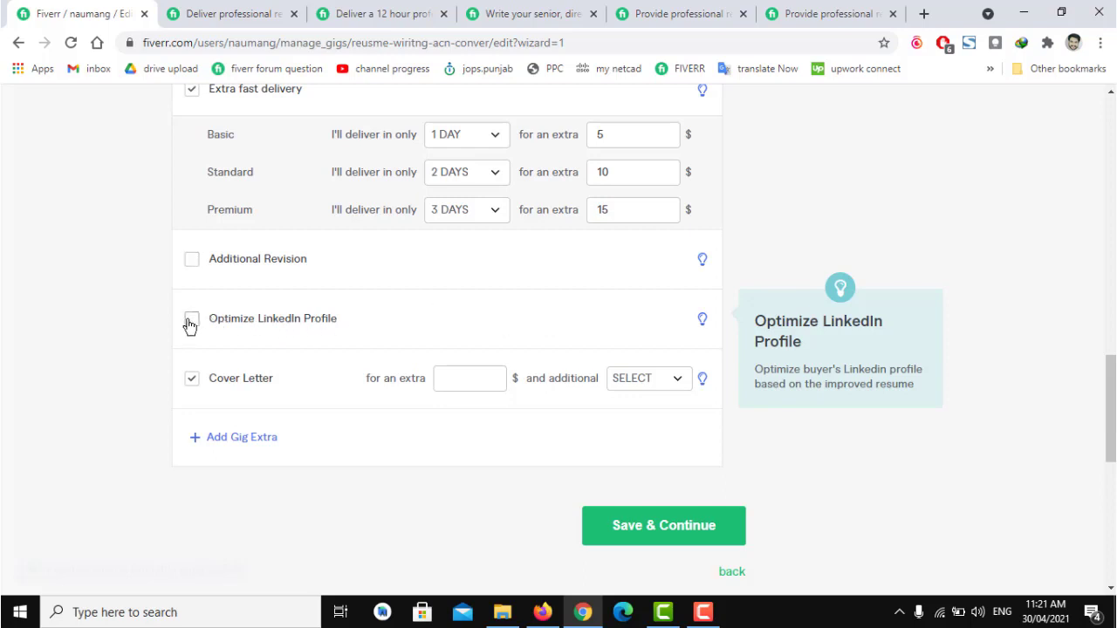
pyautogui.click(192, 379)
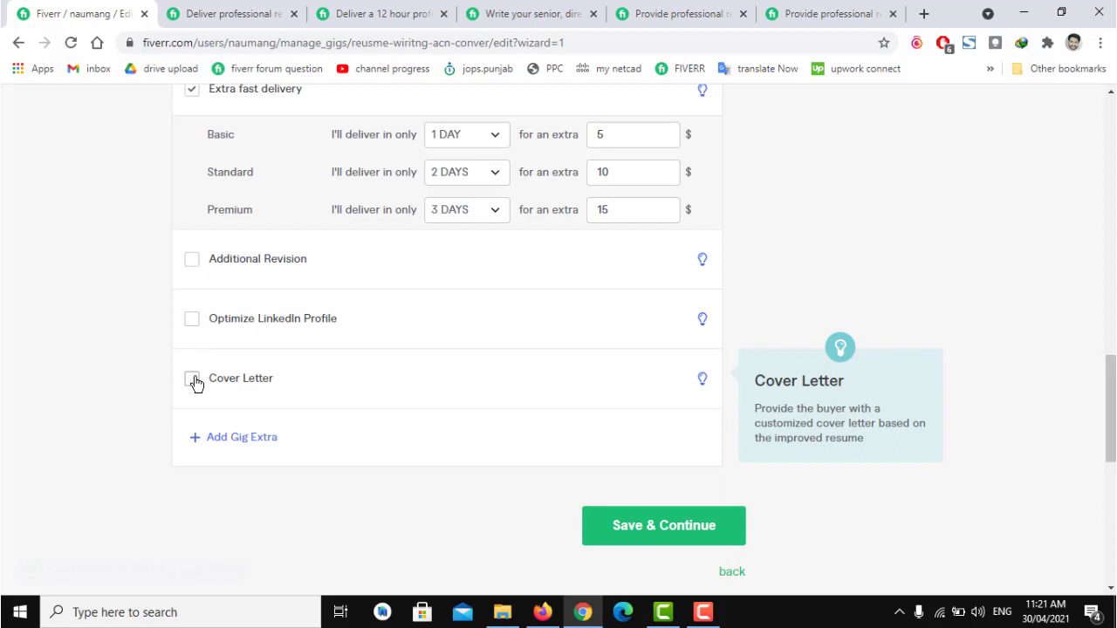
# Step: Review the packages, and add a gig extra titled "linkedin page MNG." with the description "manage your LinkedIn page"
pyautogui.moveTo(1111, 358); pyautogui.dragTo(1091, 380)
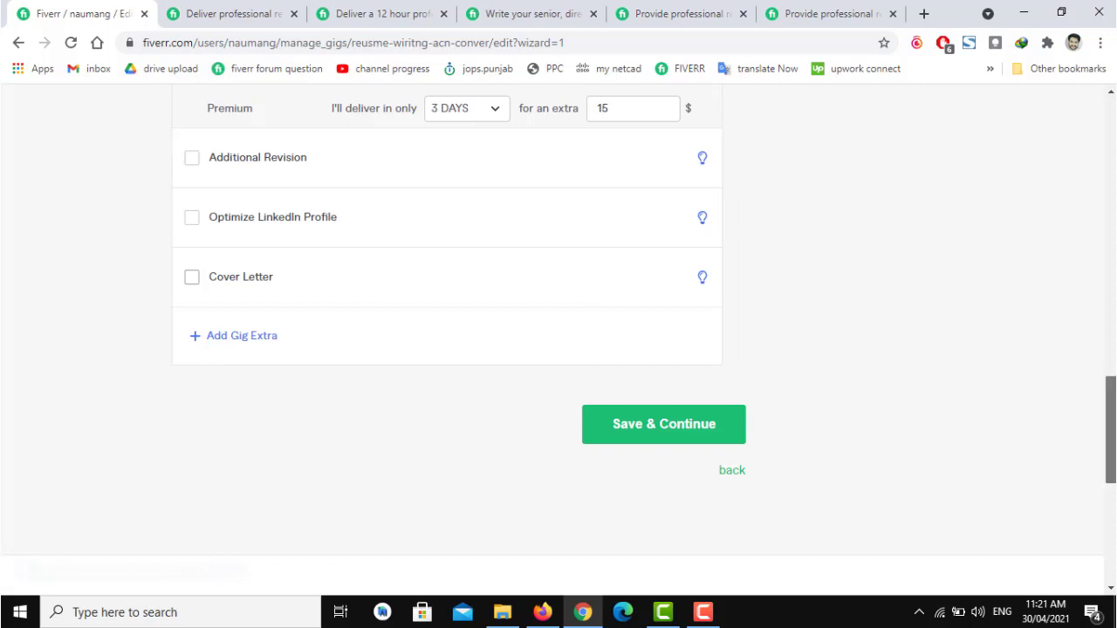
pyautogui.moveTo(1108, 398)
pyautogui.mouseDown()
pyautogui.moveTo(1109, 377)
pyautogui.moveTo(1107, 405)
pyautogui.mouseUp()
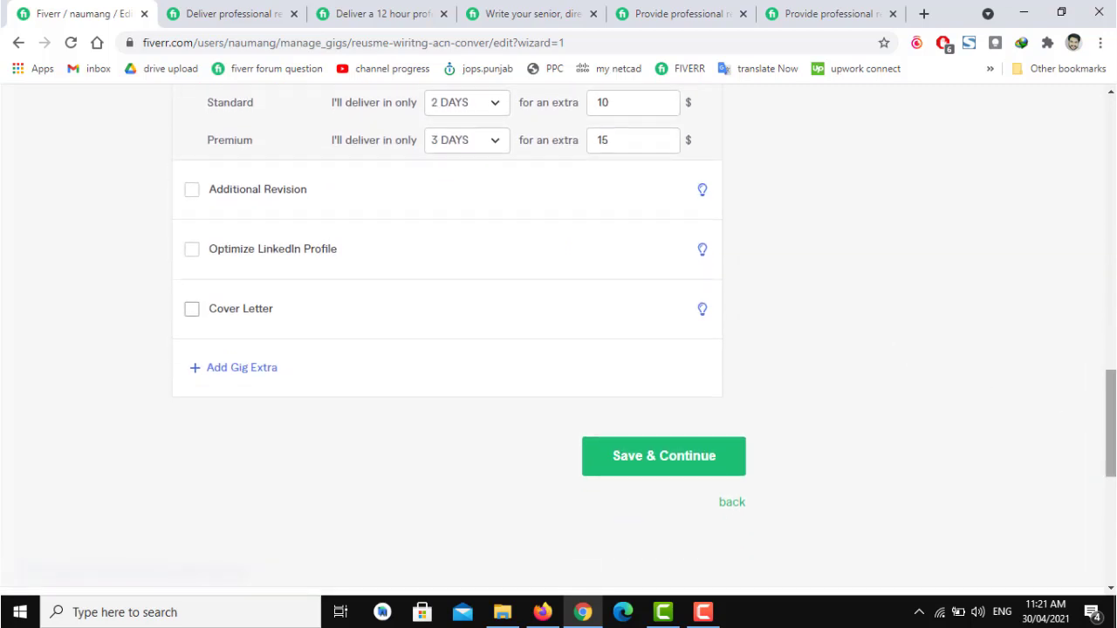
pyautogui.scroll(15, 1087, 274)
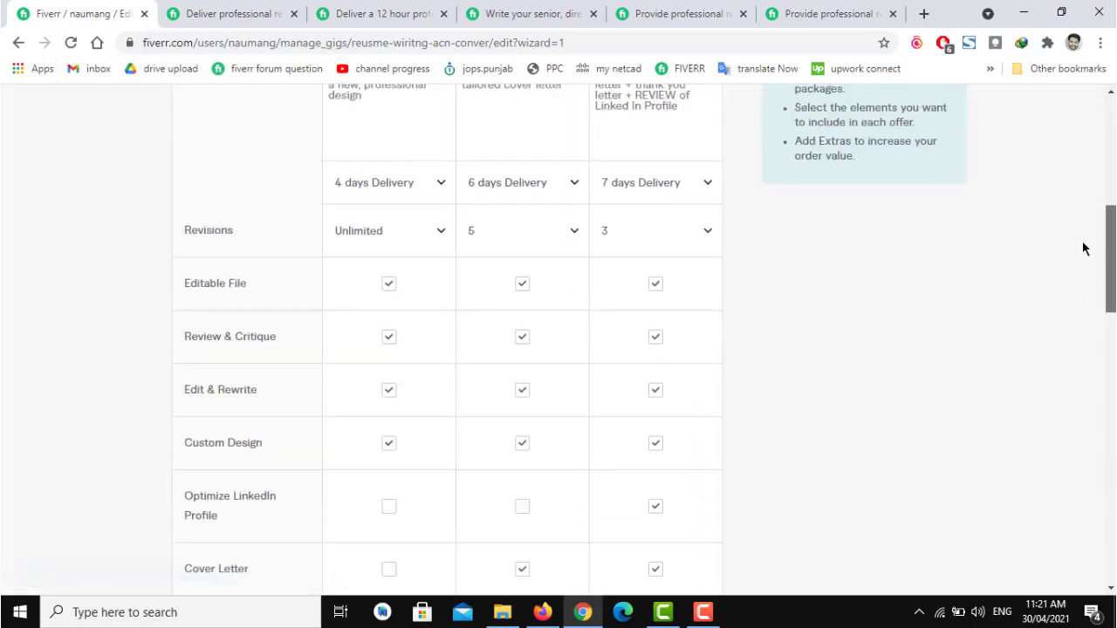
pyautogui.scroll(1, 1085, 210)
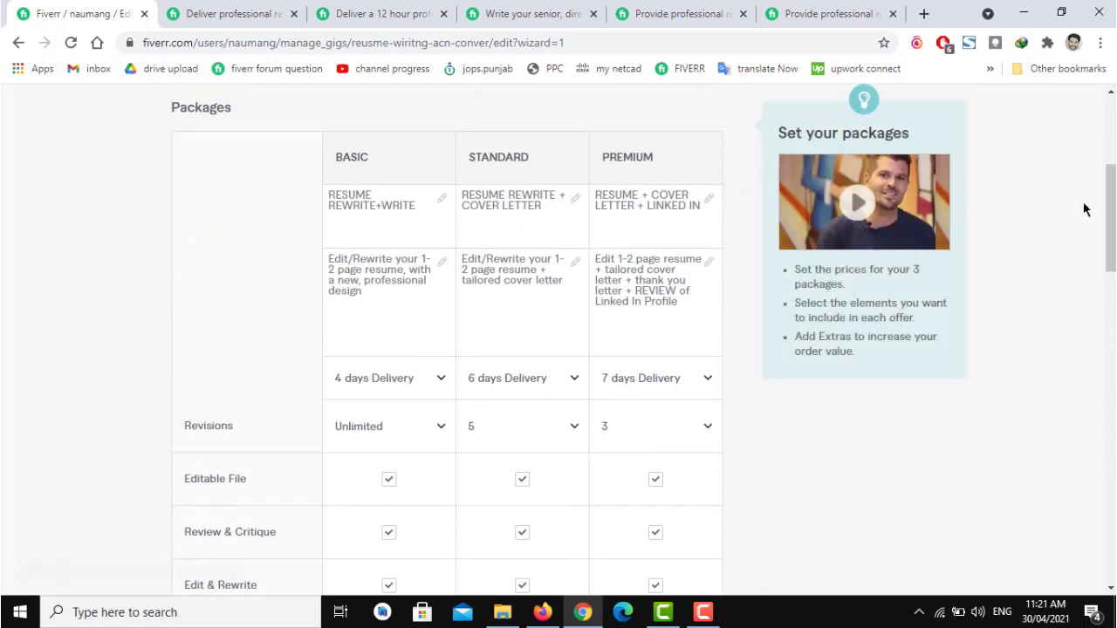
pyautogui.scroll(-10, 1113, 212)
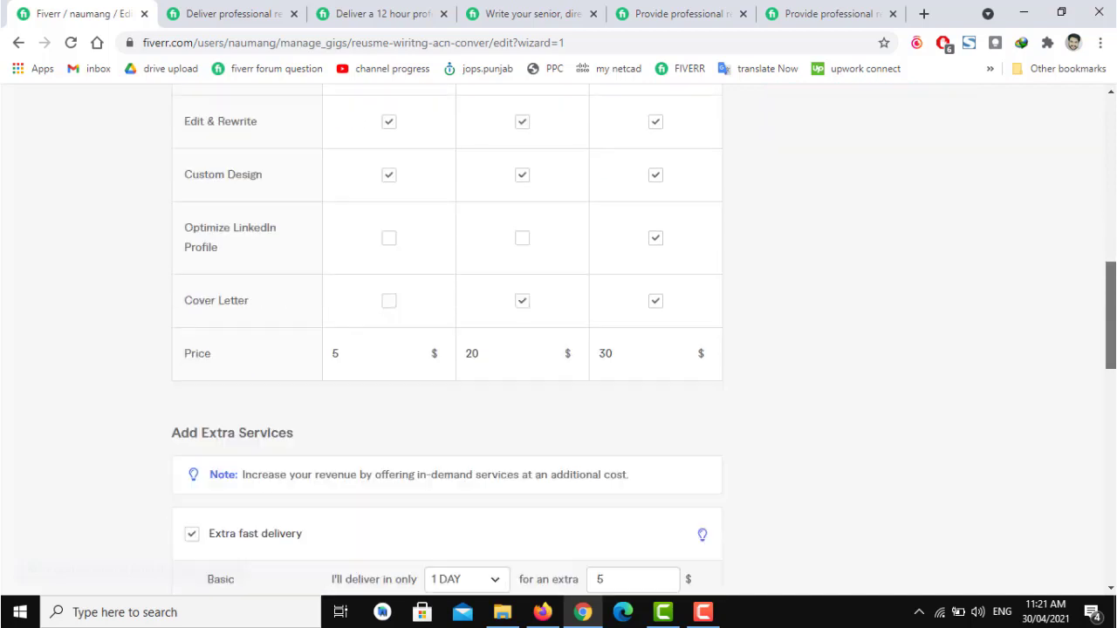
pyautogui.scroll(-1, 983, 413)
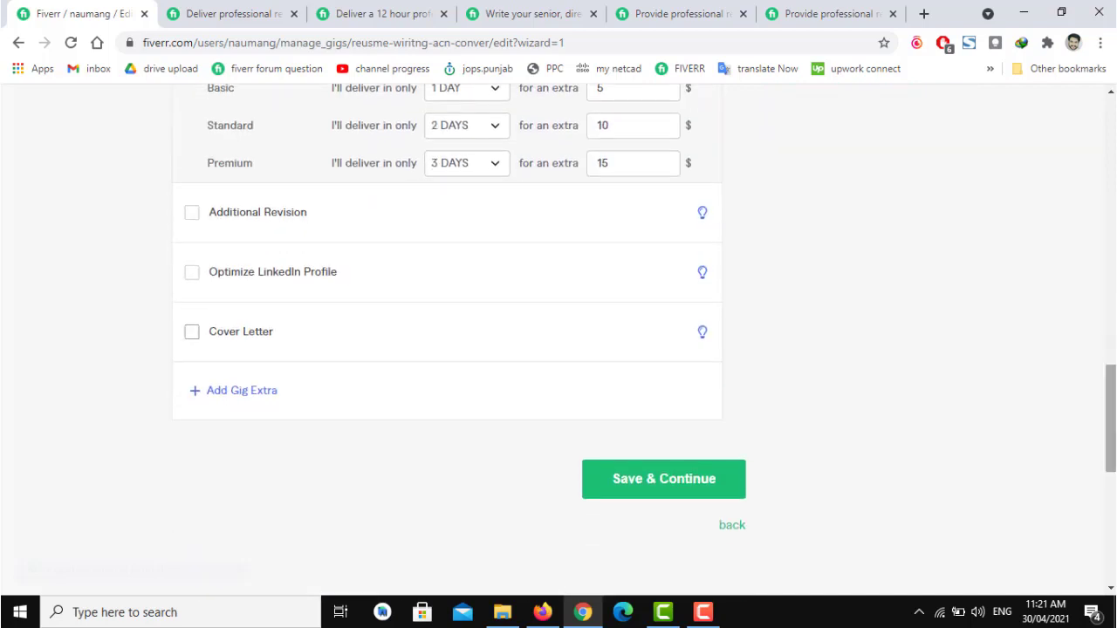
pyautogui.click(240, 394)
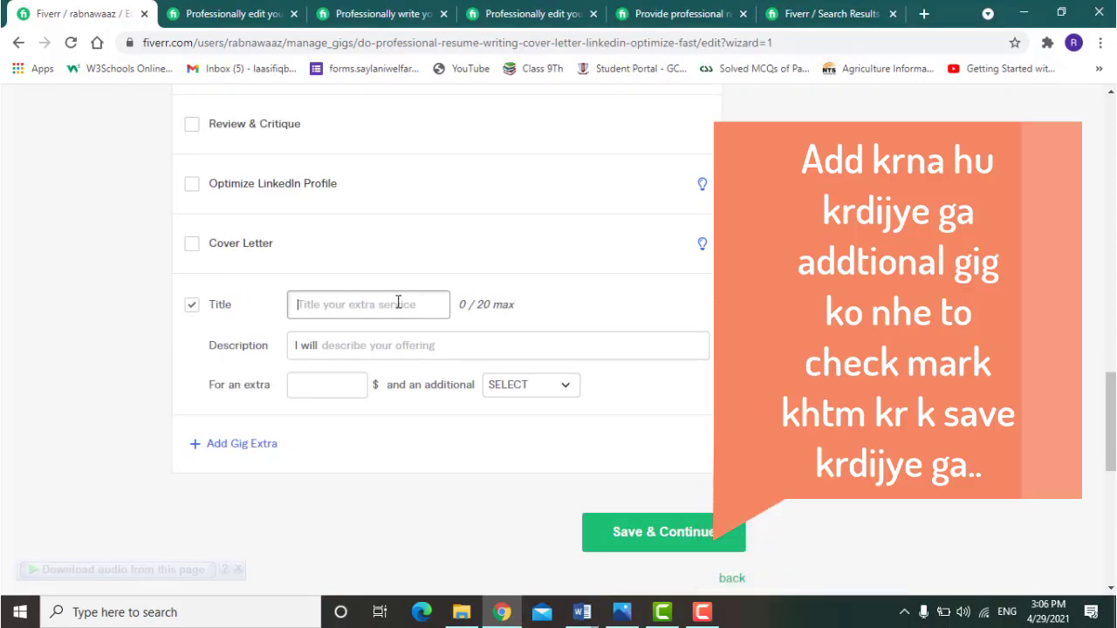
pyautogui.write('linkedin page managm')
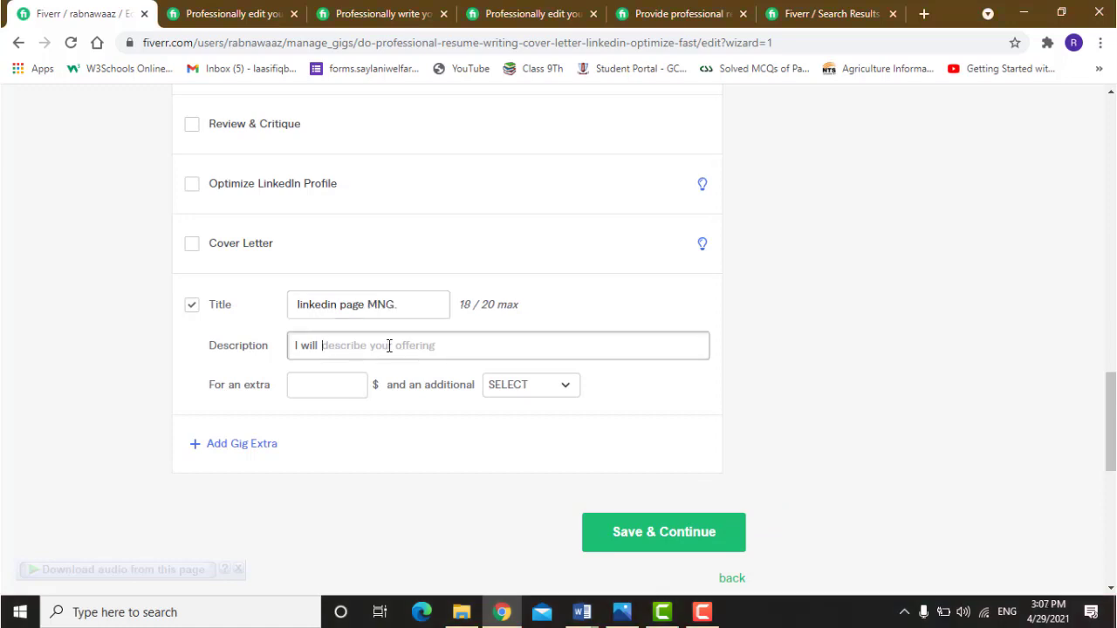
pyautogui.write('ma')
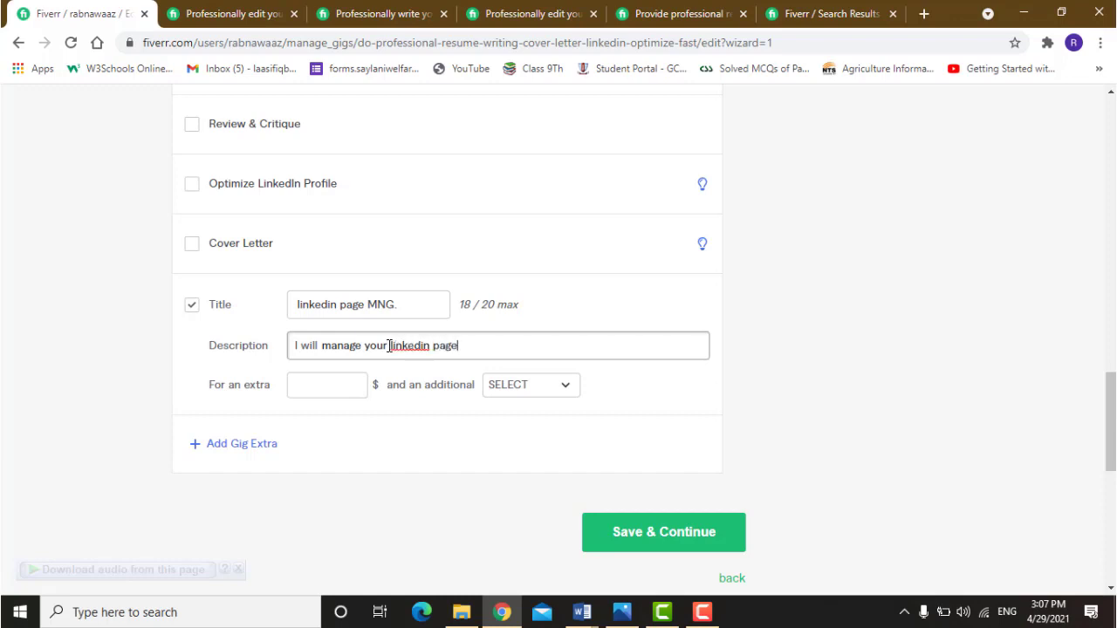
pyautogui.rightClick(425, 347)
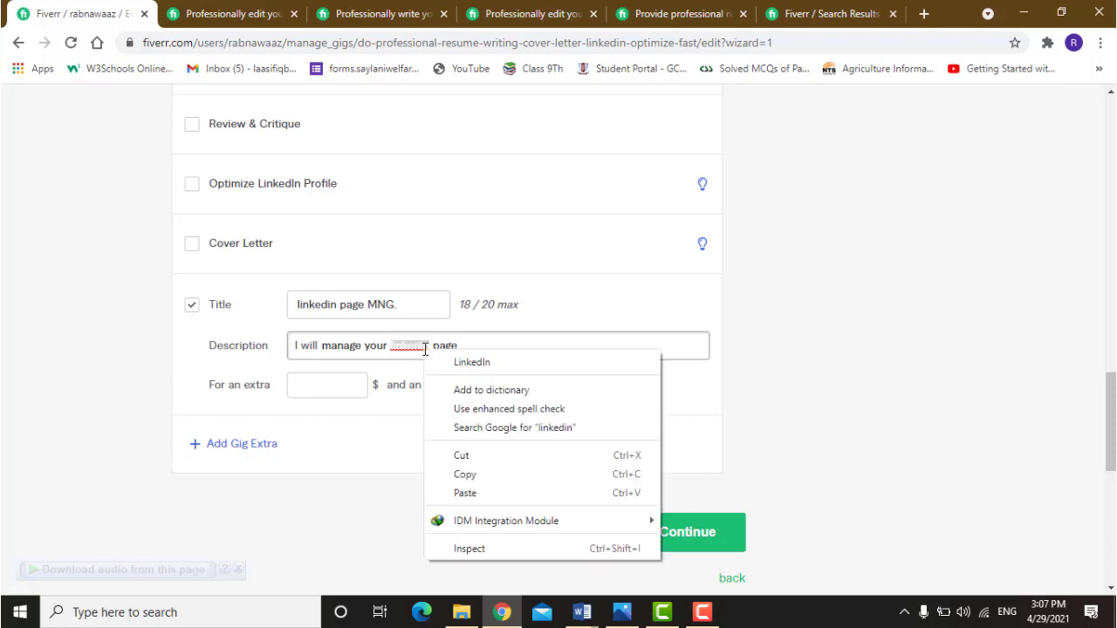
pyautogui.click(459, 362)
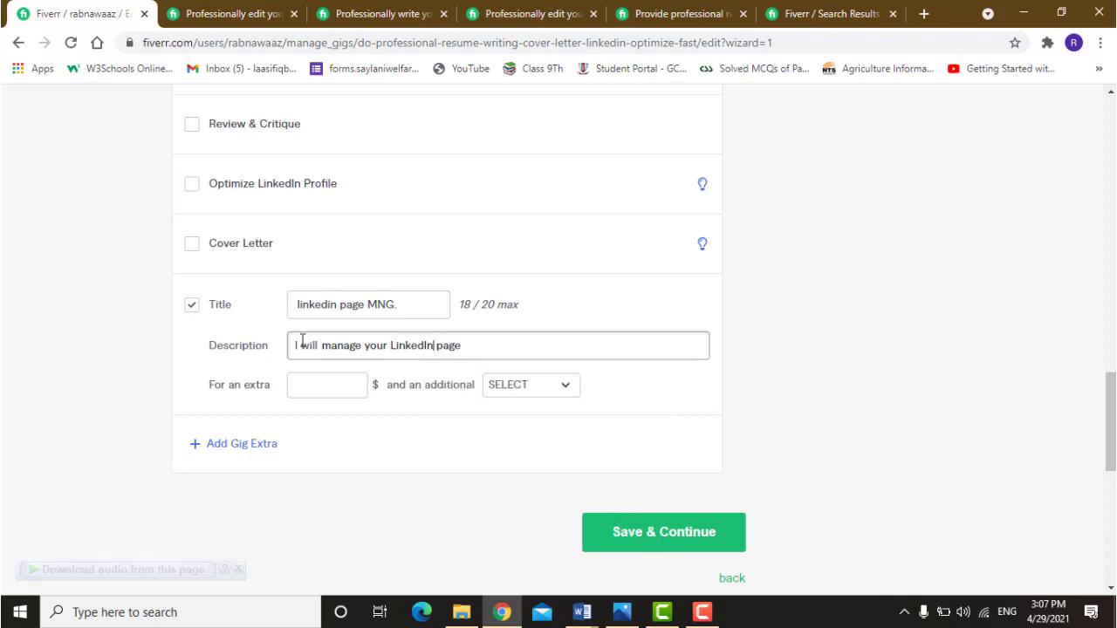
# Step: Price the LinkedIn page extra at $30 with 3 additional days, and save the pricing to continue to Description & FAQ
pyautogui.click(329, 385)
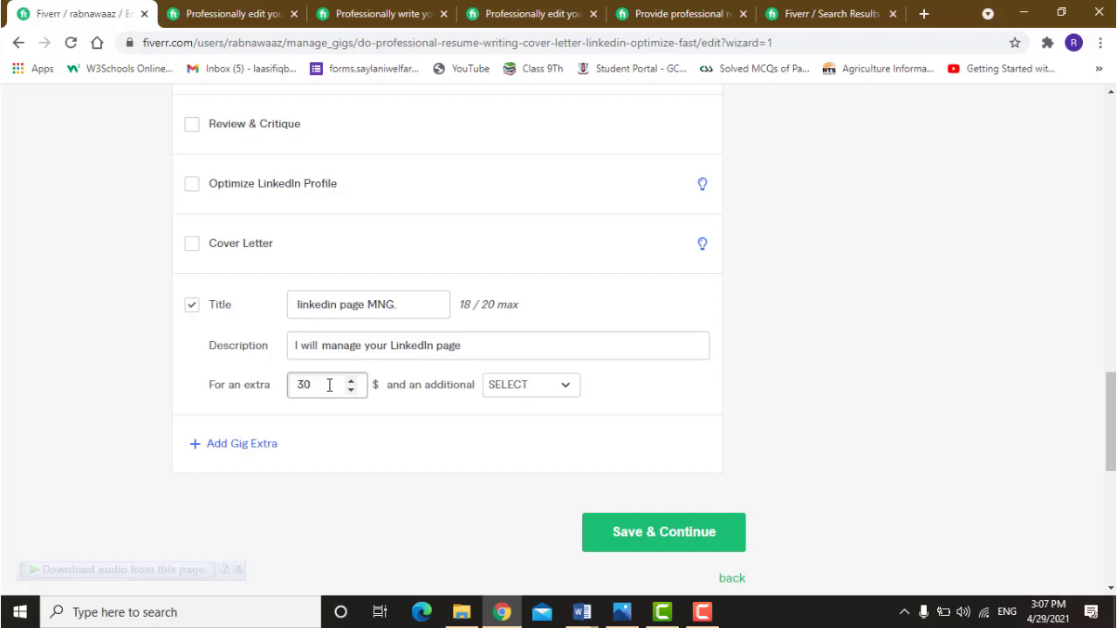
pyautogui.click(506, 386)
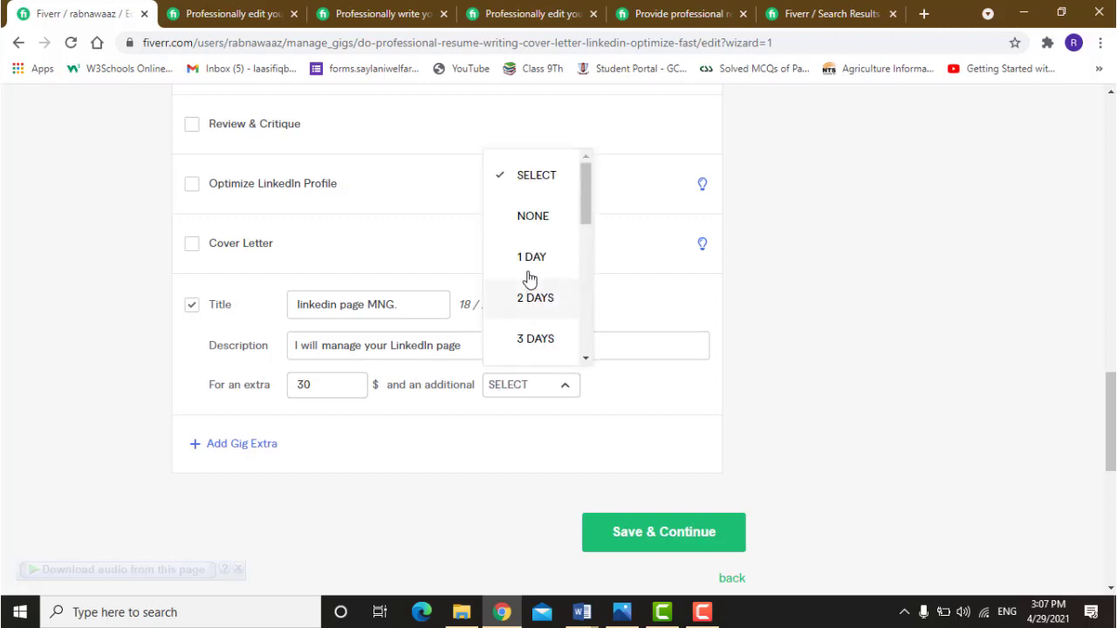
pyautogui.click(541, 339)
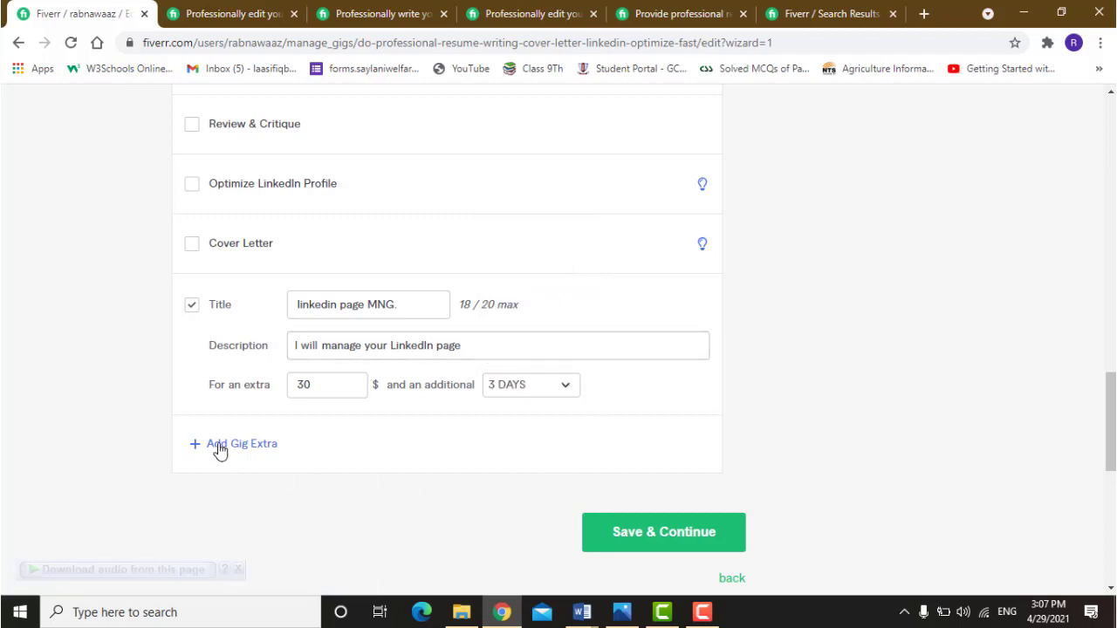
pyautogui.click(618, 536)
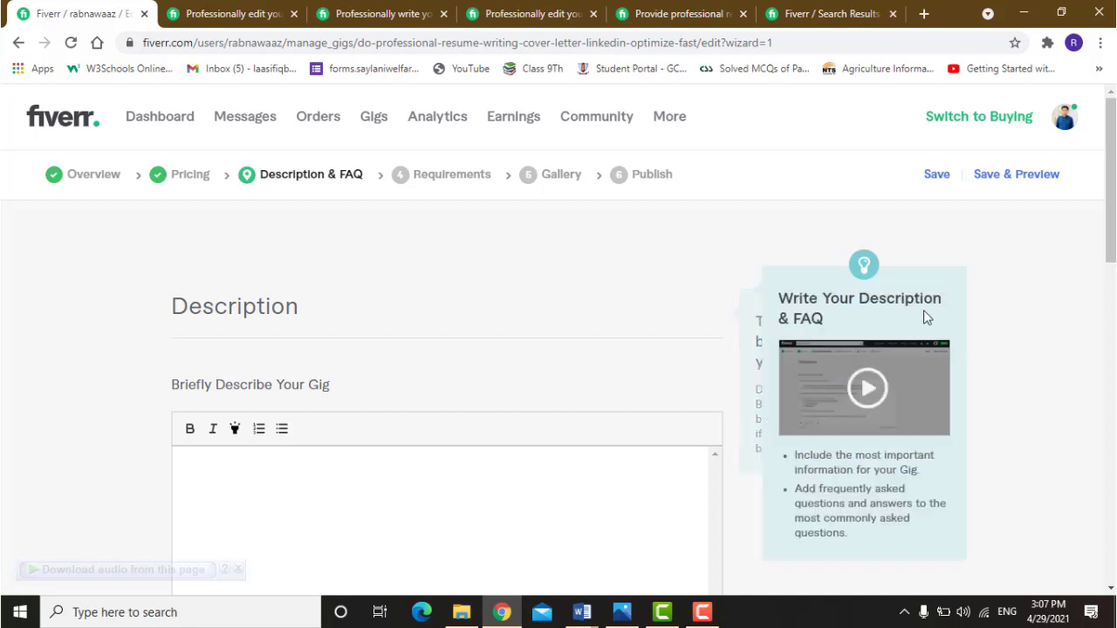
# Step: Examine how the competing resume gigs present their descriptions and packages, as a reference for the empty gig description
pyautogui.moveTo(1112, 206); pyautogui.dragTo(1114, 254)
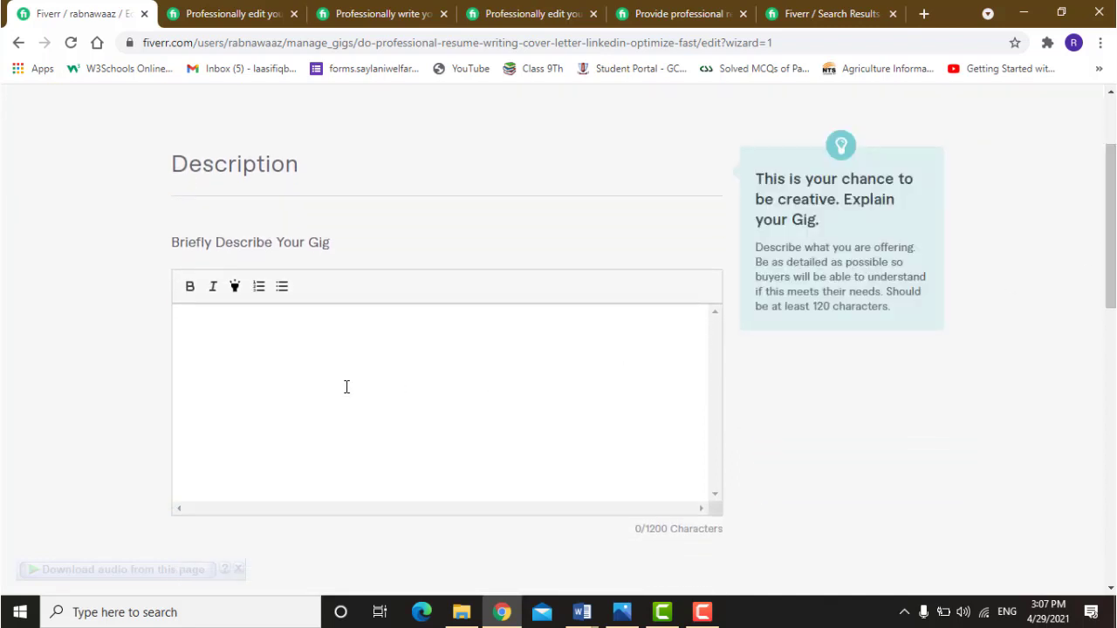
pyautogui.click(271, 347)
pyautogui.click(234, 14)
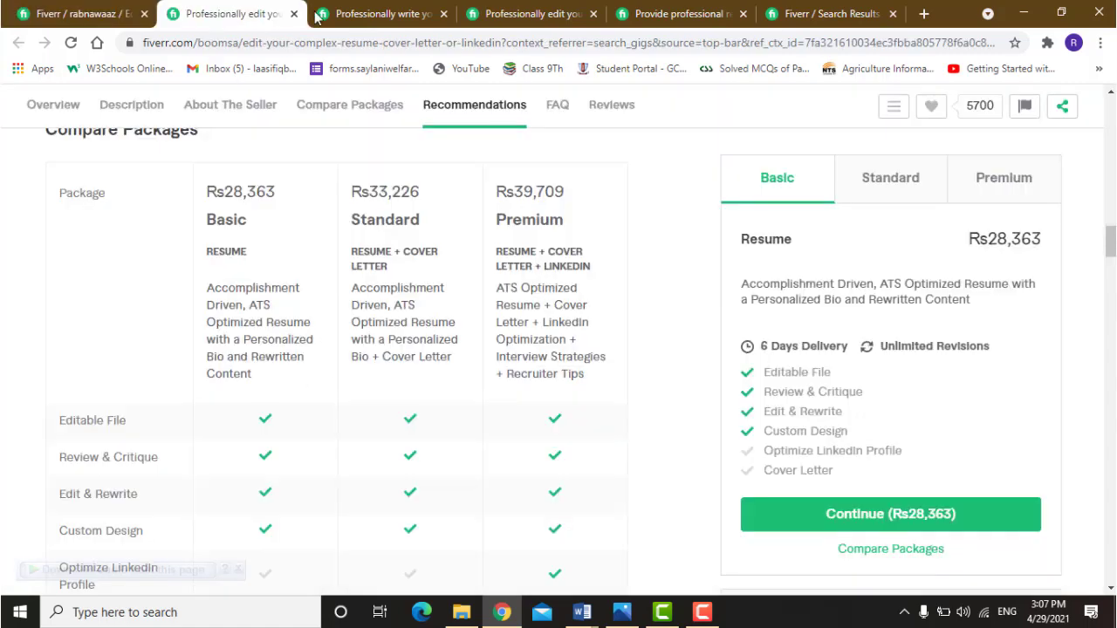
pyautogui.click(408, 13)
pyautogui.click(523, 13)
pyautogui.click(672, 13)
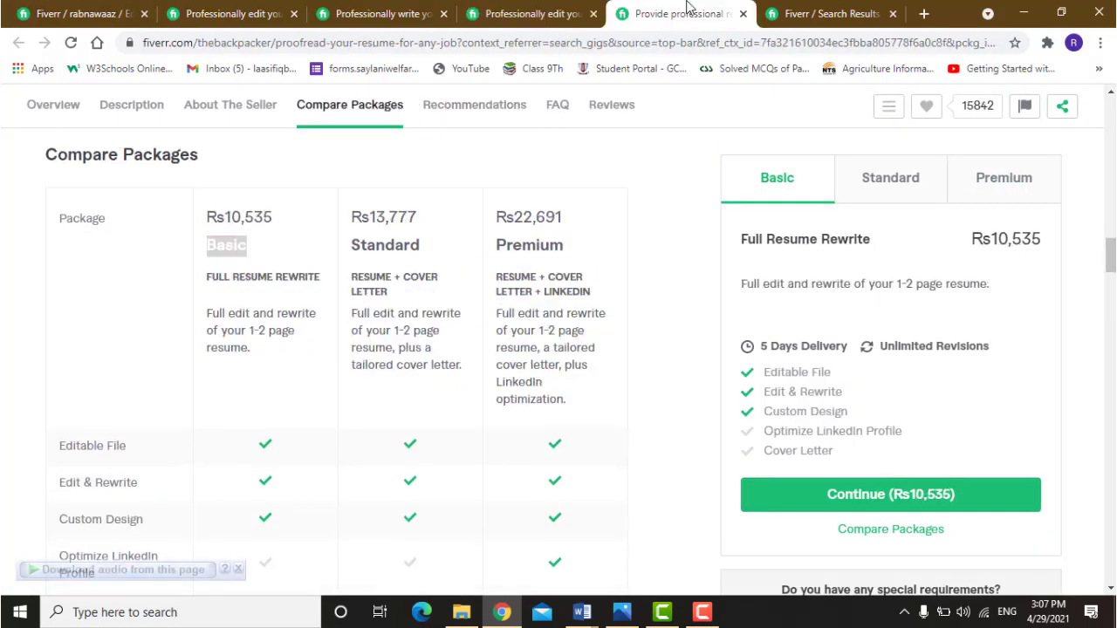
pyautogui.click(829, 11)
pyautogui.click(223, 14)
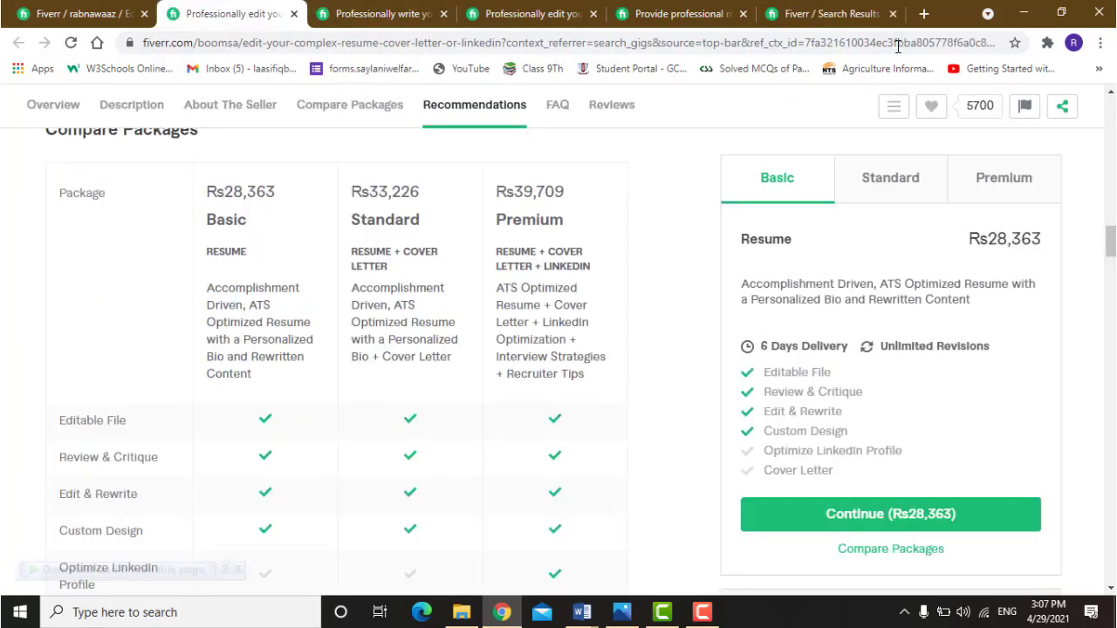
pyautogui.moveTo(1111, 243); pyautogui.dragTo(1104, 164)
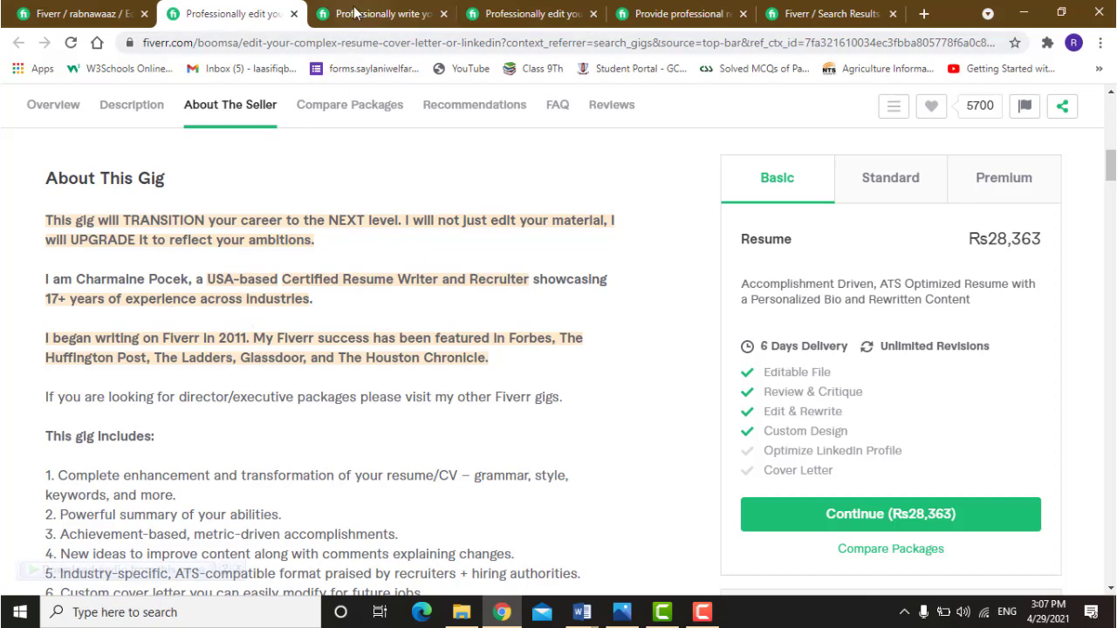
pyautogui.click(381, 14)
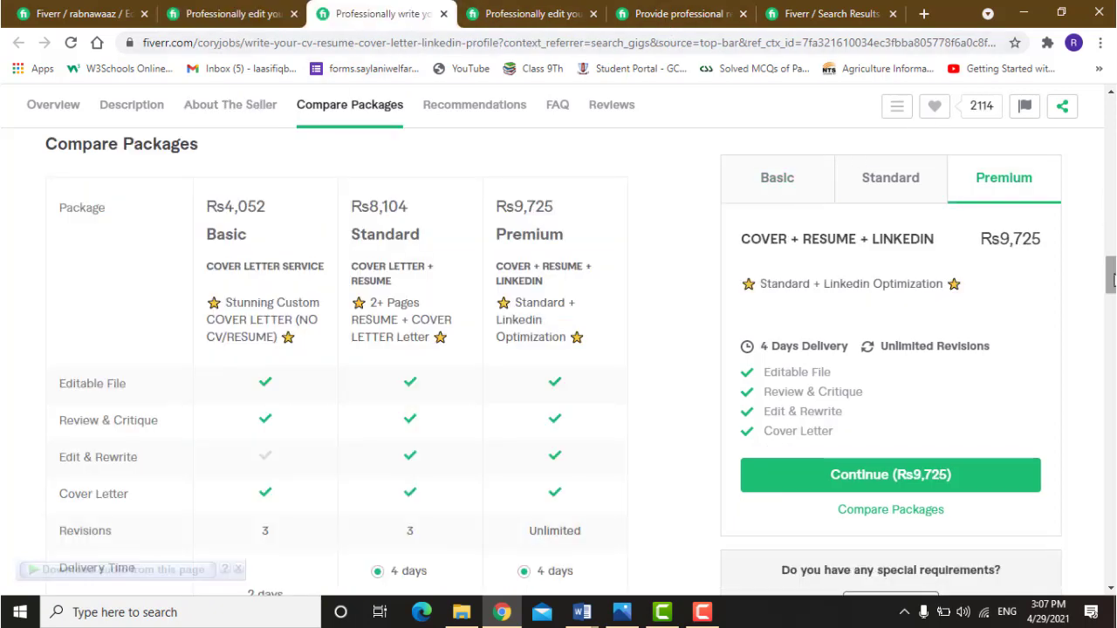
pyautogui.moveTo(1112, 292); pyautogui.dragTo(1100, 195)
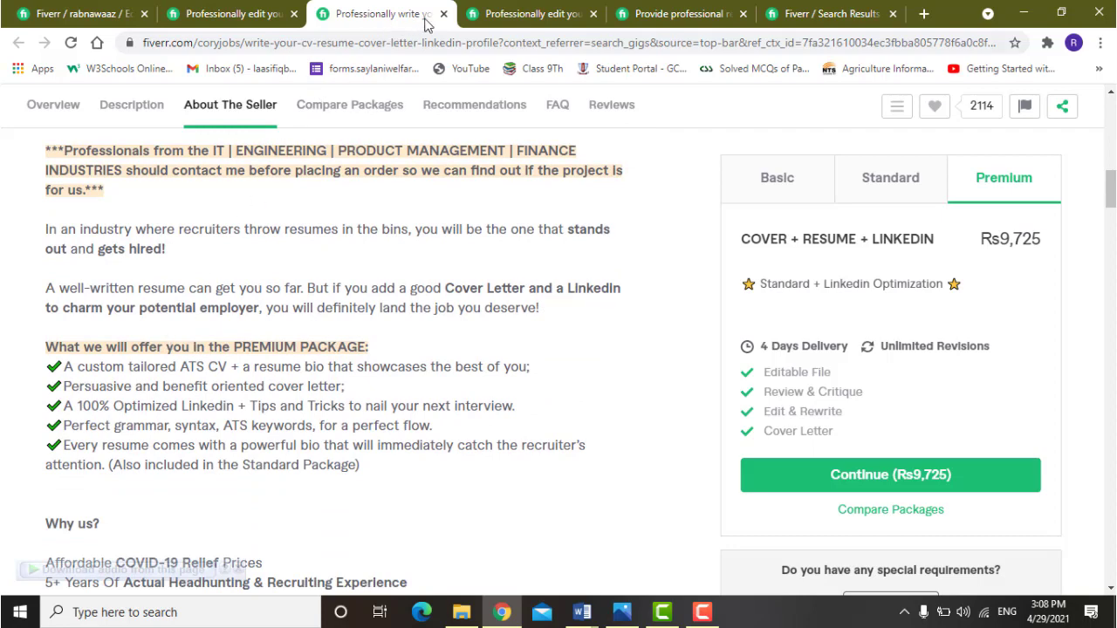
pyautogui.click(488, 16)
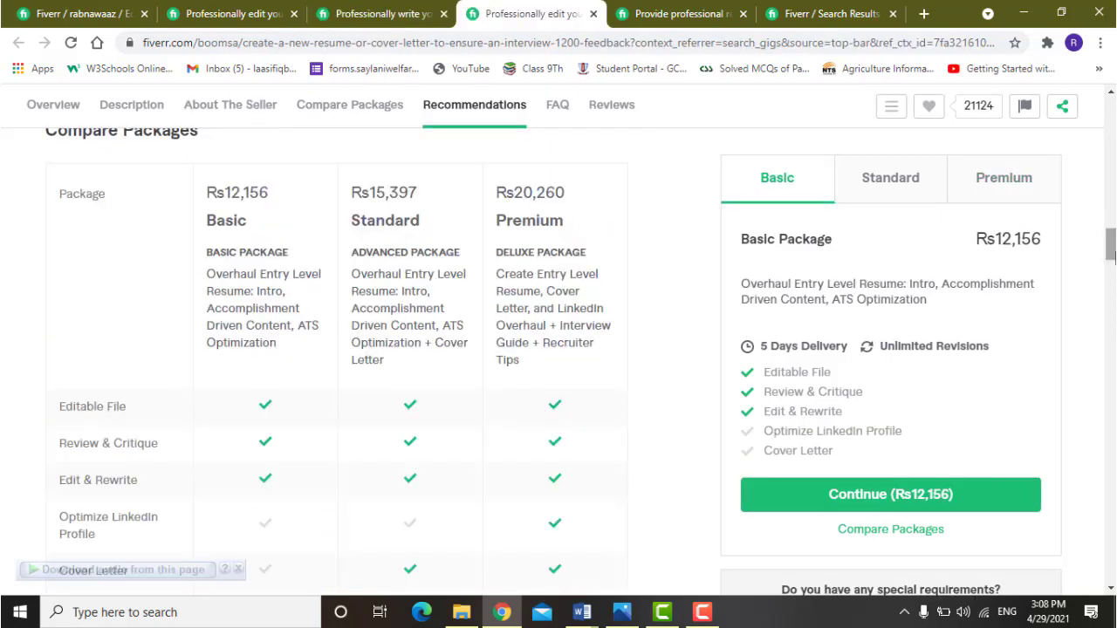
pyautogui.moveTo(1109, 250); pyautogui.dragTo(1109, 259)
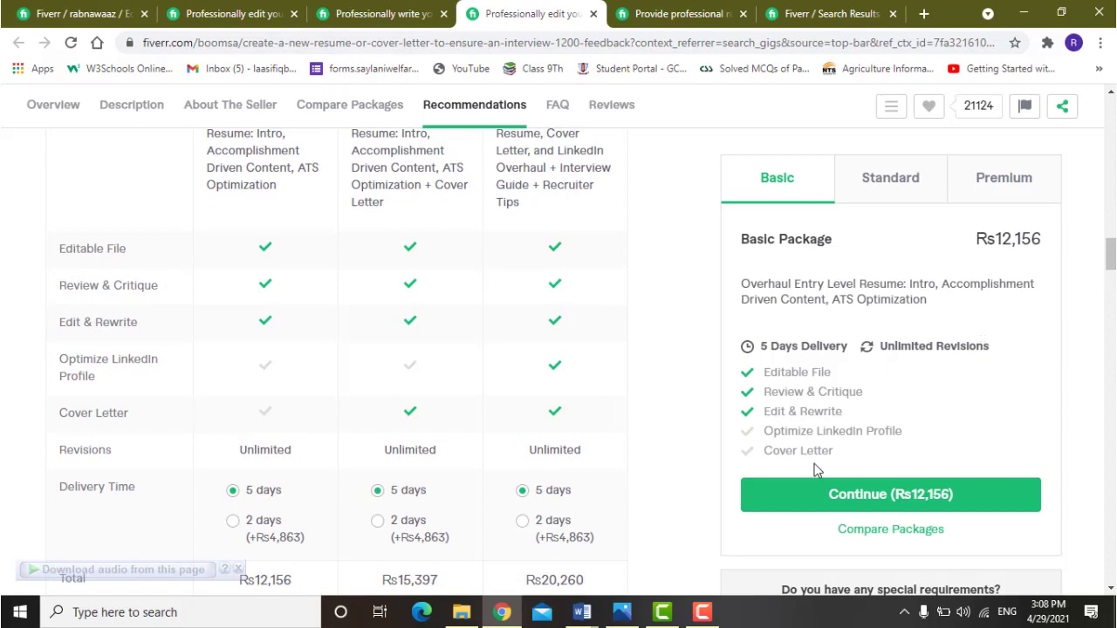
# Step: Switch to the Word document "I will write and upgrade your resume" and read through its sample About This Gig text
pyautogui.click(582, 612)
pyautogui.moveTo(539, 583)
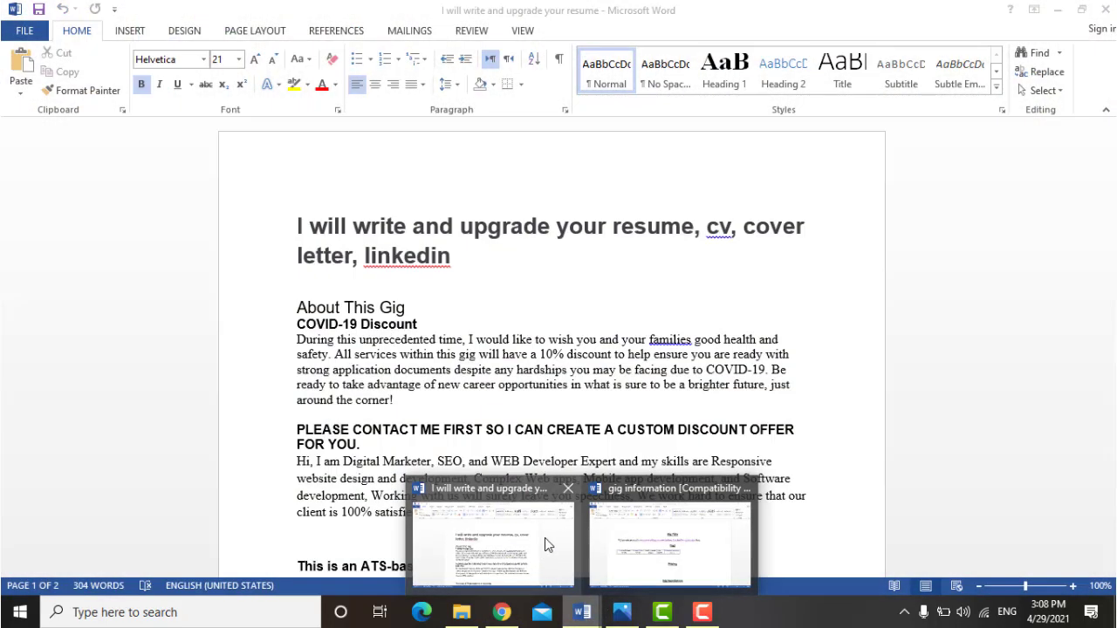
pyautogui.click(545, 538)
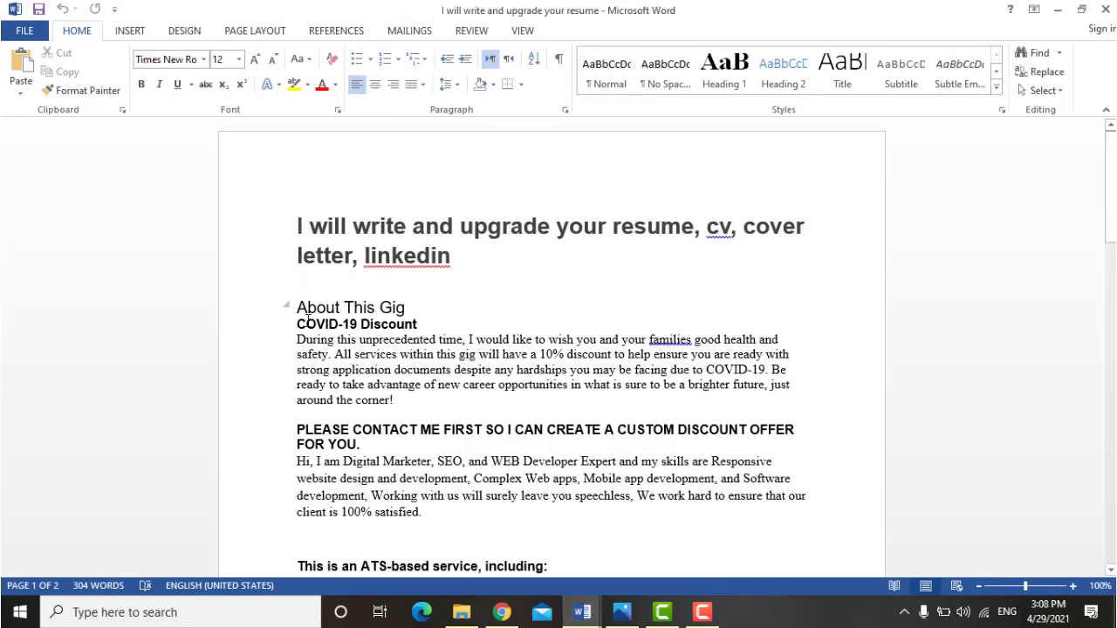
pyautogui.moveTo(297, 307); pyautogui.dragTo(596, 512)
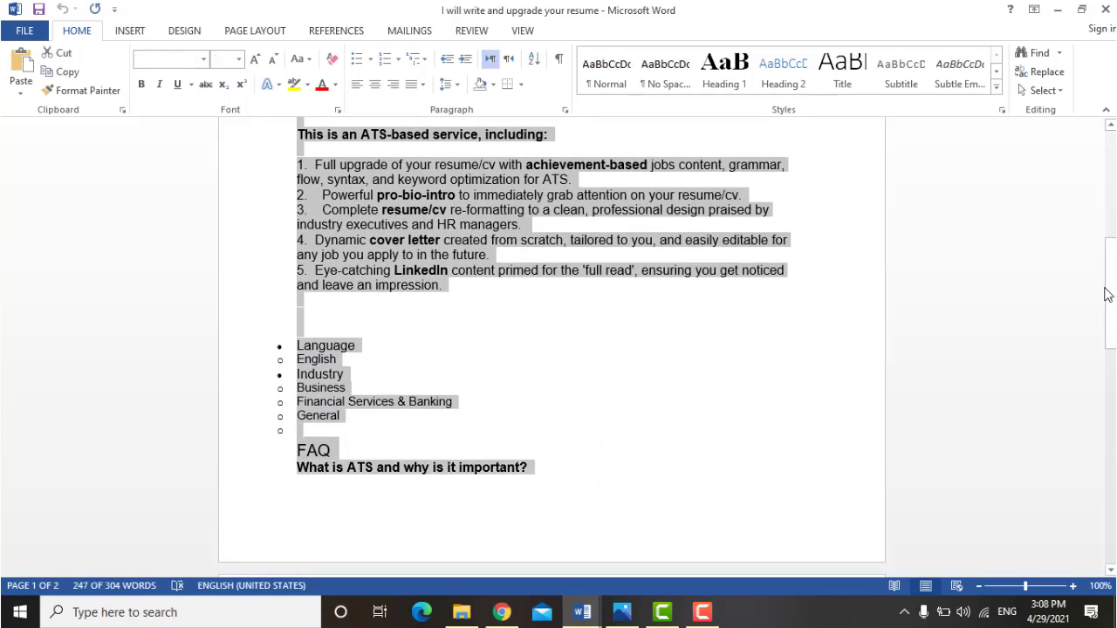
pyautogui.moveTo(1110, 292); pyautogui.dragTo(1101, 213)
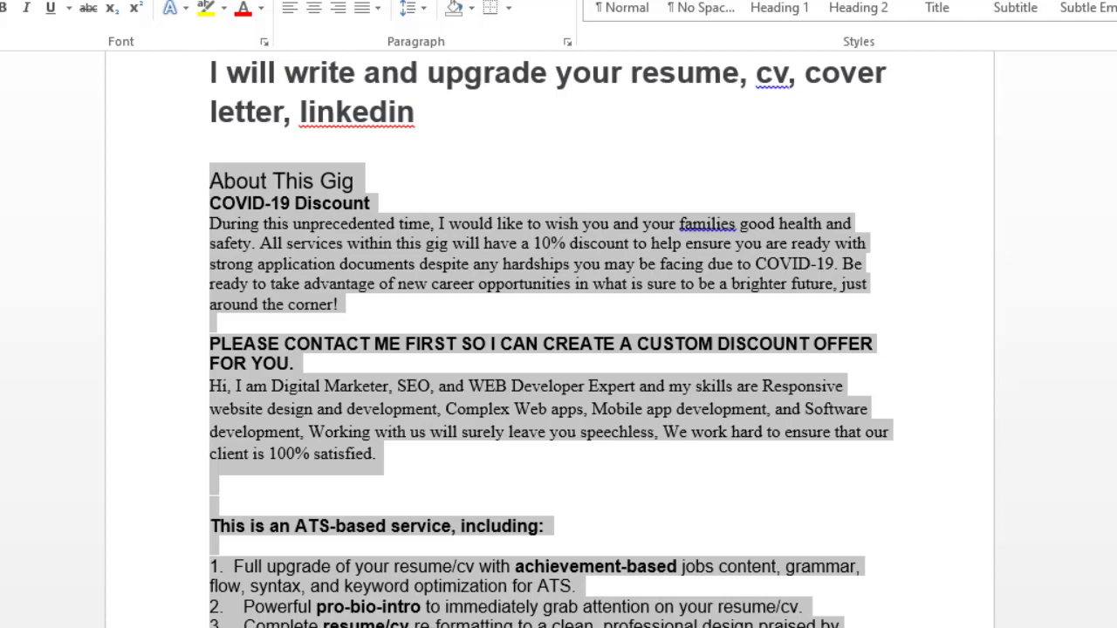
pyautogui.scroll(-5, 347, 430)
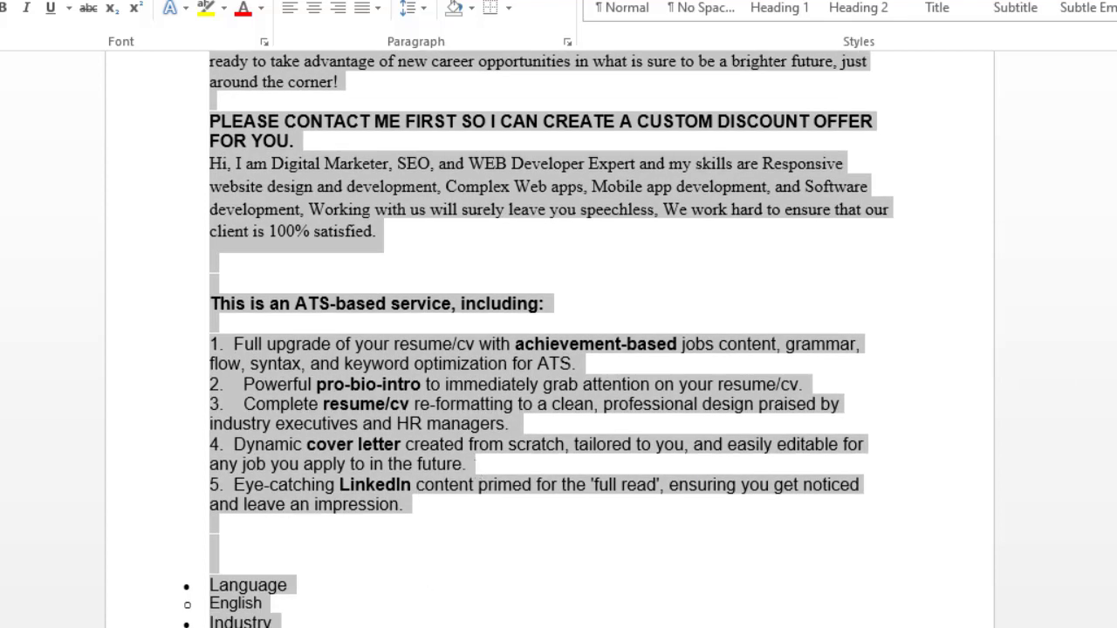
# Step: Copy the Gig Description text starting at "Covid-19 Special Discount:" from the gig information document into the Fiverr gig's description
pyautogui.click(589, 626)
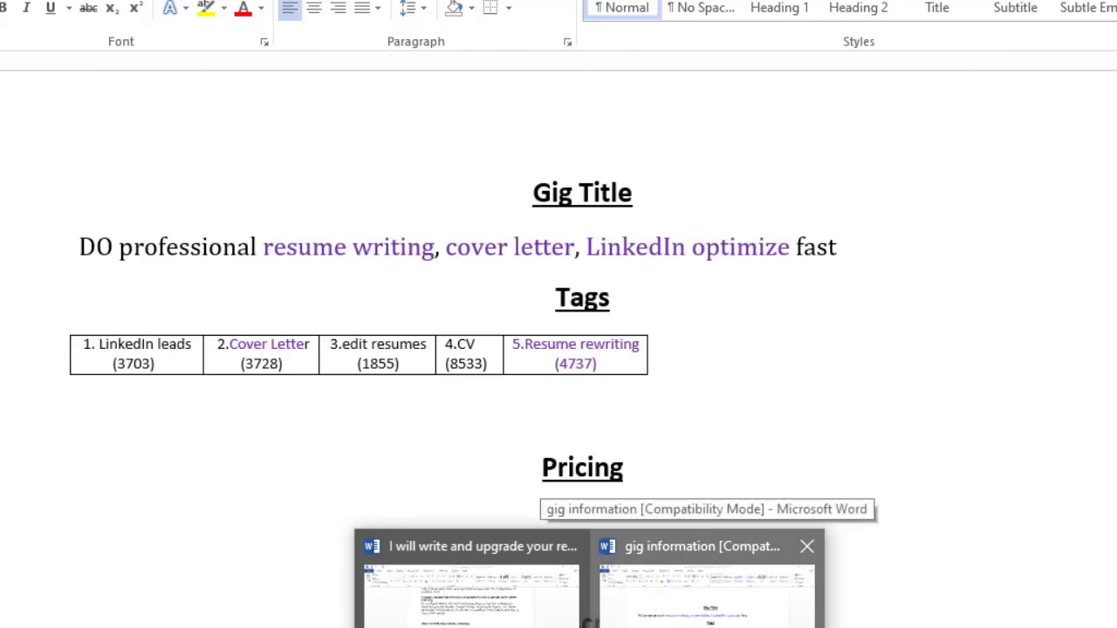
pyautogui.click(707, 593)
pyautogui.scroll(-8, 558, 339)
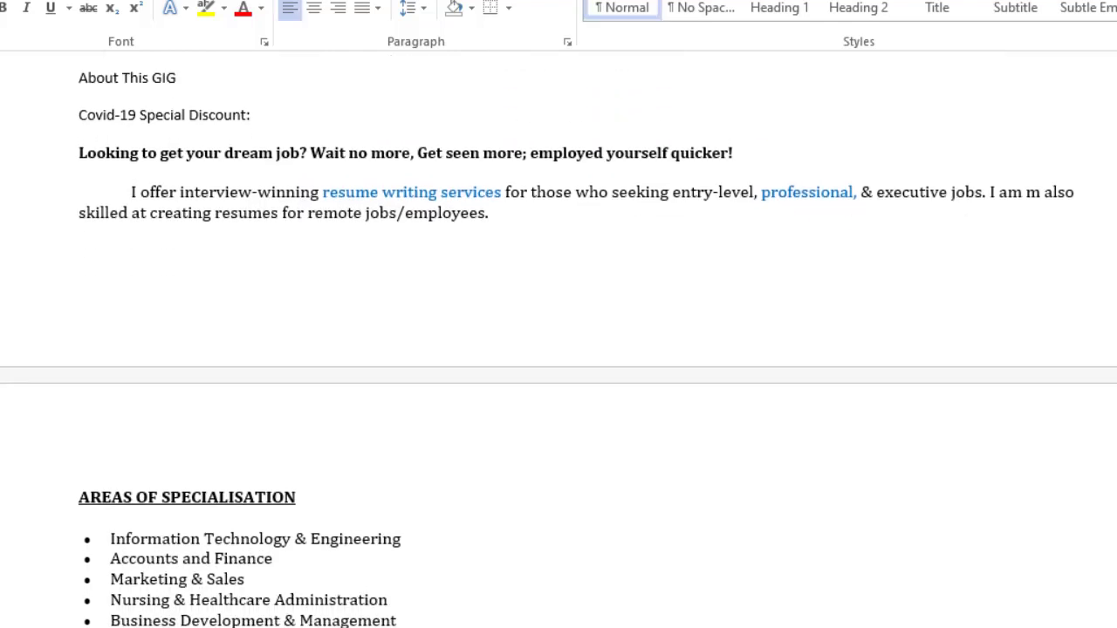
pyautogui.scroll(3, 558, 340)
pyautogui.scroll(1, 558, 339)
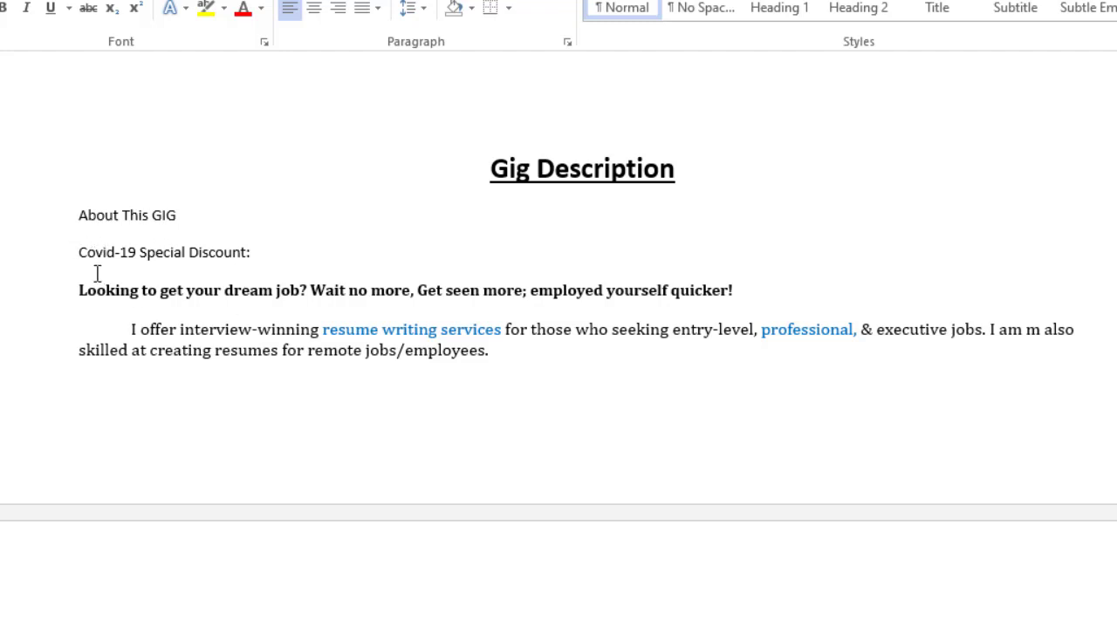
pyautogui.moveTo(79, 252); pyautogui.dragTo(88, 523)
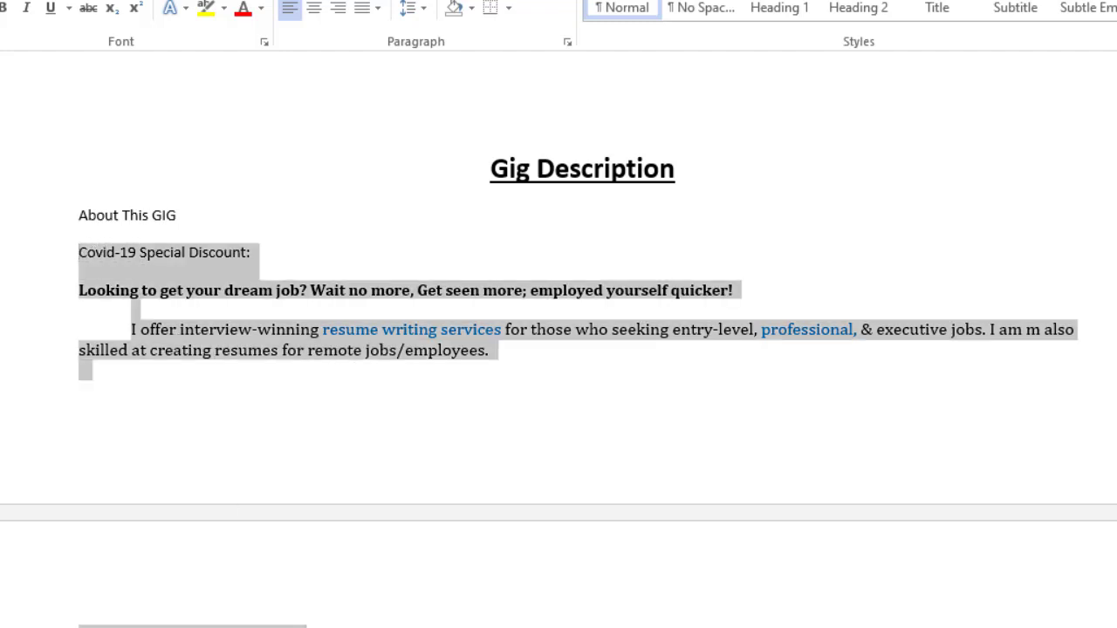
pyautogui.moveTo(305, 624); pyautogui.dragTo(194, 562)
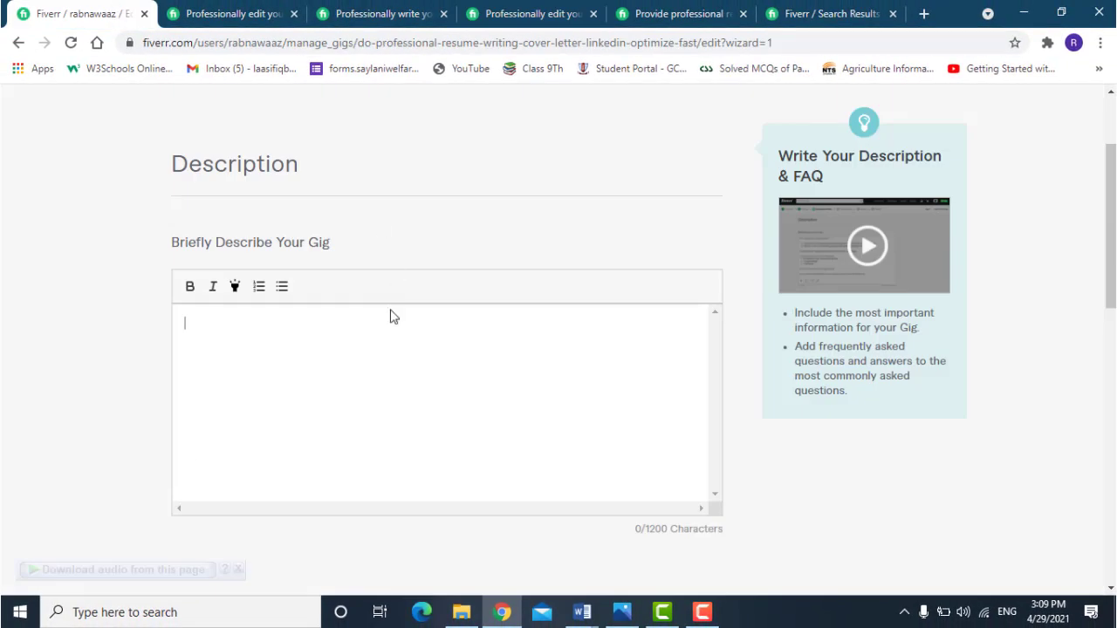
pyautogui.click(358, 346)
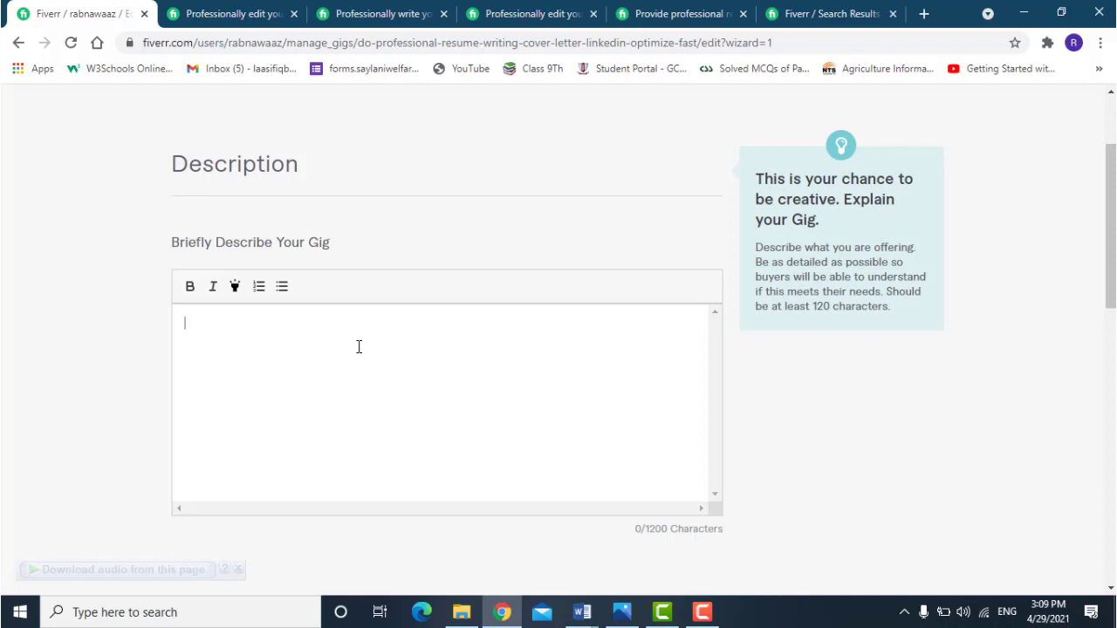
pyautogui.hotkey('ctrl', 'v')
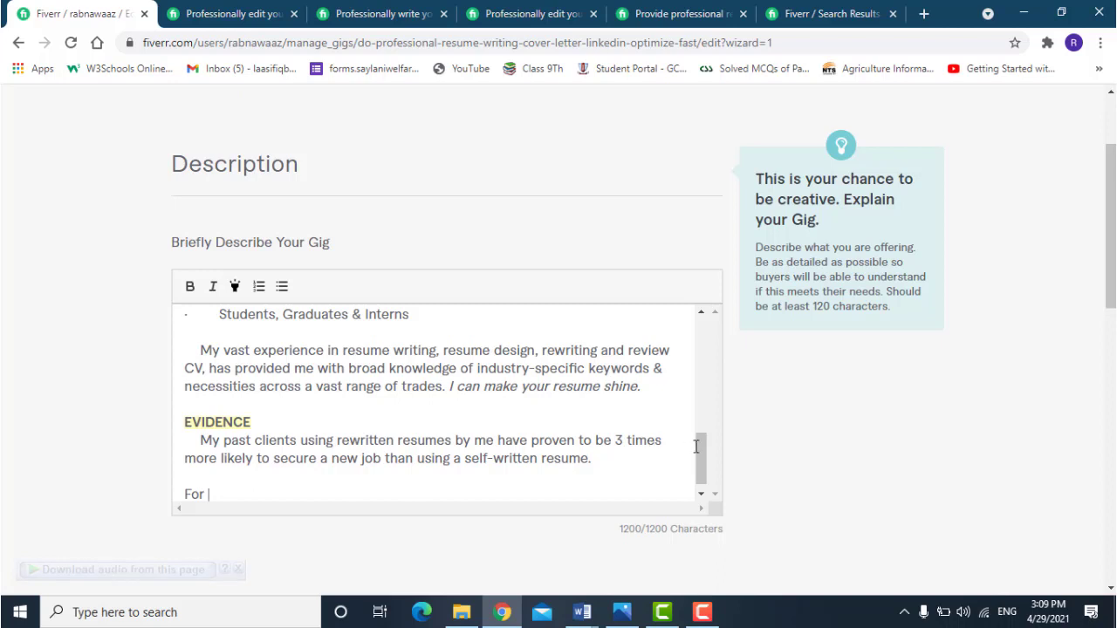
# Step: Review the inserted gig description from beginning to end, checking its formatting and character count
pyautogui.moveTo(695, 446); pyautogui.dragTo(662, 522)
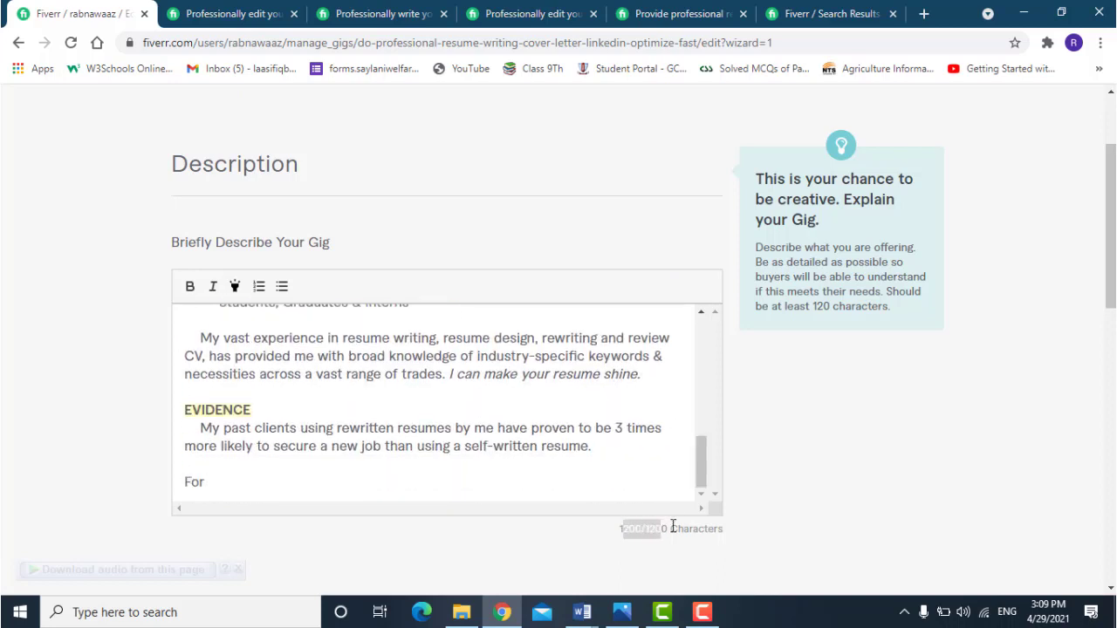
pyautogui.click(651, 449)
pyautogui.moveTo(702, 453); pyautogui.dragTo(690, 279)
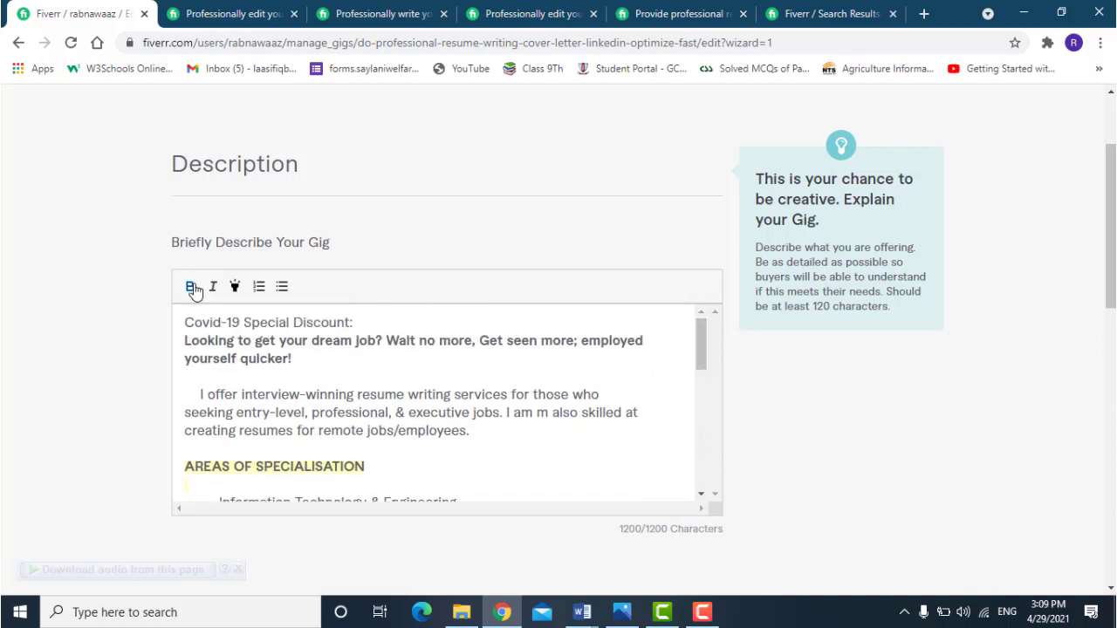
pyautogui.moveTo(701, 344); pyautogui.dragTo(693, 472)
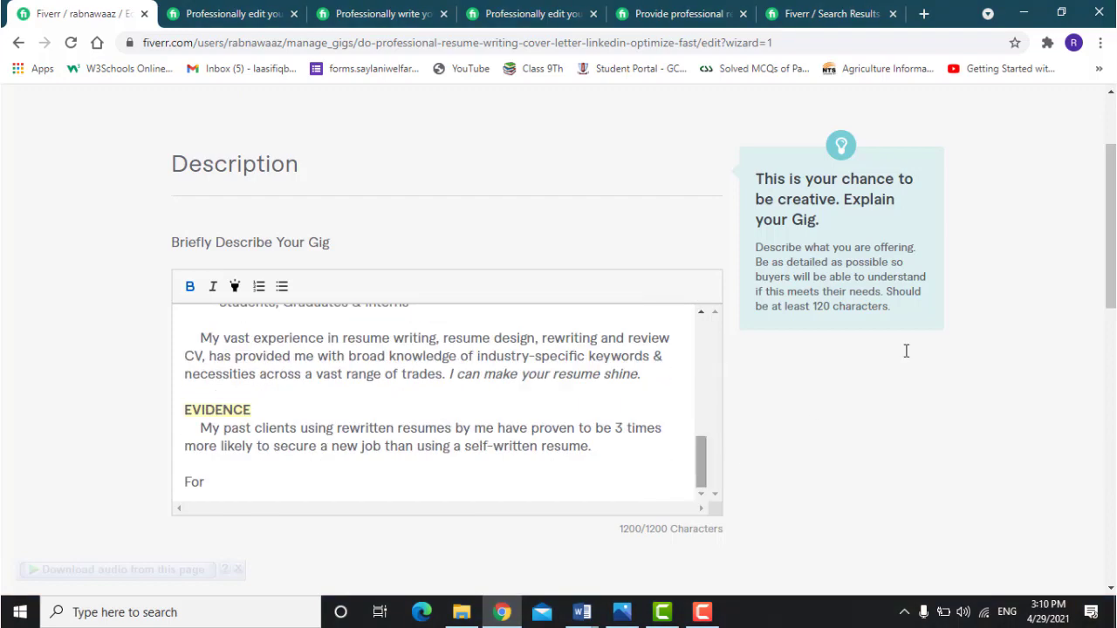
pyautogui.scroll(-1, 702, 361)
pyautogui.click(704, 368)
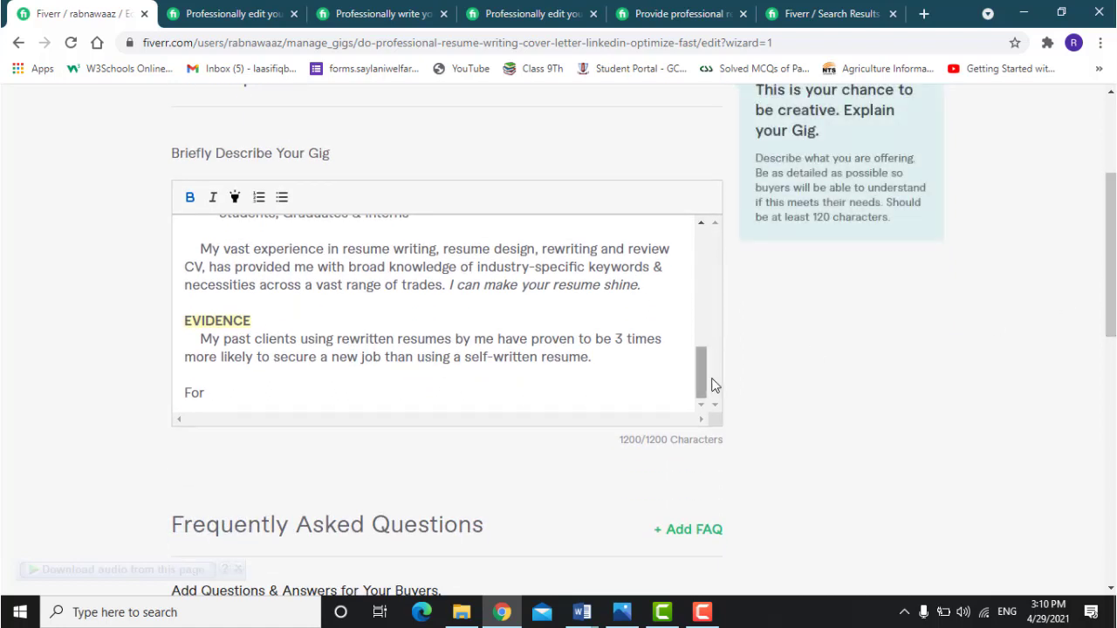
pyautogui.moveTo(704, 375); pyautogui.dragTo(687, 220)
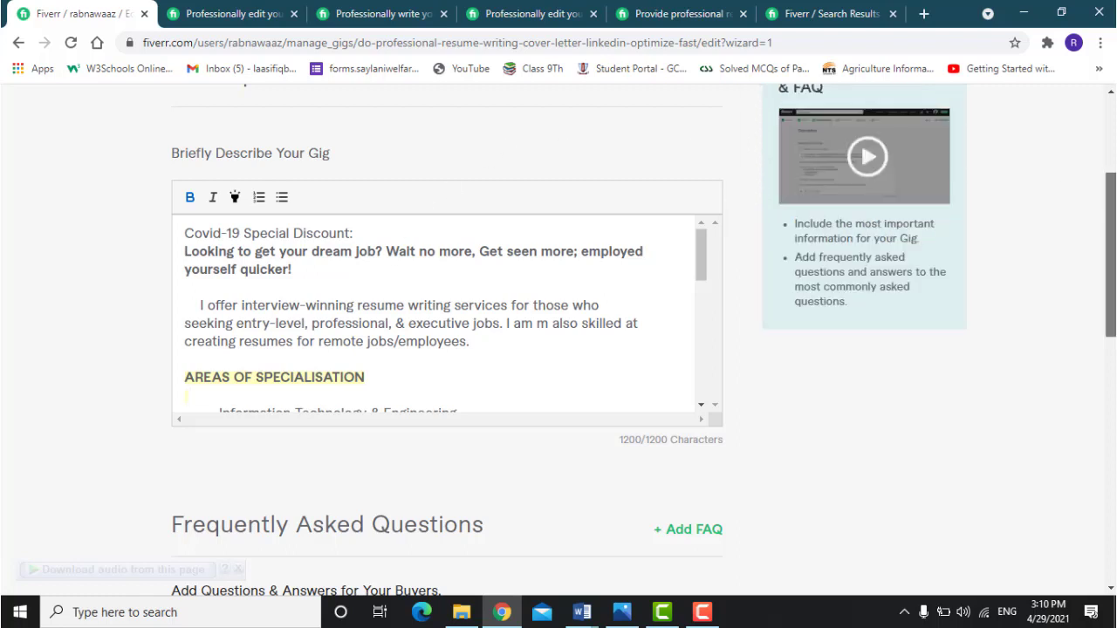
# Step: Start a new FAQ entry, and copy the question "Can I choose my resume writing sample?" from the gig information Word document
pyautogui.moveTo(1108, 225); pyautogui.dragTo(1108, 310)
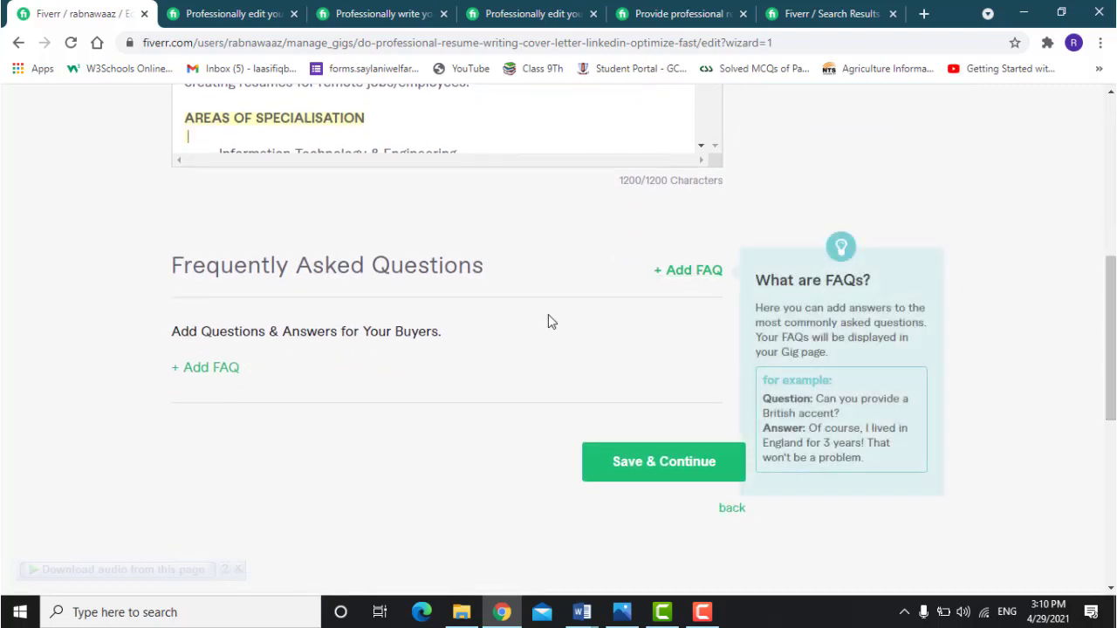
pyautogui.click(194, 368)
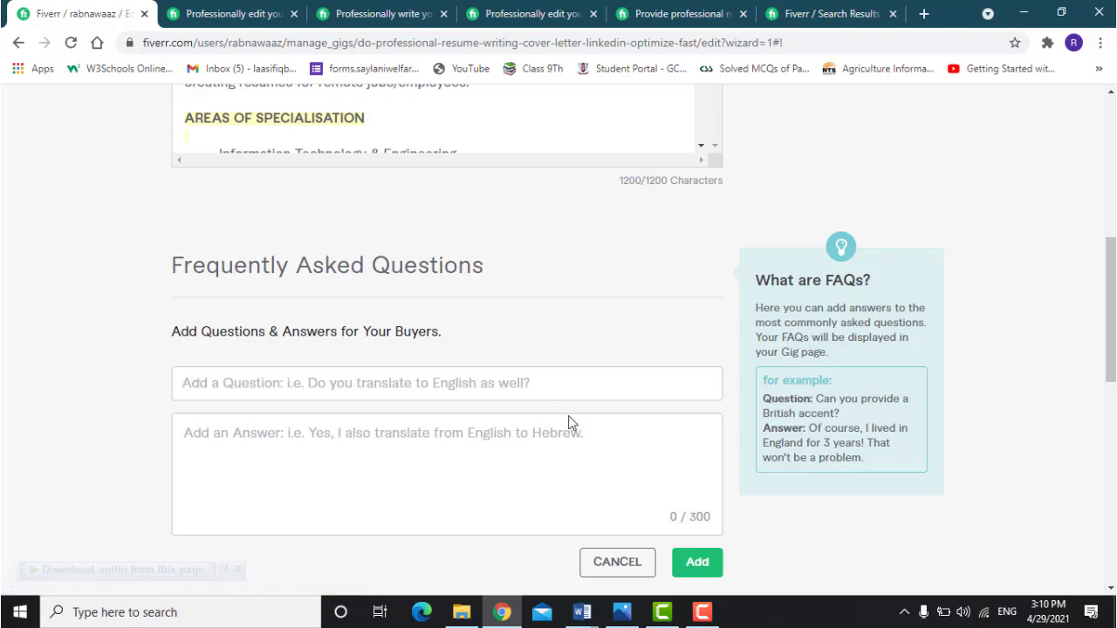
pyautogui.click(583, 614)
pyautogui.click(511, 563)
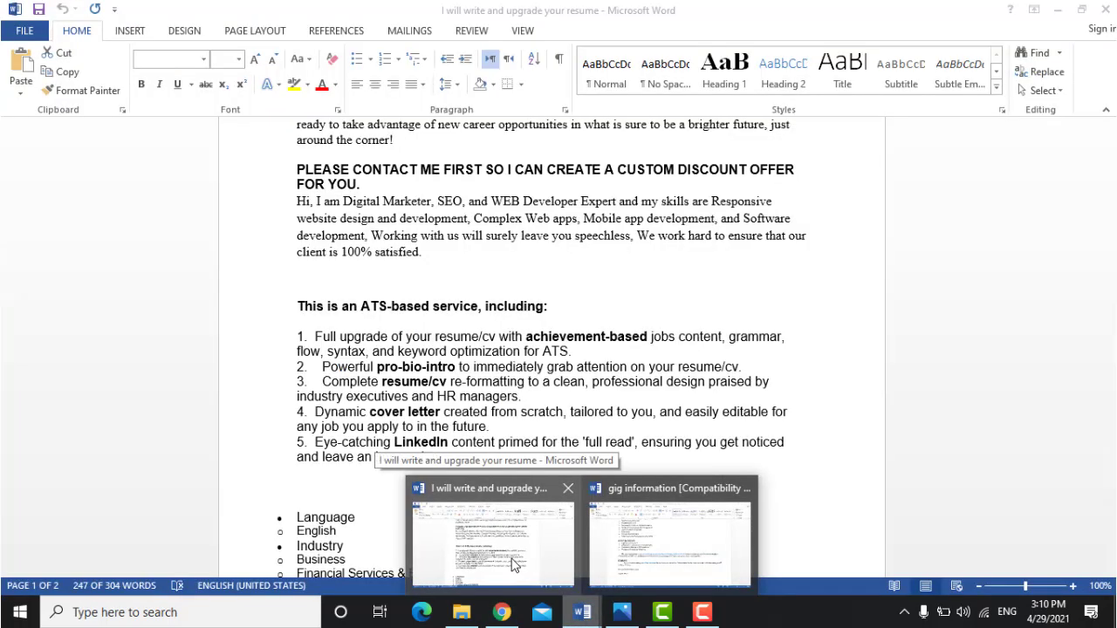
pyautogui.hotkey('ctrl', 'a')
pyautogui.click(582, 613)
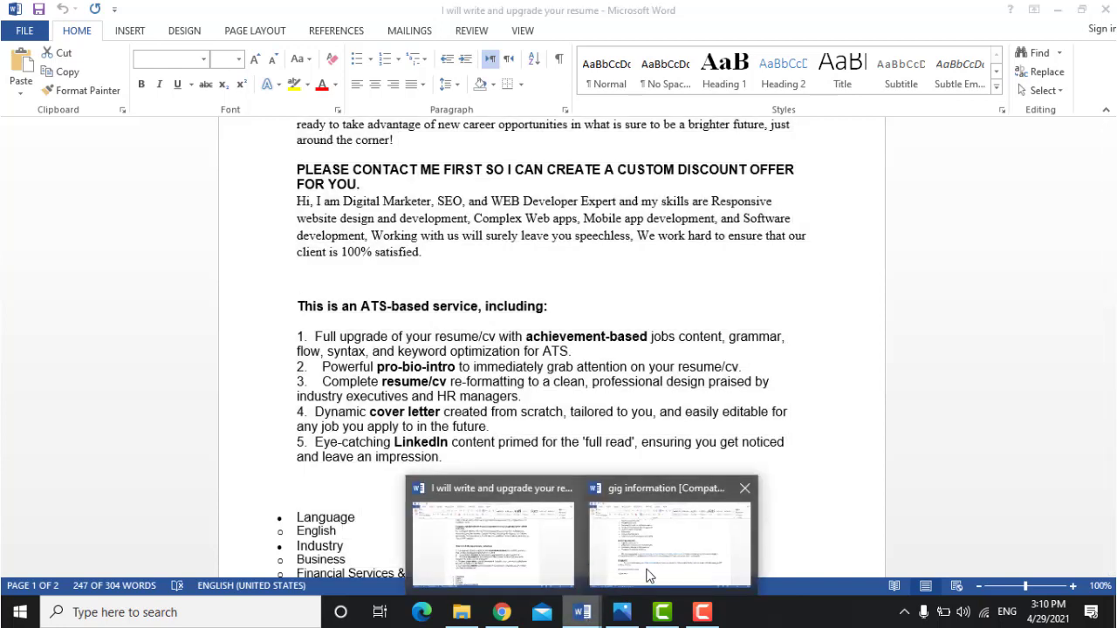
pyautogui.click(663, 532)
pyautogui.moveTo(1105, 284); pyautogui.dragTo(1101, 365)
pyautogui.moveTo(576, 231); pyautogui.dragTo(204, 232)
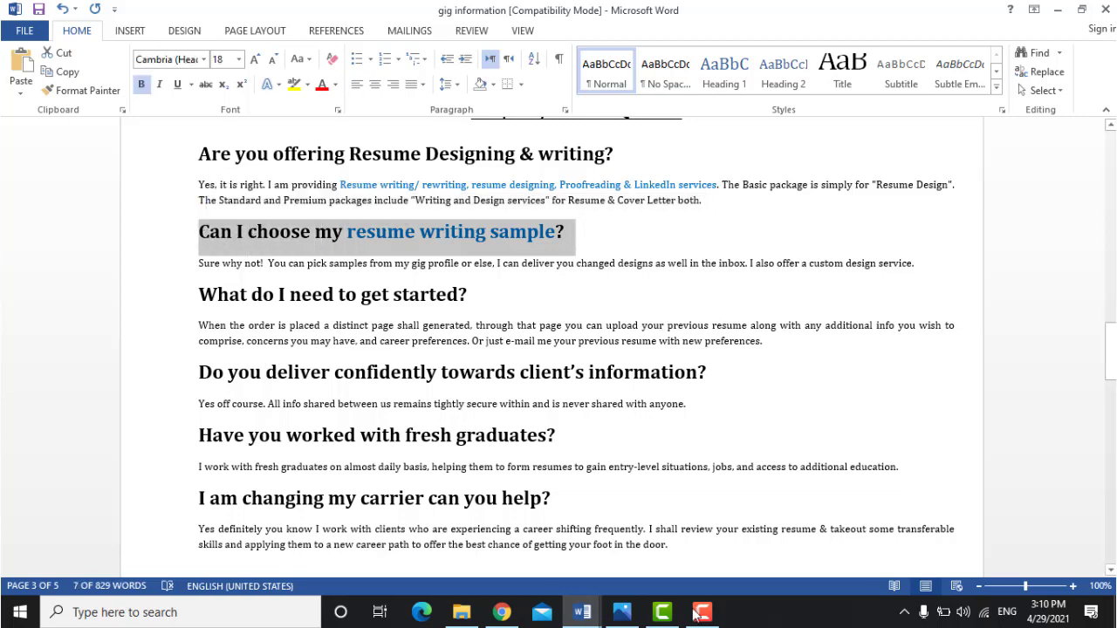
# Step: Add the copied question "Can I choose my resume writing sample?" to the gig's FAQ in Chrome with the answer "yes you can."
pyautogui.click(503, 612)
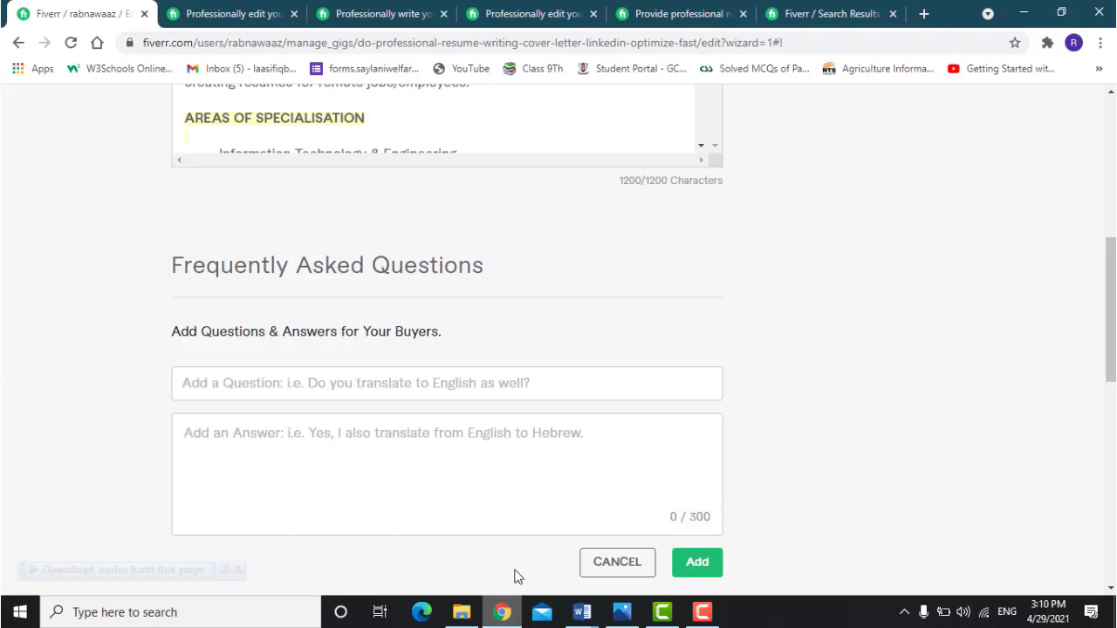
pyautogui.click(399, 385)
pyautogui.write('Can I choose my resume writing sample?')
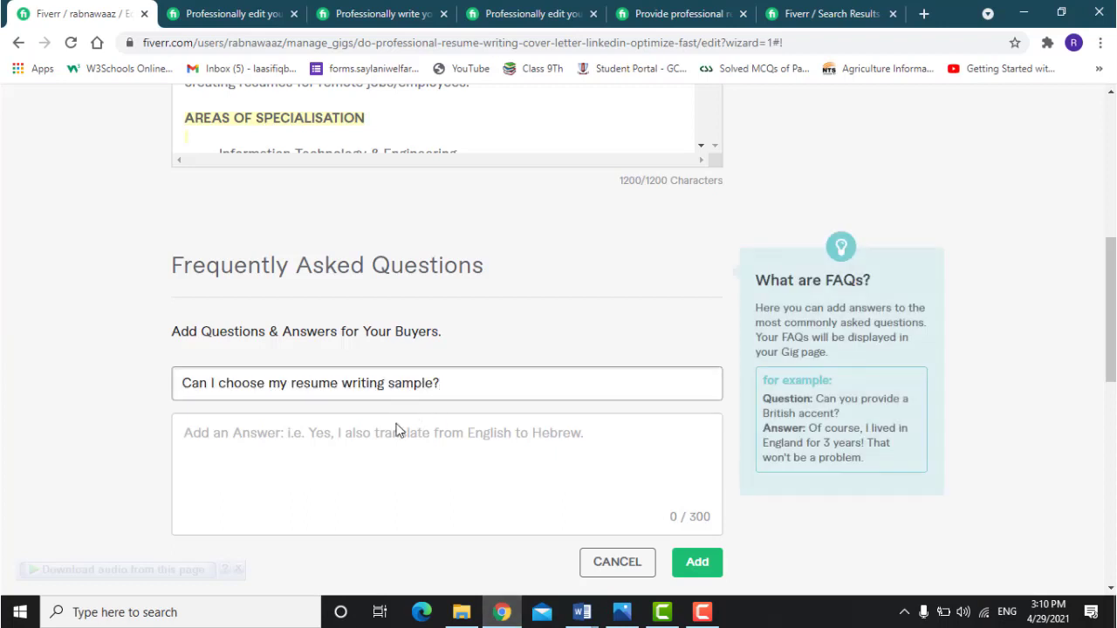
pyautogui.click(392, 459)
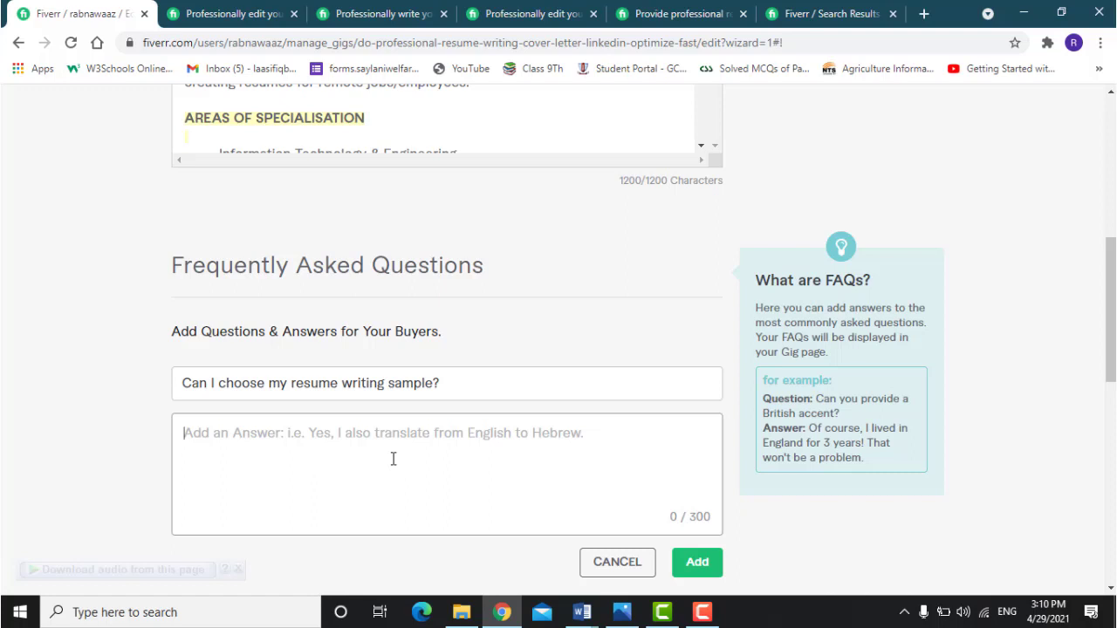
pyautogui.write('yes you ')
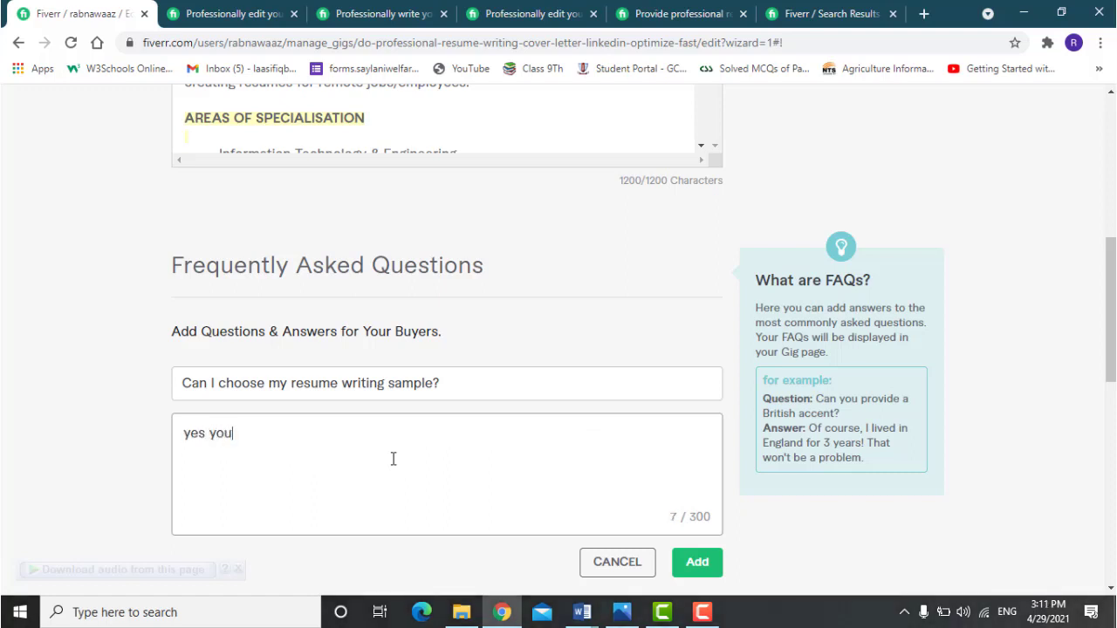
pyautogui.write('can.')
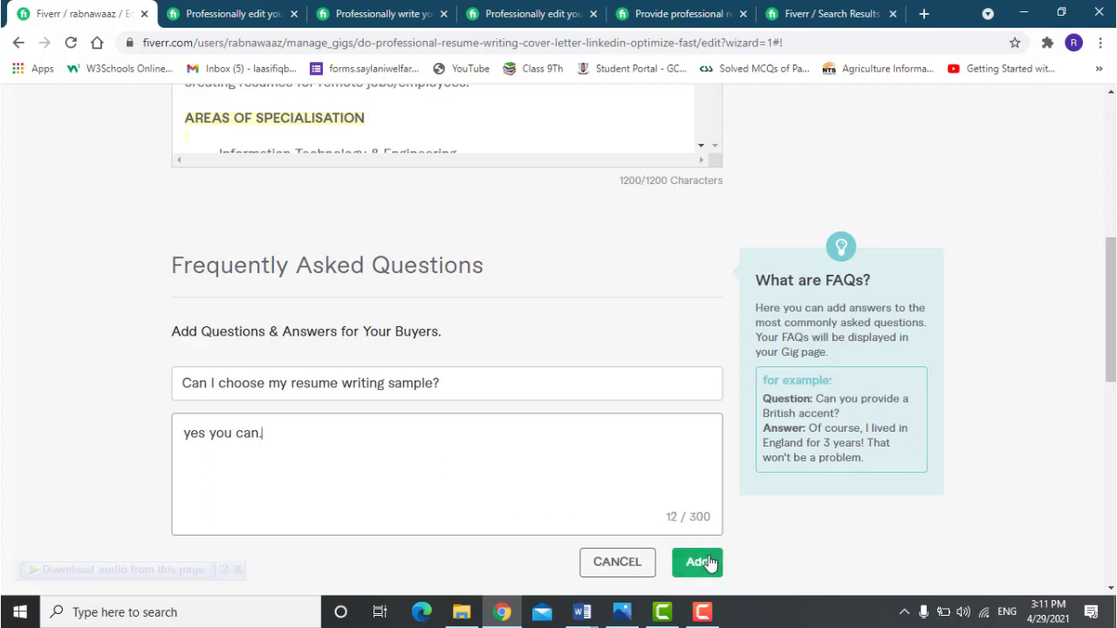
pyautogui.click(702, 562)
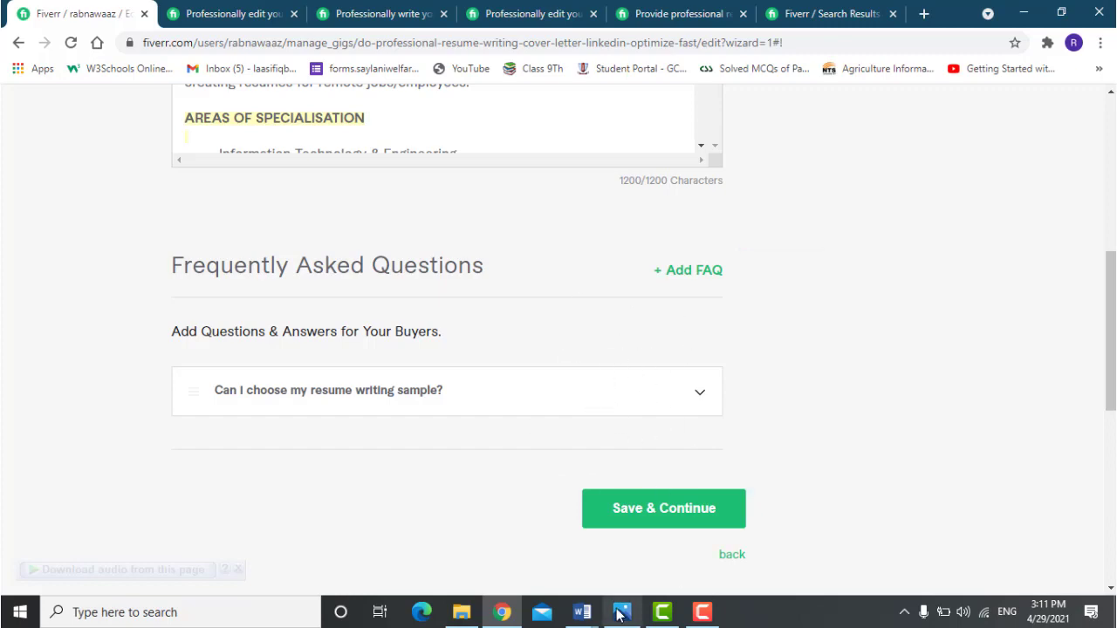
# Step: Check over the gig's description and FAQ, and save them to continue to the Requirements stage
pyautogui.click(582, 612)
pyautogui.moveTo(596, 549)
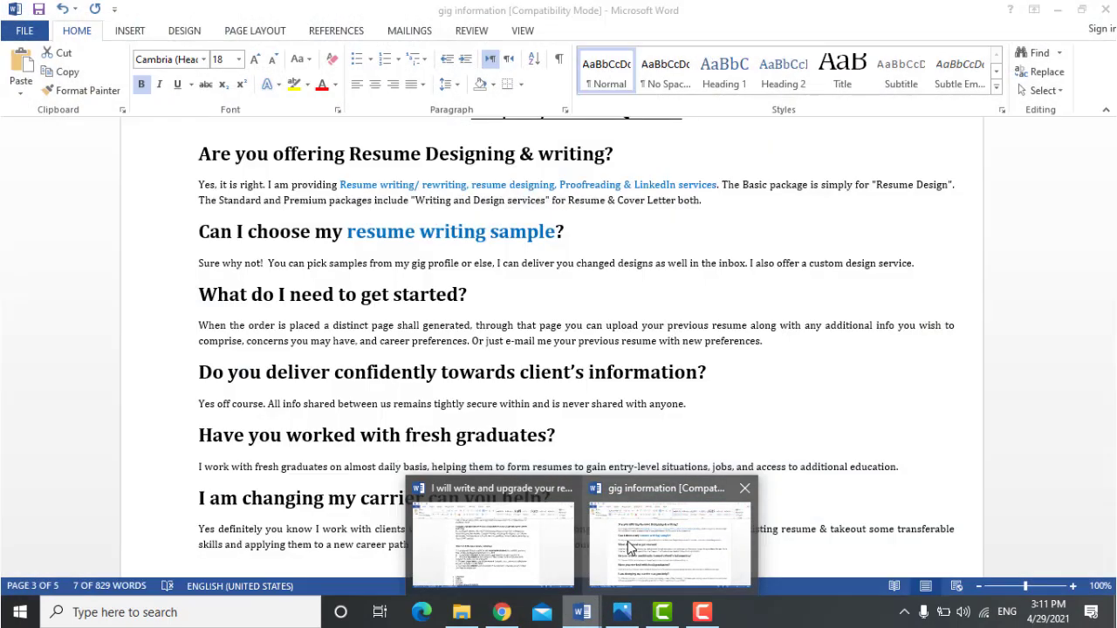
pyautogui.click(500, 613)
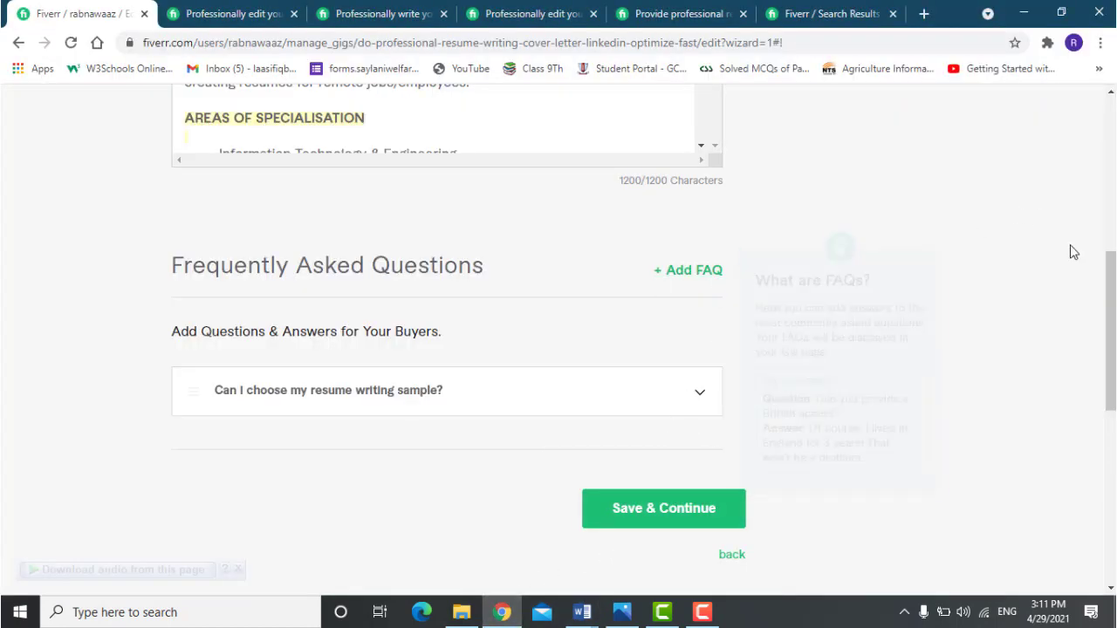
pyautogui.moveTo(1111, 280); pyautogui.dragTo(1111, 210)
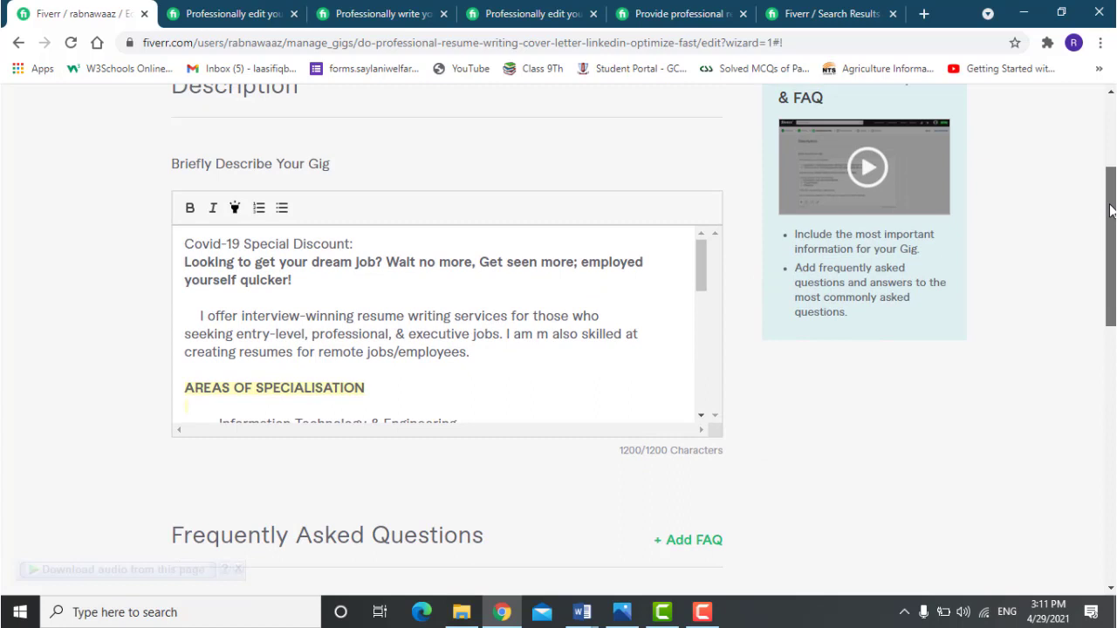
pyautogui.moveTo(1111, 209); pyautogui.dragTo(1099, 331)
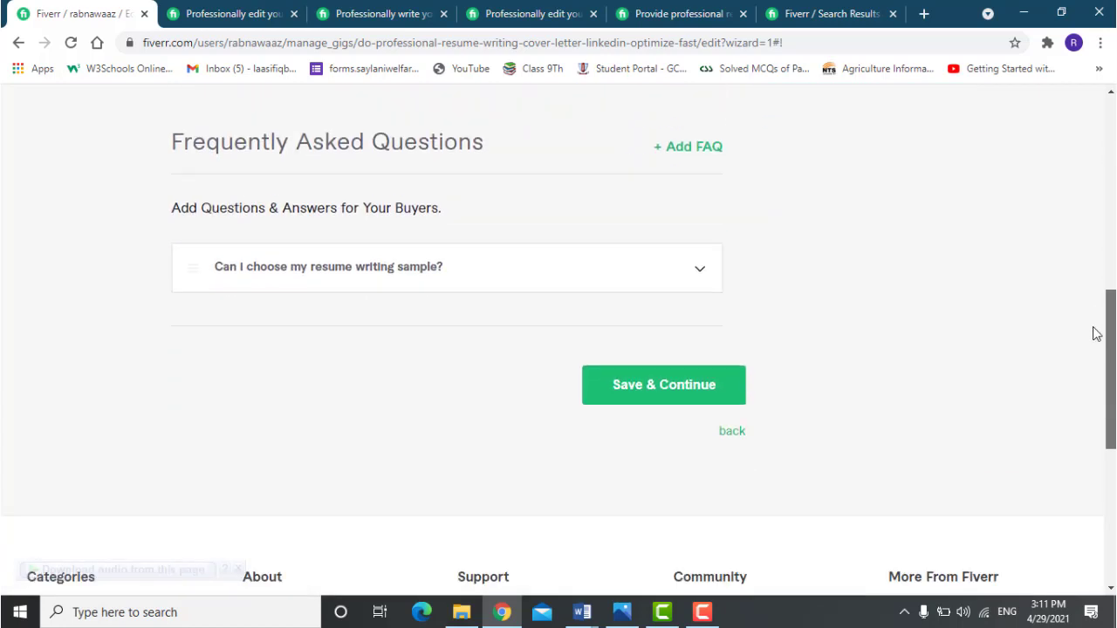
pyautogui.click(723, 377)
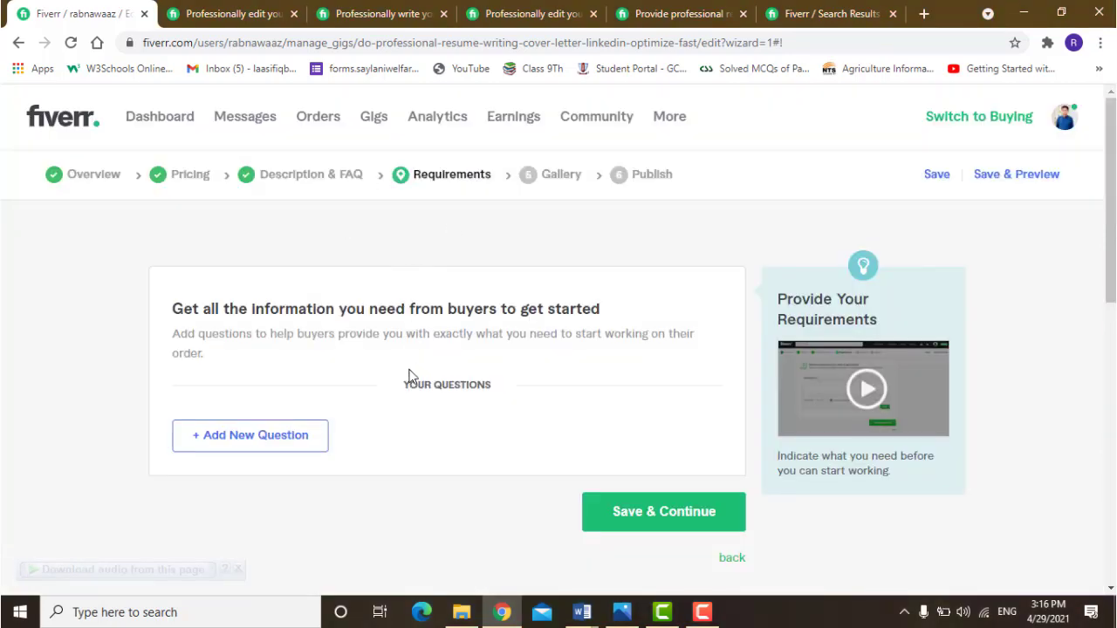
# Step: Add a required free-text buyer question using the Requirement 1 paragraph from the gig information Word document
pyautogui.click(302, 434)
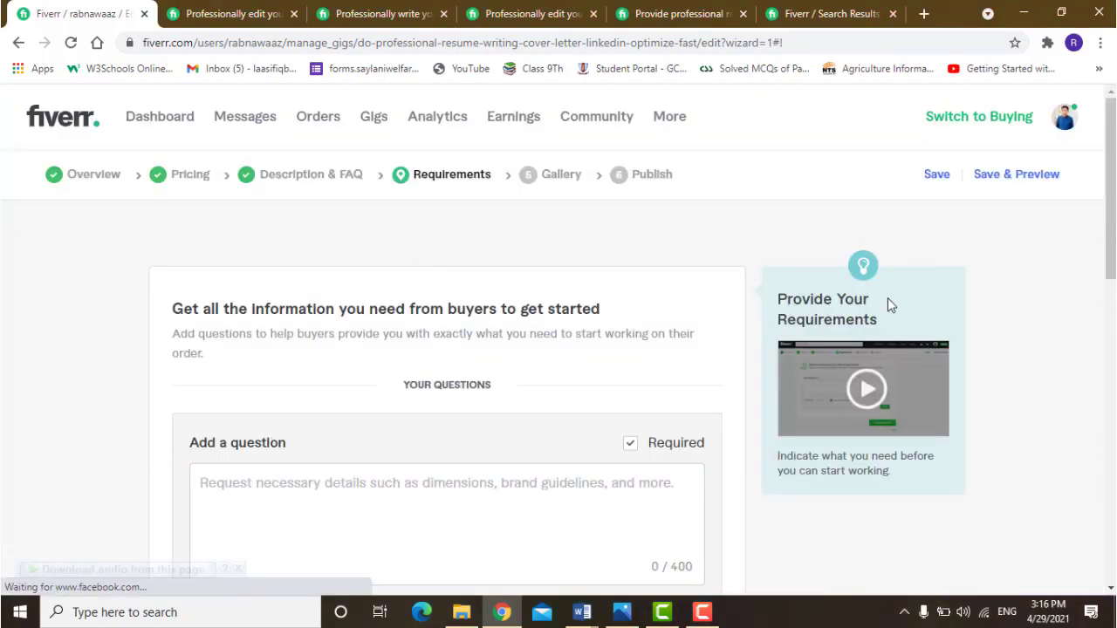
pyautogui.scroll(-2, 733, 534)
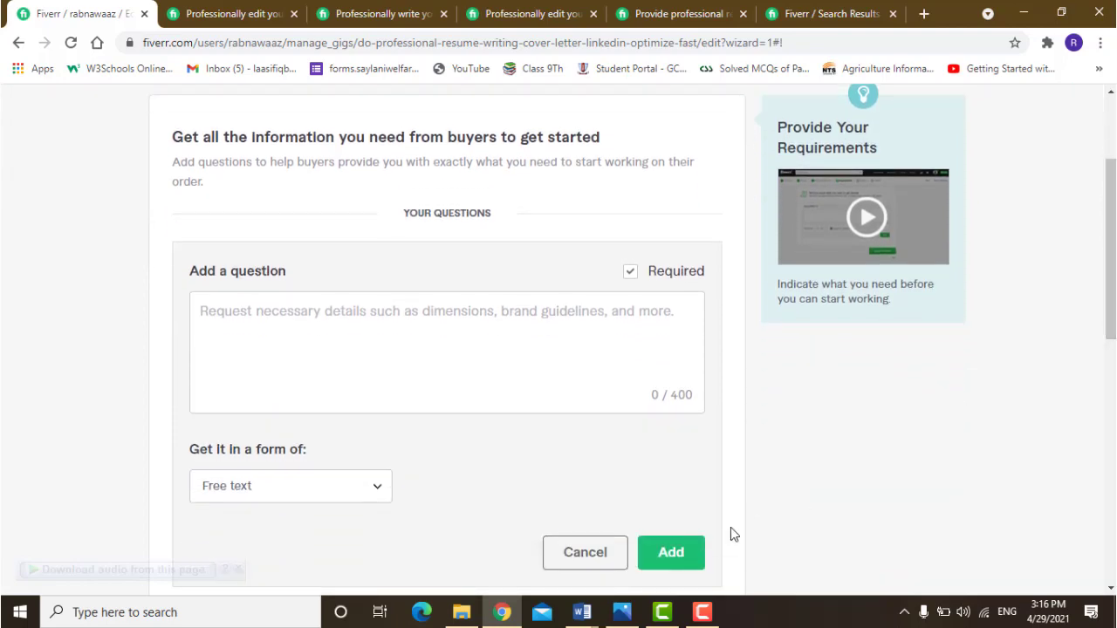
pyautogui.moveTo(582, 612)
pyautogui.click(627, 579)
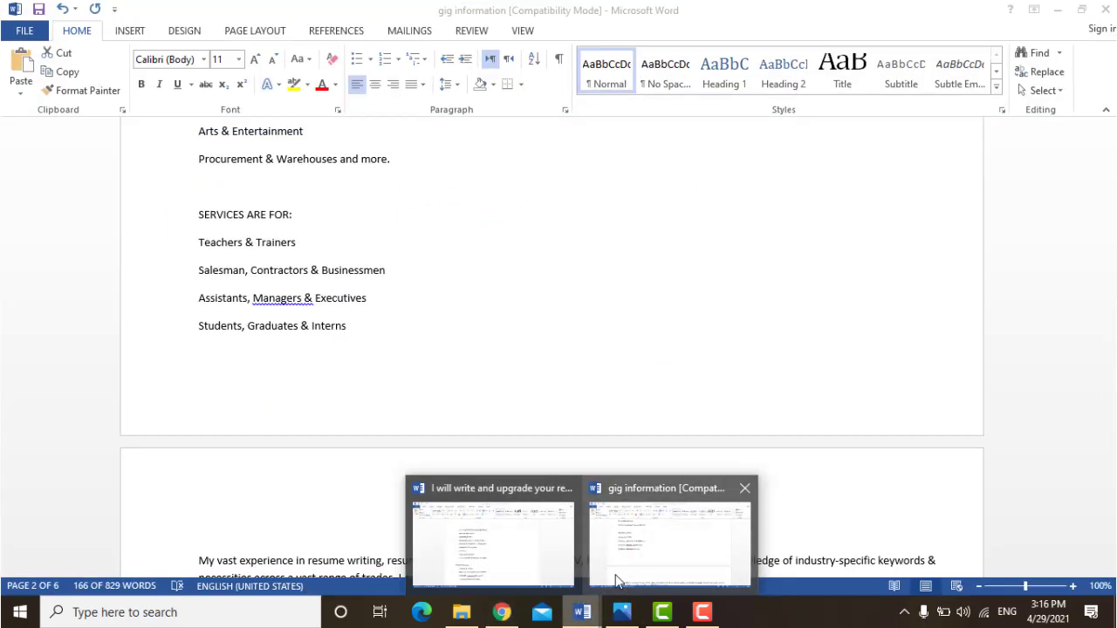
pyautogui.hotkey('ctrl', 'a')
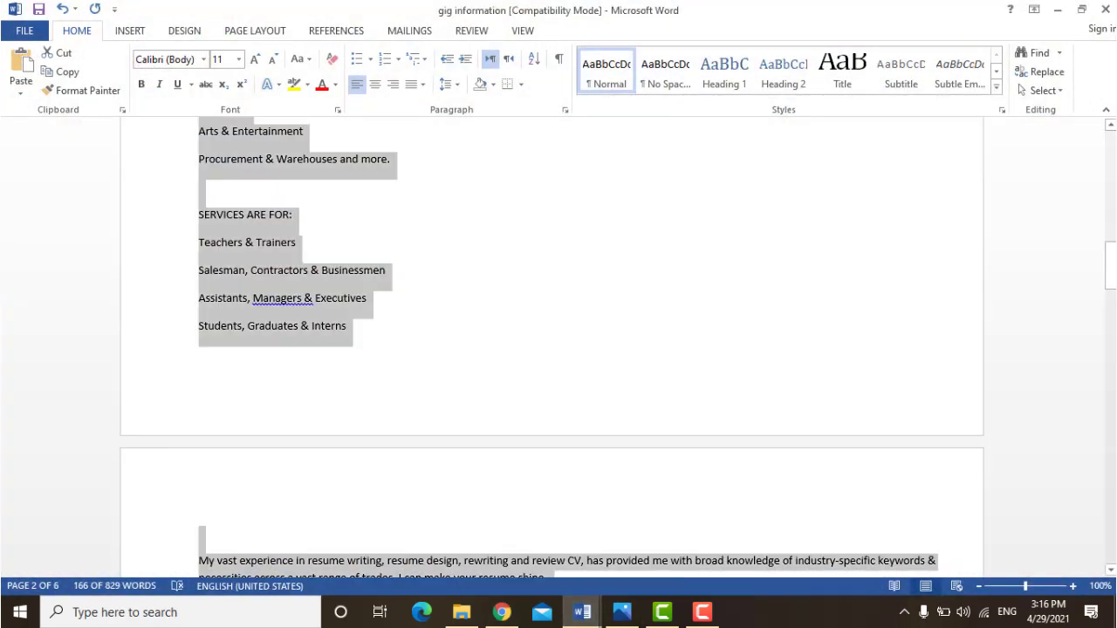
pyautogui.moveTo(1112, 296); pyautogui.dragTo(1090, 441)
pyautogui.moveTo(871, 352); pyautogui.dragTo(164, 332)
pyautogui.hotkey('ctrl', 'c')
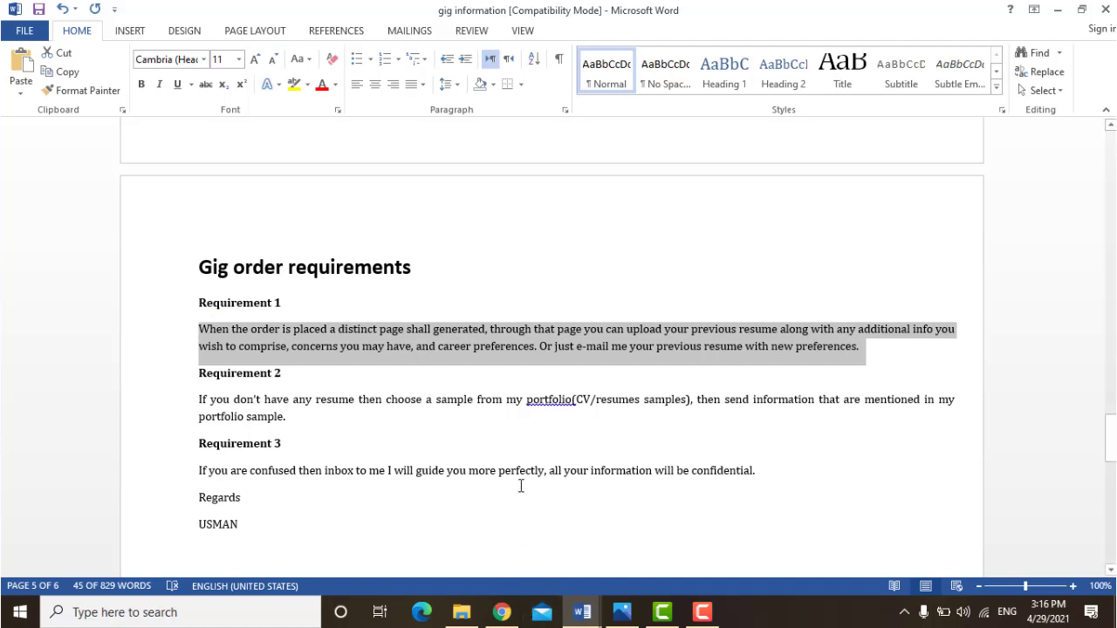
pyautogui.click(502, 611)
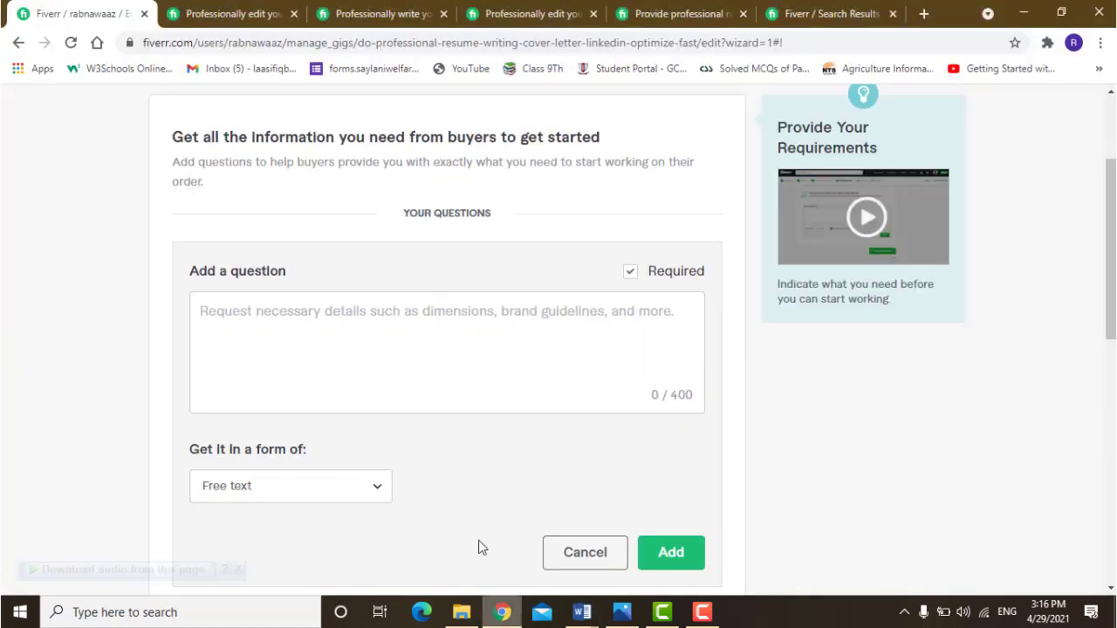
pyautogui.click(377, 374)
pyautogui.hotkey('ctrl', 'v')
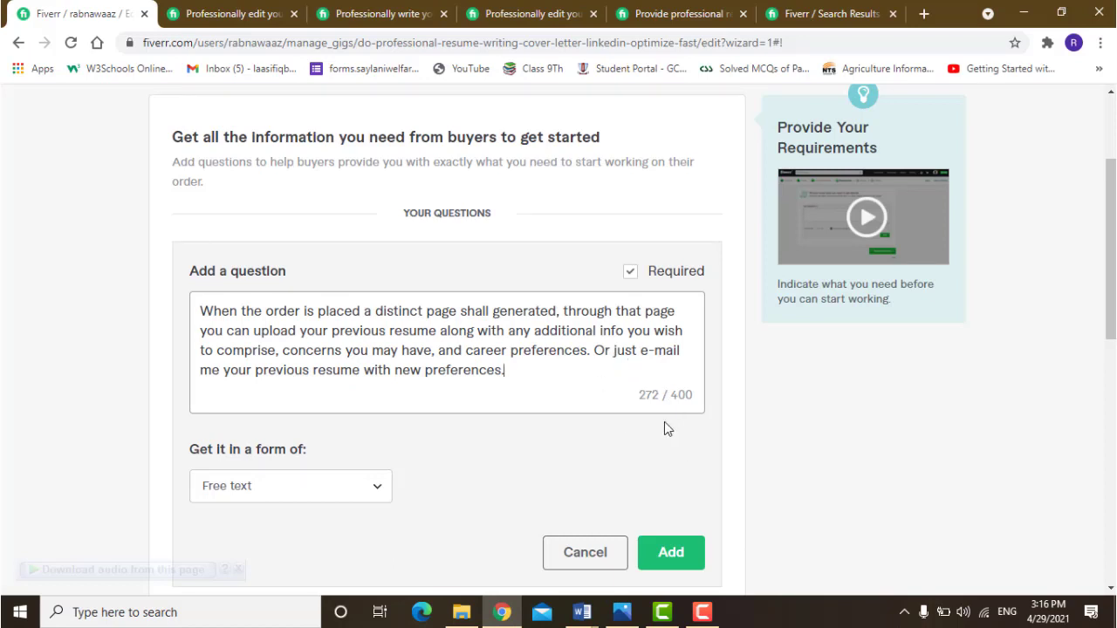
pyautogui.click(678, 553)
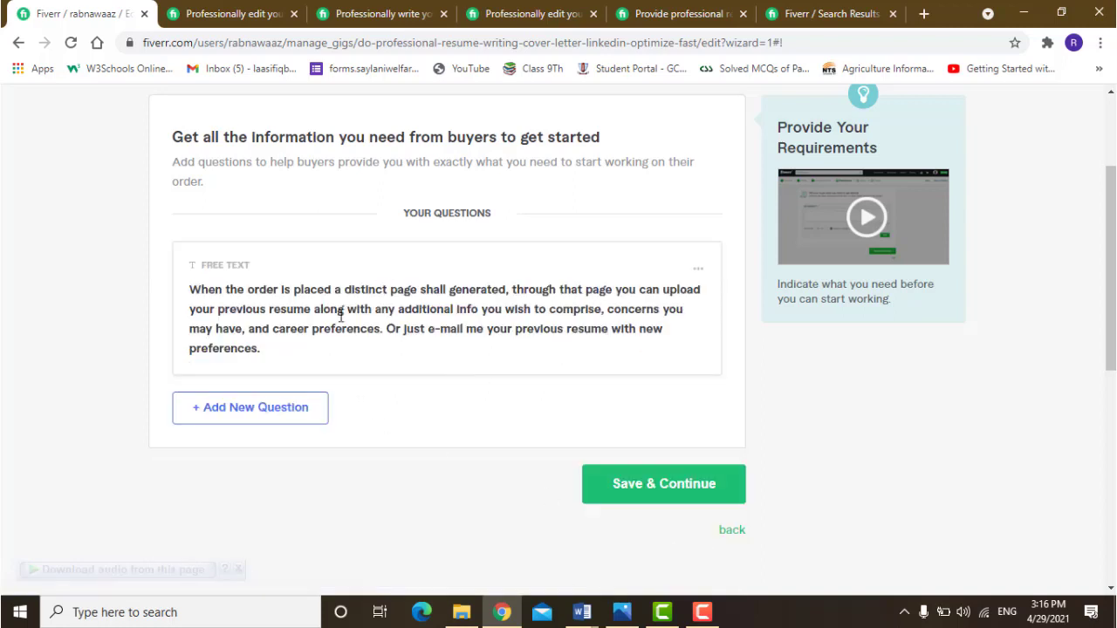
# Step: Add a second required free-text question using the Requirement 2 paragraph about choosing a portfolio sample from the gig information document
pyautogui.click(269, 407)
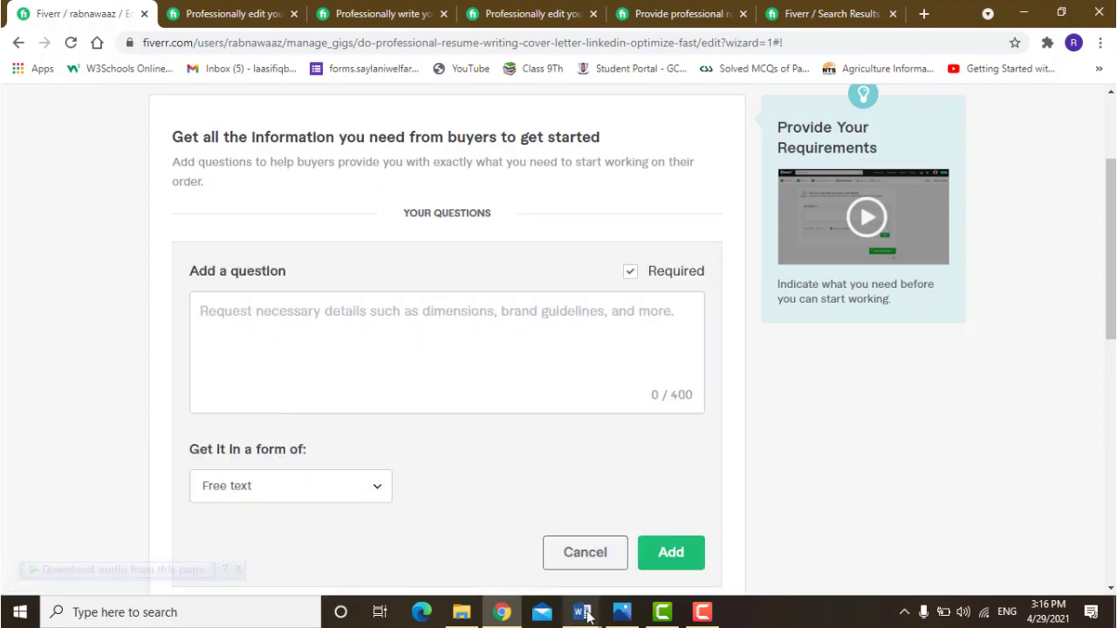
pyautogui.moveTo(587, 615)
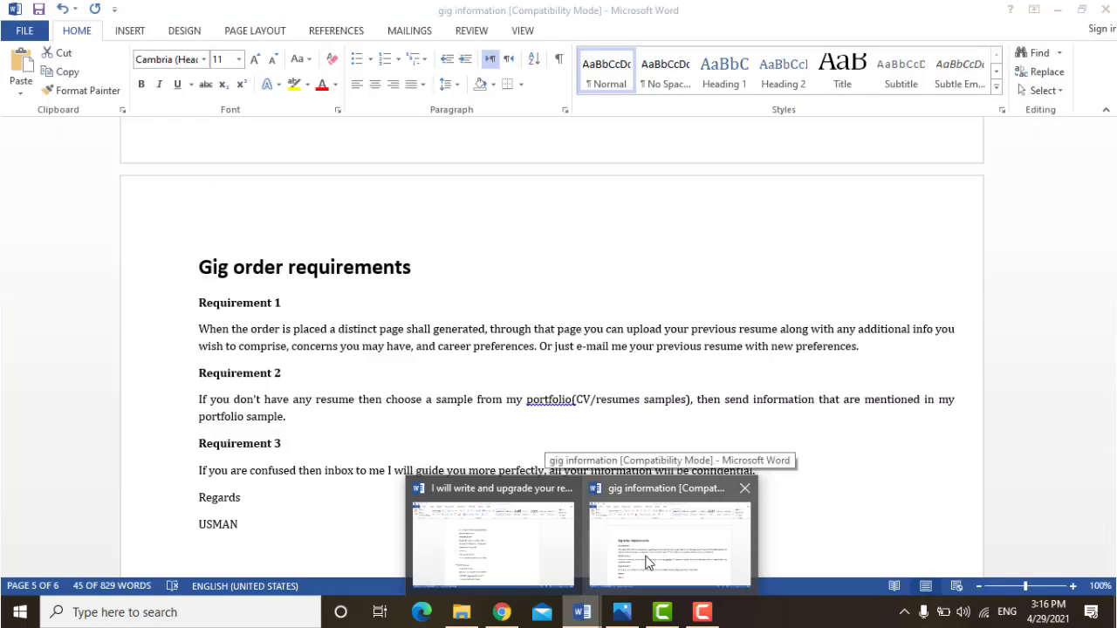
pyautogui.rightClick(646, 562)
pyautogui.click(301, 419)
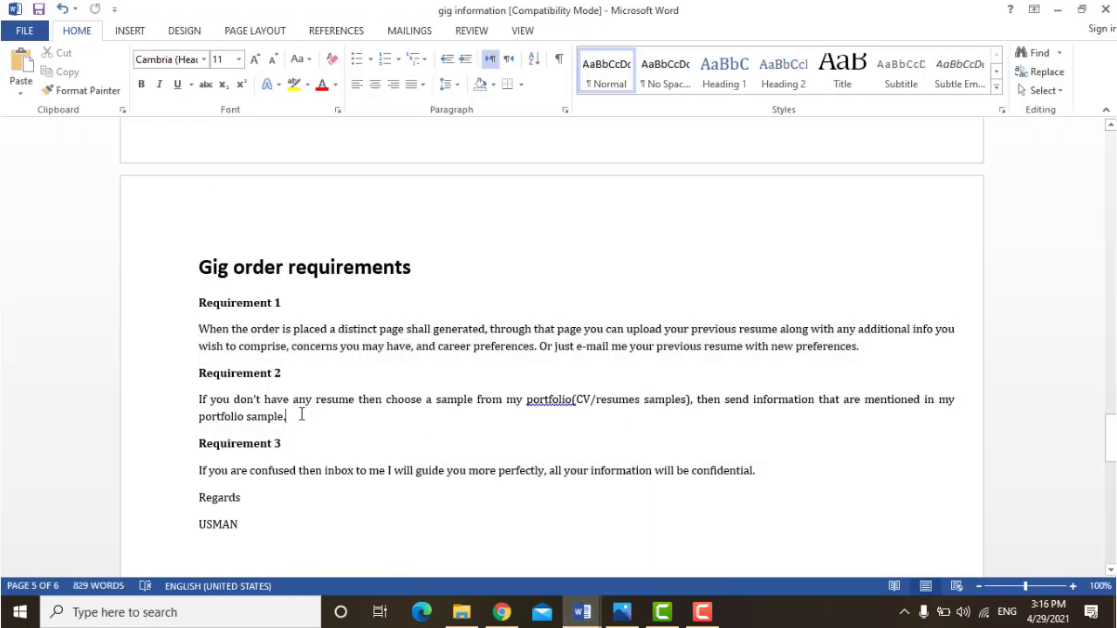
pyautogui.moveTo(302, 419); pyautogui.dragTo(184, 398)
pyautogui.hotkey('ctrl', 'c')
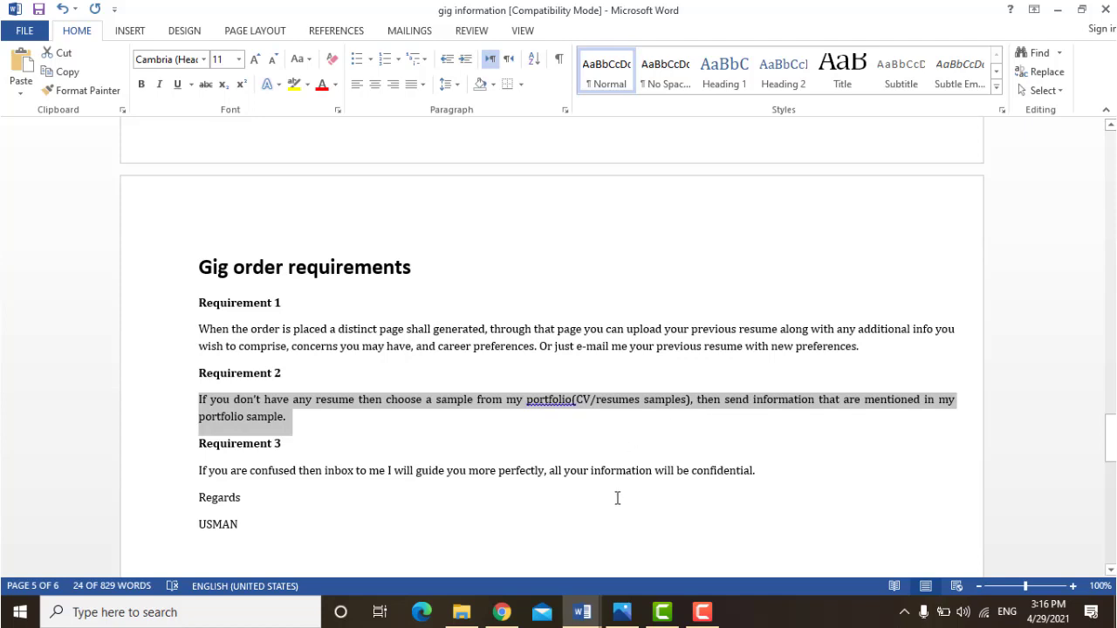
pyautogui.click(502, 611)
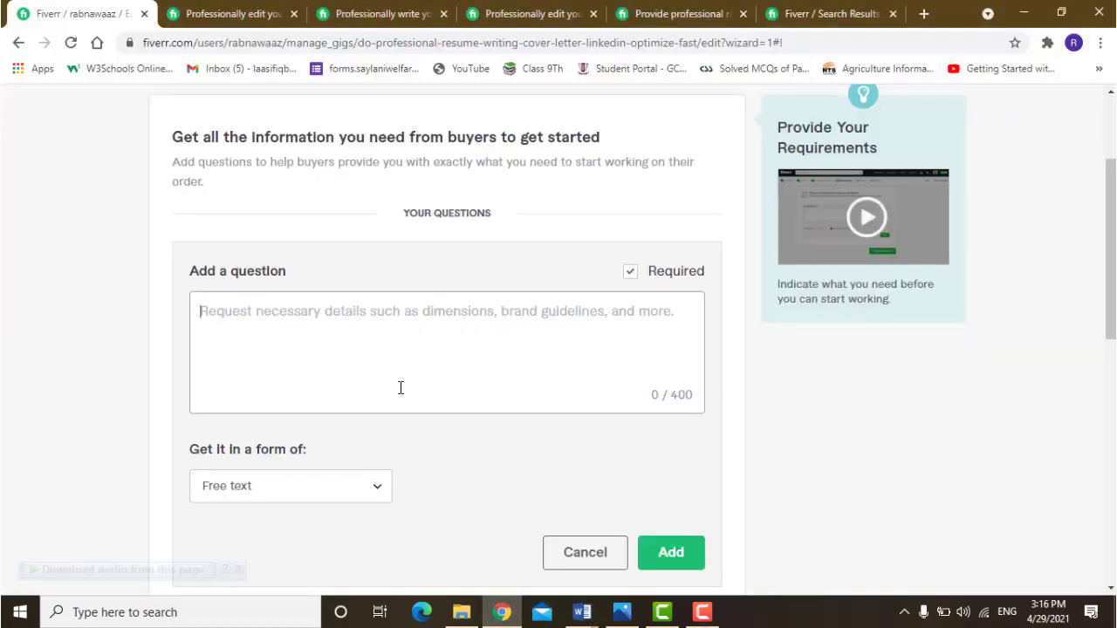
pyautogui.hotkey('ctrl', 'v')
pyautogui.click(659, 555)
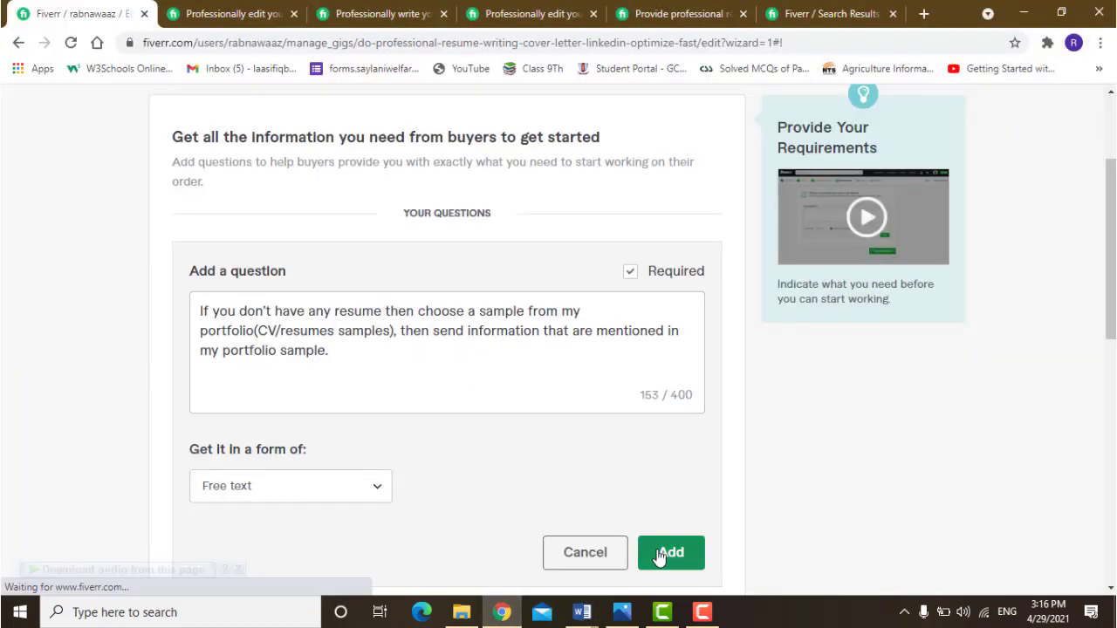
# Step: Add a third required free-text question using the Requirement 3 text and its closing signature from the gig information document
pyautogui.click(301, 514)
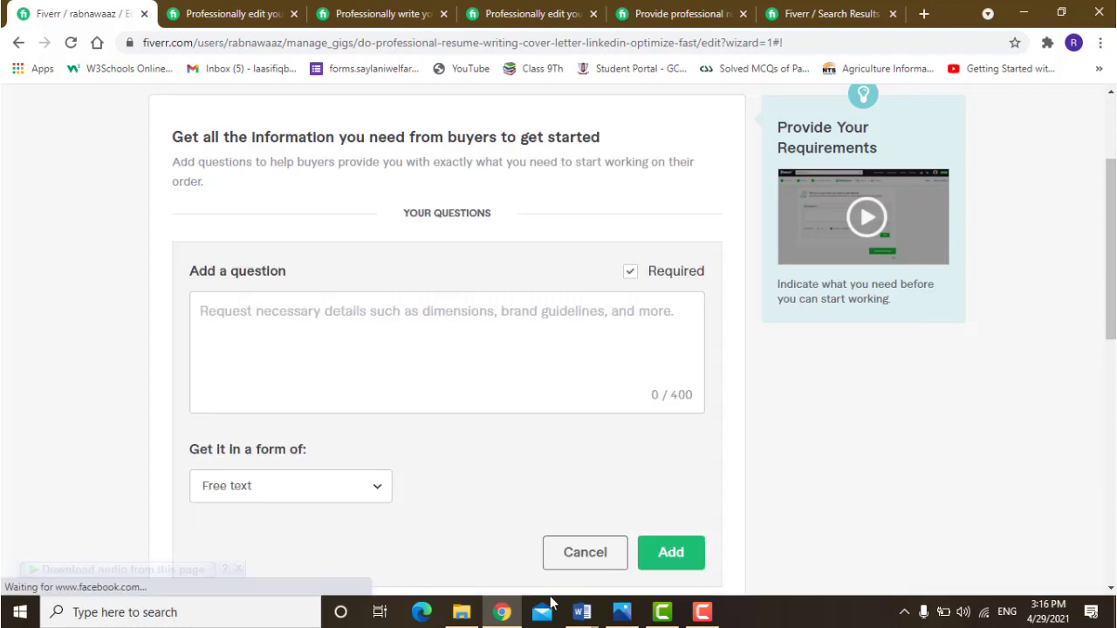
pyautogui.moveTo(582, 612)
pyautogui.moveTo(628, 559)
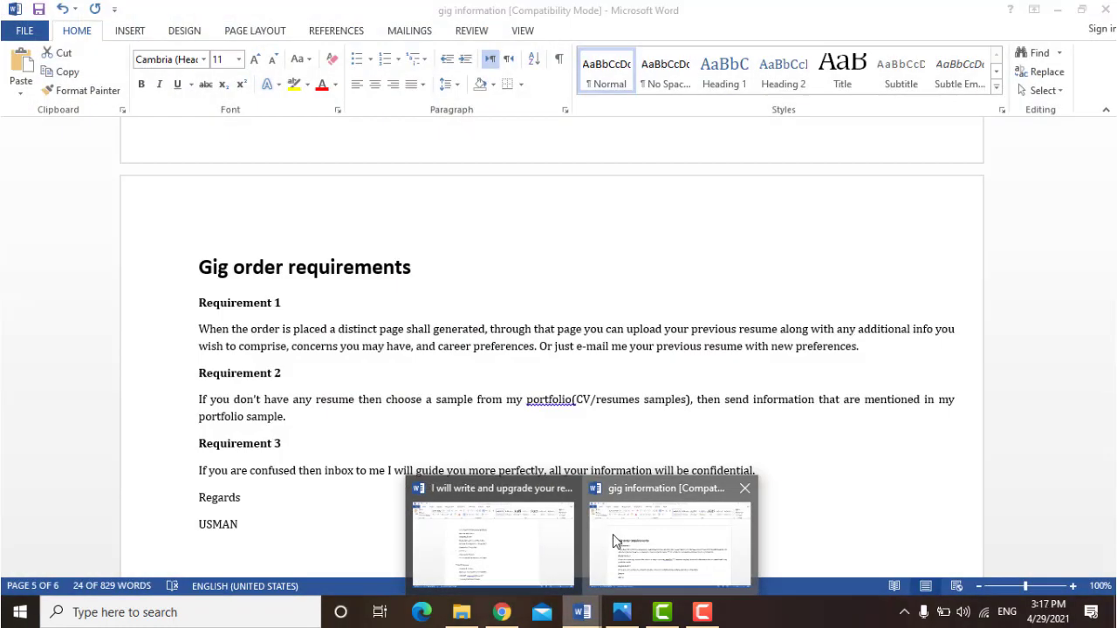
pyautogui.click(665, 528)
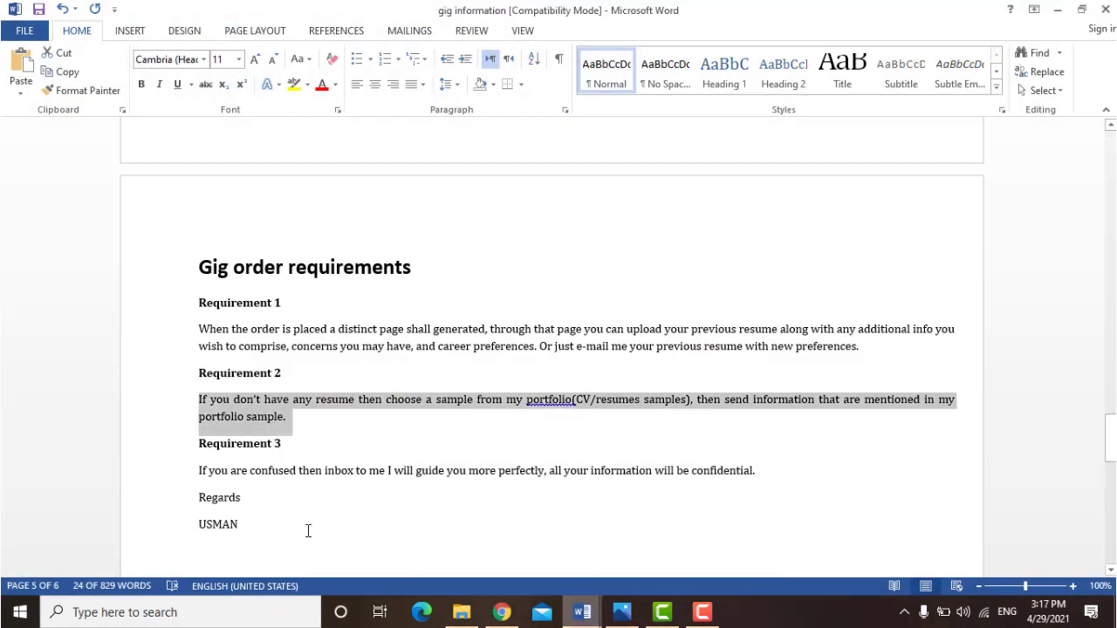
pyautogui.moveTo(261, 524); pyautogui.dragTo(182, 474)
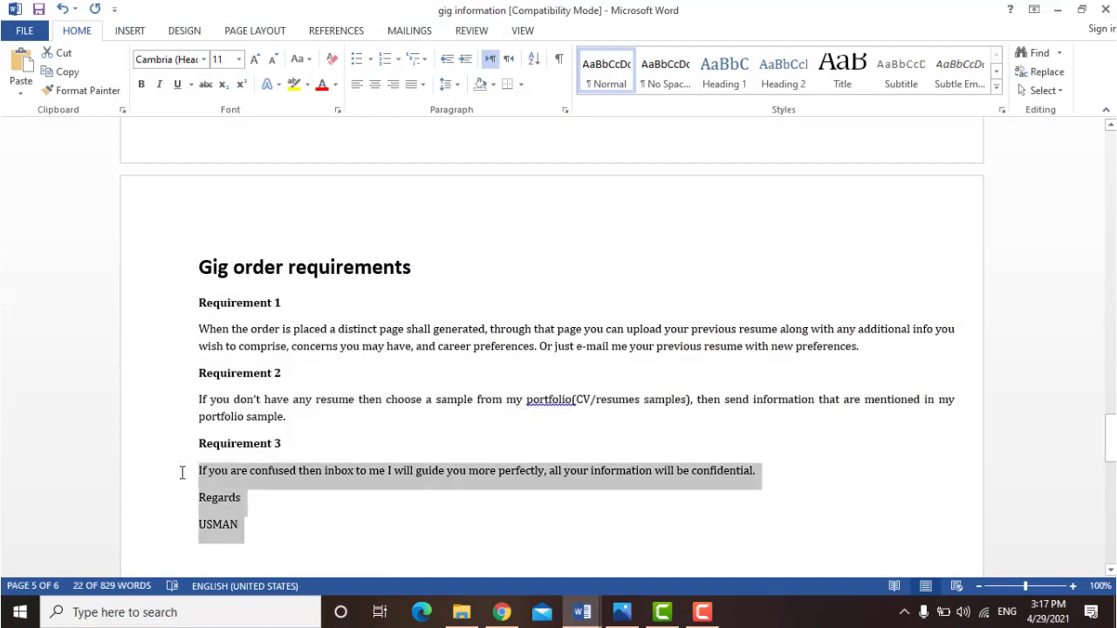
pyautogui.click(182, 473)
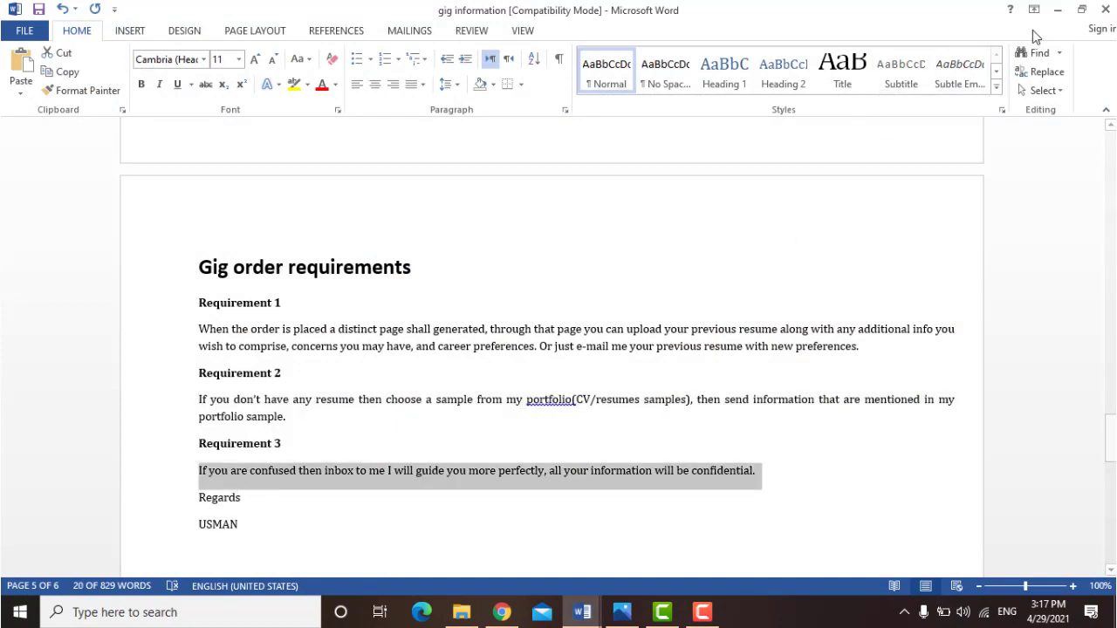
pyautogui.click(1059, 8)
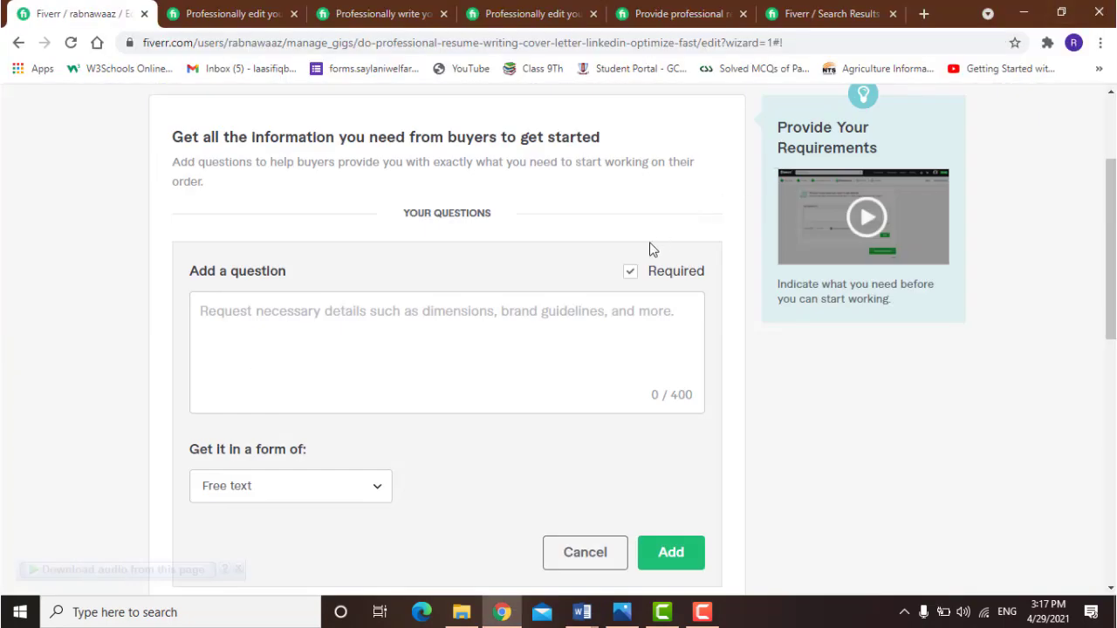
pyautogui.click(447, 311)
pyautogui.hotkey('ctrl', 'v')
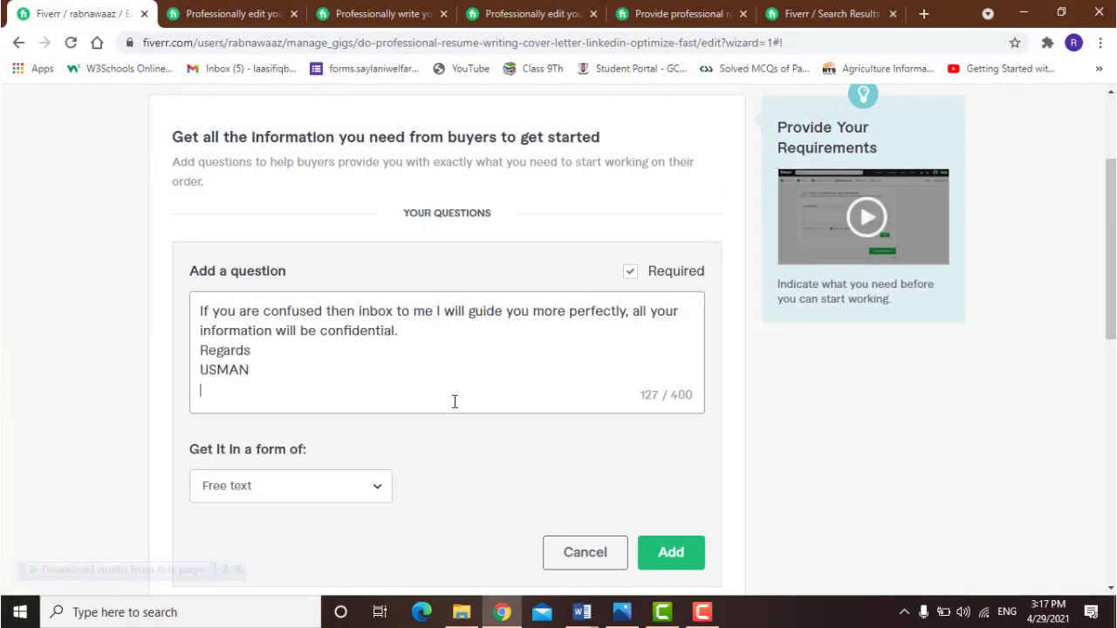
pyautogui.click(665, 553)
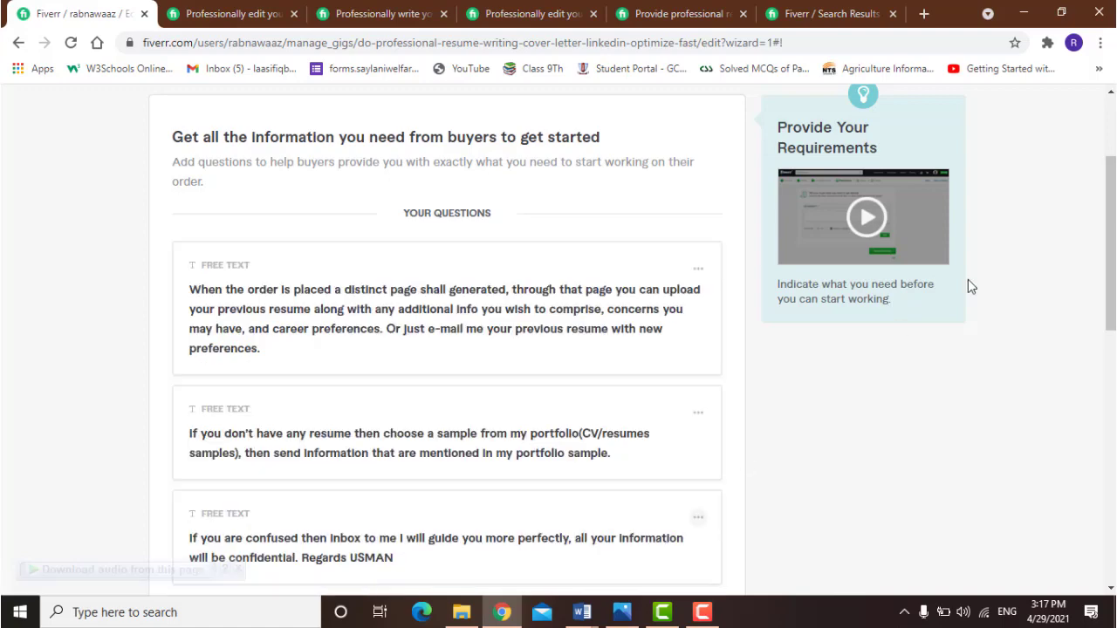
# Step: Save the buyer requirements, continue to the Gallery stage, and go to its gig video and photo upload areas
pyautogui.scroll(-1, 1114, 253)
pyautogui.moveTo(1112, 269); pyautogui.dragTo(1097, 251)
pyautogui.click(672, 529)
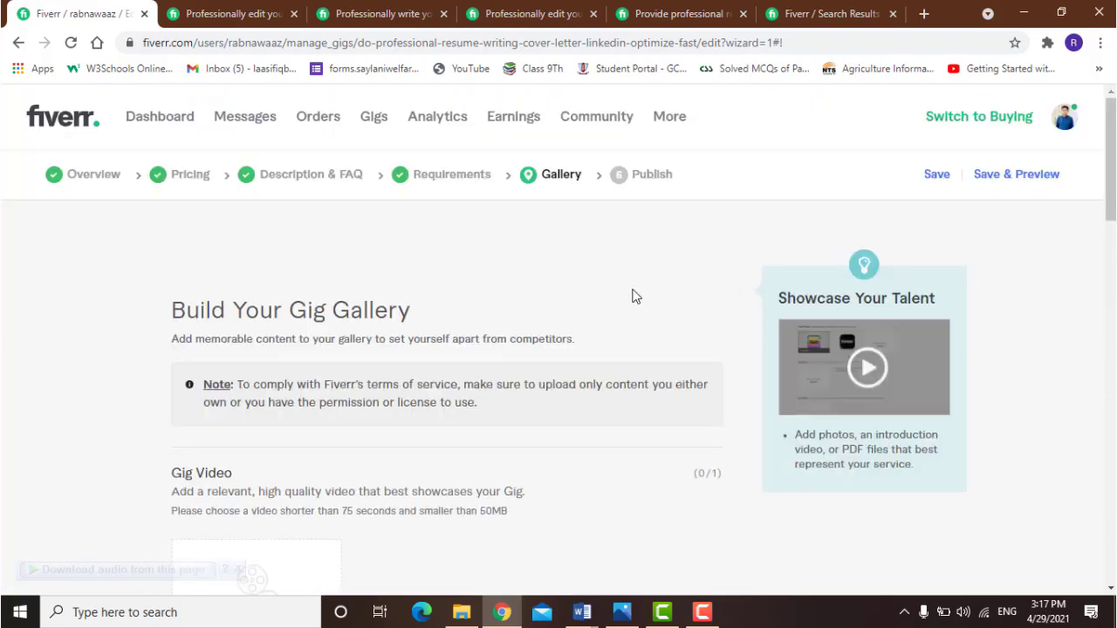
pyautogui.moveTo(1108, 164); pyautogui.dragTo(1091, 232)
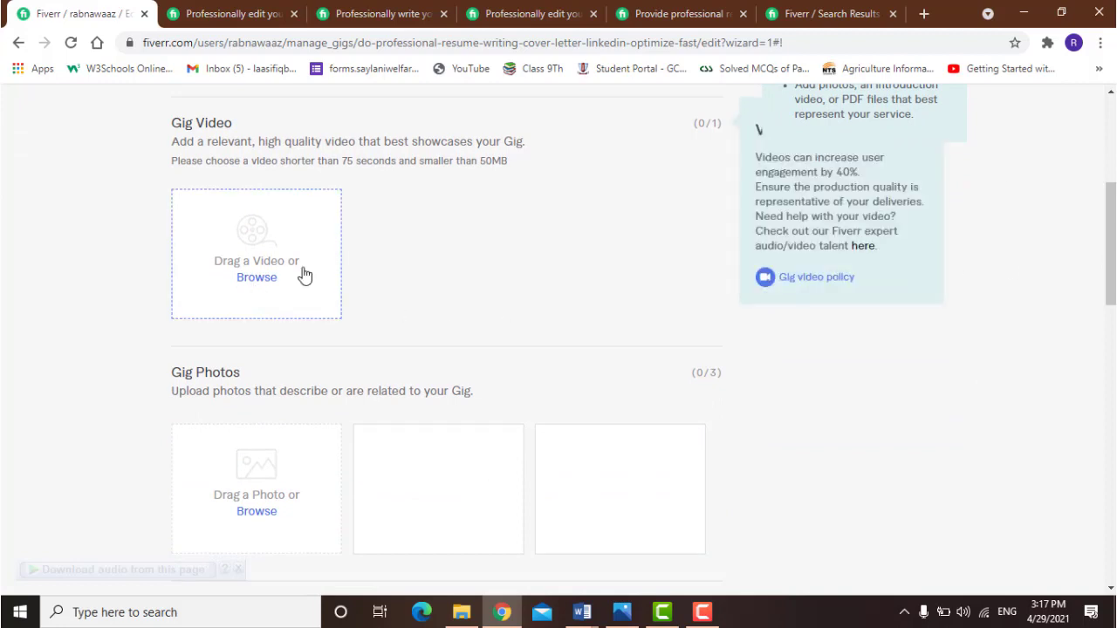
# Step: Start adding the first gig photo and browse to the "3 images" folder inside the assignment folder on the Desktop
pyautogui.moveTo(1105, 233); pyautogui.dragTo(1103, 273)
pyautogui.moveTo(237, 291)
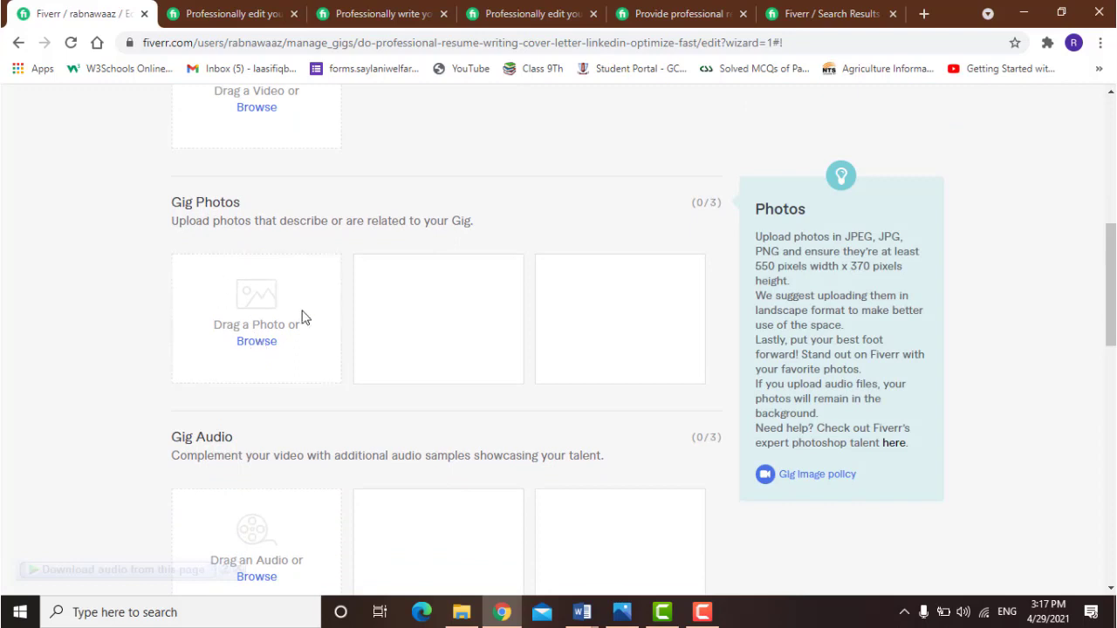
pyautogui.click(251, 347)
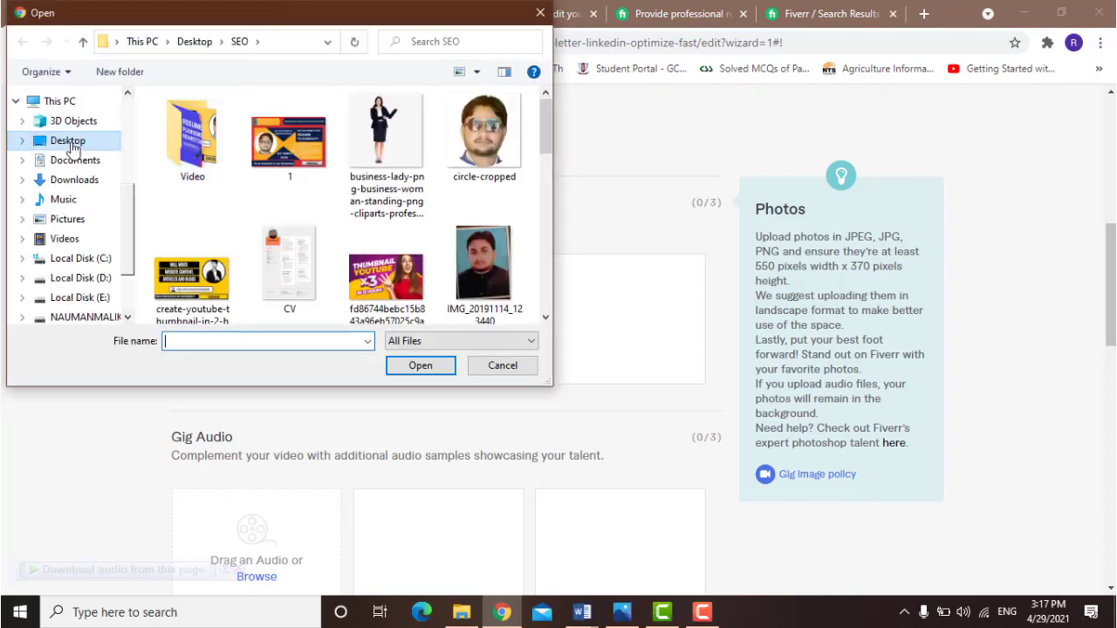
pyautogui.click(72, 144)
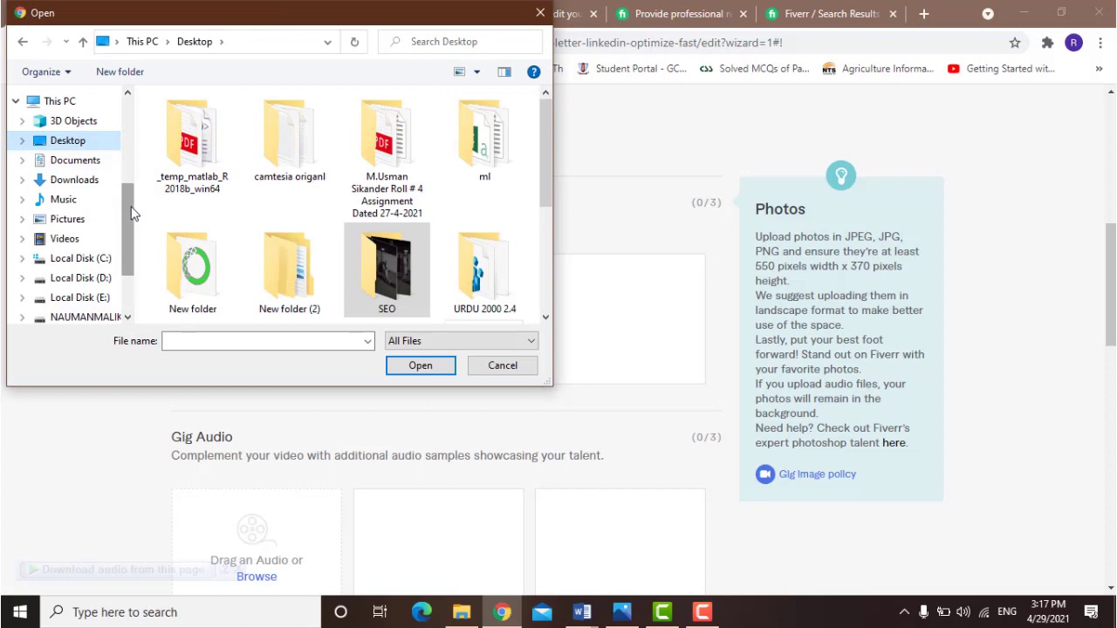
pyautogui.moveTo(132, 212); pyautogui.dragTo(134, 253)
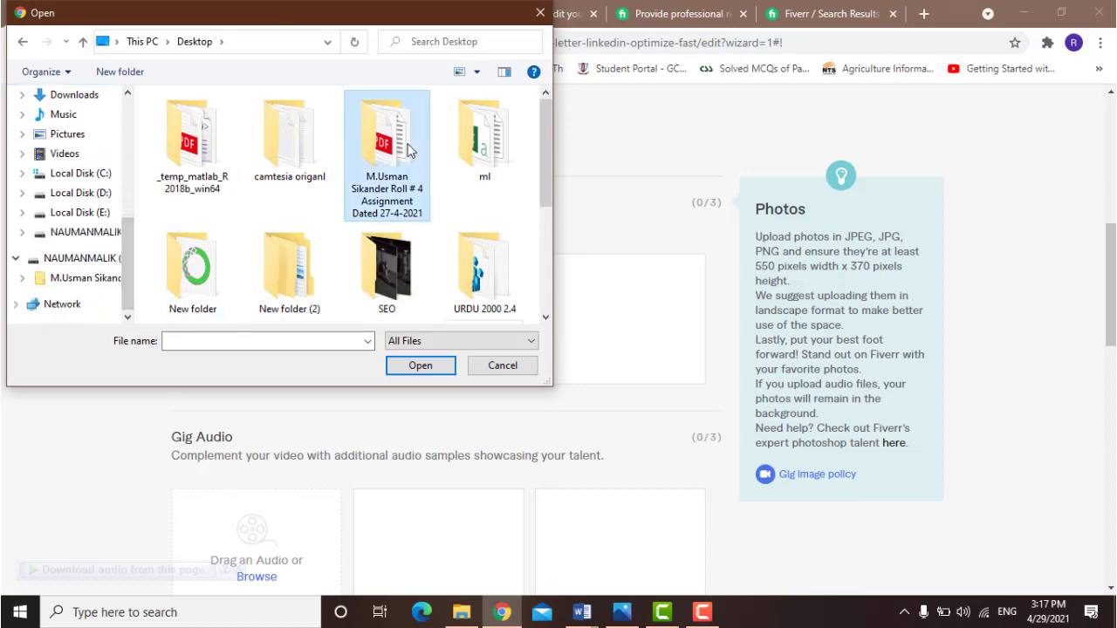
pyautogui.doubleClick(387, 144)
pyautogui.doubleClick(242, 123)
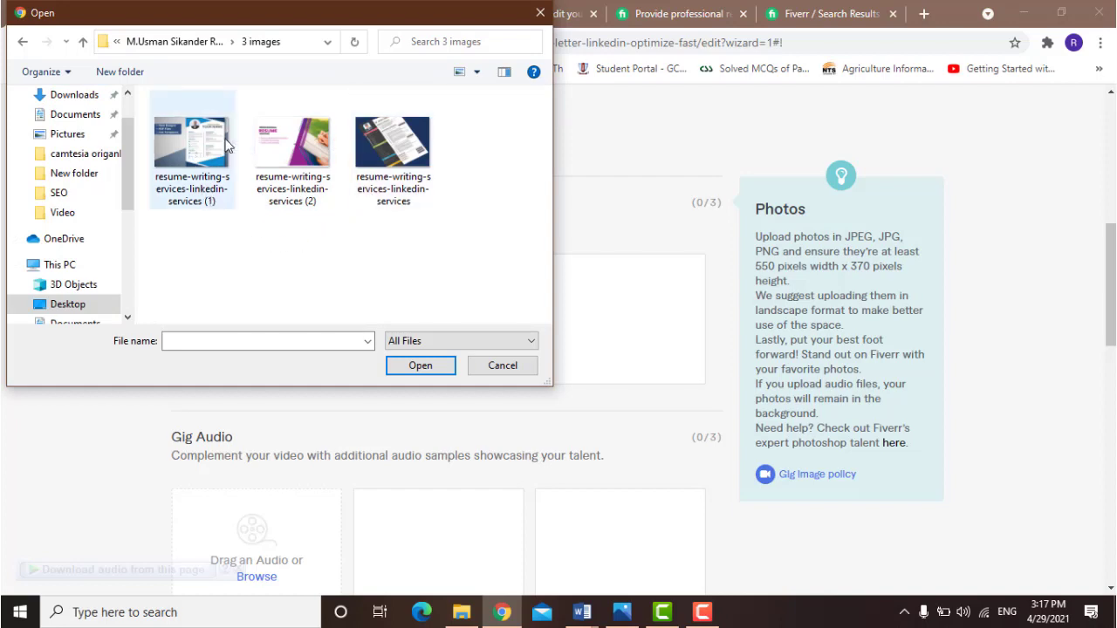
# Step: Show the images as extra large icons and upload "resume-writing-services-linkedin-services (2)" as the first gig photo
pyautogui.rightClick(320, 229)
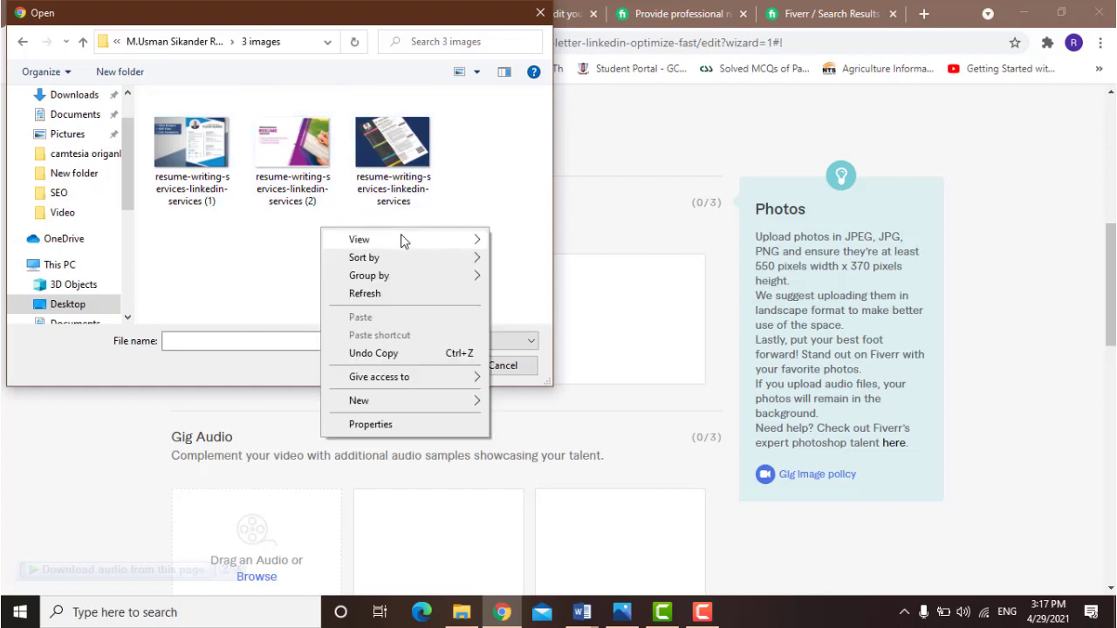
pyautogui.moveTo(471, 239)
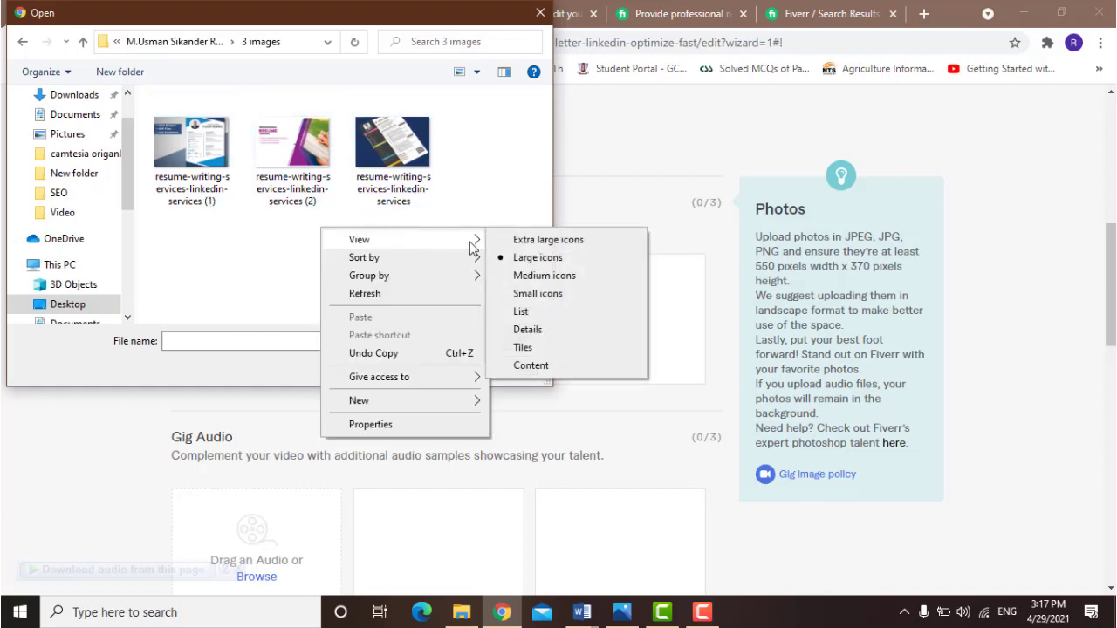
pyautogui.click(524, 241)
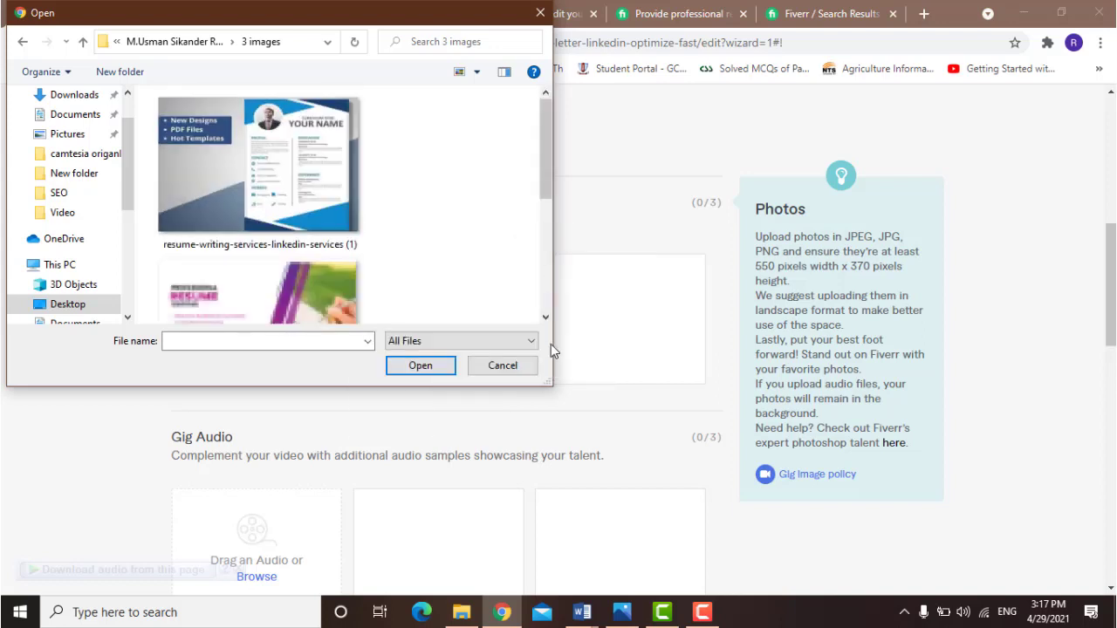
pyautogui.moveTo(548, 386); pyautogui.dragTo(920, 494)
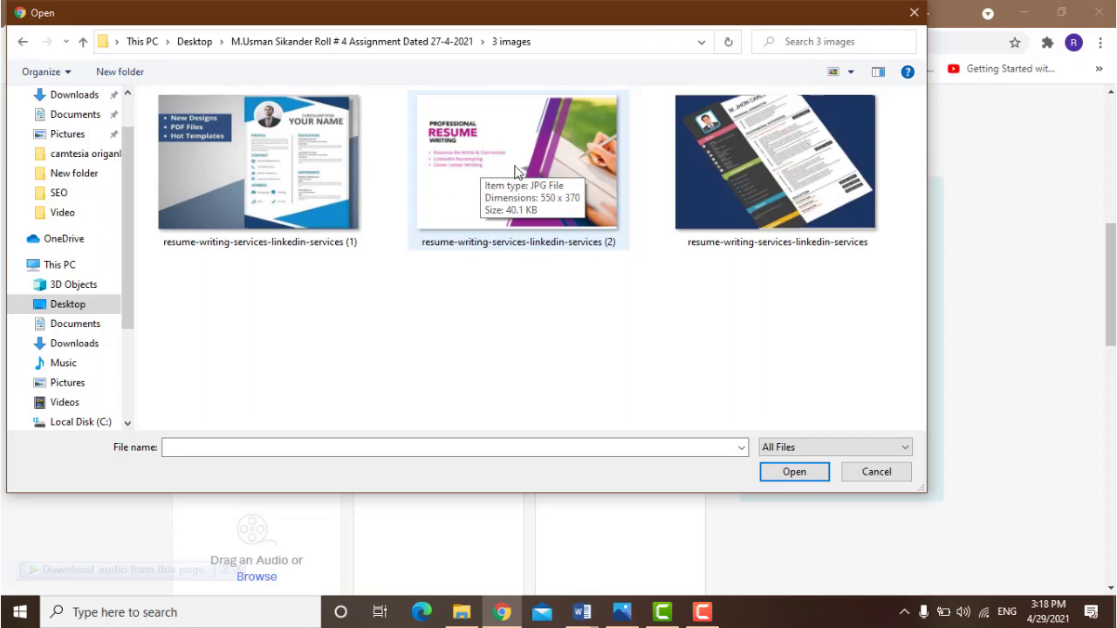
pyautogui.click(558, 183)
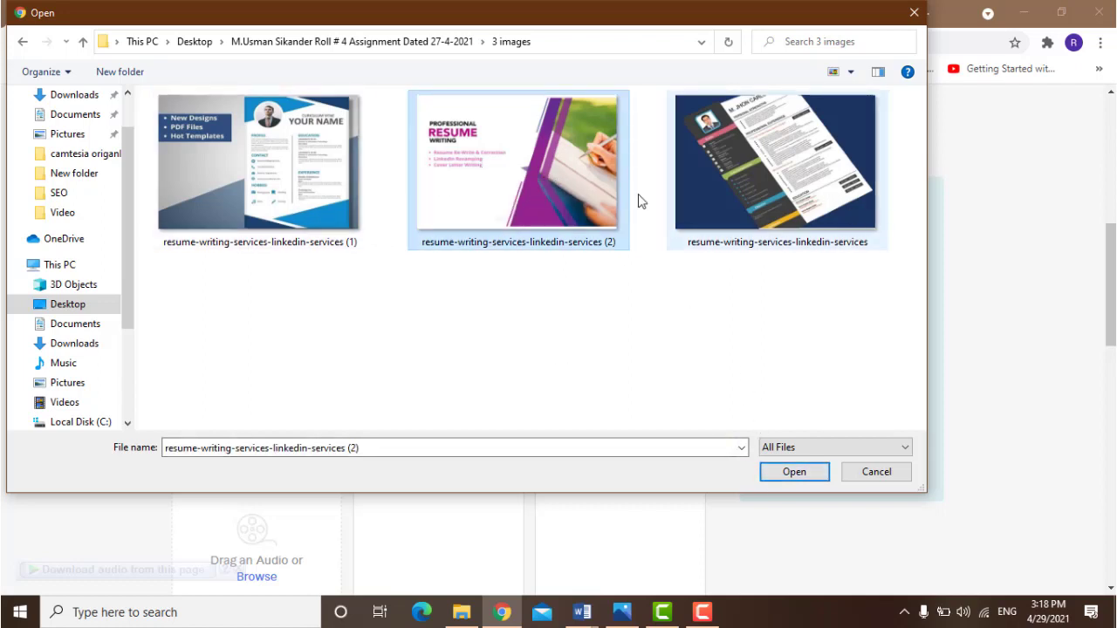
pyautogui.click(802, 479)
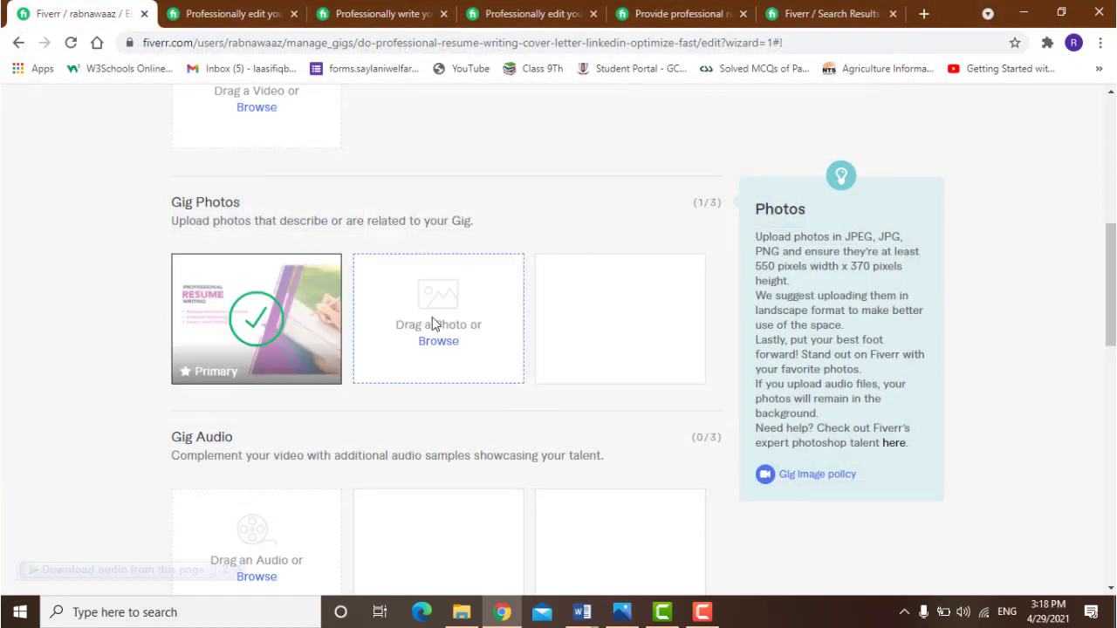
# Step: Upload "resume-writing-services-linkedin-services" and "resume-writing-services-linkedin-services (1)" together as the remaining two gig photos
pyautogui.click(448, 347)
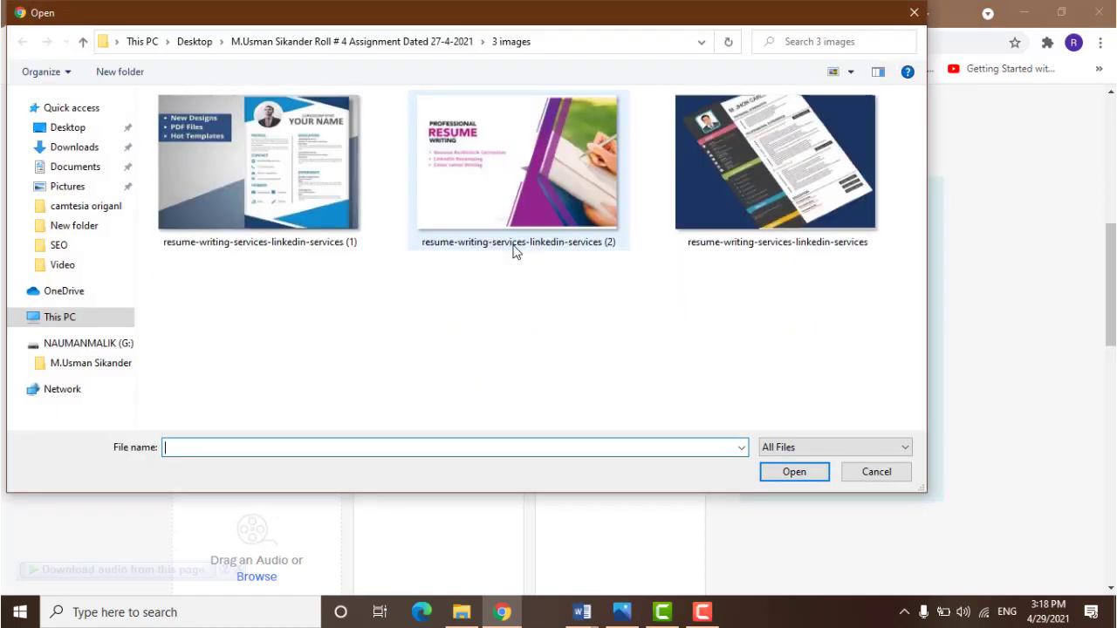
pyautogui.moveTo(779, 285); pyautogui.dragTo(740, 240)
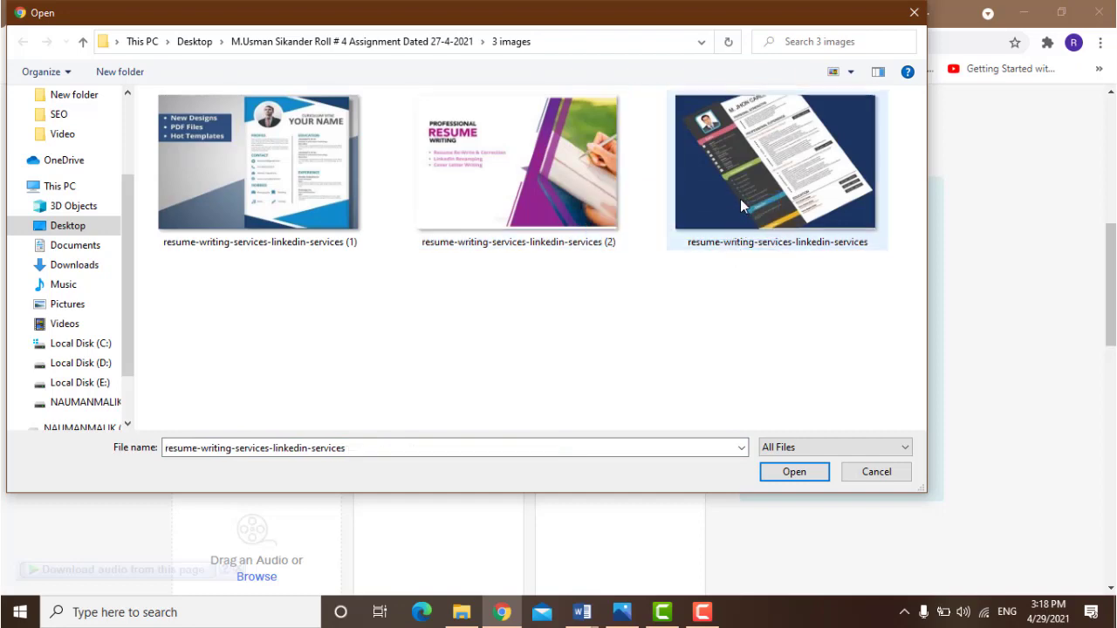
pyautogui.keyDown('ctrl'); pyautogui.click(347, 199); pyautogui.keyUp('ctrl')
pyautogui.click(793, 471)
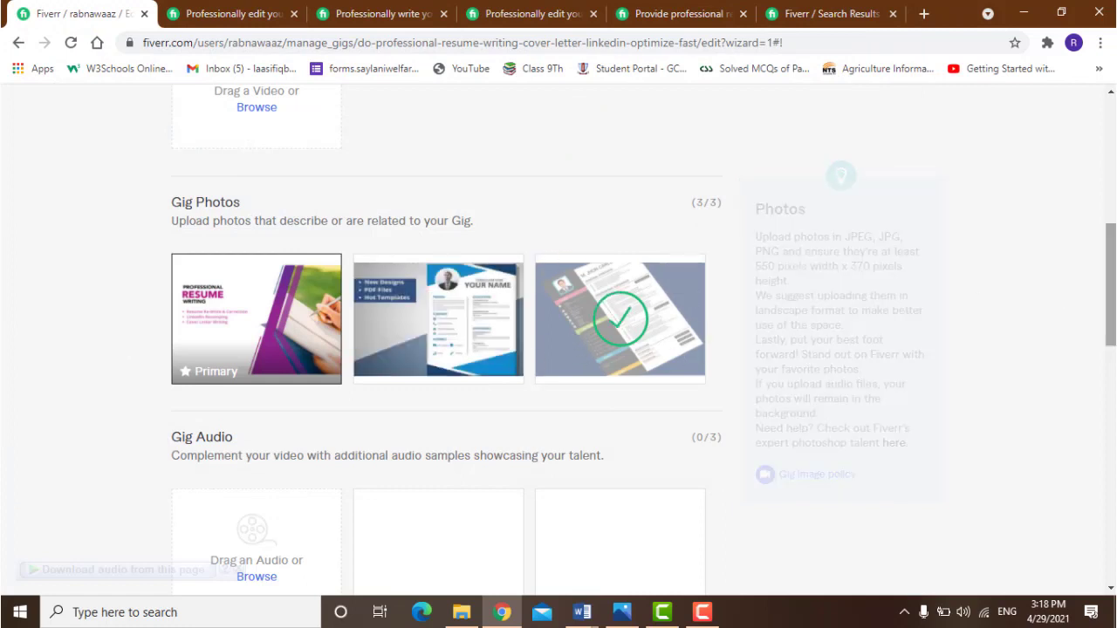
# Step: Open the PDF "samples resume-writing-services-linkedin-services-converted" from the assignment folder for a check and upload it to Gig PDFs
pyautogui.moveTo(1102, 293); pyautogui.dragTo(1102, 381)
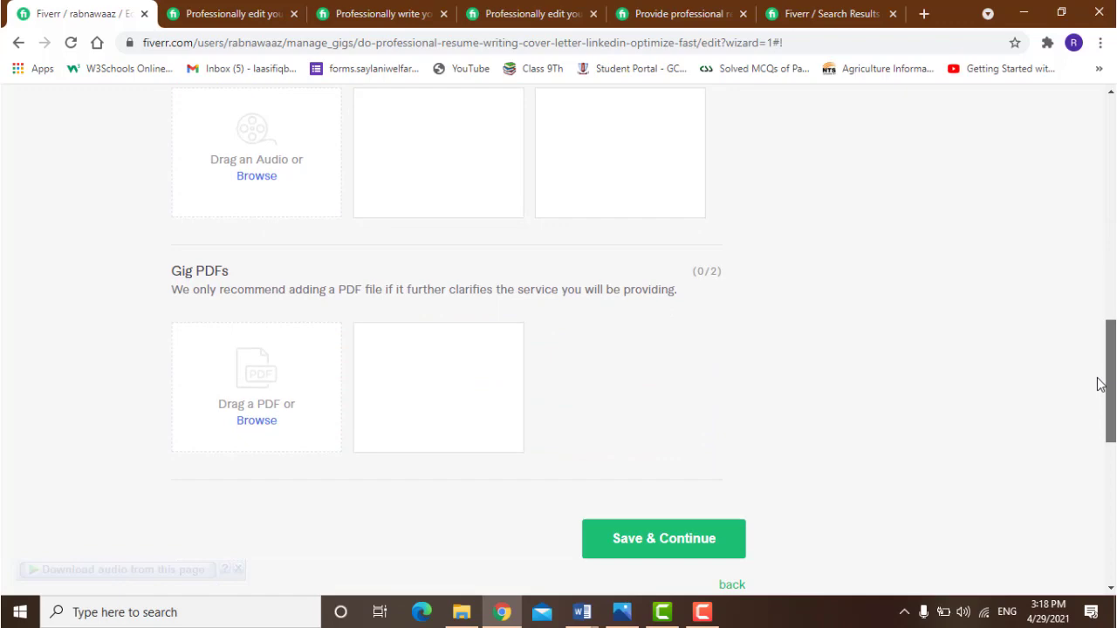
pyautogui.click(256, 421)
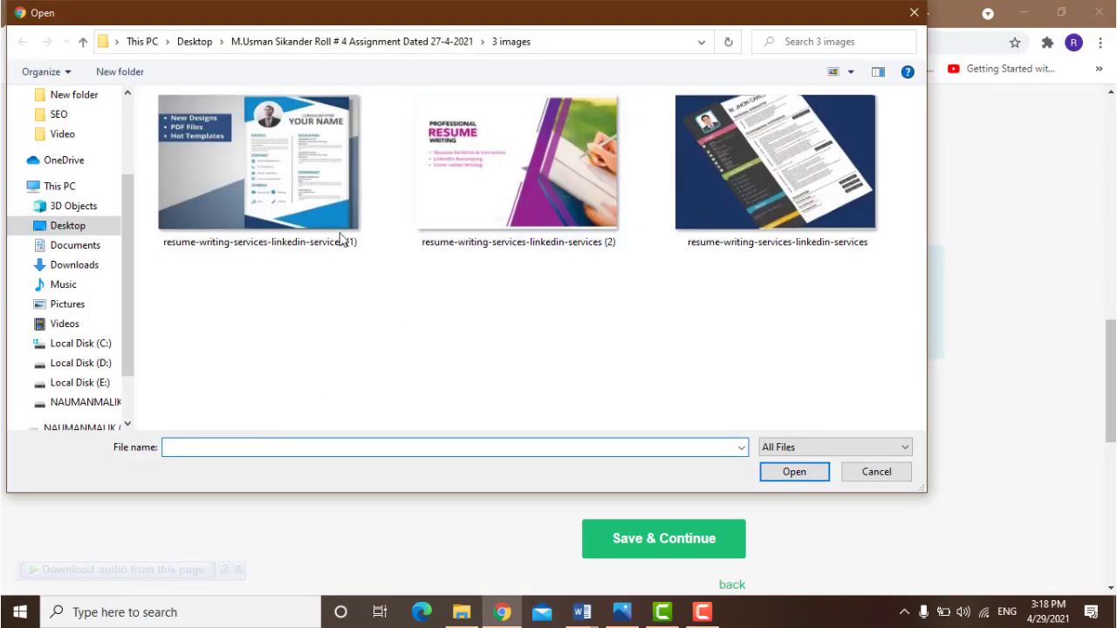
pyautogui.click(83, 42)
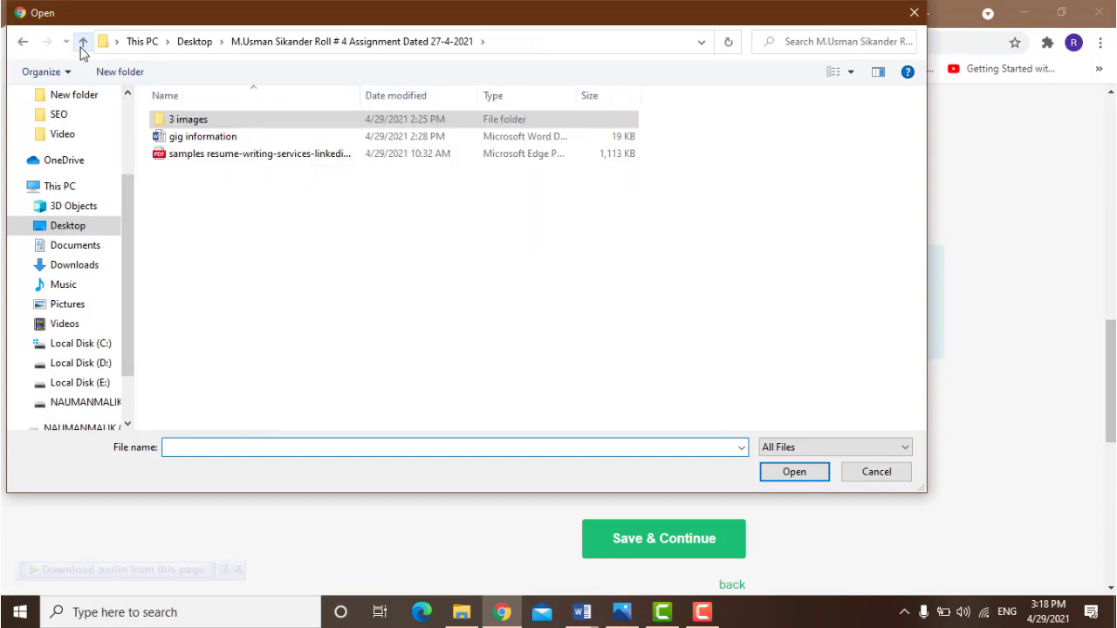
pyautogui.click(225, 161)
pyautogui.rightClick(266, 173)
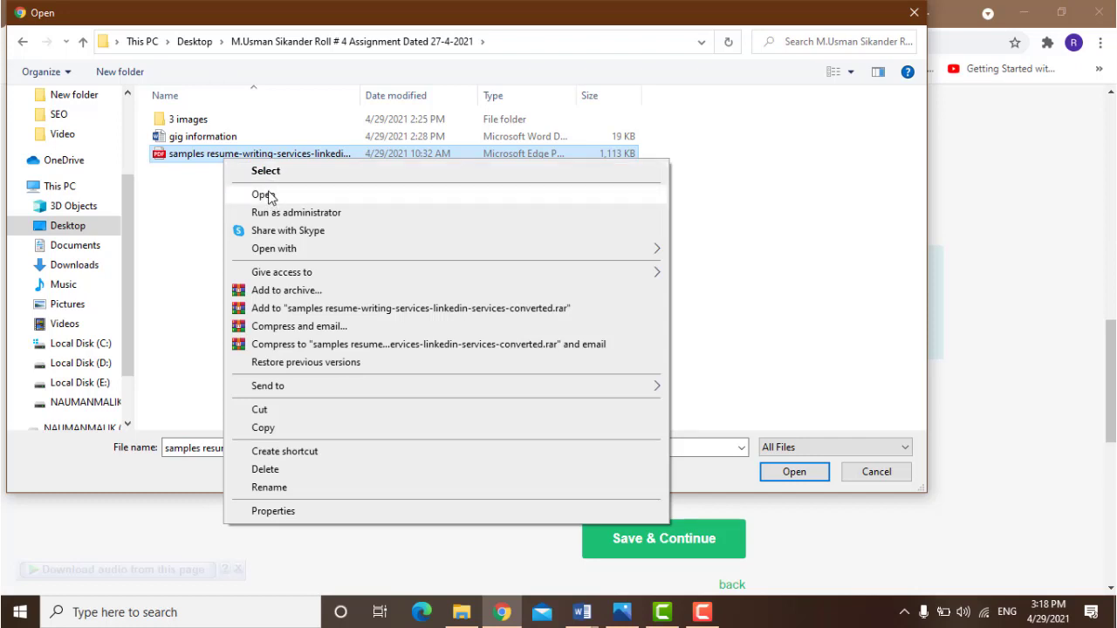
pyautogui.click(265, 195)
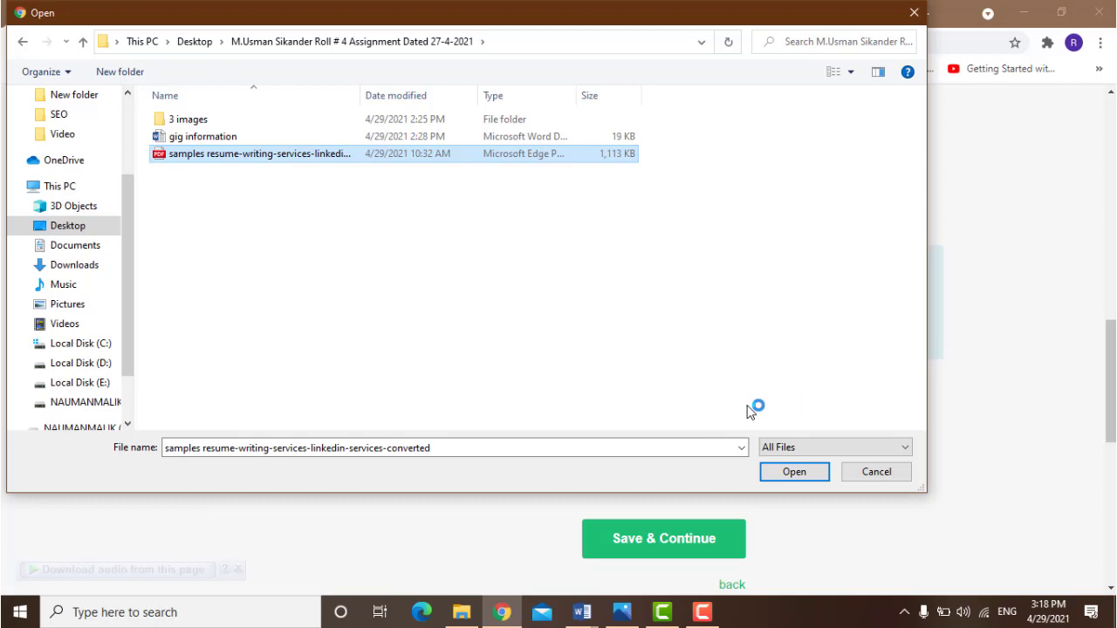
pyautogui.click(796, 478)
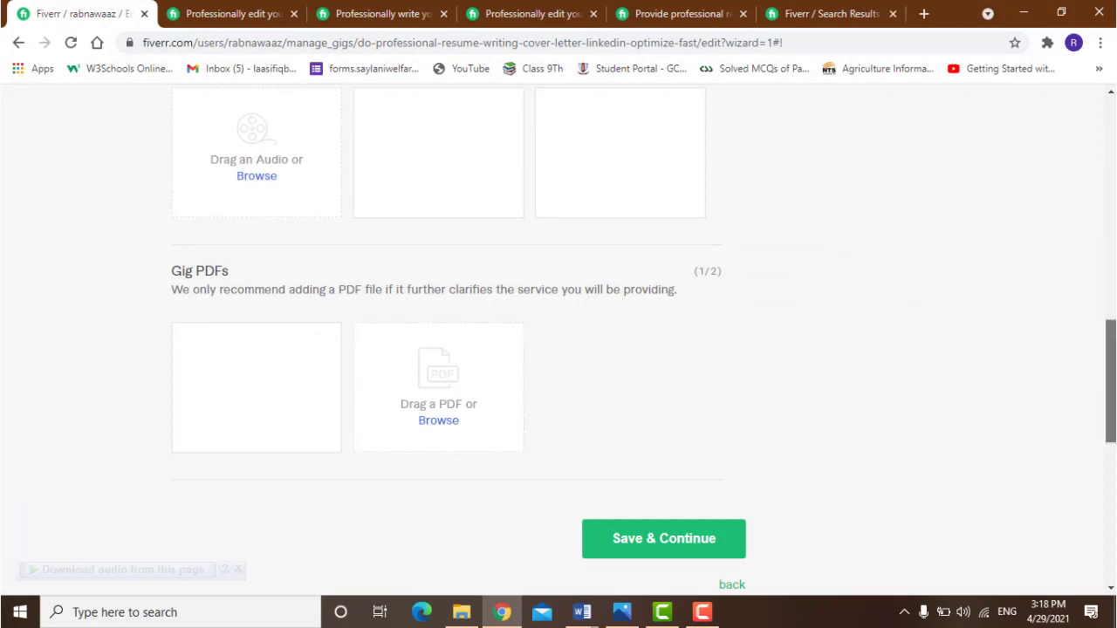
# Step: Review the gallery uploads, then save the gallery without a video and continue to the Publish stage
pyautogui.moveTo(1110, 407); pyautogui.dragTo(1109, 341)
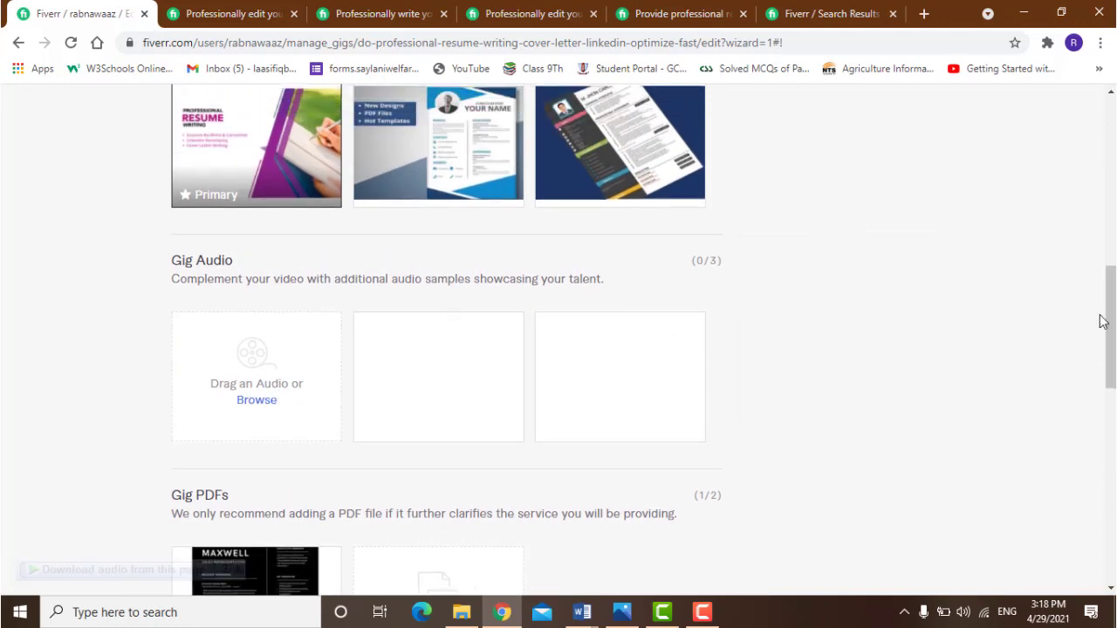
pyautogui.moveTo(1102, 321); pyautogui.dragTo(1108, 216)
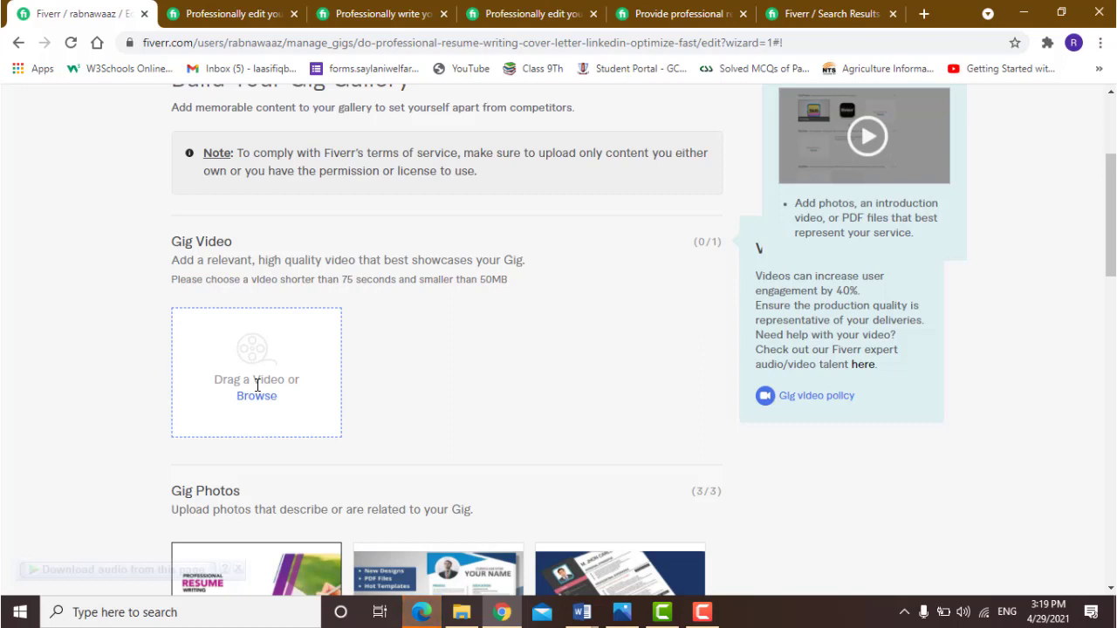
pyautogui.moveTo(1110, 206); pyautogui.dragTo(1052, 407)
pyautogui.scroll(-2, 960, 392)
pyautogui.click(624, 323)
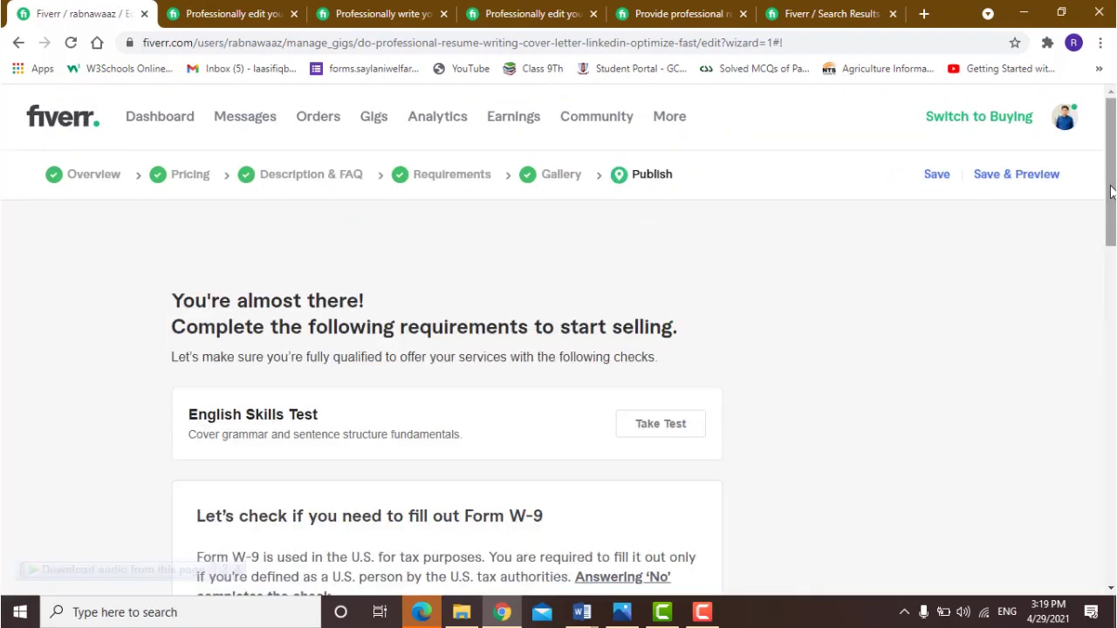
# Step: Answer "No" to the Form W-9 question about being a U.S. person, save it and dismiss the confirmation
pyautogui.scroll(-2, 1111, 228)
pyautogui.moveTo(1112, 228); pyautogui.dragTo(1098, 209)
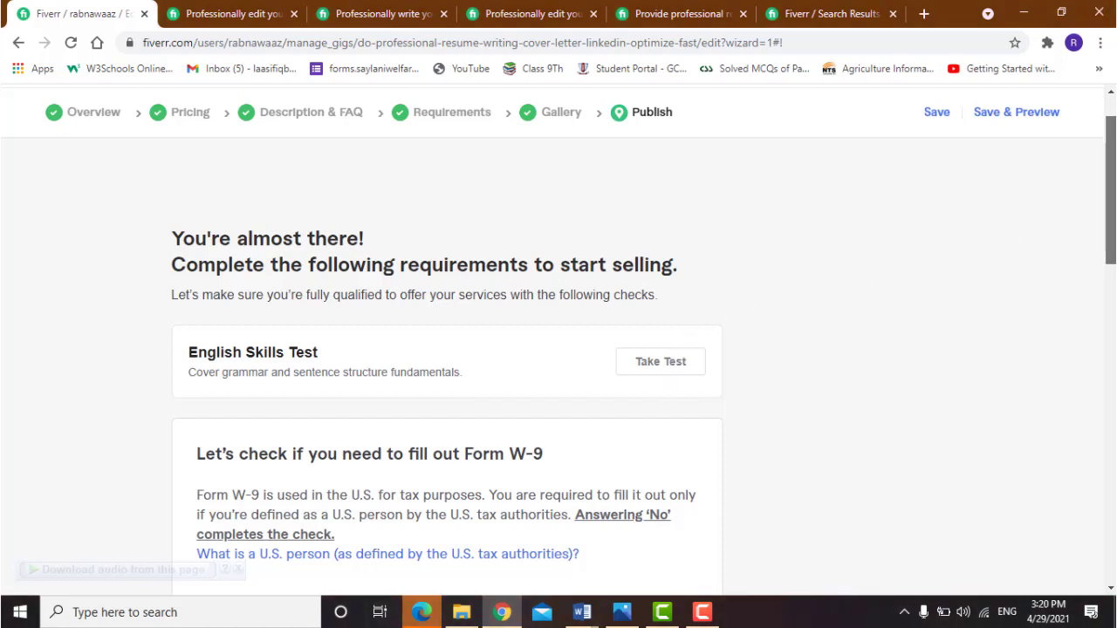
pyautogui.scroll(-4, 1097, 250)
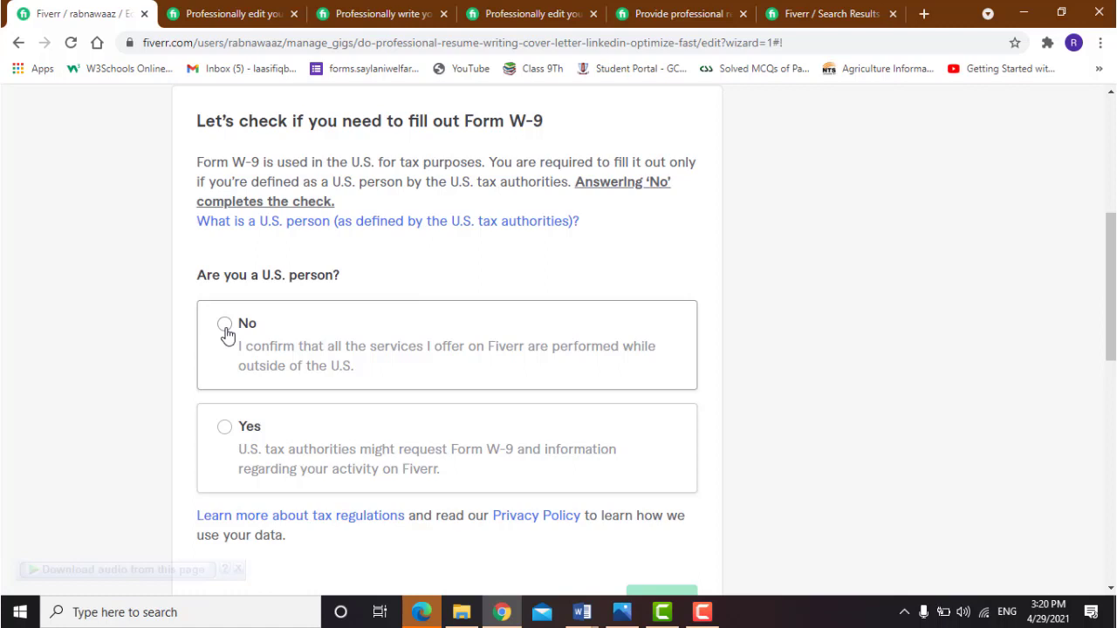
pyautogui.click(225, 328)
pyautogui.scroll(-3, 613, 342)
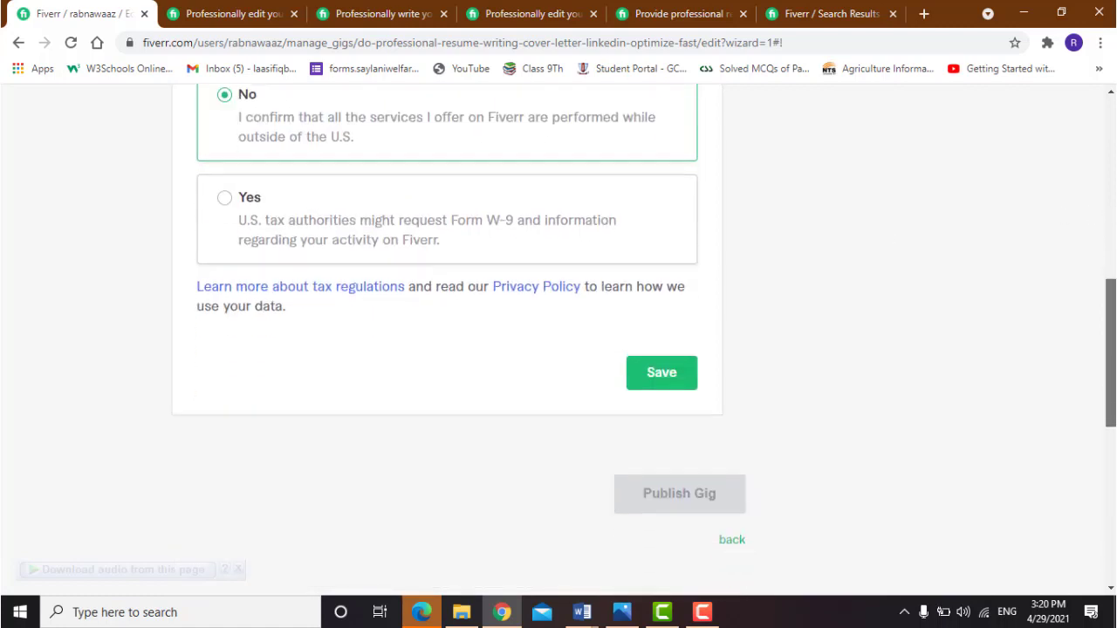
pyautogui.click(659, 361)
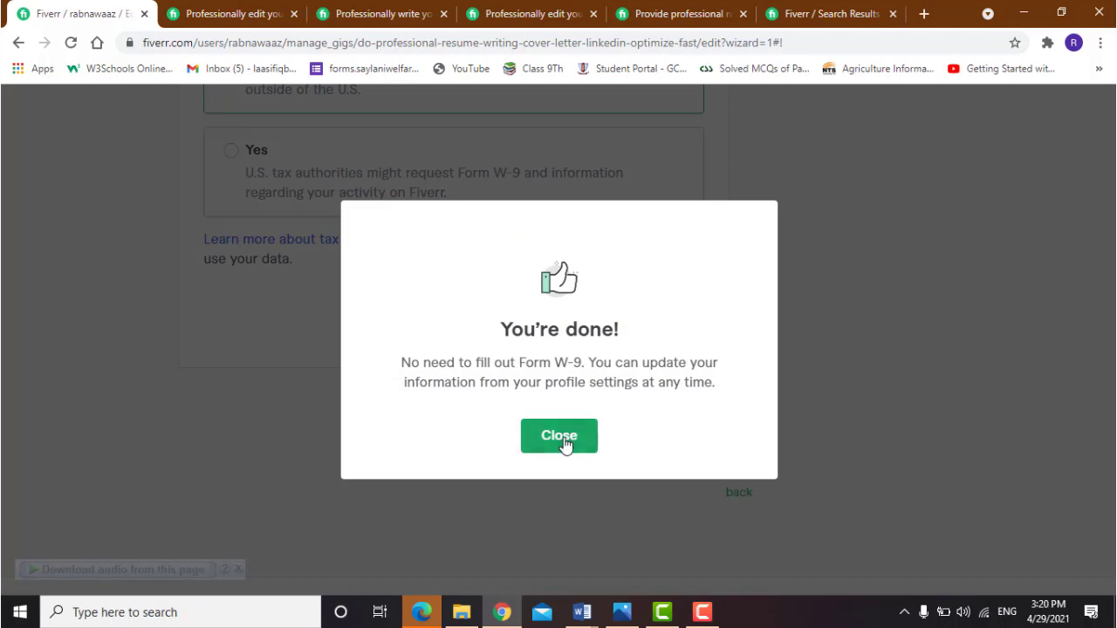
pyautogui.click(560, 438)
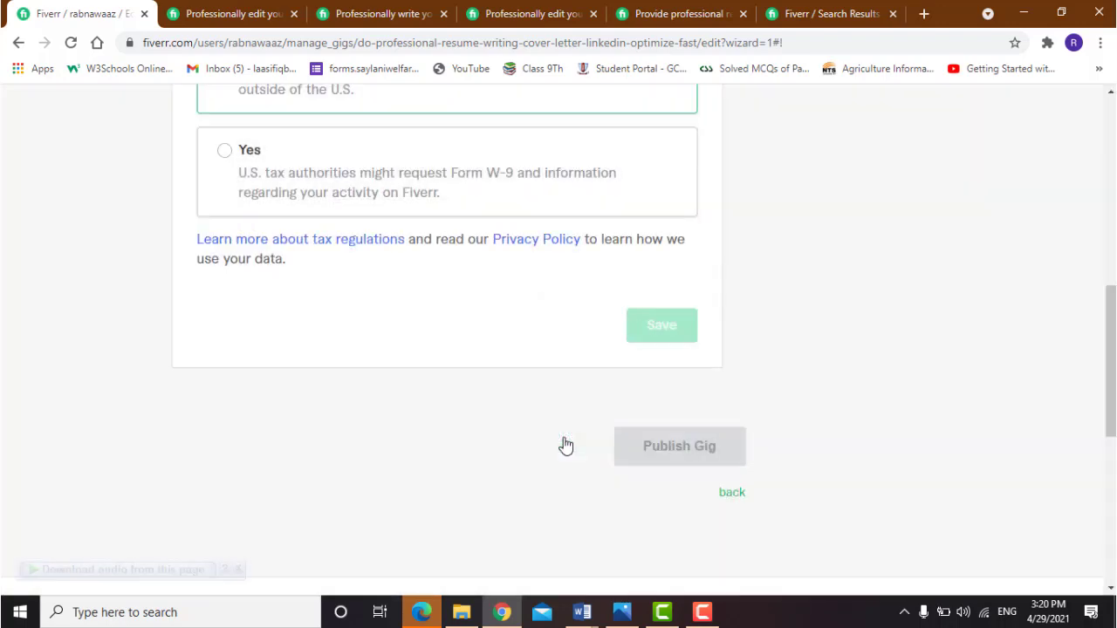
# Step: Review the remaining publishing requirements, then save the gig and open its preview
pyautogui.scroll(7, 1099, 167)
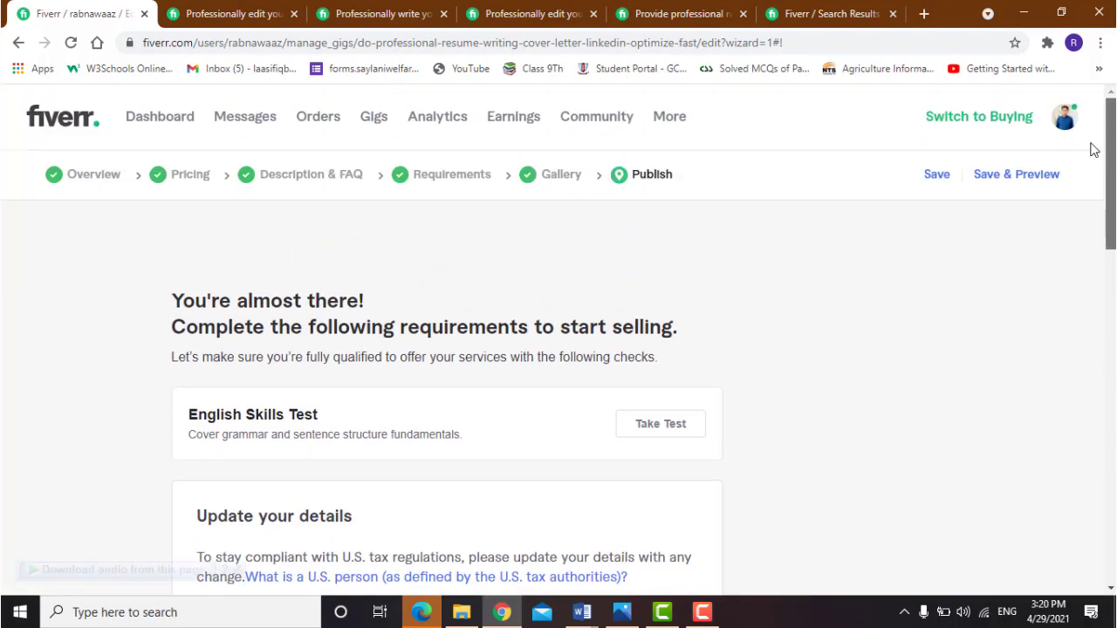
pyautogui.scroll(-2, 1088, 187)
pyautogui.scroll(2, 1088, 185)
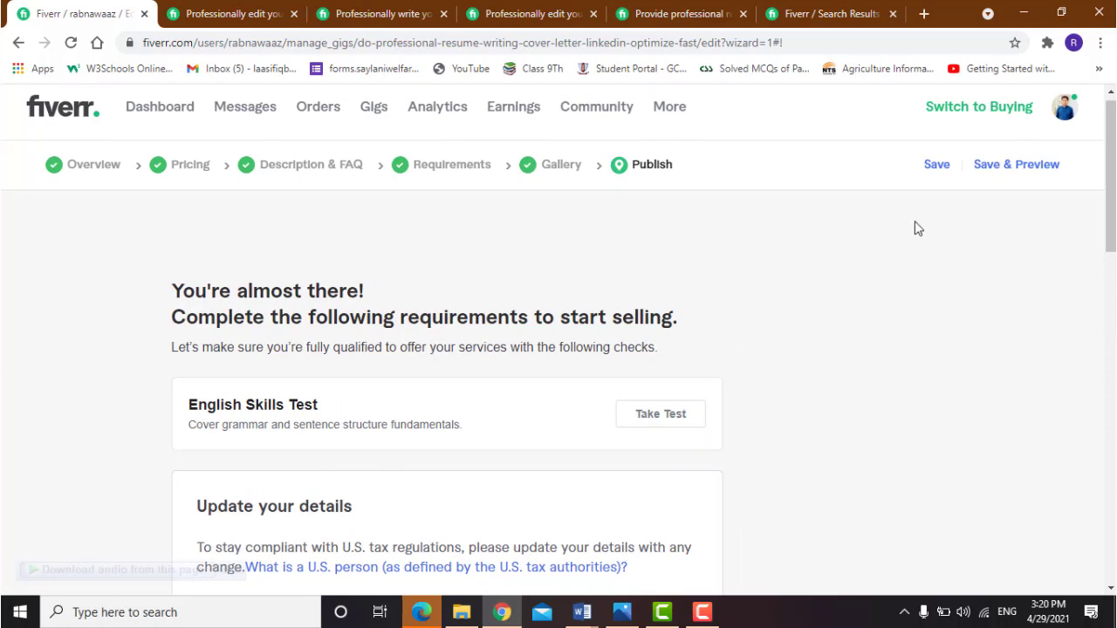
pyautogui.click(995, 172)
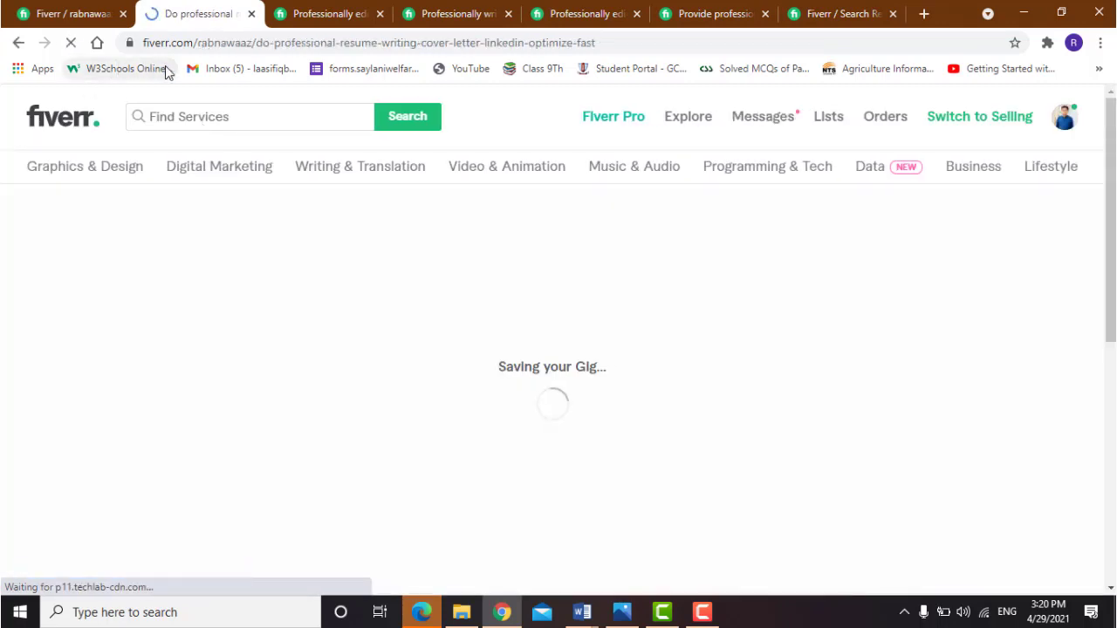
# Step: Return to the gig editor, check the seller's Gigs list for the draft, and go back to the gig preview
pyautogui.click(70, 13)
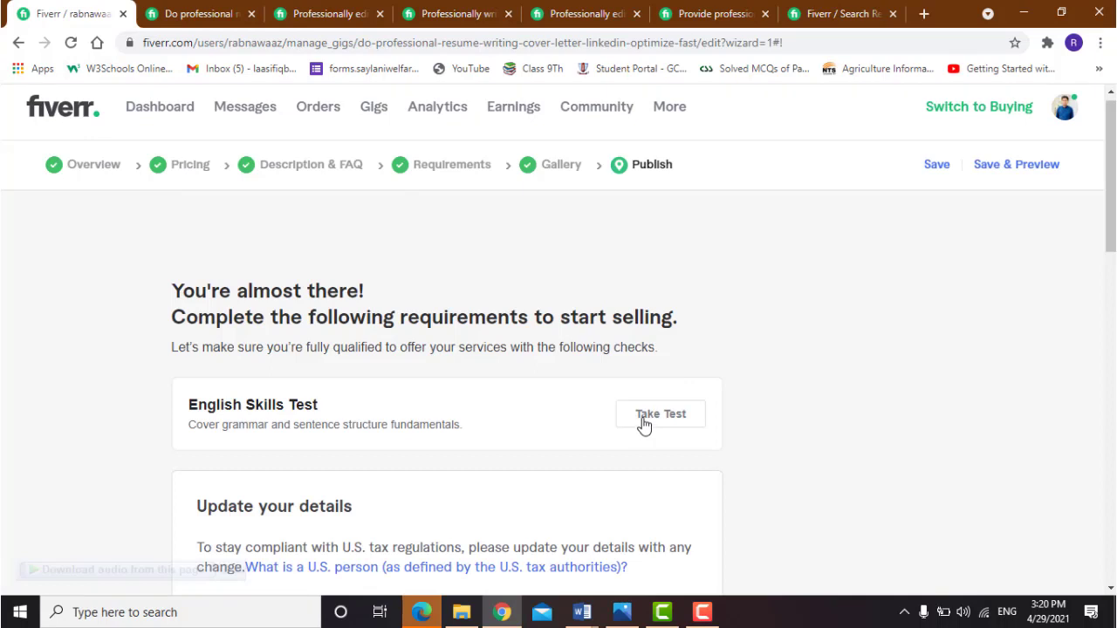
pyautogui.moveTo(1115, 203); pyautogui.dragTo(1114, 197)
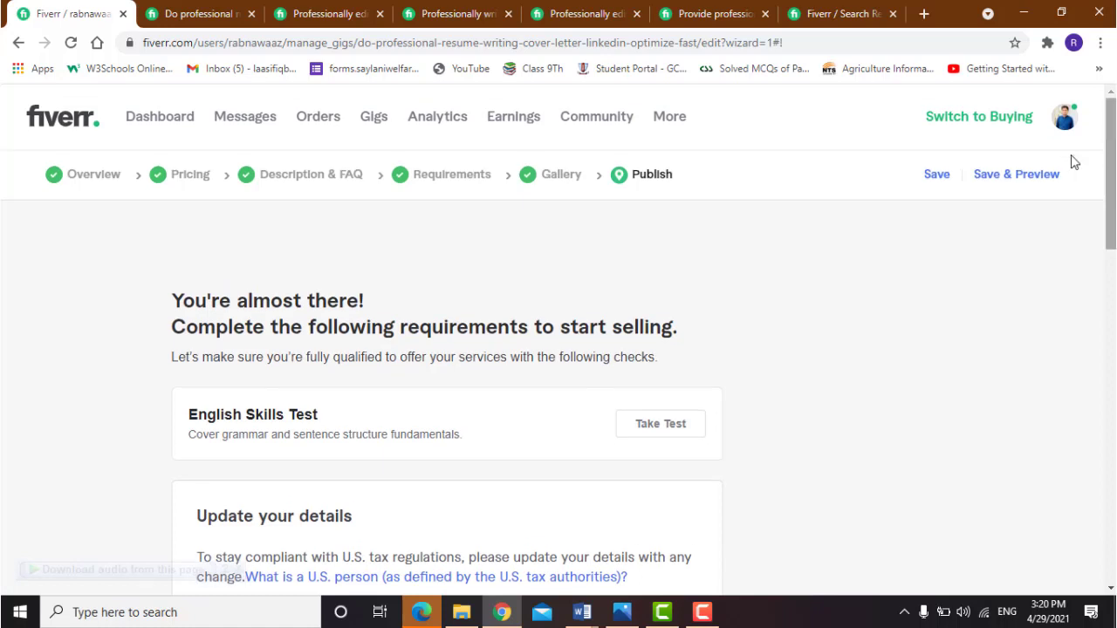
pyautogui.click(375, 118)
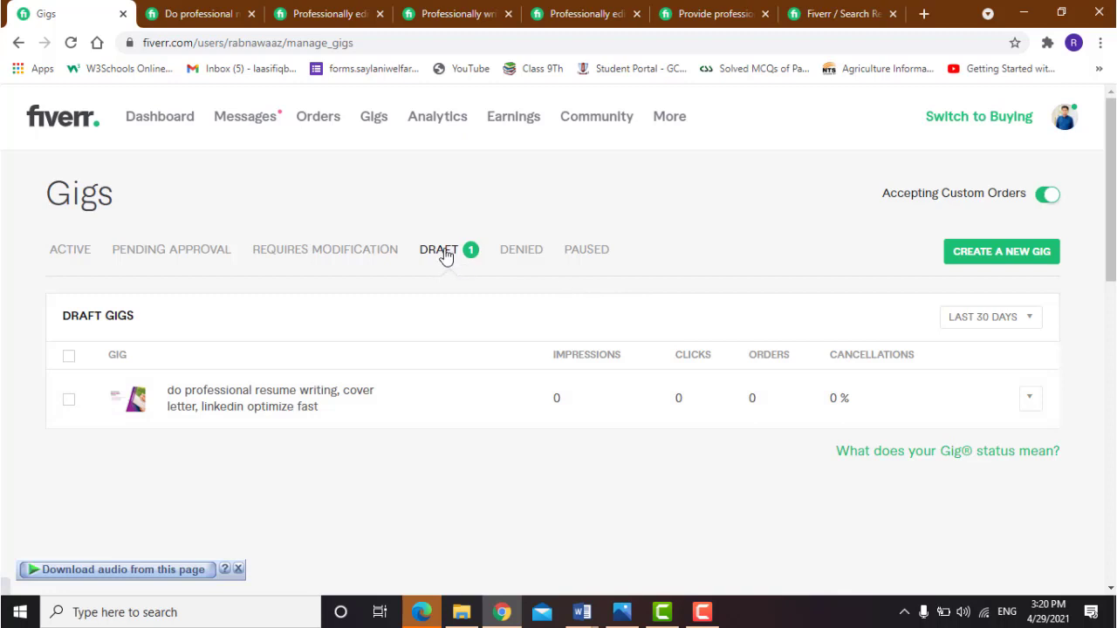
pyautogui.click(206, 19)
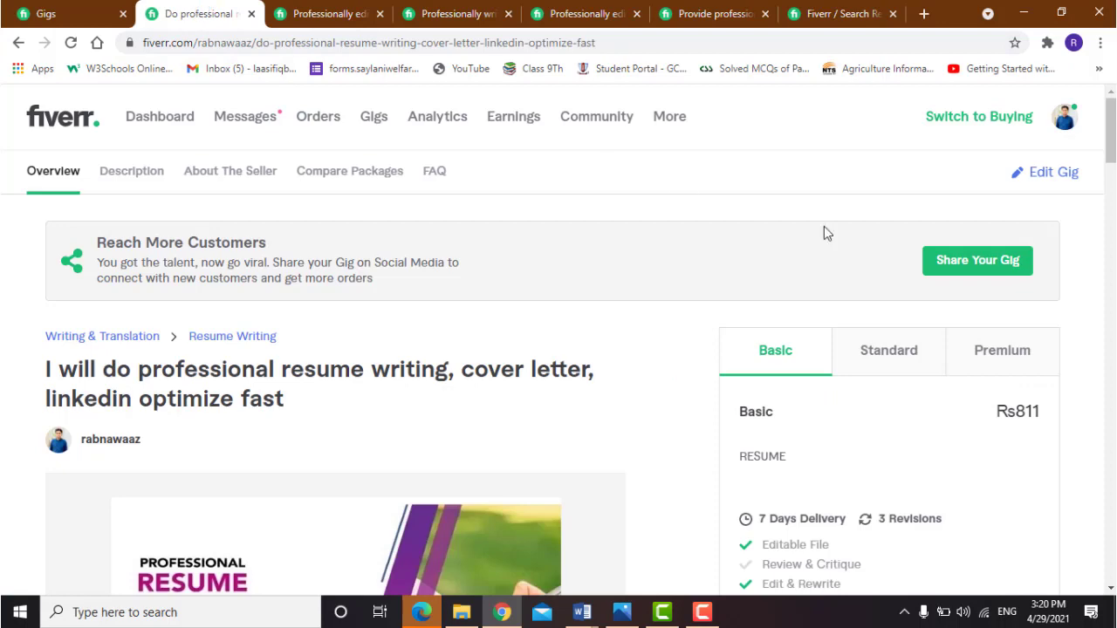
# Step: Look through the open competitor resume gigs for comparison, then return to the seller's list of draft gigs
pyautogui.click(327, 10)
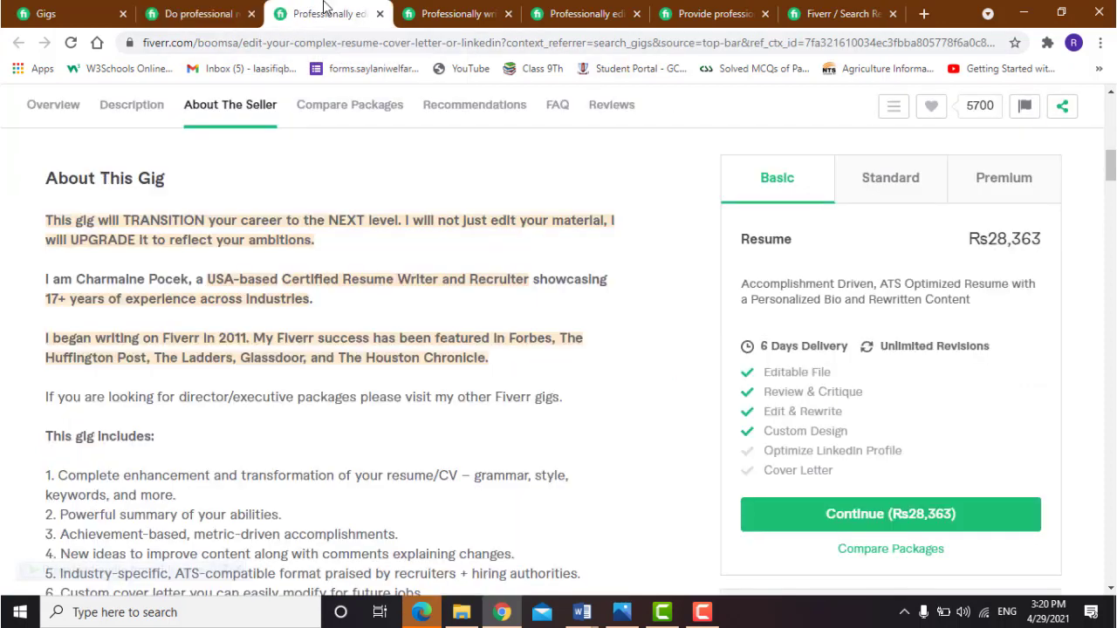
pyautogui.click(796, 13)
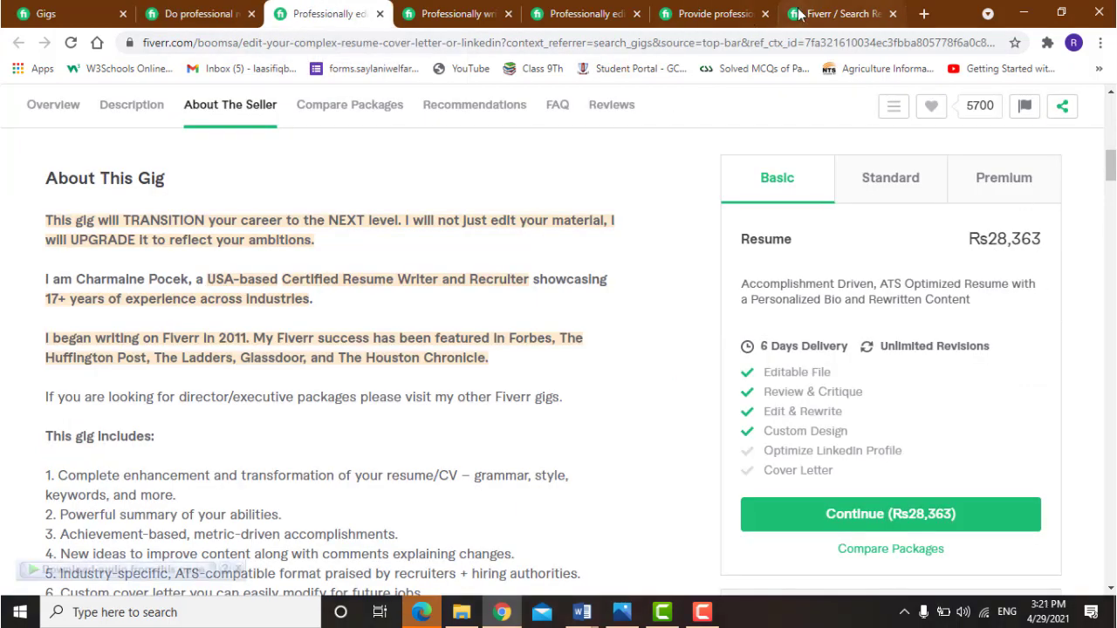
pyautogui.click(706, 10)
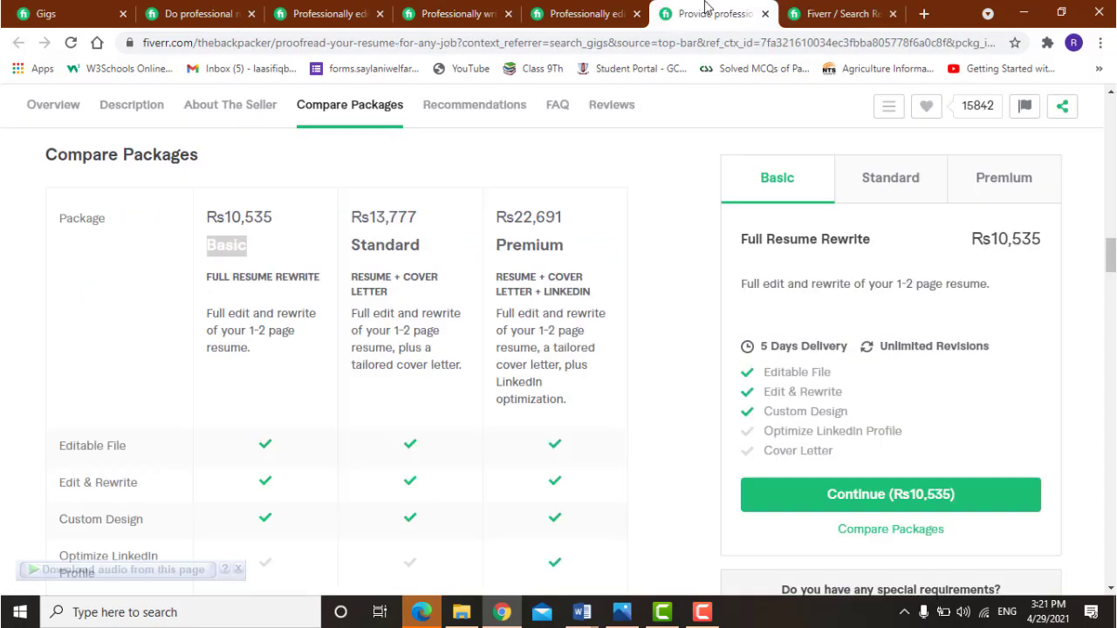
pyautogui.click(577, 11)
pyautogui.click(440, 10)
pyautogui.click(364, 8)
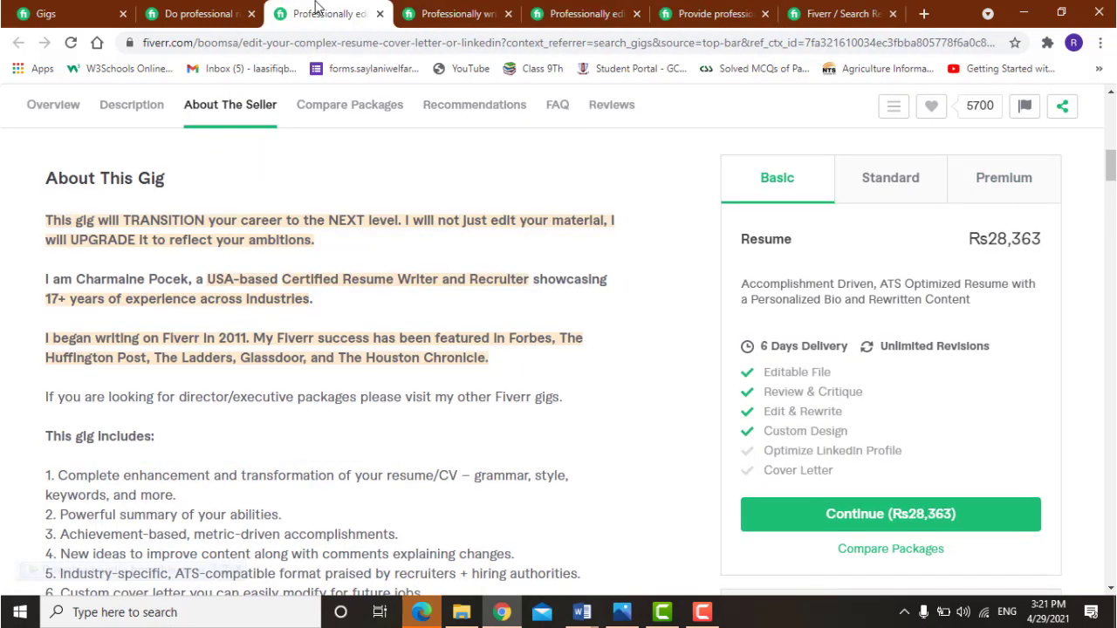
pyautogui.click(196, 10)
pyautogui.click(88, 12)
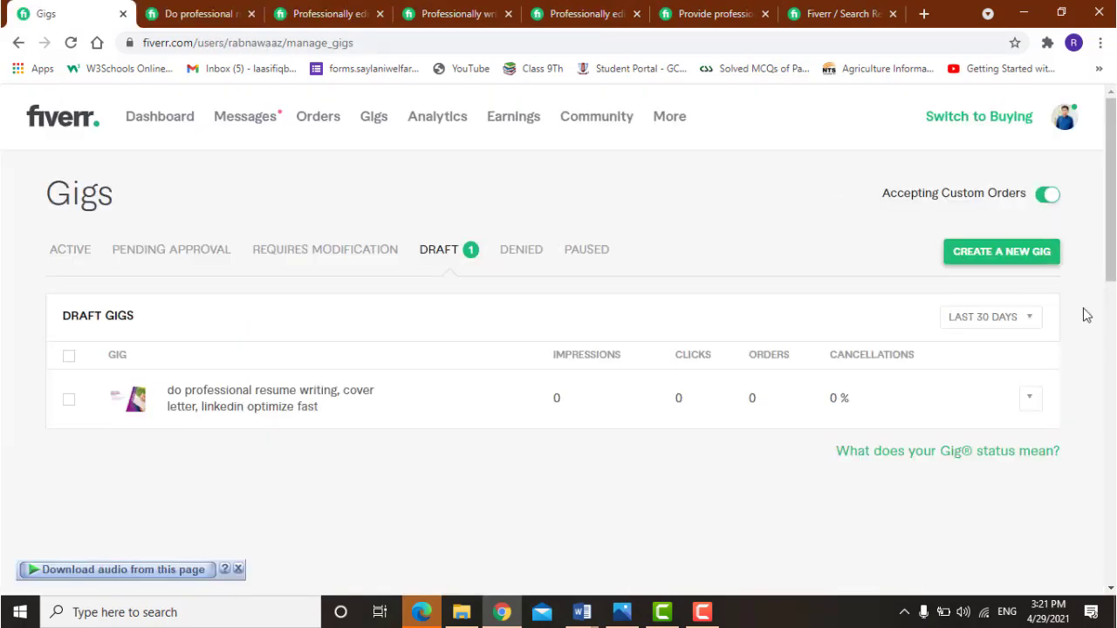
# Step: Check the draft gigs list and show the available actions for the resume writing draft
pyautogui.moveTo(1110, 261); pyautogui.dragTo(1110, 269)
pyautogui.moveTo(1114, 213); pyautogui.dragTo(1114, 206)
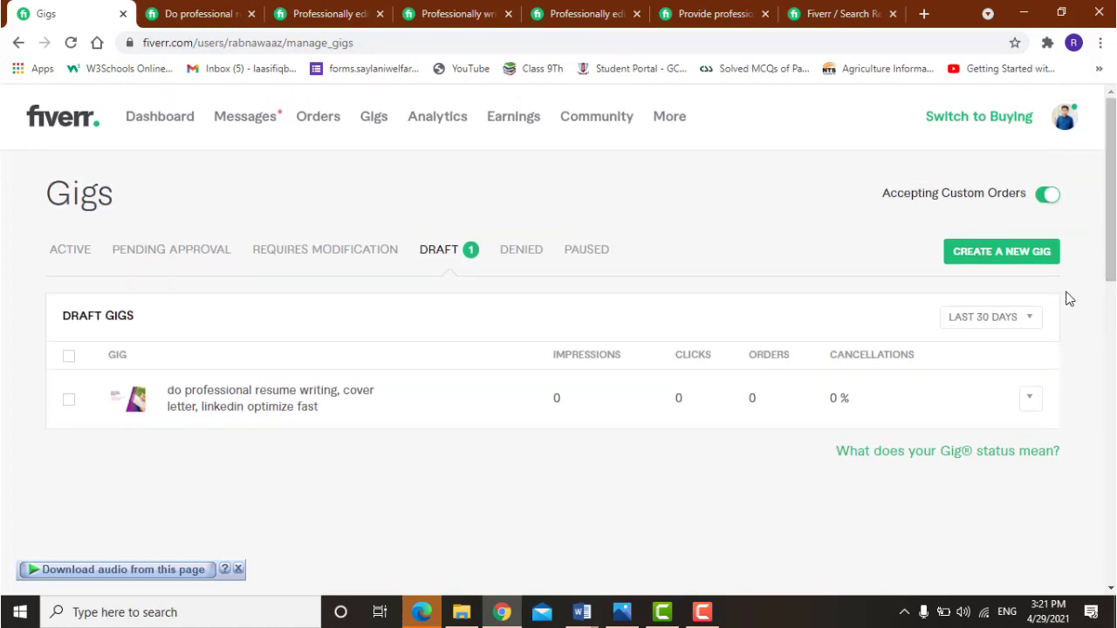
pyautogui.click(1029, 401)
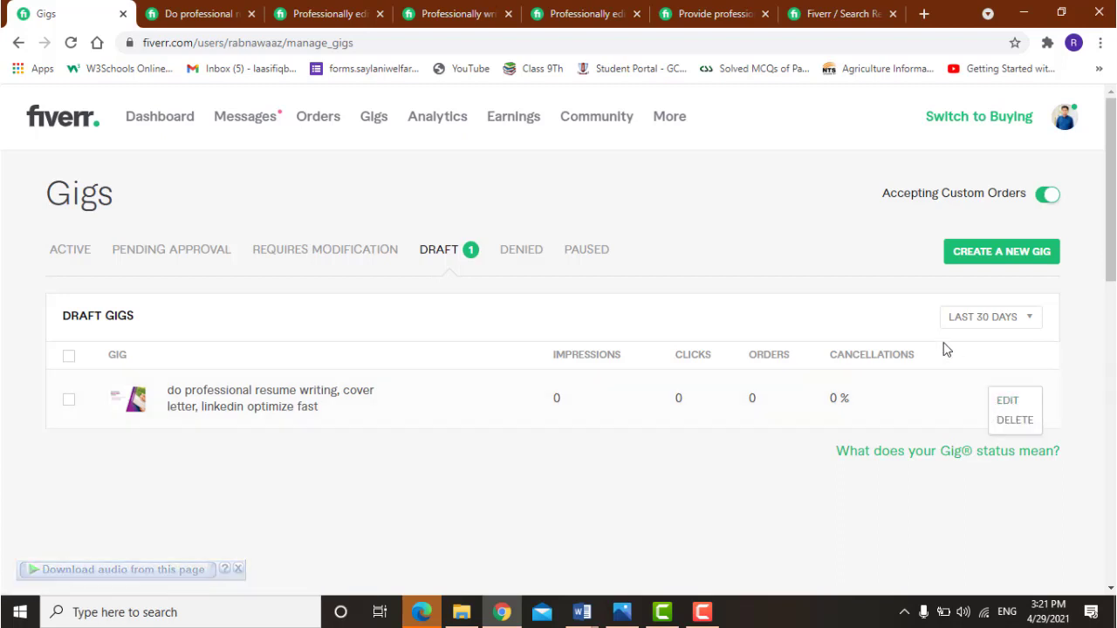
pyautogui.click(861, 241)
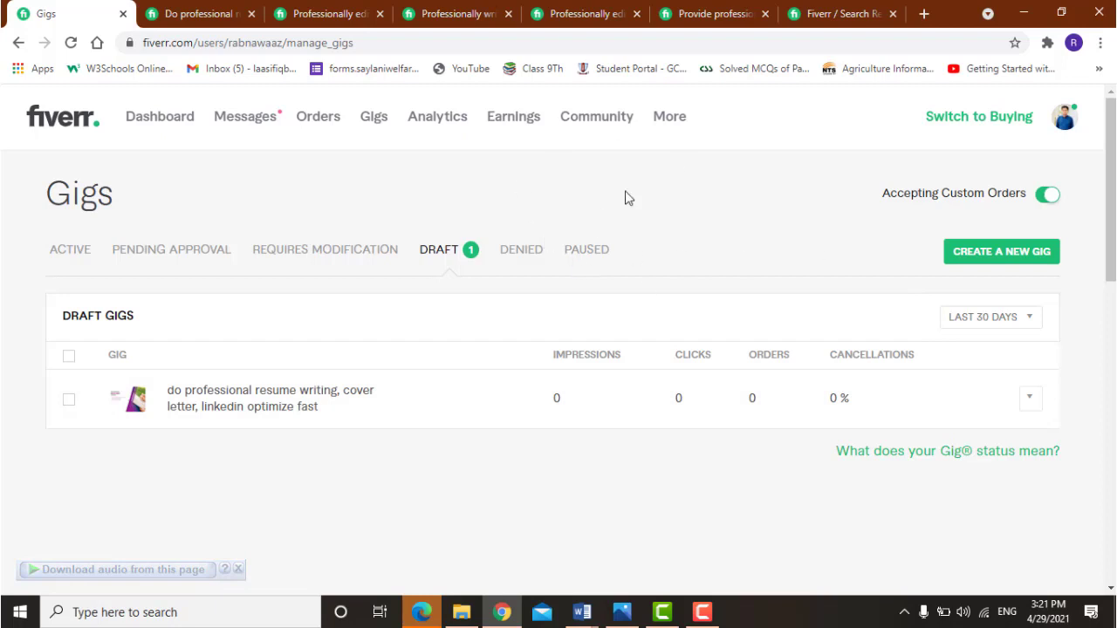
pyautogui.click(1029, 401)
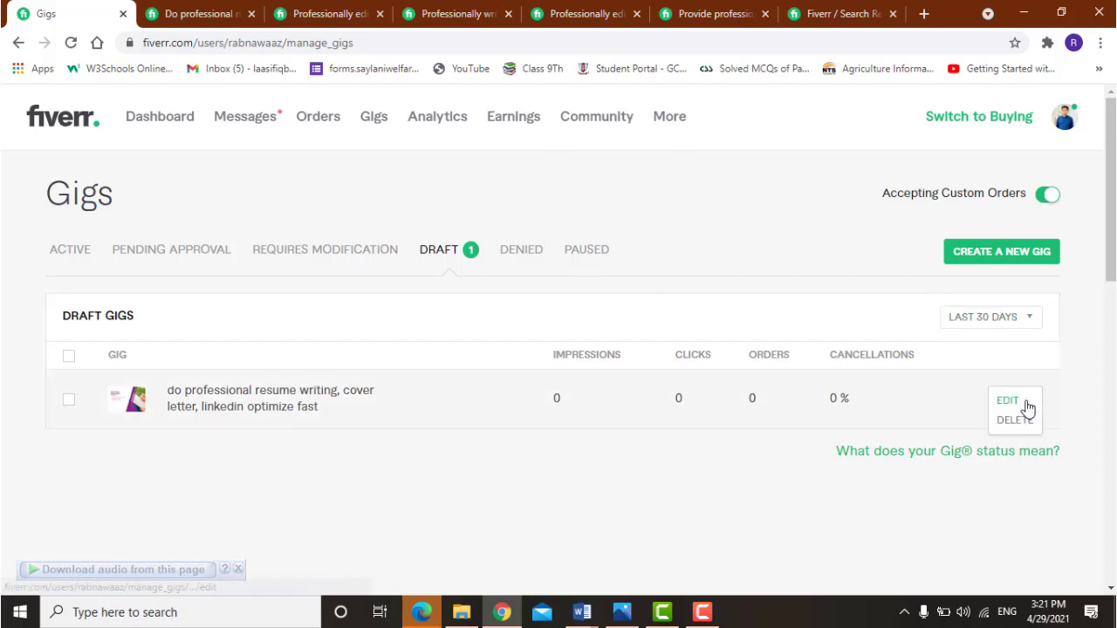